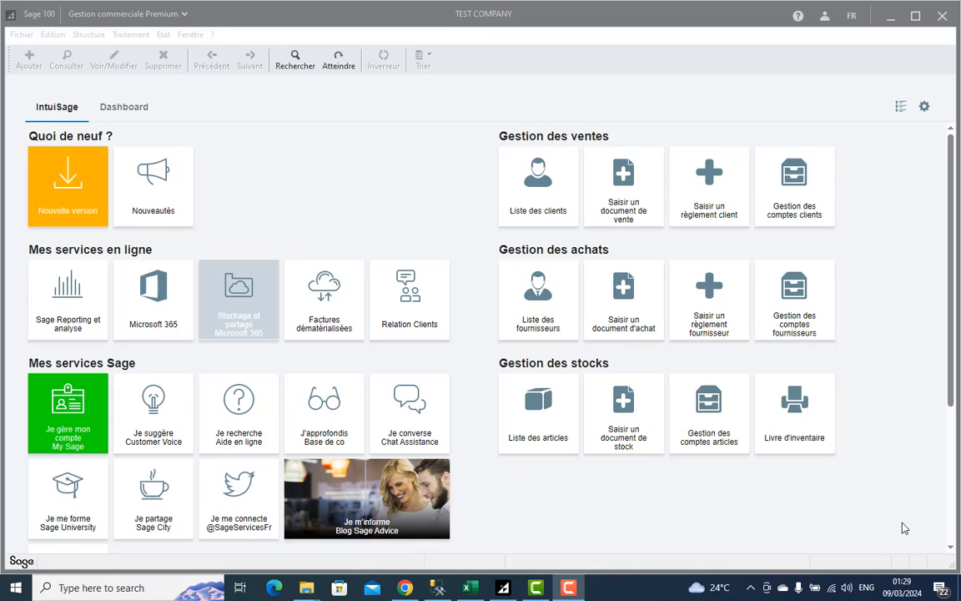
# Open the item families list and the articles list one after the other to check their contents, closing each
pyautogui.click(382, 214)
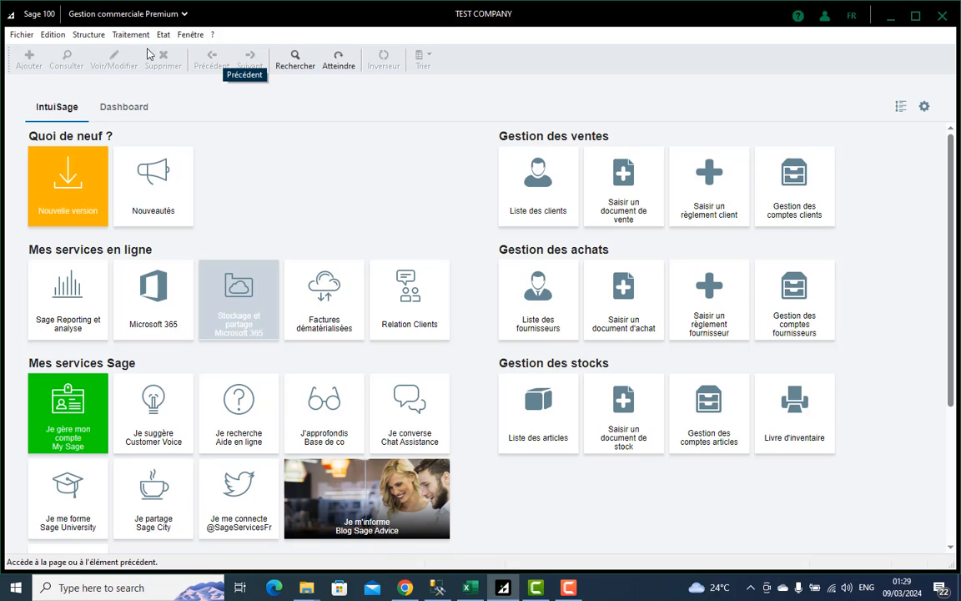
pyautogui.click(96, 39)
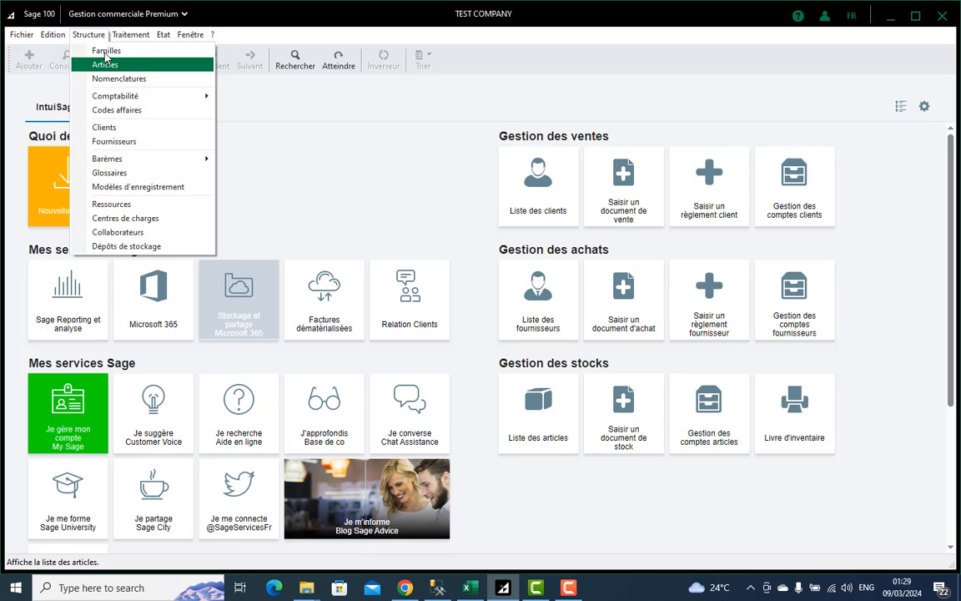
pyautogui.click(105, 49)
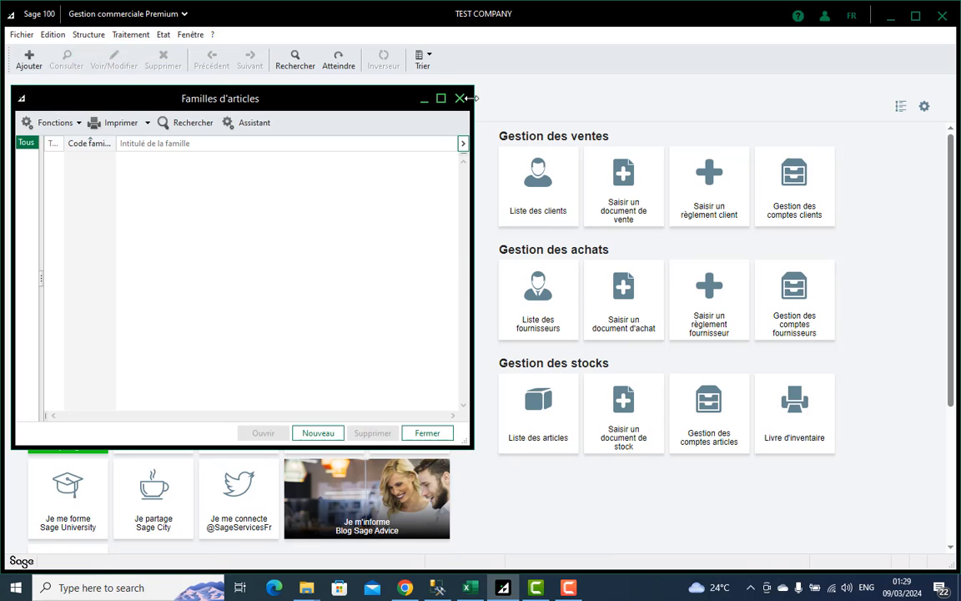
pyautogui.click(425, 97)
pyautogui.click(77, 38)
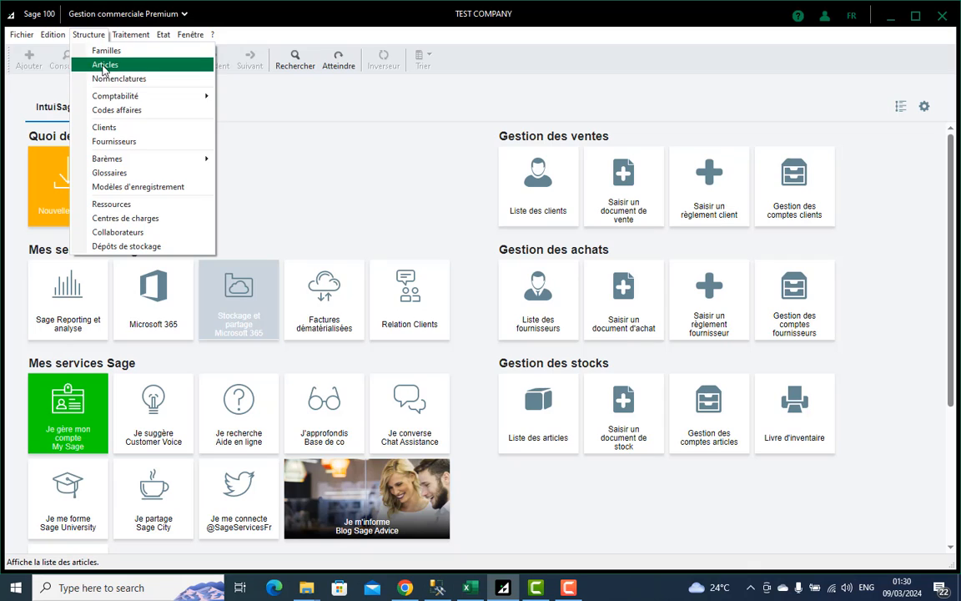
pyautogui.click(101, 63)
pyautogui.click(613, 265)
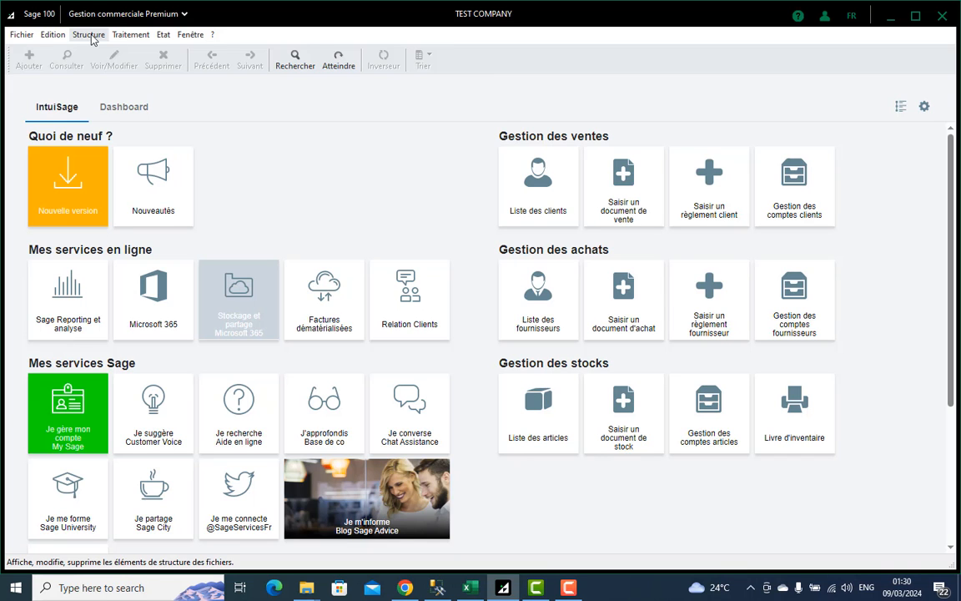
# Switch to the Excel workbook Book1 and review the article list and its headers from ref to Qte
pyautogui.click(888, 17)
pyautogui.scroll(11, 343, 288)
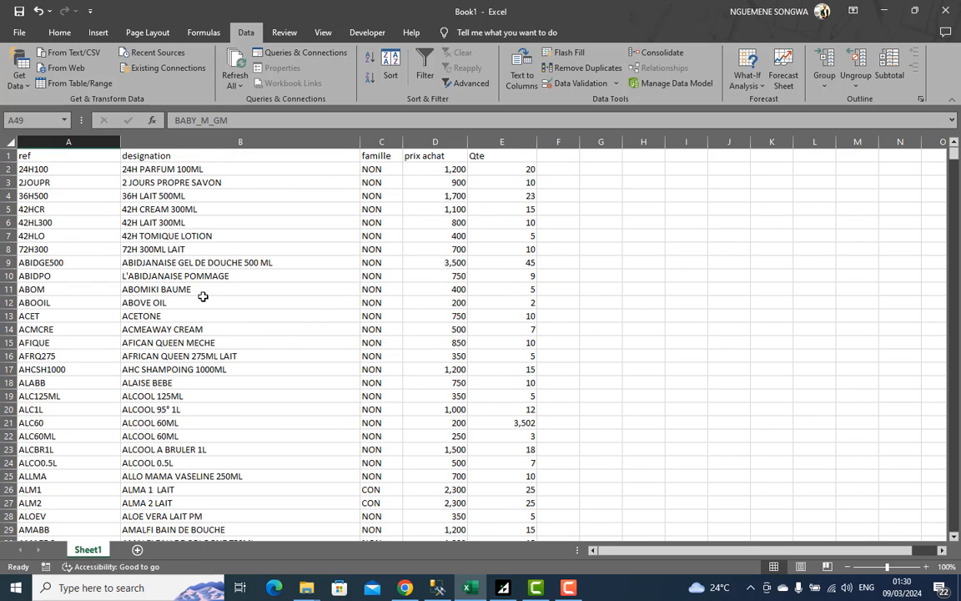
pyautogui.scroll(-10, 173, 344)
pyautogui.scroll(-1, 173, 344)
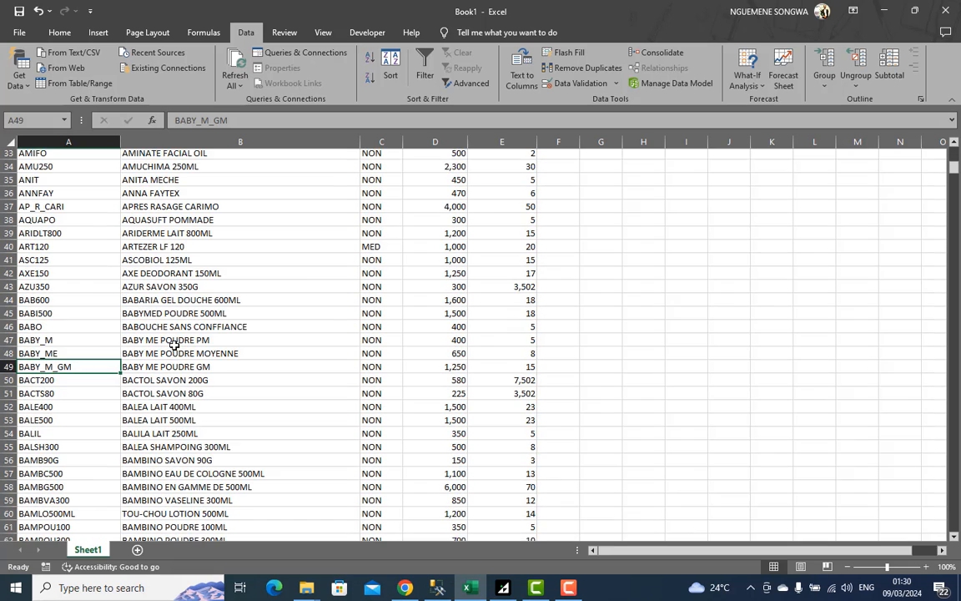
pyautogui.scroll(11, 173, 343)
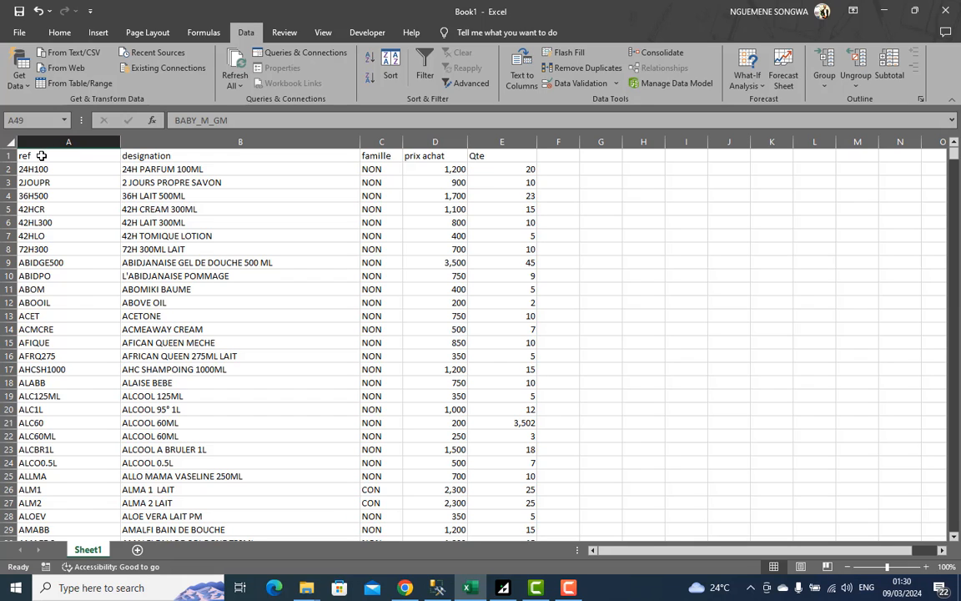
pyautogui.moveTo(29, 156); pyautogui.dragTo(499, 150)
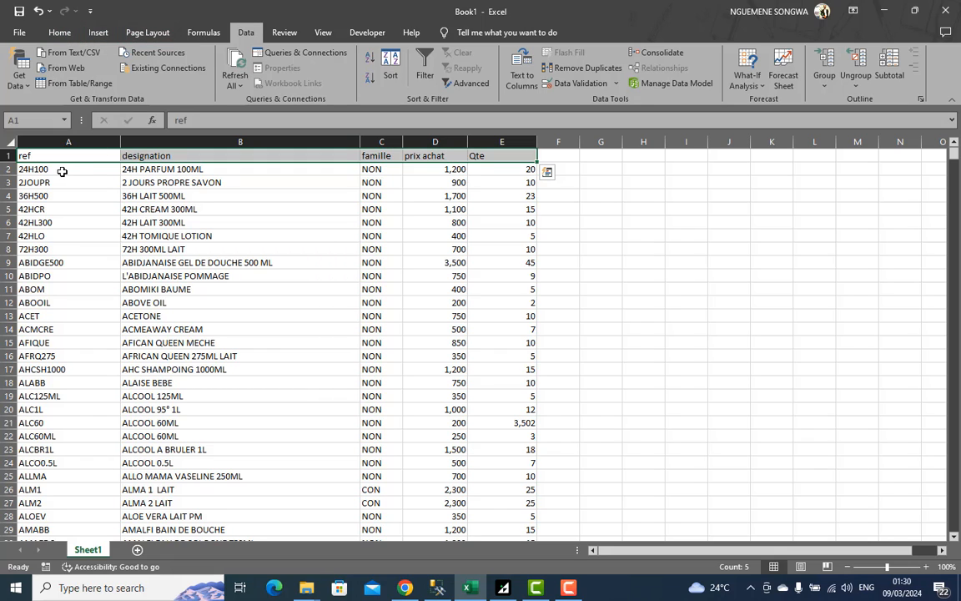
# Examine the article references in the ref column, including the entries ACET and AP_R_CARI
pyautogui.moveTo(62, 171); pyautogui.dragTo(60, 359)
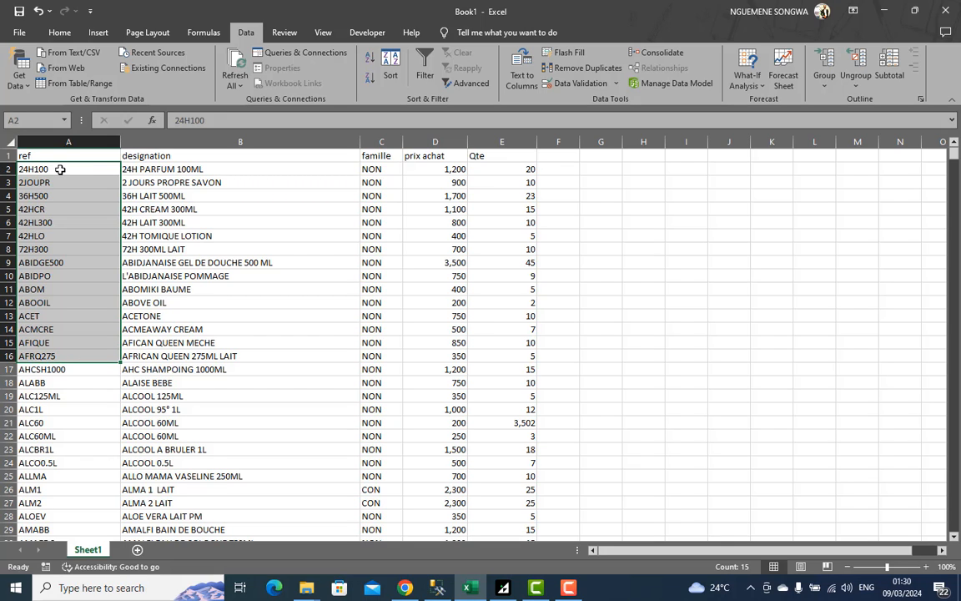
pyautogui.scroll(-1, 66, 316)
pyautogui.scroll(-2, 65, 316)
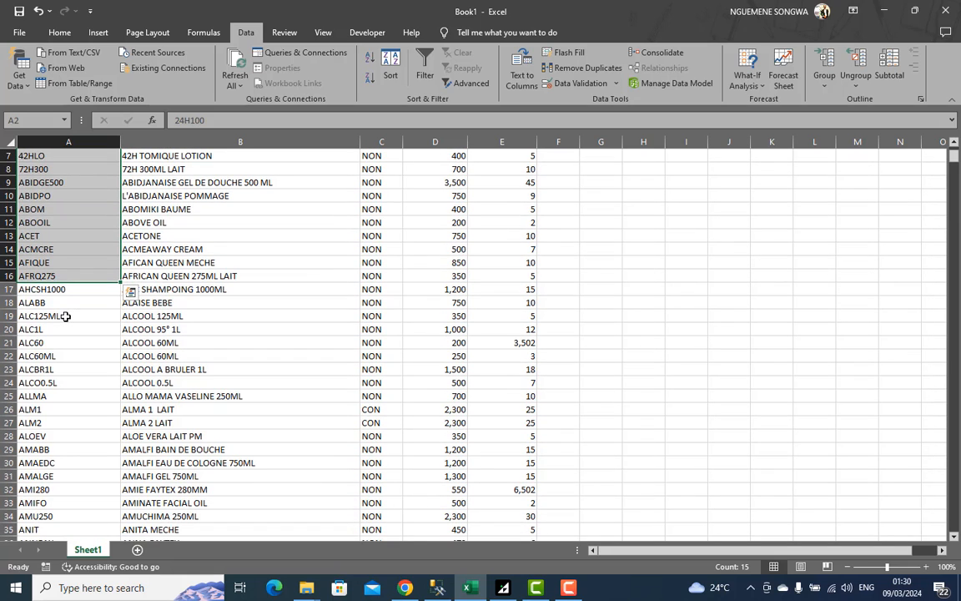
pyautogui.click(61, 236)
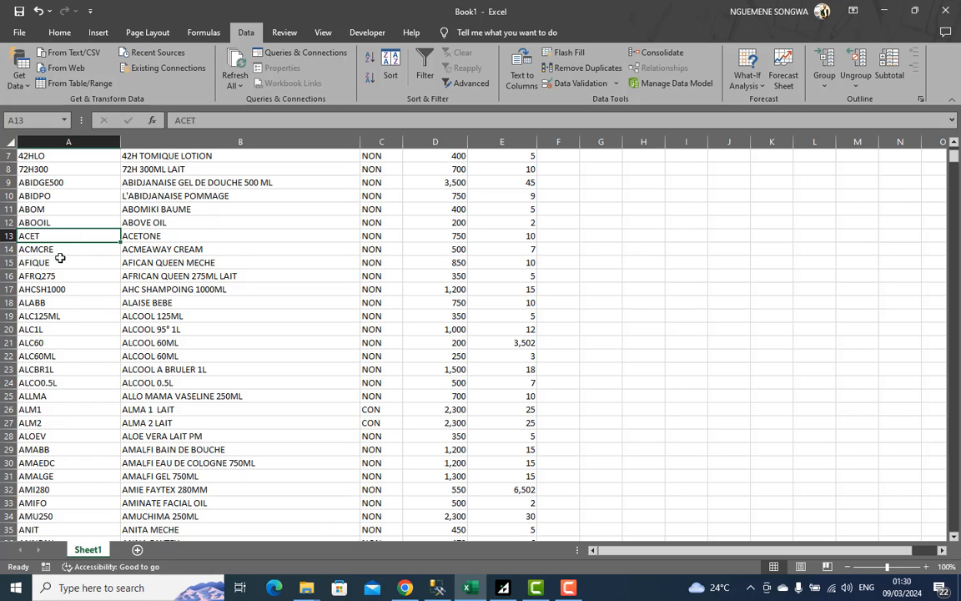
pyautogui.scroll(-5, 54, 364)
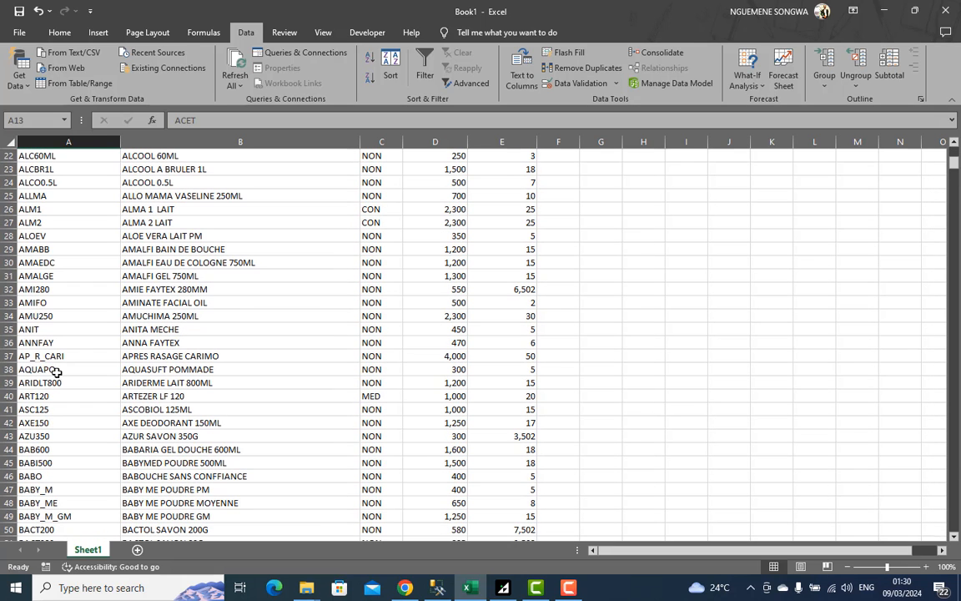
pyautogui.click(41, 357)
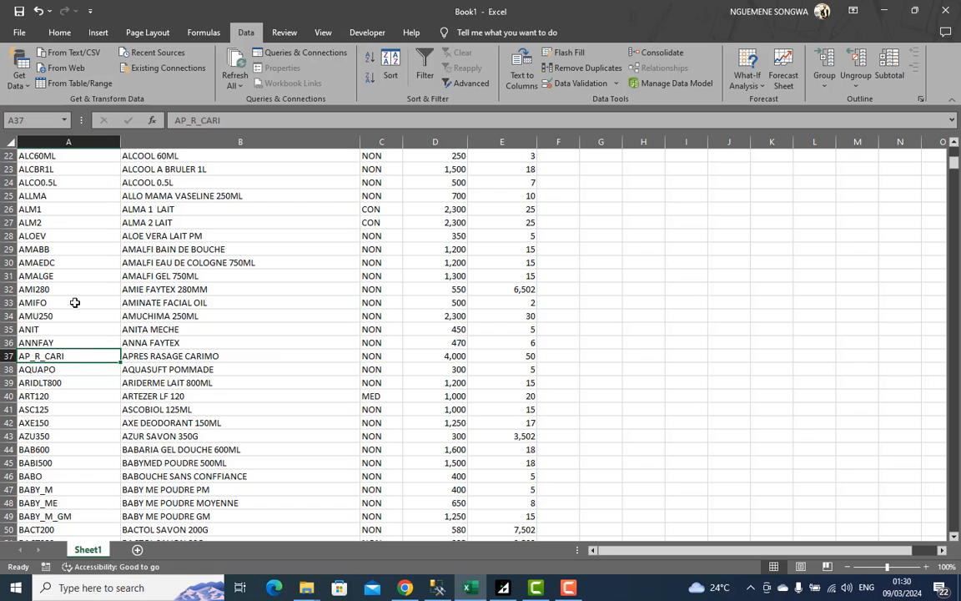
pyautogui.scroll(6, 67, 250)
pyautogui.scroll(1, 77, 238)
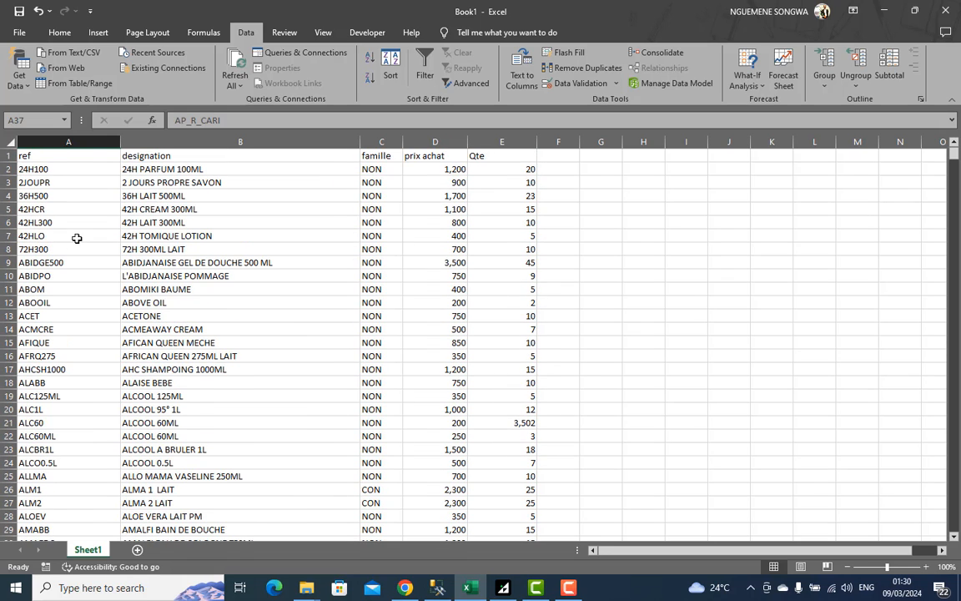
pyautogui.scroll(-5, 77, 238)
pyautogui.scroll(5, 50, 242)
pyautogui.scroll(-17, 54, 267)
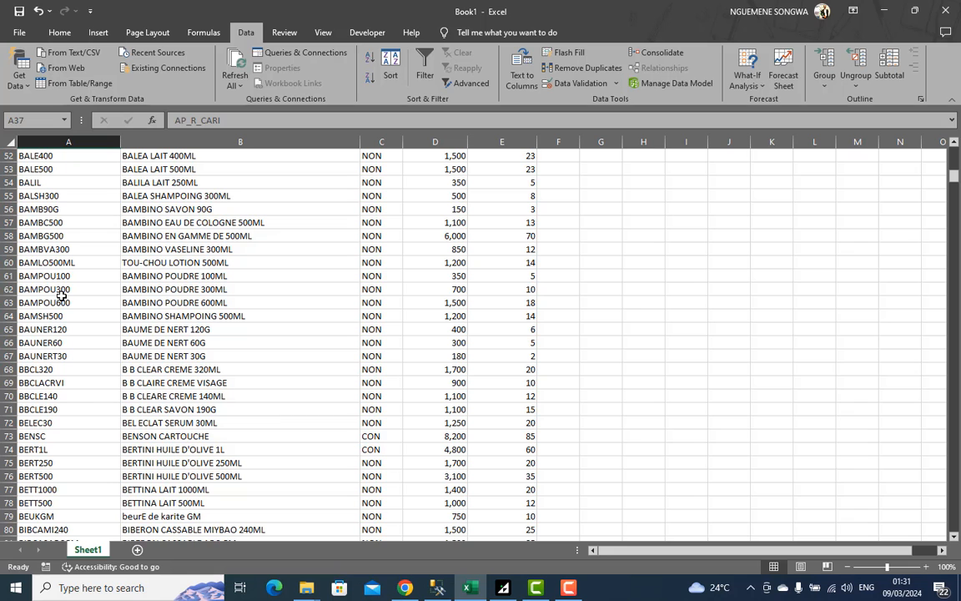
pyautogui.scroll(17, 197, 303)
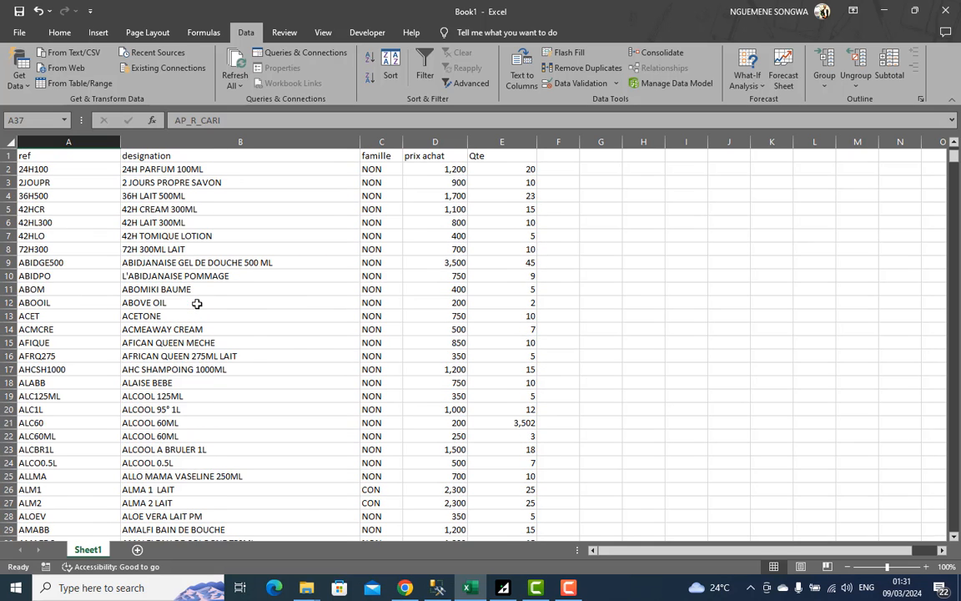
# Select the ref column's entries and the designation column's entries in turn to review them
pyautogui.click(57, 158)
pyautogui.hotkey('ctrl', 'shift', 'Down')
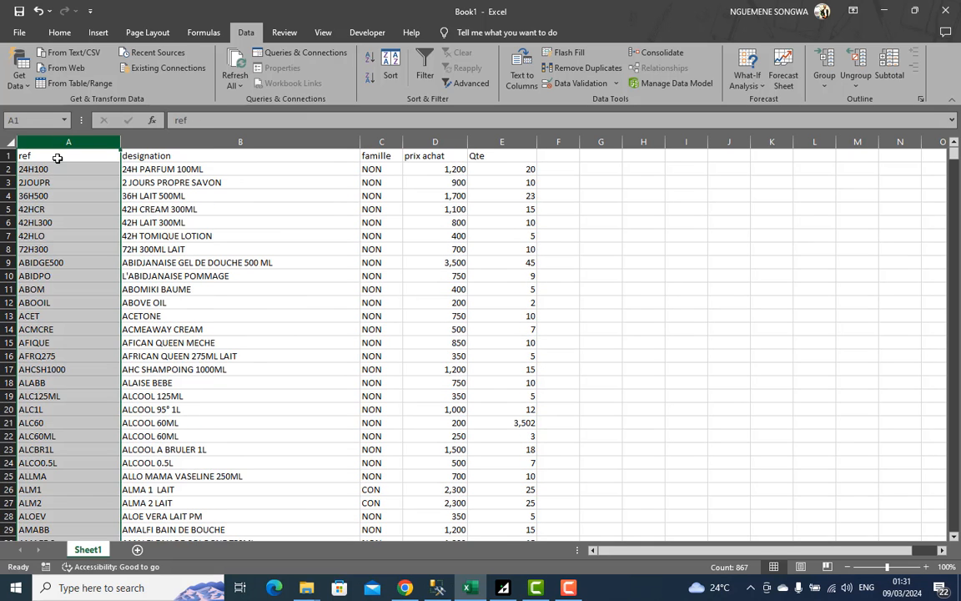
pyautogui.click(178, 146)
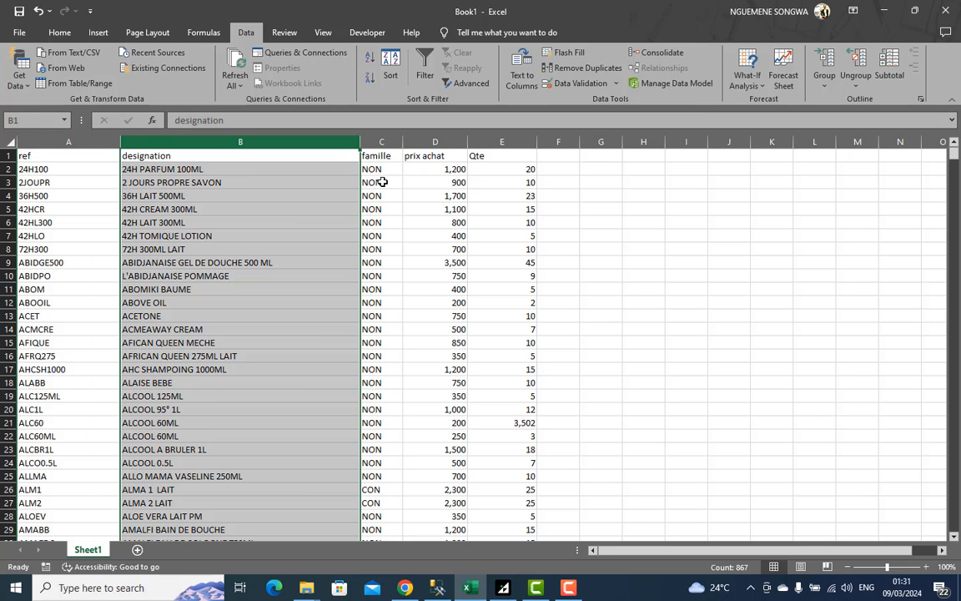
# Examine the codes in the famille column, including the NON, CON and MED entries
pyautogui.click(380, 142)
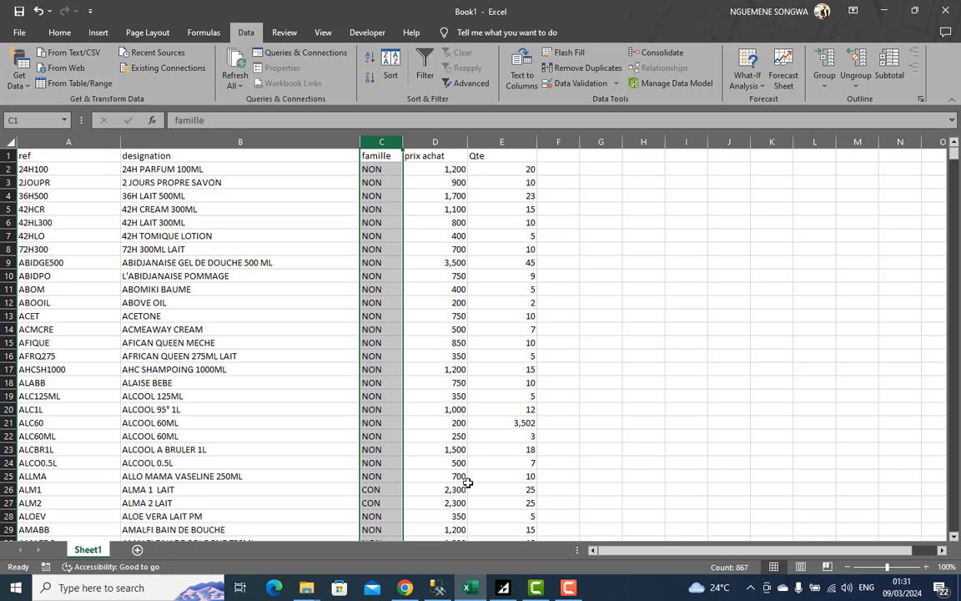
pyautogui.scroll(-6, 368, 294)
pyautogui.scroll(-20, 395, 350)
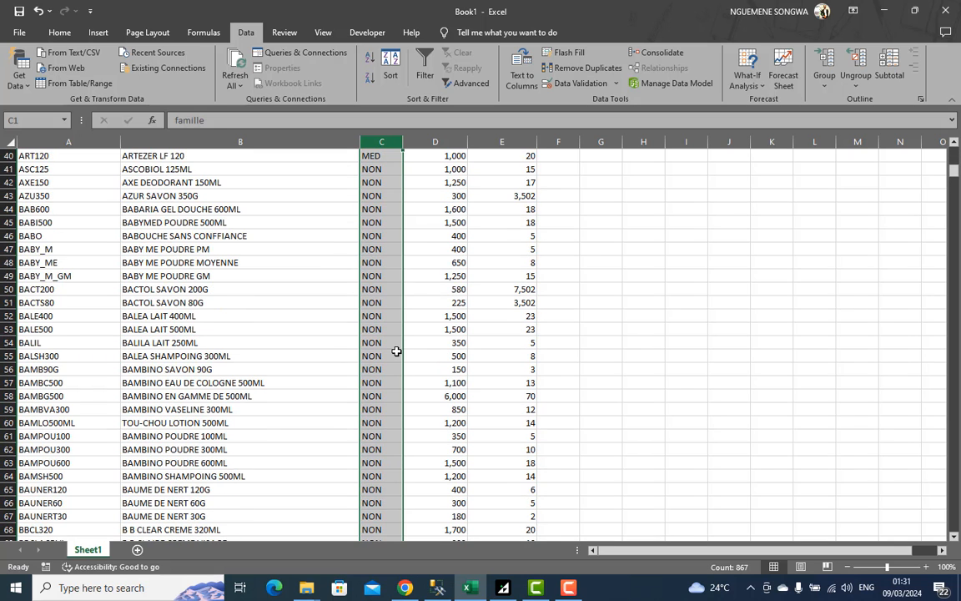
pyautogui.scroll(-9, 397, 352)
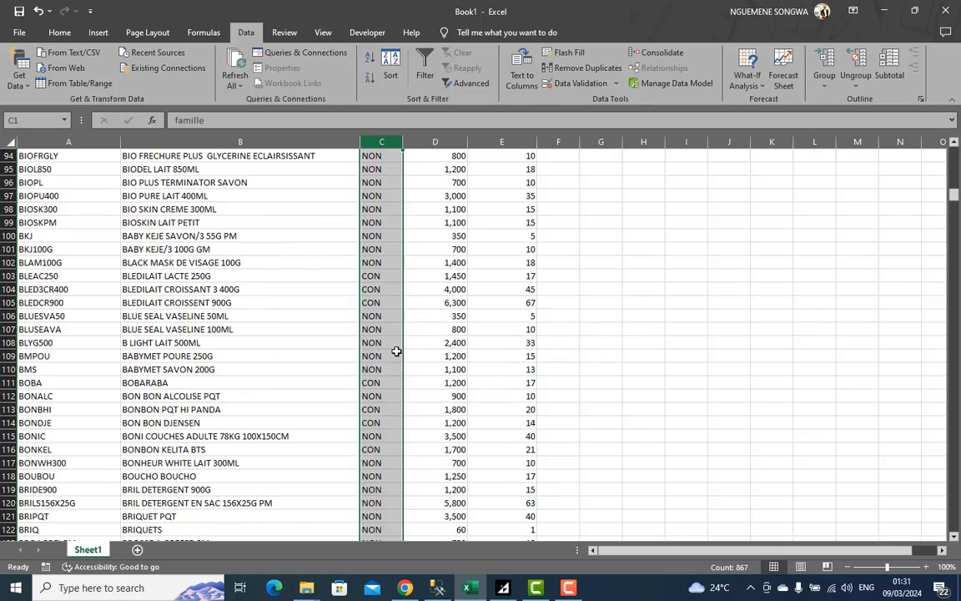
pyautogui.scroll(9, 397, 351)
pyautogui.scroll(20, 397, 352)
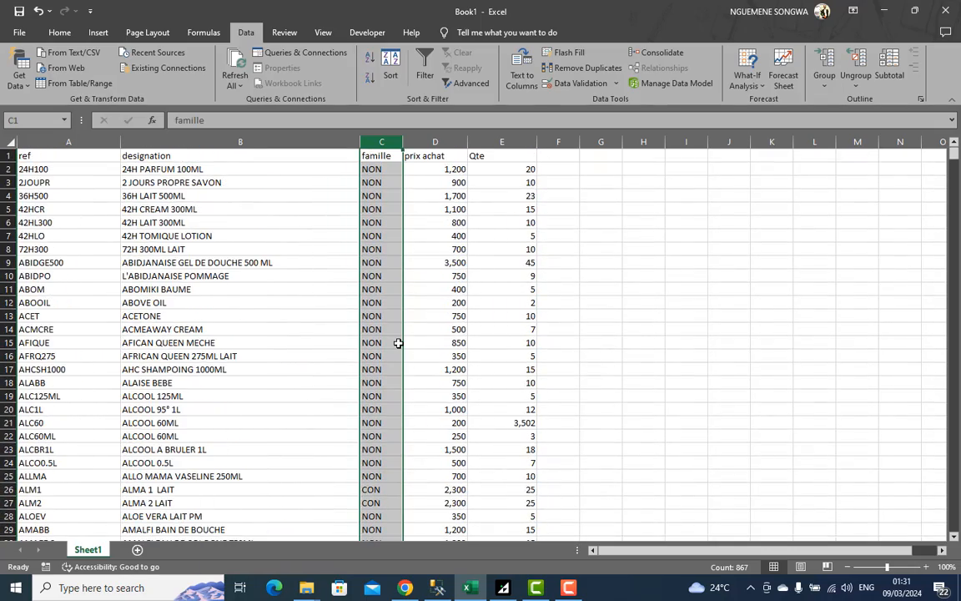
pyautogui.scroll(-6, 397, 242)
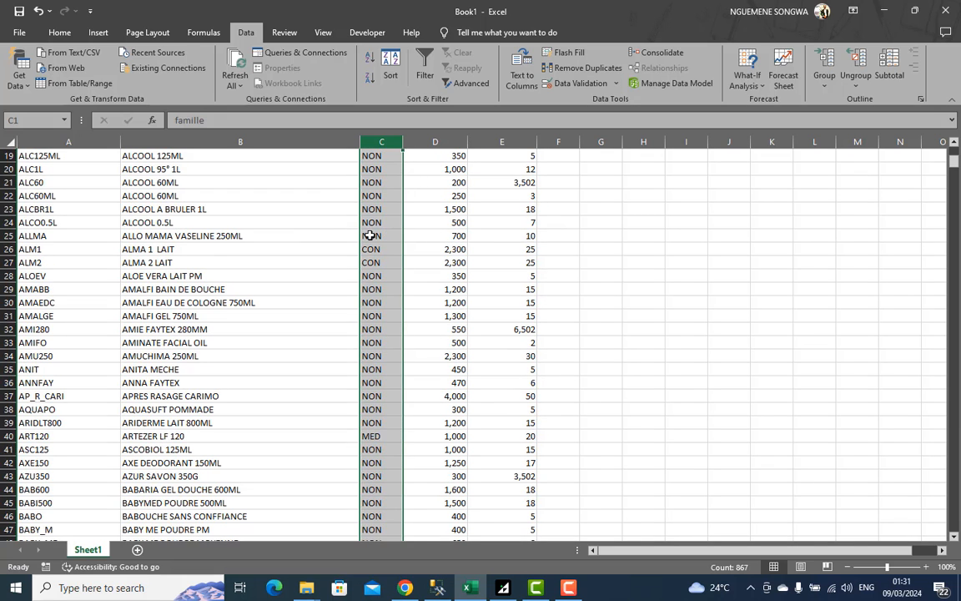
pyautogui.click(370, 235)
pyautogui.click(376, 249)
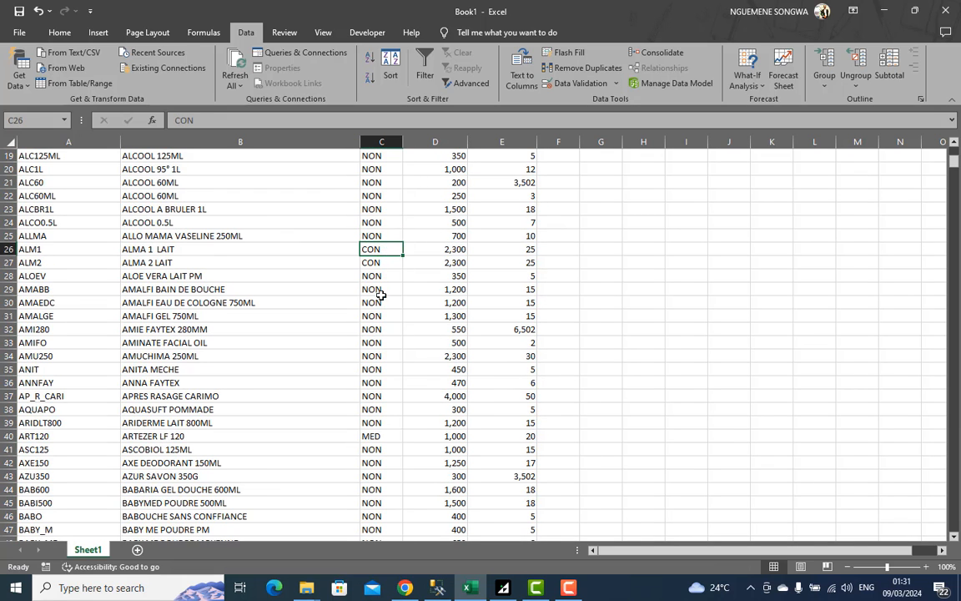
pyautogui.scroll(-2, 381, 295)
pyautogui.press('Down')
pyautogui.press('Down')
pyautogui.press('Down')
pyautogui.click(380, 356)
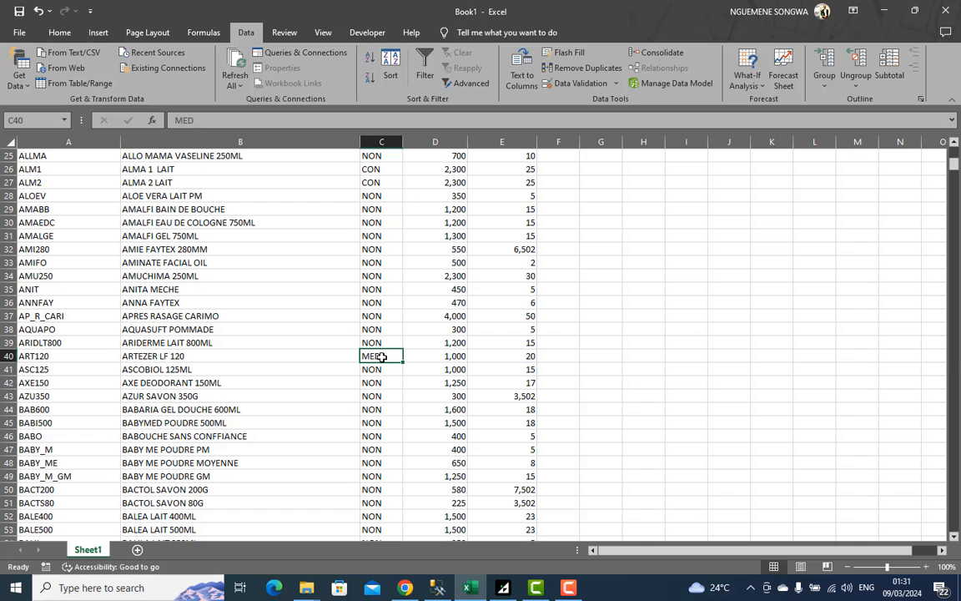
pyautogui.scroll(4, 387, 344)
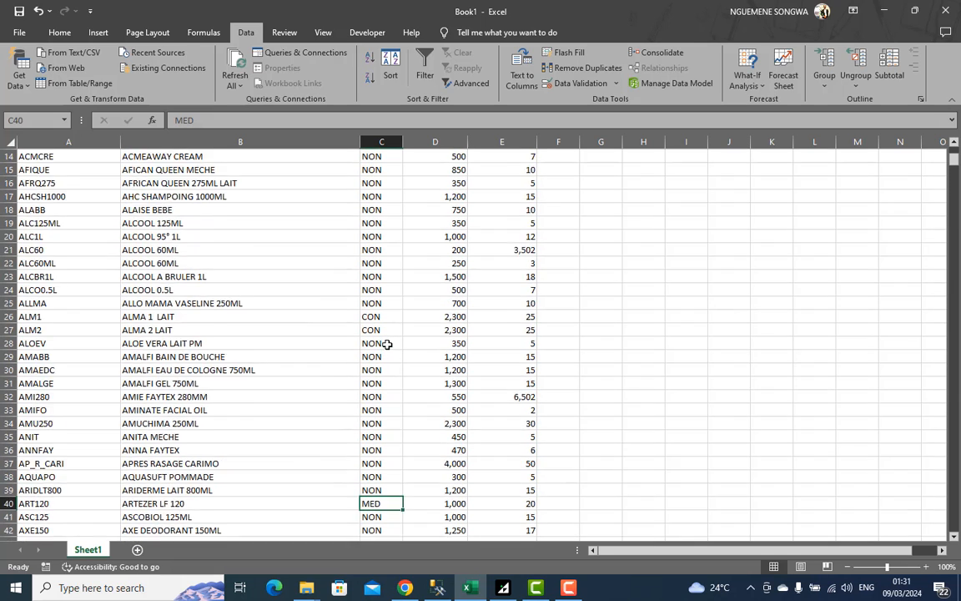
pyautogui.scroll(5, 388, 343)
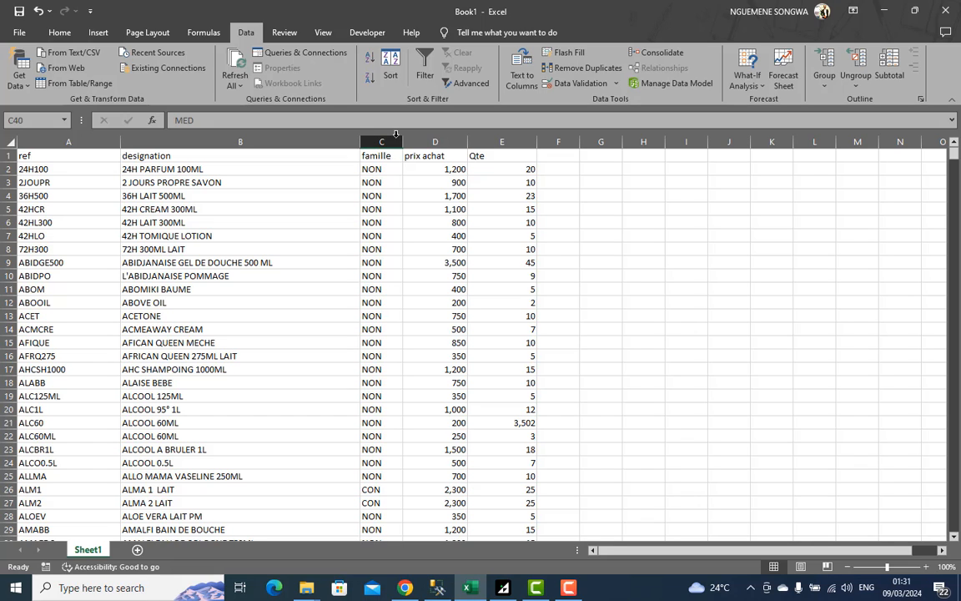
# Review the reference, designation and family code of the first article, 24H100
pyautogui.click(49, 169)
pyautogui.click(126, 169)
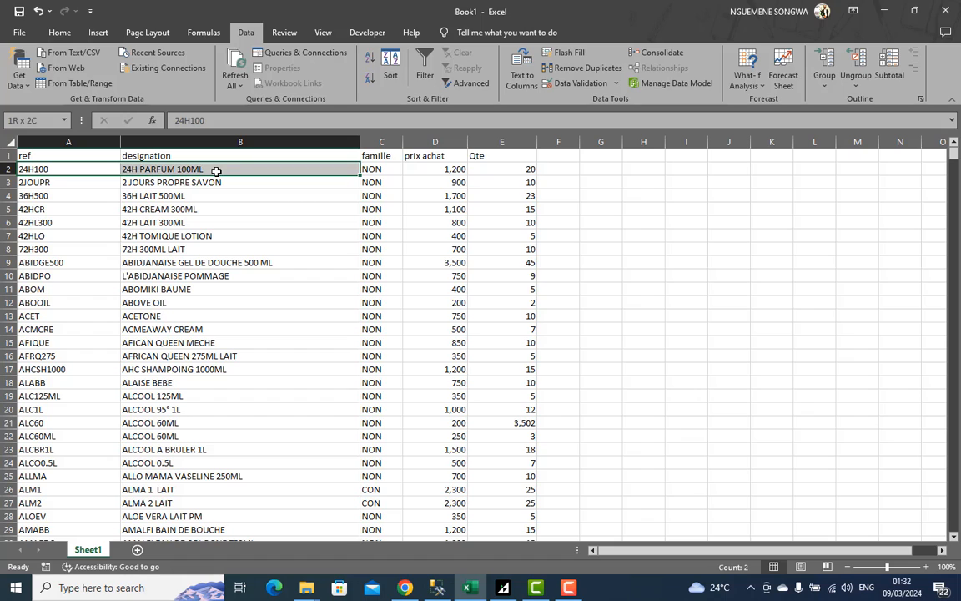
pyautogui.click(393, 167)
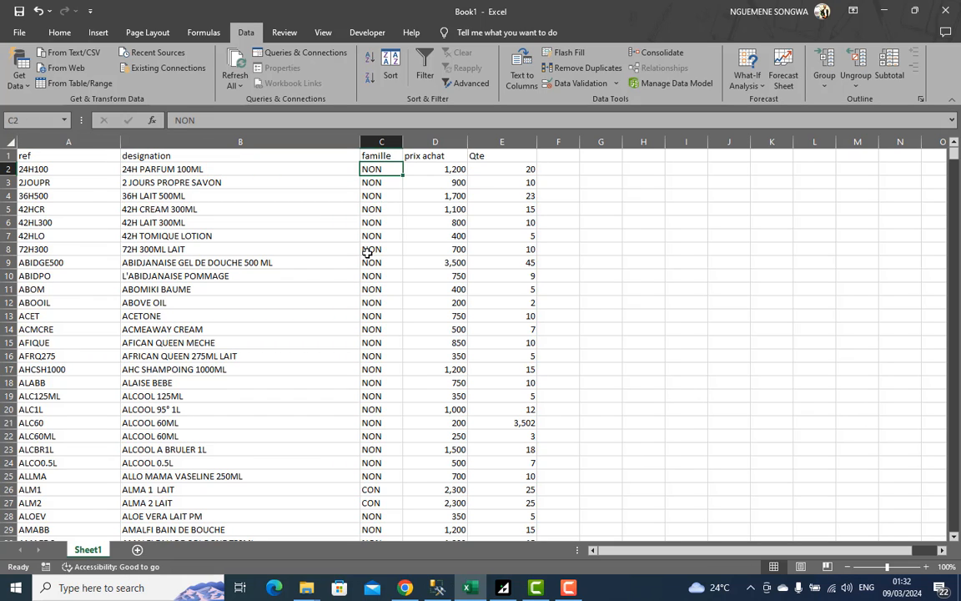
# Add a new worksheet to the workbook, dismiss the accessibility tip and select the range B3:C9
pyautogui.click(137, 550)
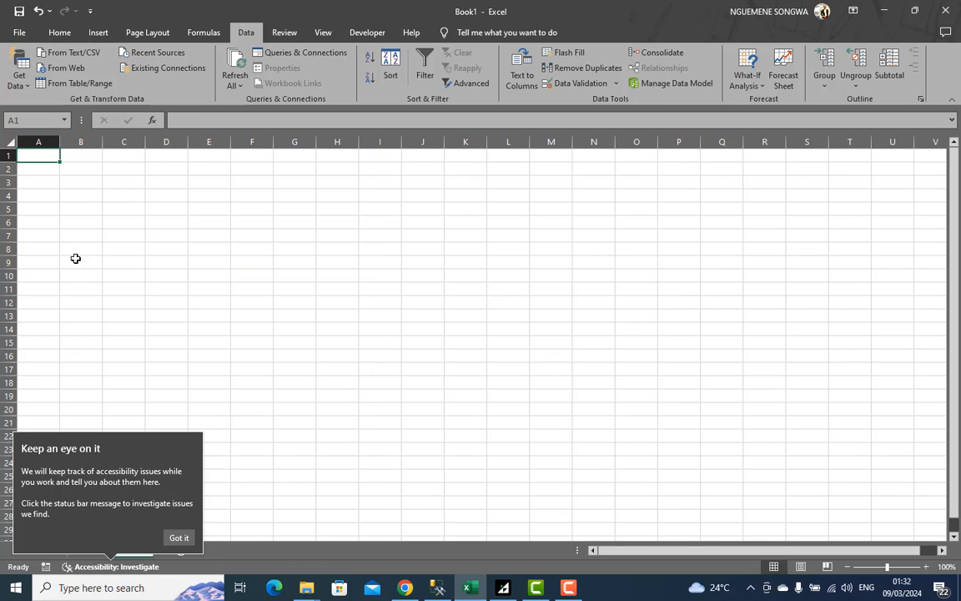
pyautogui.click(178, 538)
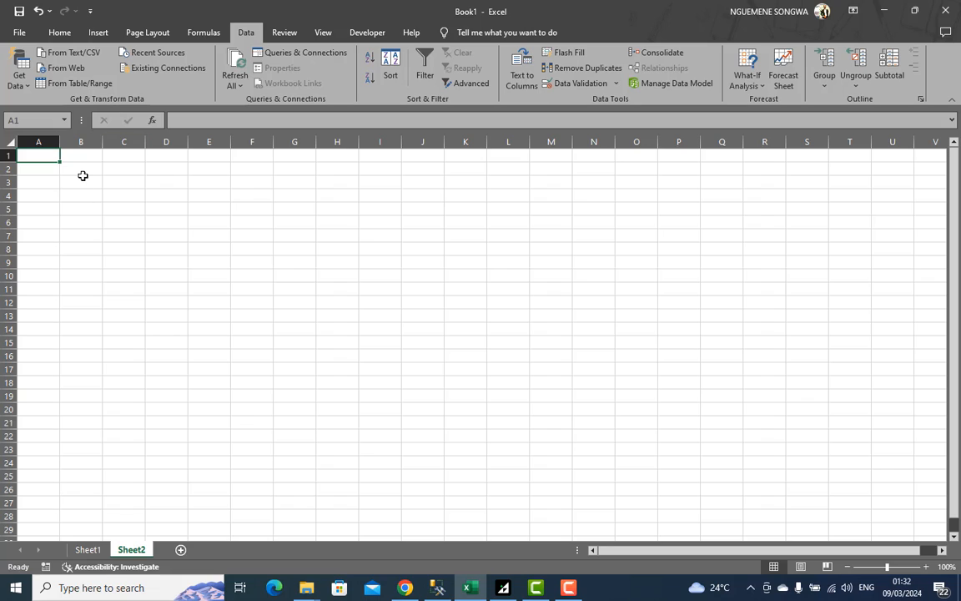
pyautogui.moveTo(82, 175); pyautogui.dragTo(126, 264)
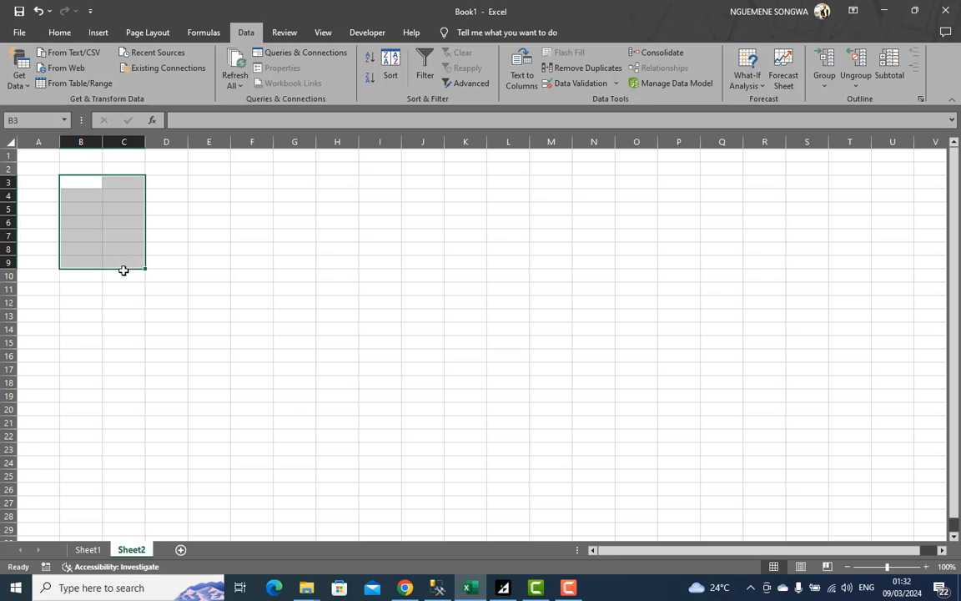
# Return to Sheet1 and inspect the family codes in cells C5 and C8
pyautogui.click(86, 549)
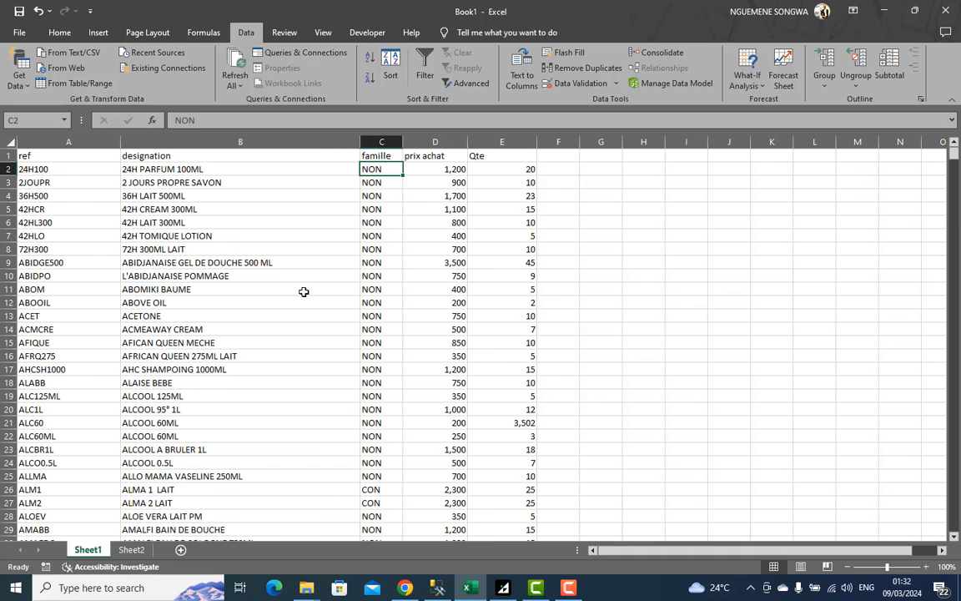
pyautogui.click(388, 210)
pyautogui.click(388, 249)
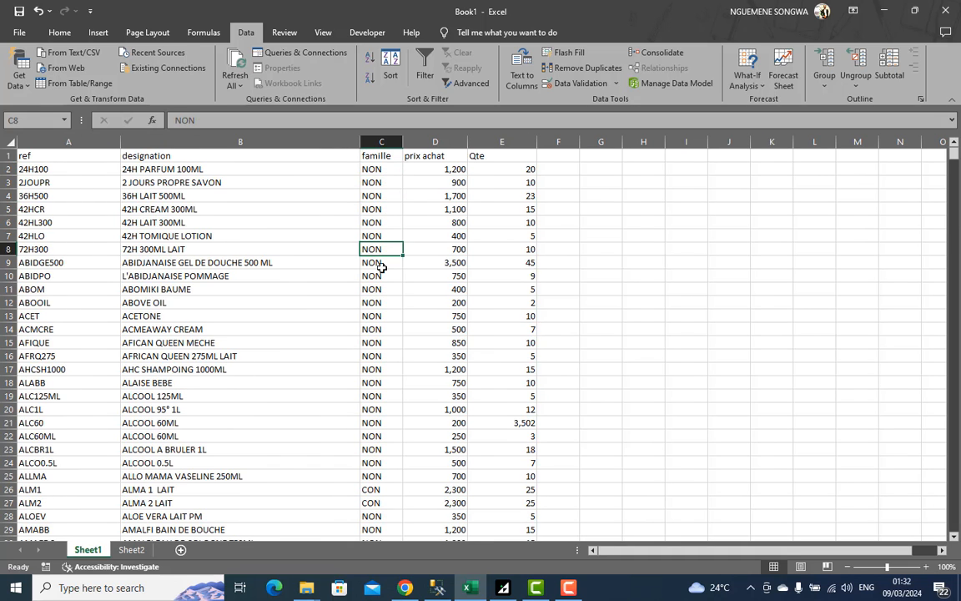
# Examine the entries in the famille column alongside the article references and designations, and select the family codes in C2:C15
pyautogui.click(381, 289)
pyautogui.click(378, 369)
pyautogui.click(390, 275)
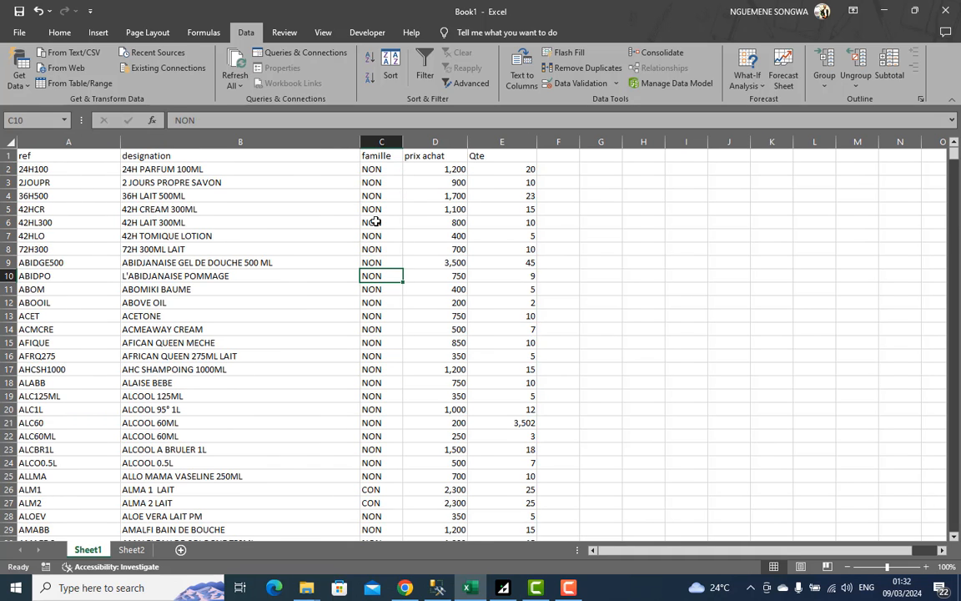
pyautogui.click(88, 302)
pyautogui.click(202, 311)
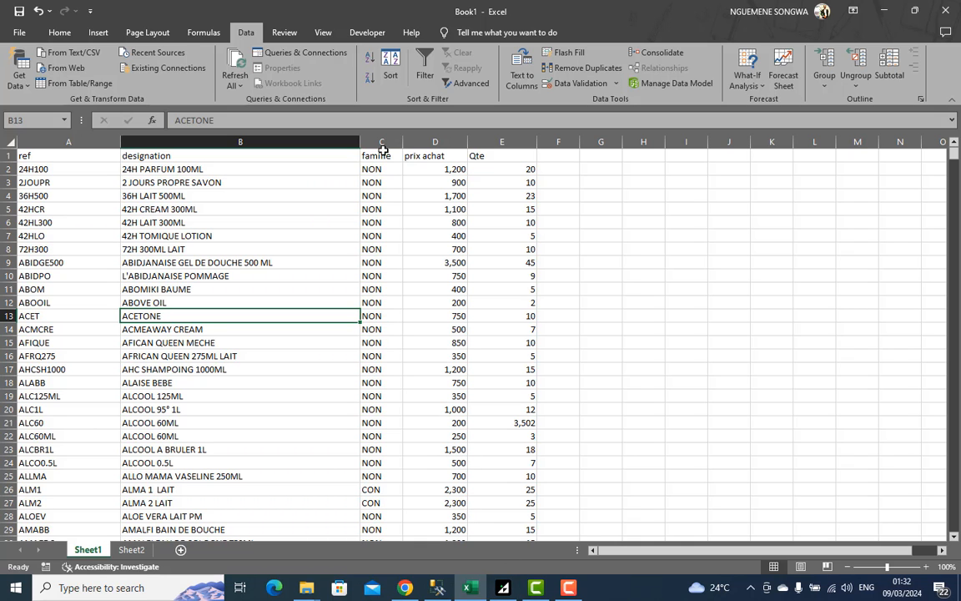
pyautogui.moveTo(378, 169); pyautogui.dragTo(388, 342)
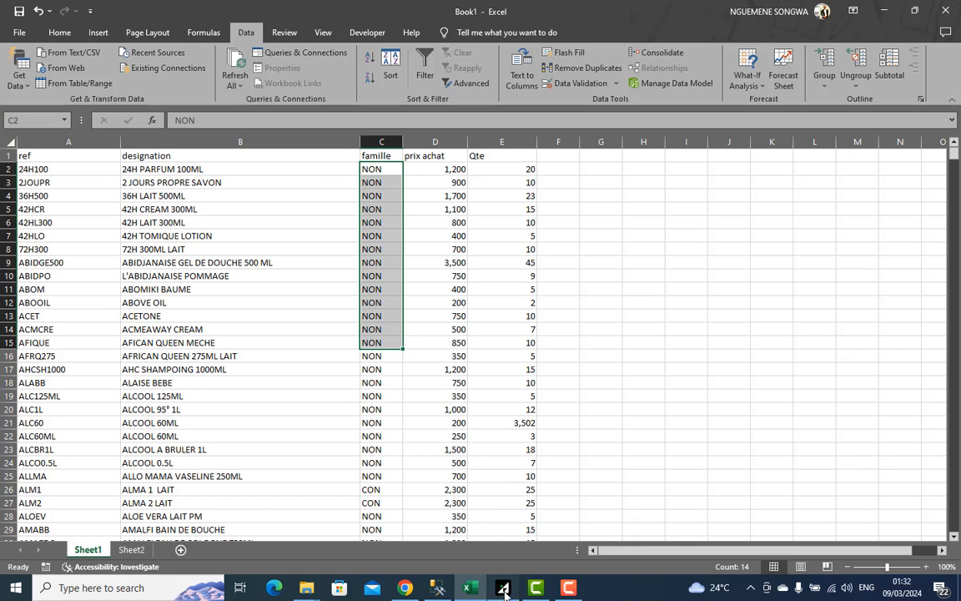
# Locate the Familles entry in Sage 100 Gestion commerciale, and return to Excel to select the family codes in C2:C28
pyautogui.click(535, 589)
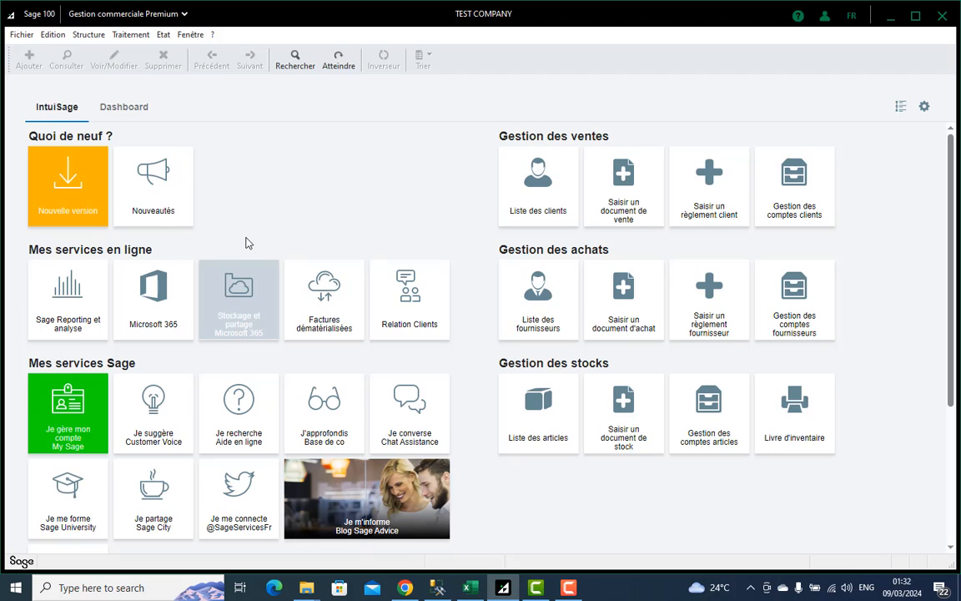
pyautogui.click(90, 35)
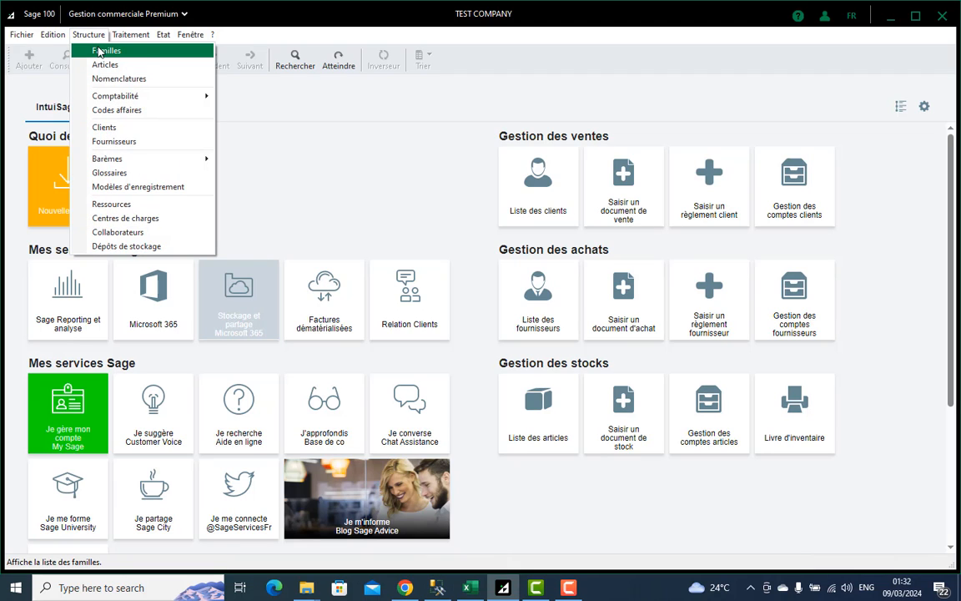
pyautogui.click(478, 591)
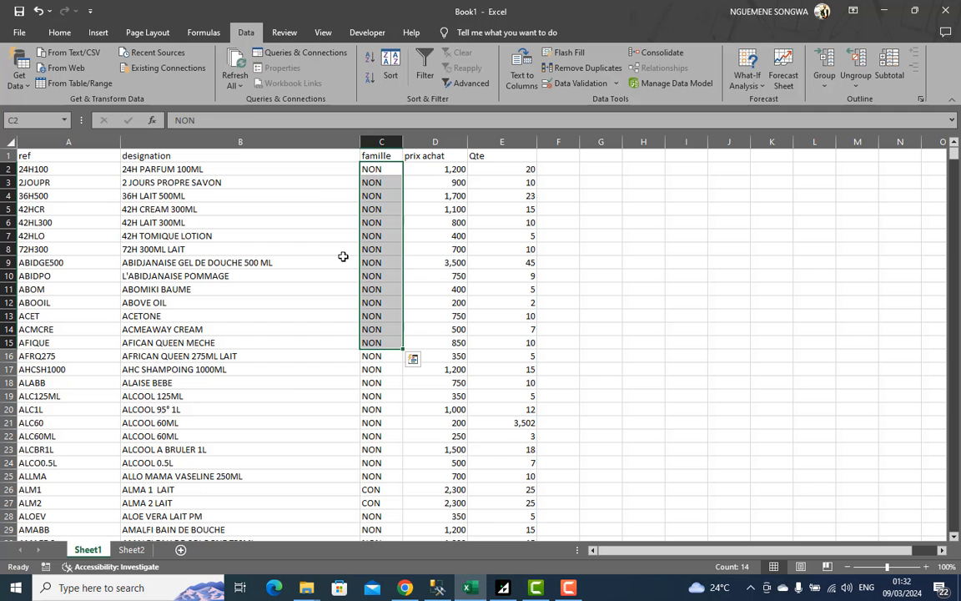
pyautogui.moveTo(377, 171); pyautogui.dragTo(379, 516)
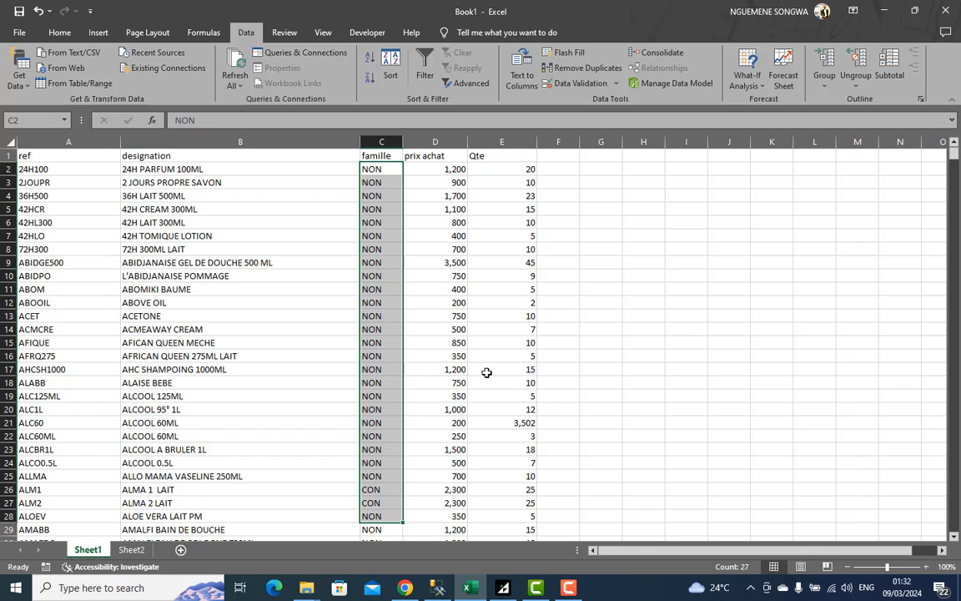
# Switch to Sage 100 Gestion commerciale and start a new article family with the code NON
pyautogui.click(504, 588)
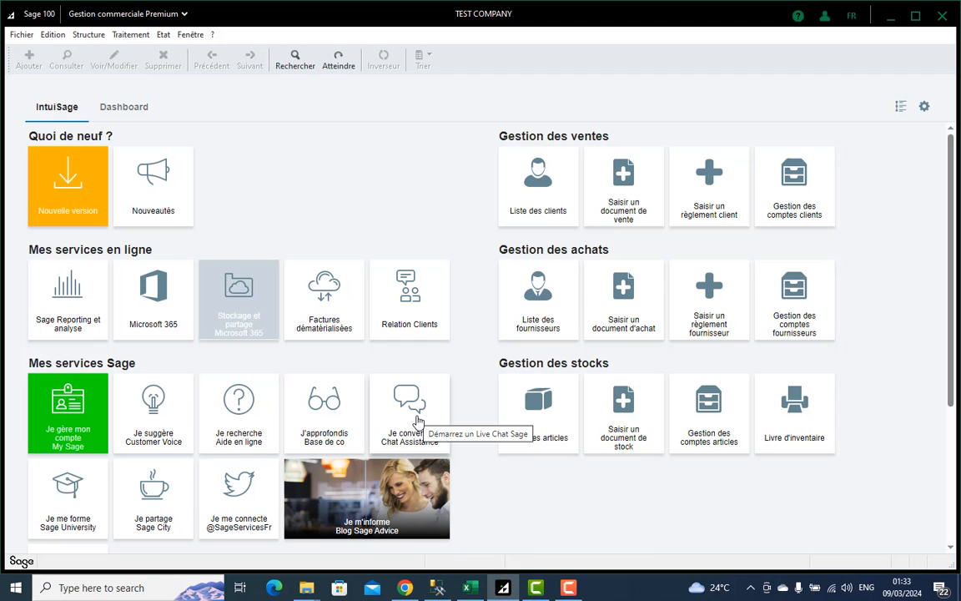
pyautogui.click(88, 34)
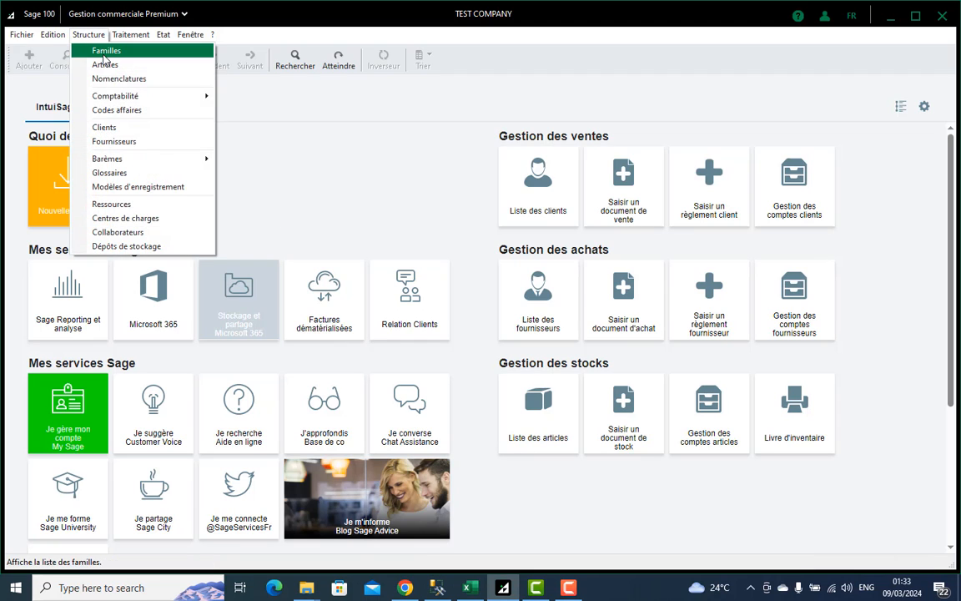
pyautogui.click(104, 52)
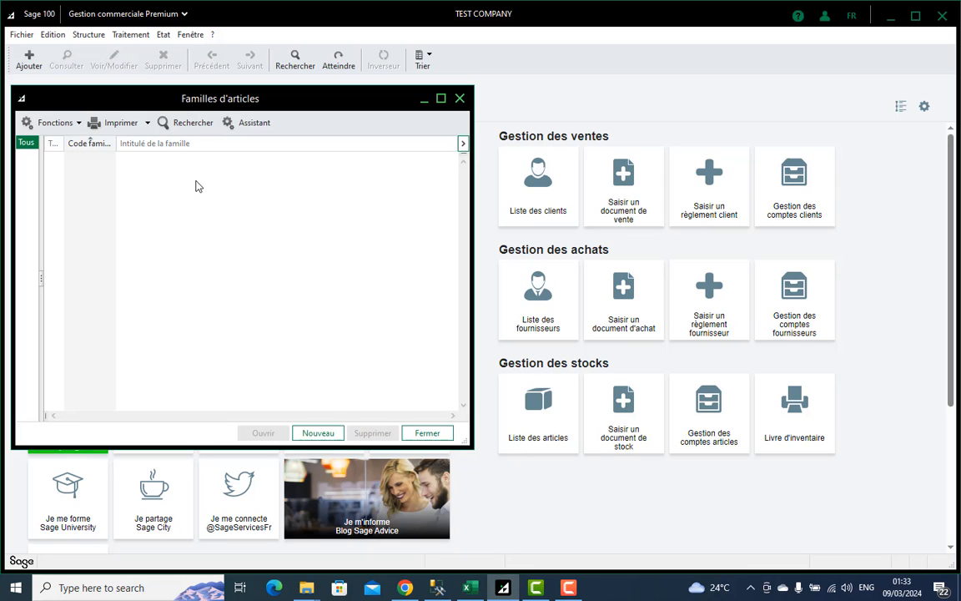
pyautogui.hotkey('ctrl', 'j')
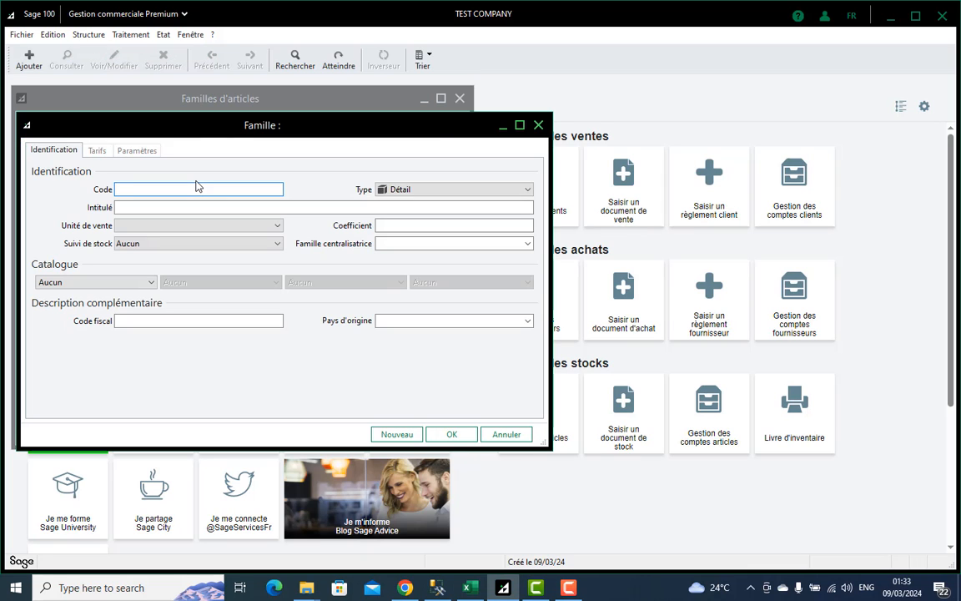
pyautogui.write('NON')
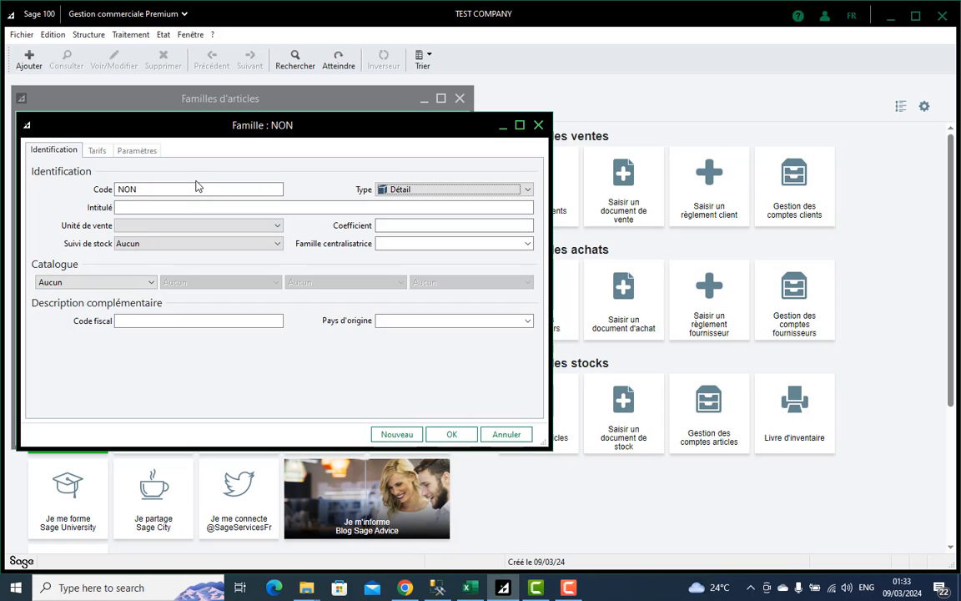
pyautogui.press('Tab')
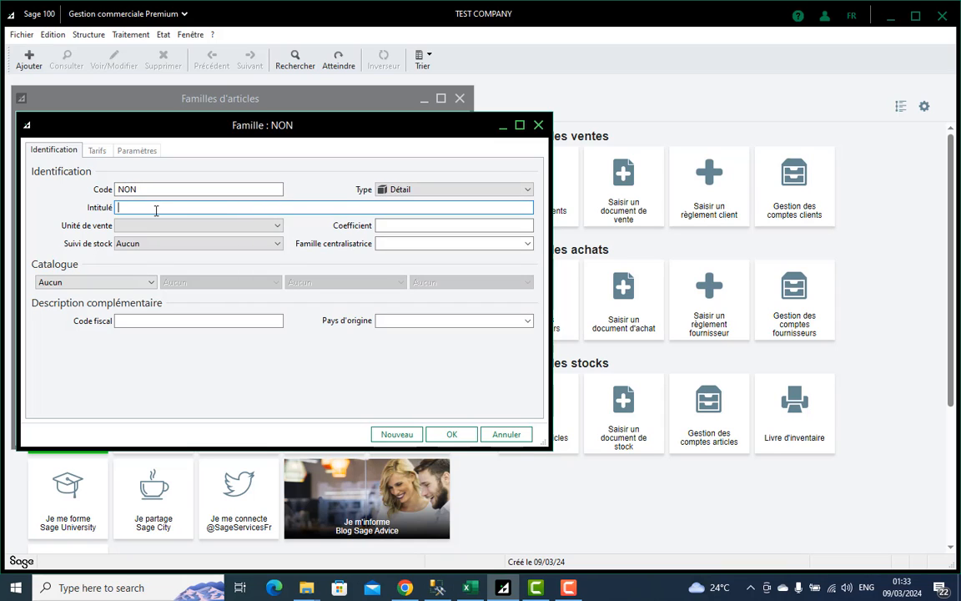
# Choose the Détail type for family NON and give it the title "non consomable"
pyautogui.click(528, 190)
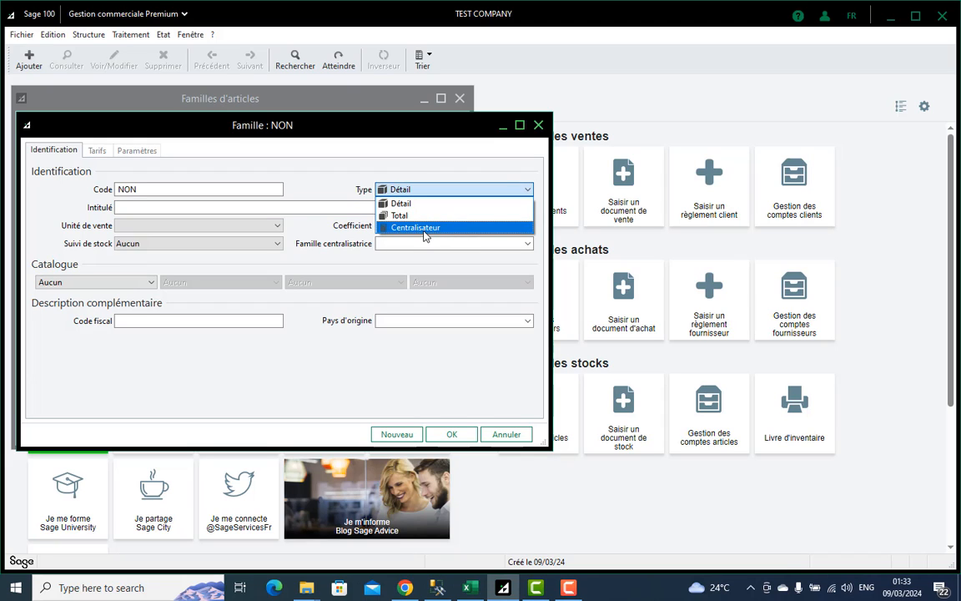
pyautogui.click(401, 199)
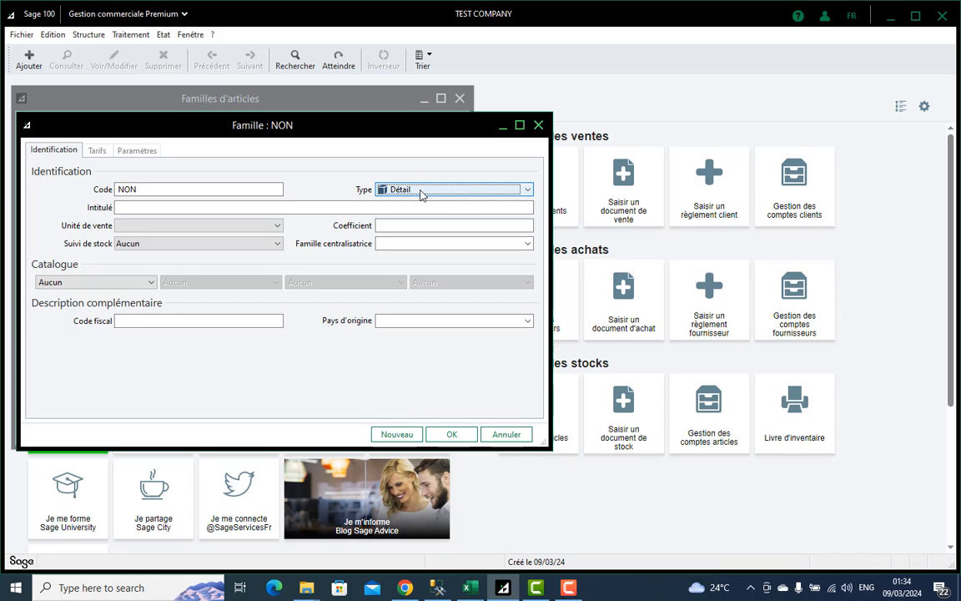
pyautogui.click(292, 209)
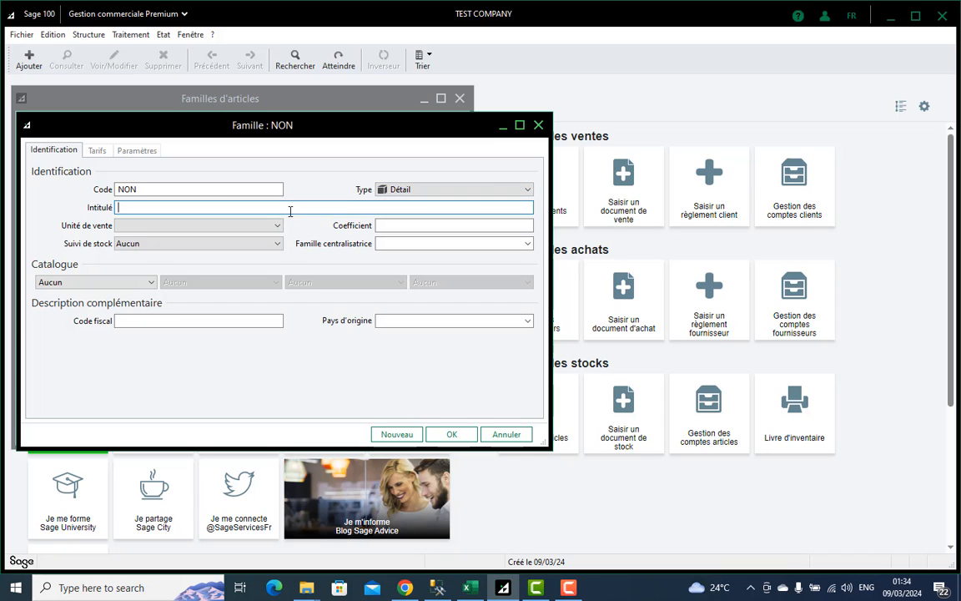
pyautogui.write('non co')
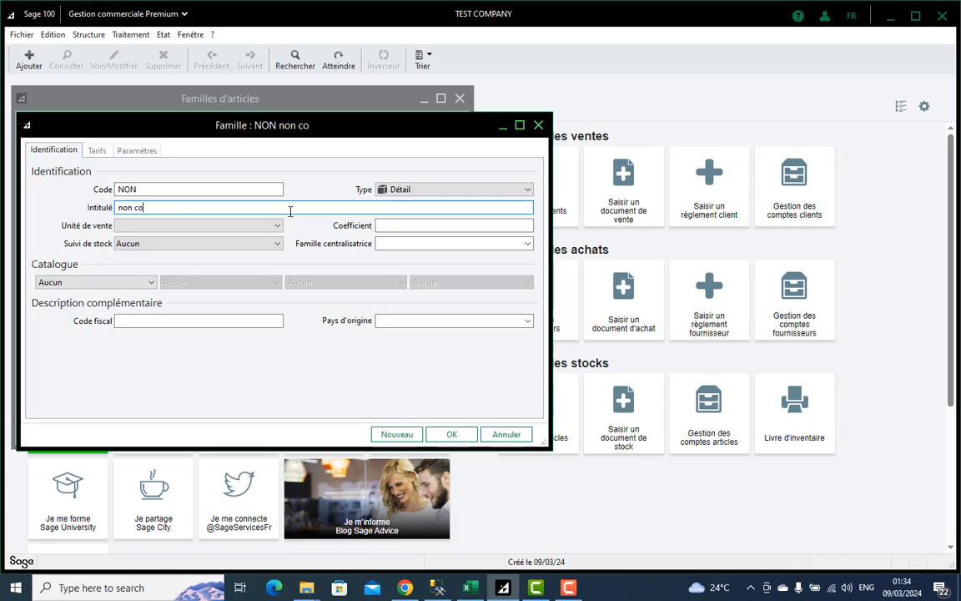
pyautogui.write('nsomable')
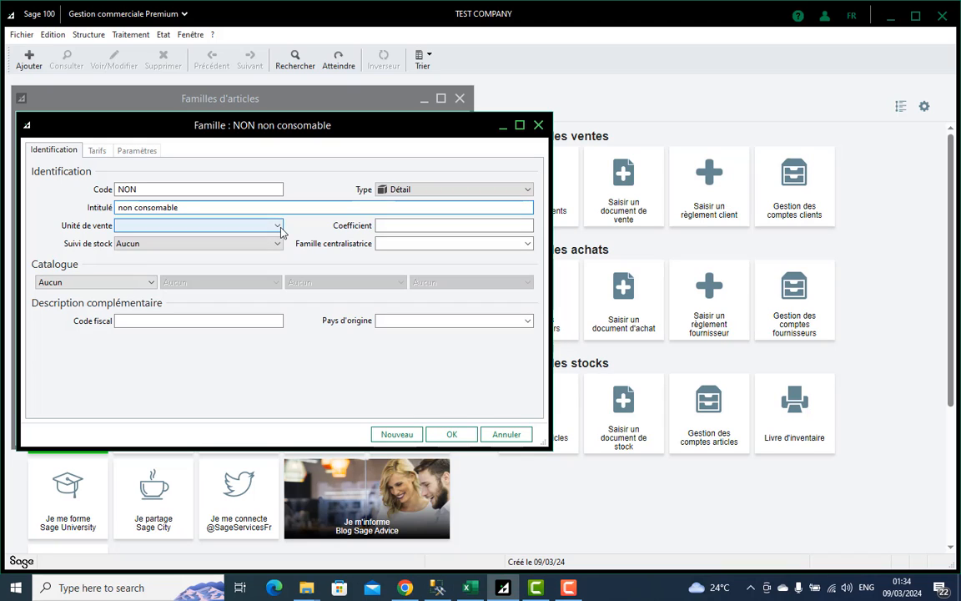
# Set the stock tracking of family NON to CMUP, leaving its sales unit, coefficient and centralising family empty
pyautogui.click(279, 227)
pyautogui.click(279, 227)
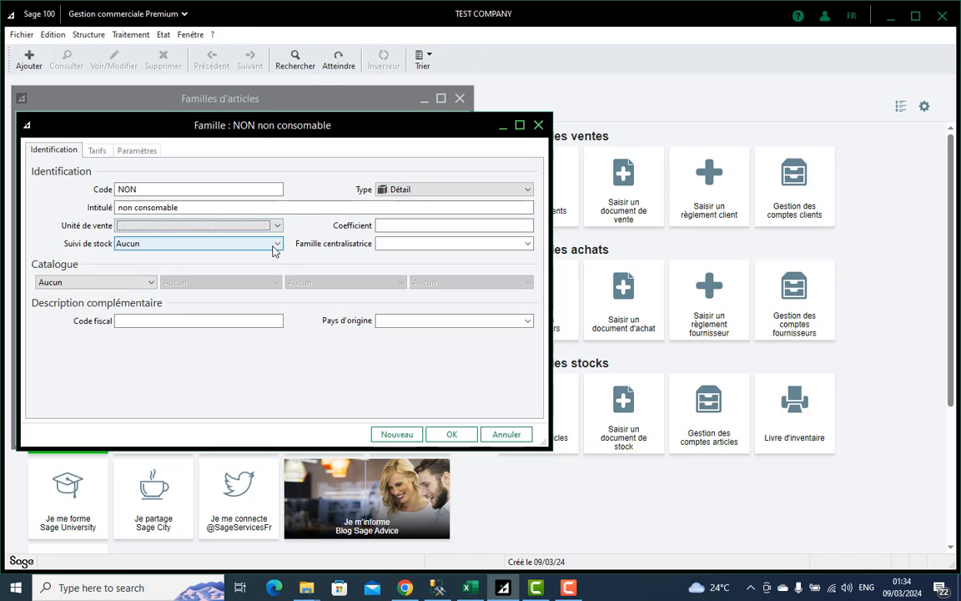
pyautogui.click(276, 243)
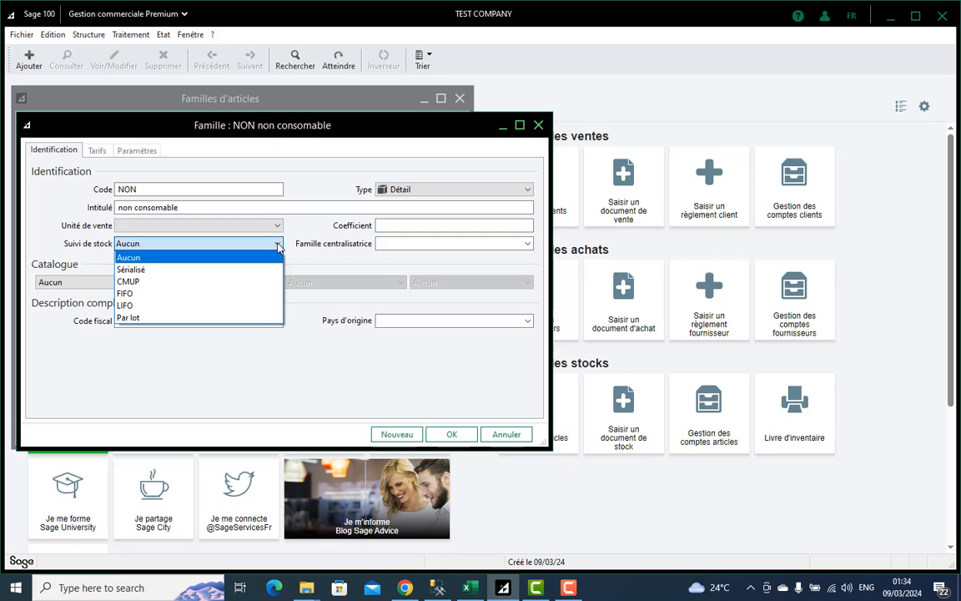
pyautogui.click(173, 283)
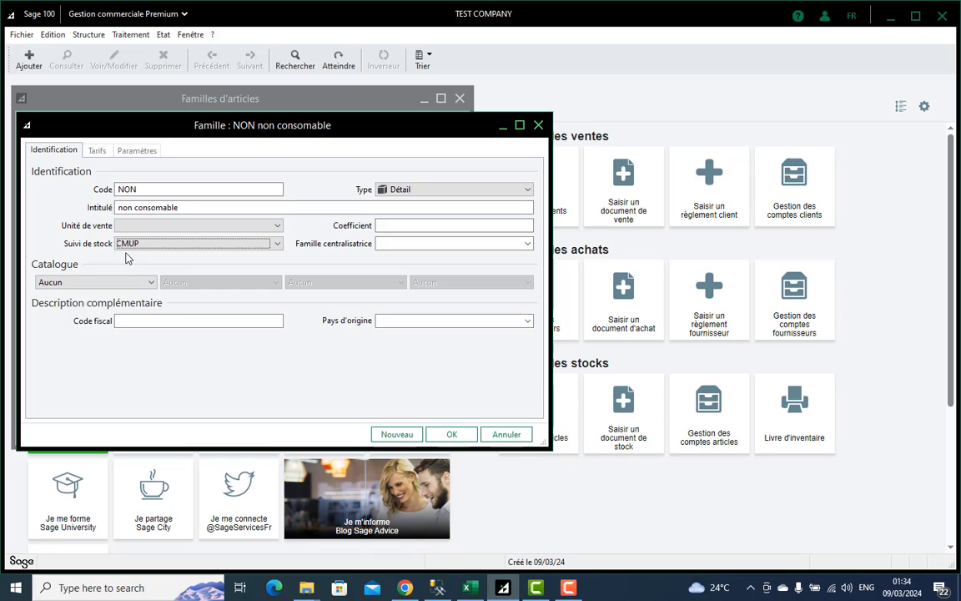
pyautogui.click(149, 228)
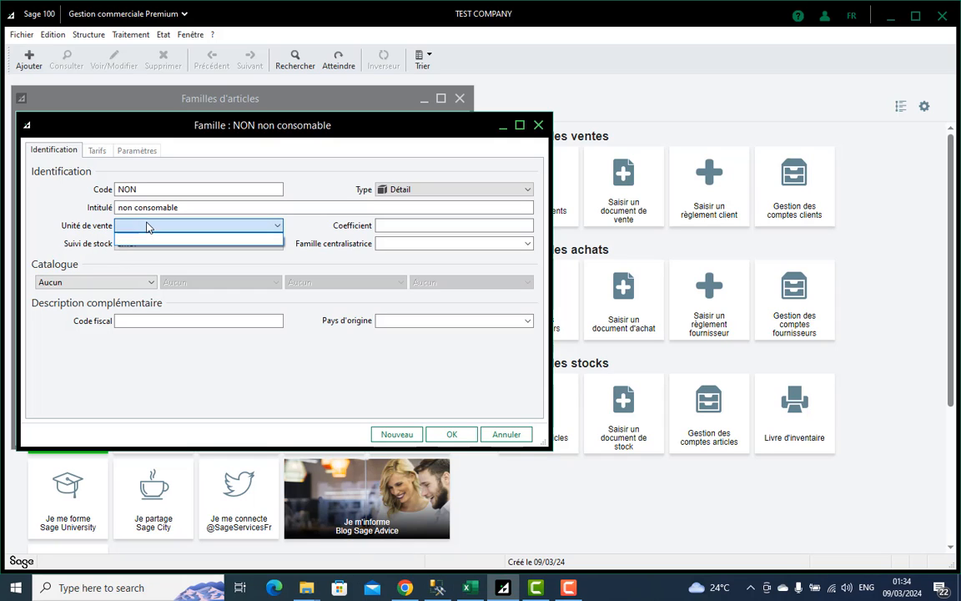
pyautogui.click(149, 228)
pyautogui.click(458, 226)
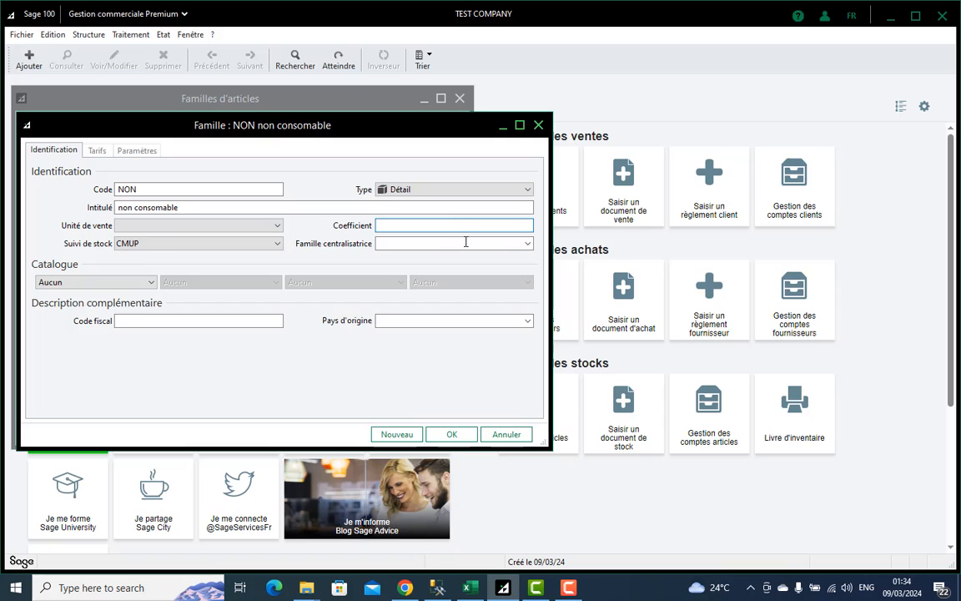
pyautogui.click(526, 248)
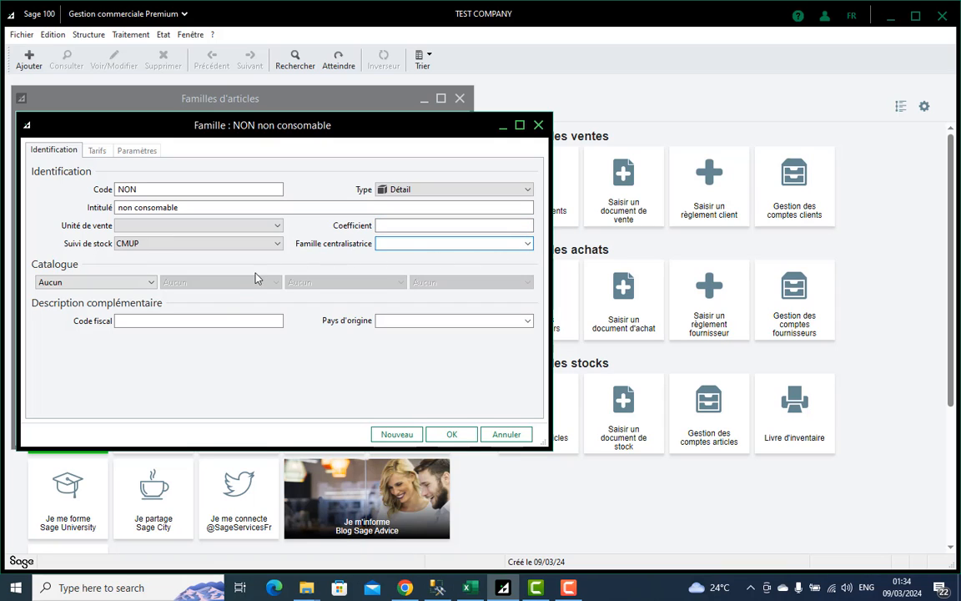
# Check the accounting parameters of family NON and close its record
pyautogui.click(134, 153)
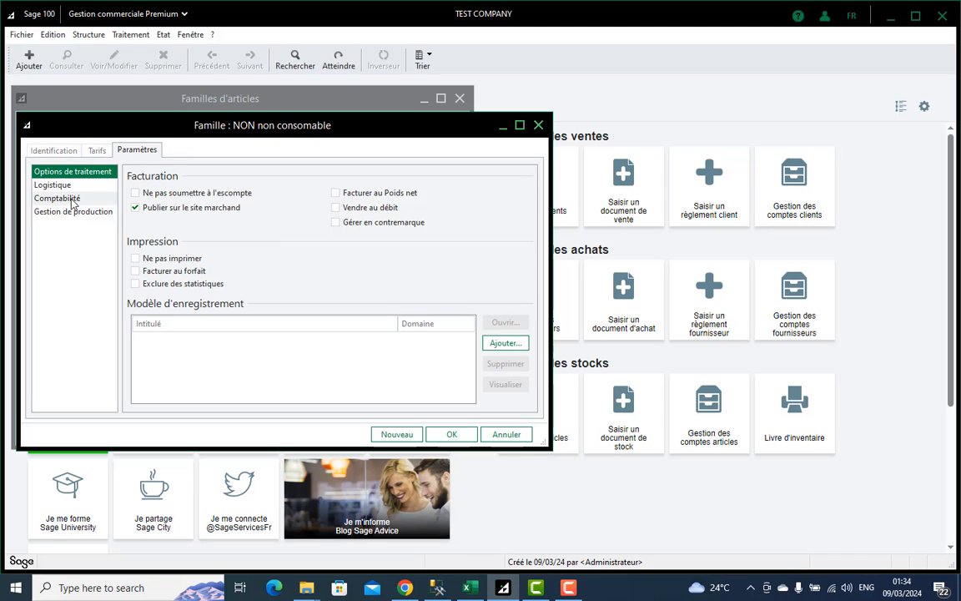
pyautogui.click(42, 198)
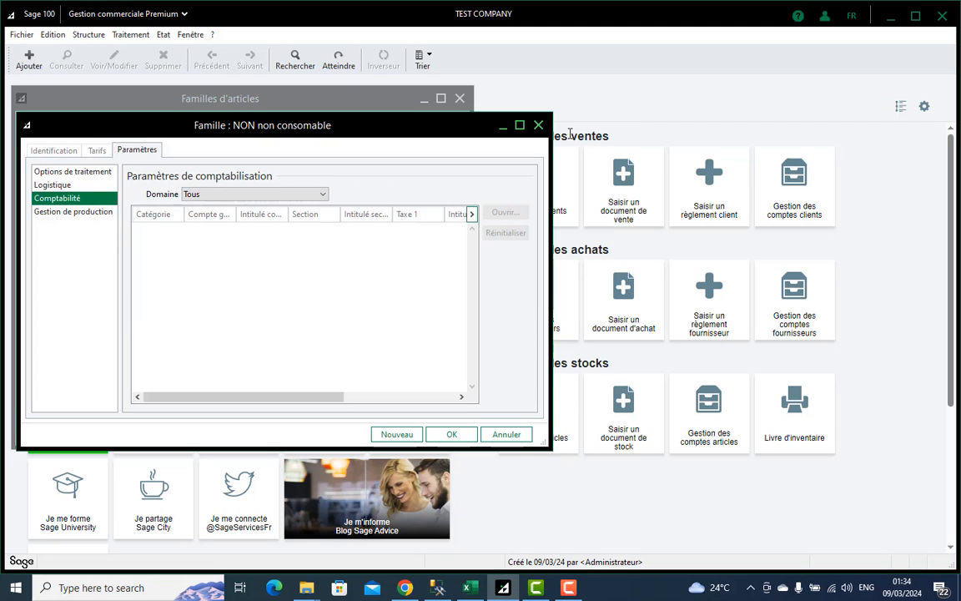
pyautogui.click(539, 126)
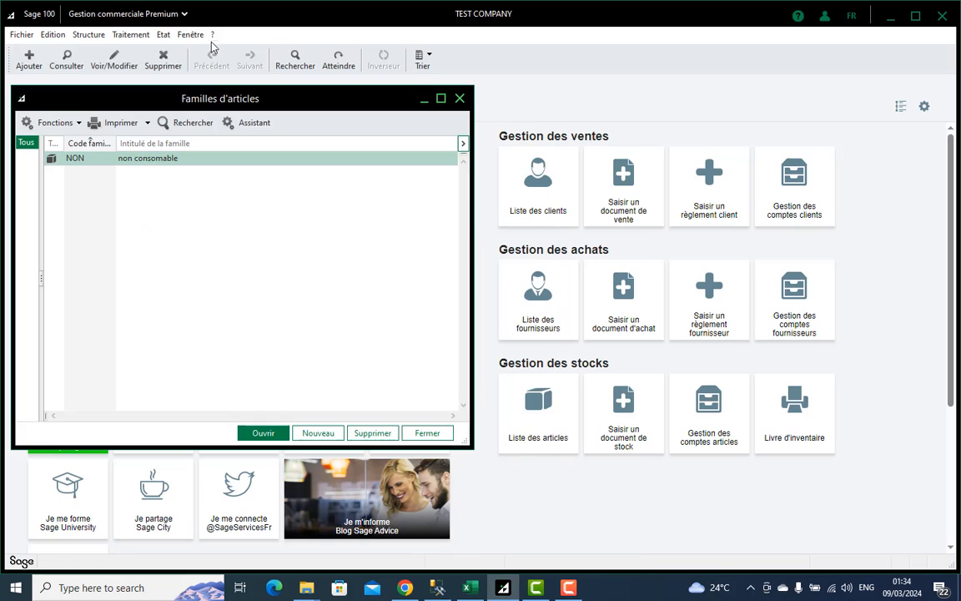
# Open the accounting category list (Catégorie comptable) in the company's accounting parameters
pyautogui.click(23, 35)
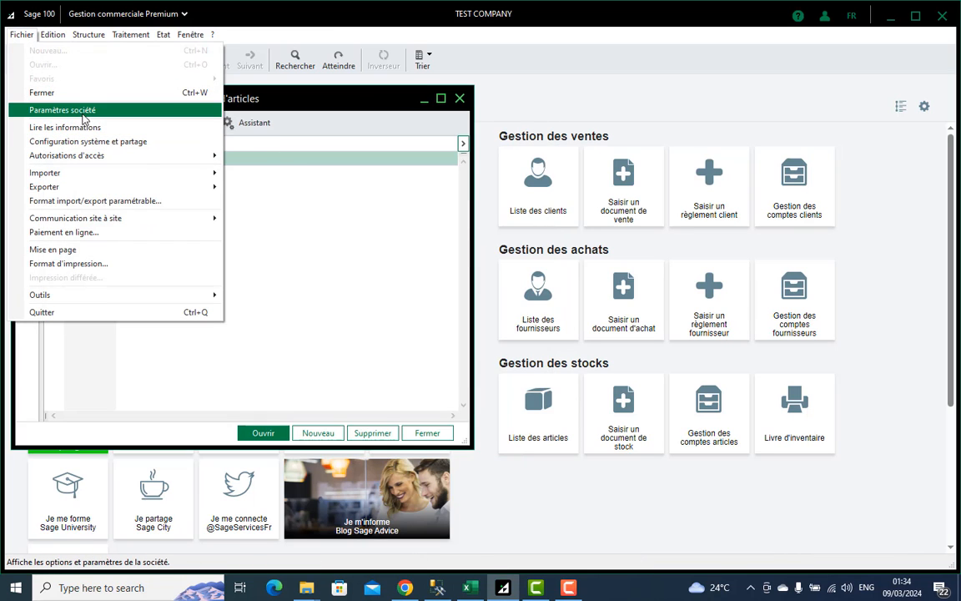
pyautogui.click(92, 115)
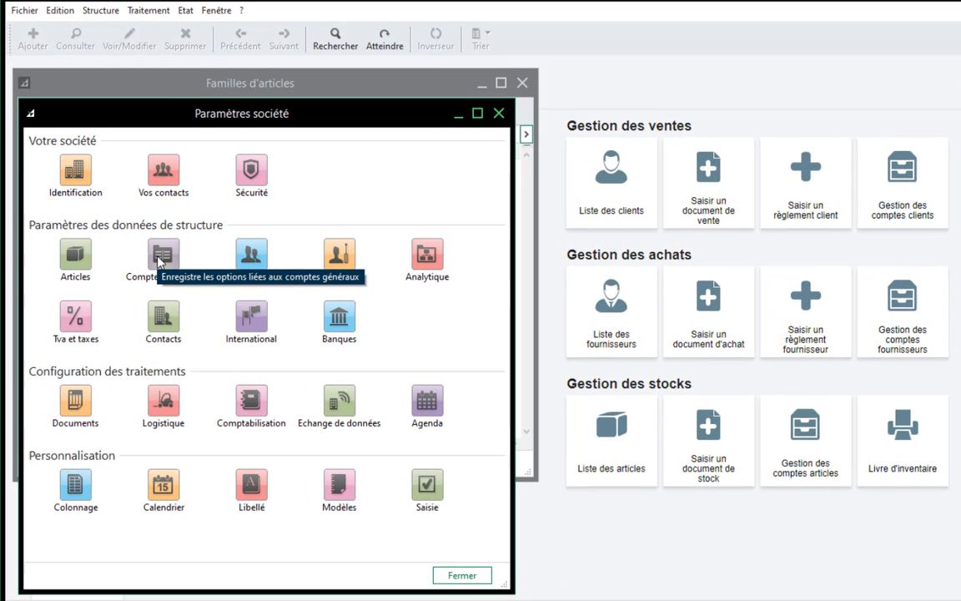
pyautogui.click(251, 399)
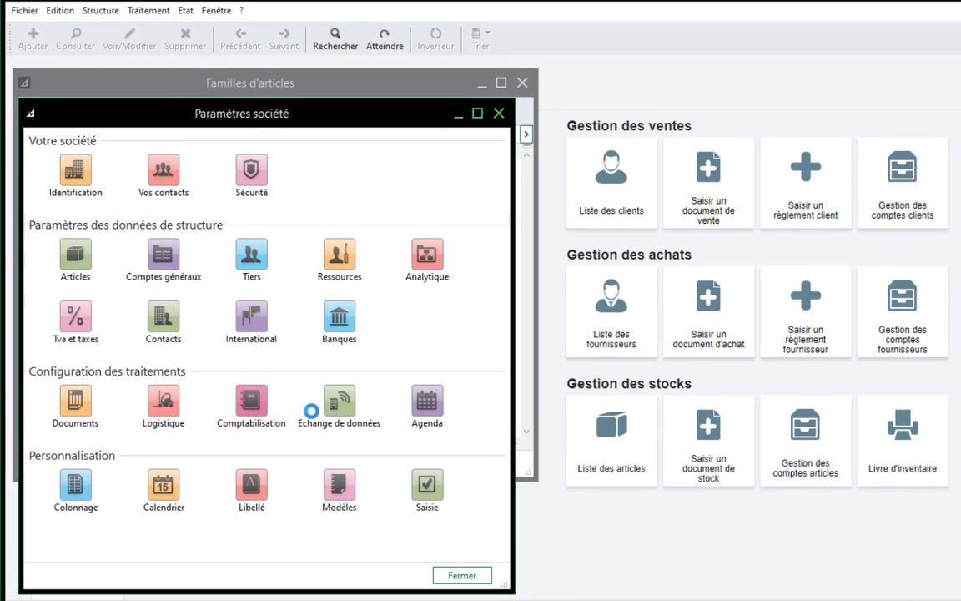
pyautogui.click(74, 181)
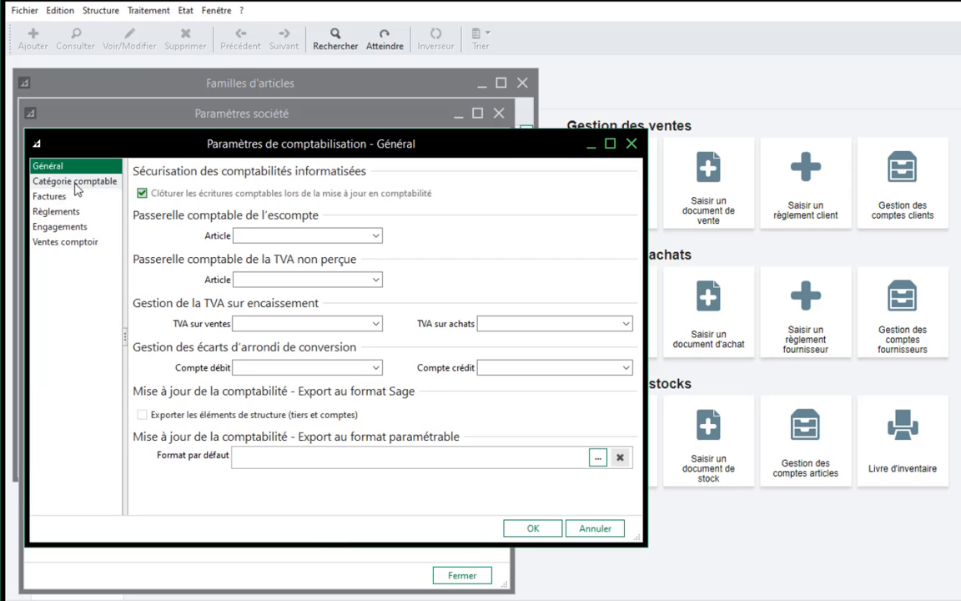
# Add a Vente accounting category titled "au comptoire", copying the title for reuse before saving it
pyautogui.click(258, 479)
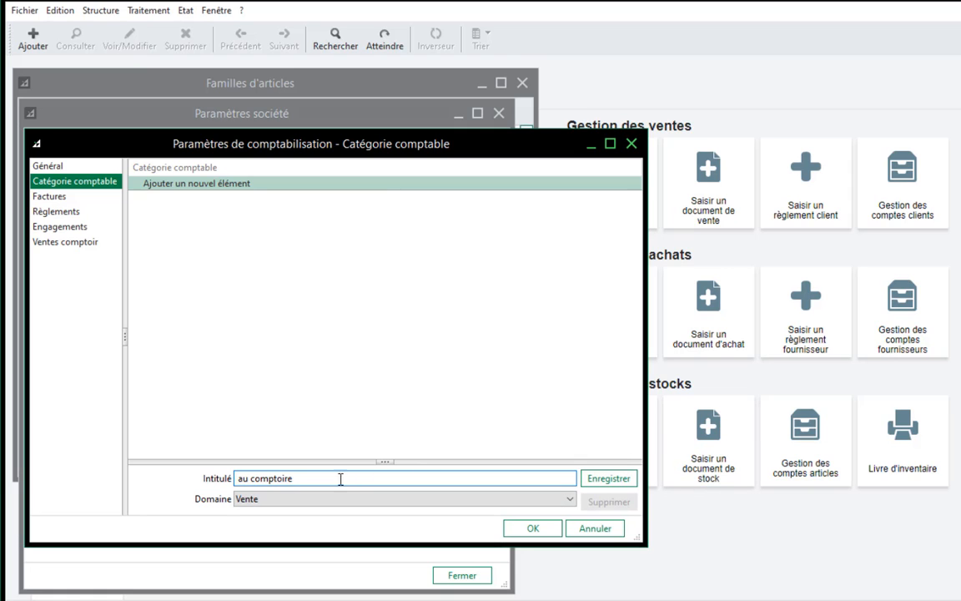
pyautogui.moveTo(340, 478); pyautogui.dragTo(101, 471)
pyautogui.hotkey('ctrl', 'c')
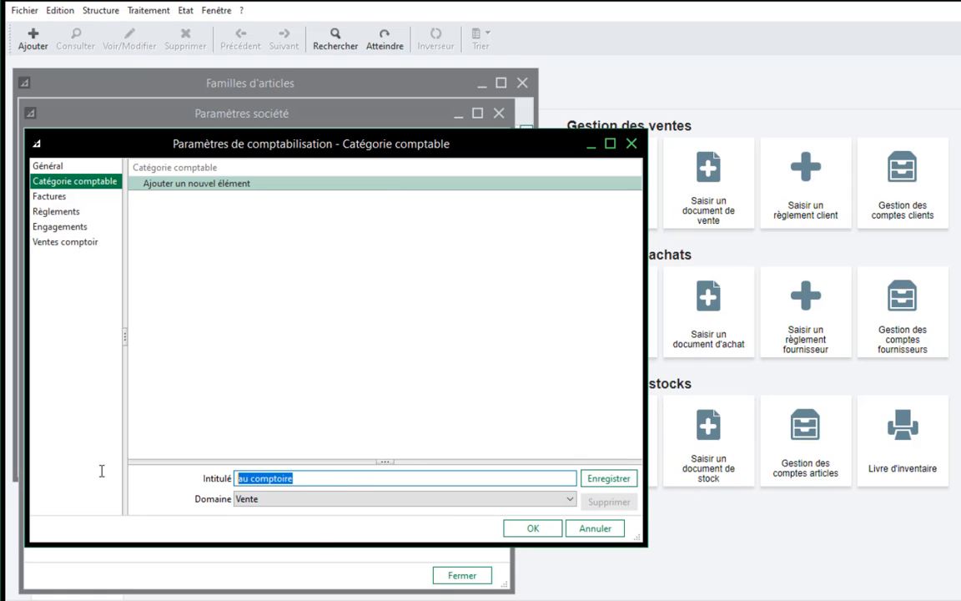
pyautogui.click(610, 478)
# Add an Achat accounting category with the copied title "au comptoire", validate the list and close the company parameters
pyautogui.click(568, 499)
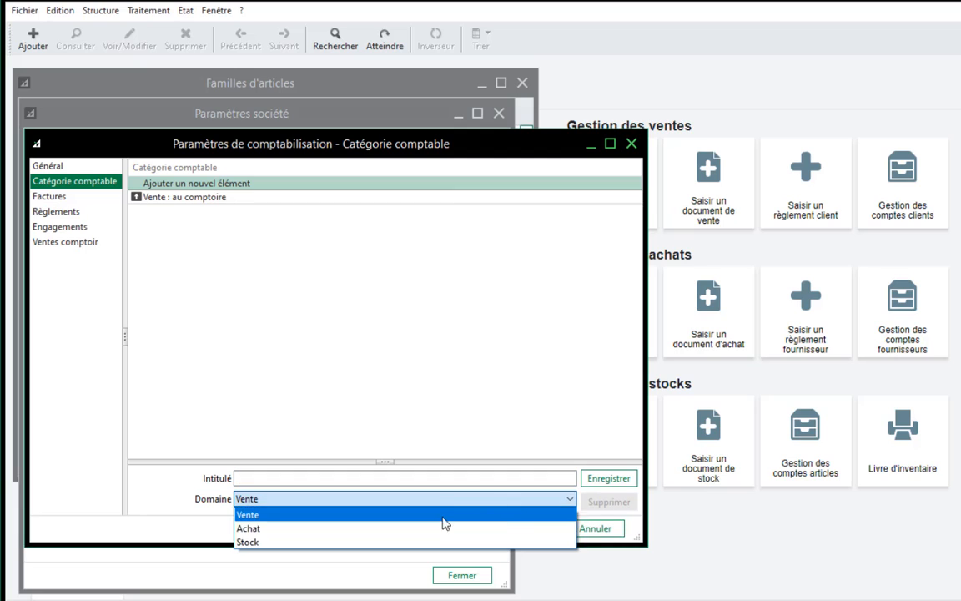
pyautogui.click(436, 526)
pyautogui.click(442, 479)
pyautogui.hotkey('ctrl', 'v')
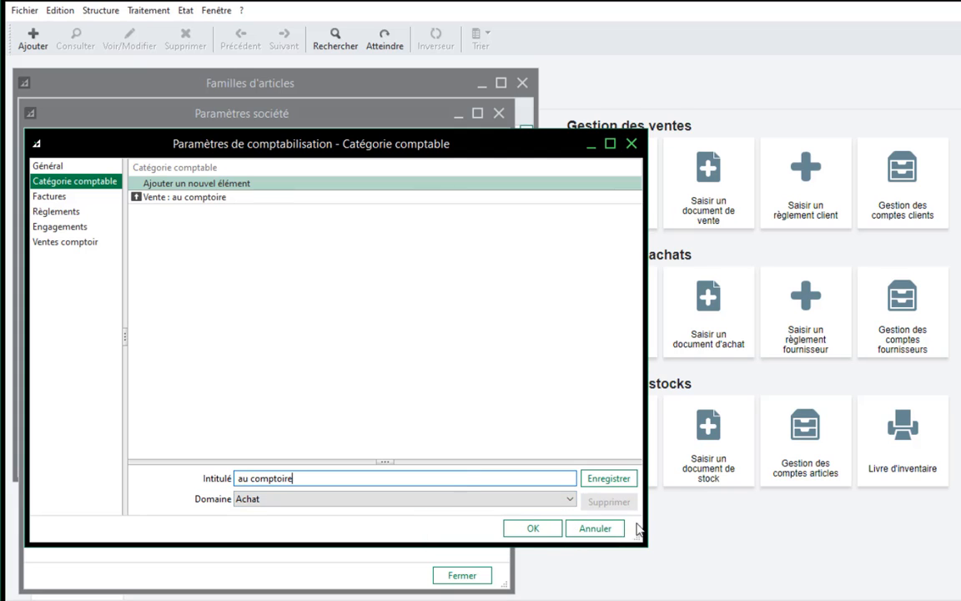
pyautogui.click(596, 479)
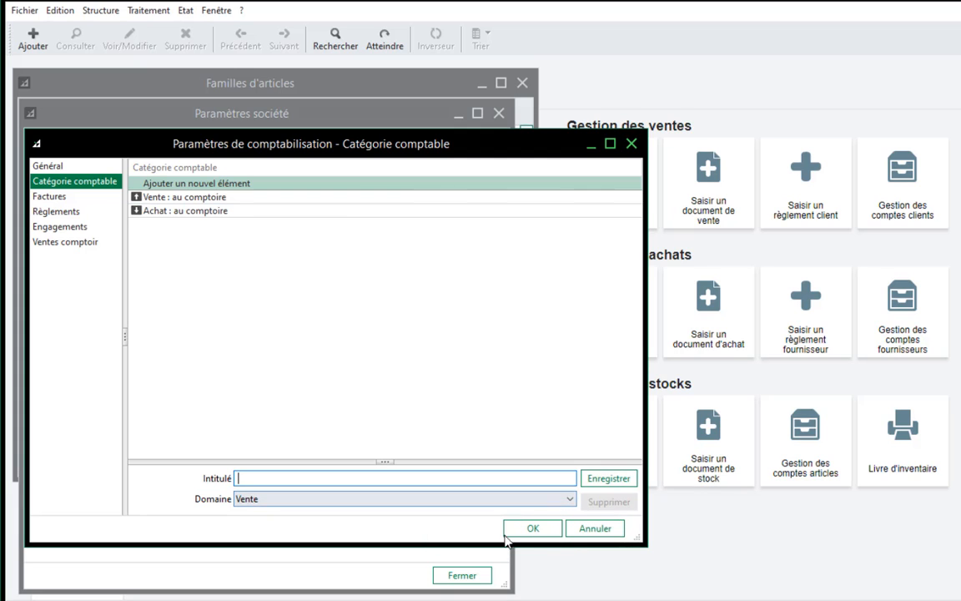
pyautogui.click(544, 529)
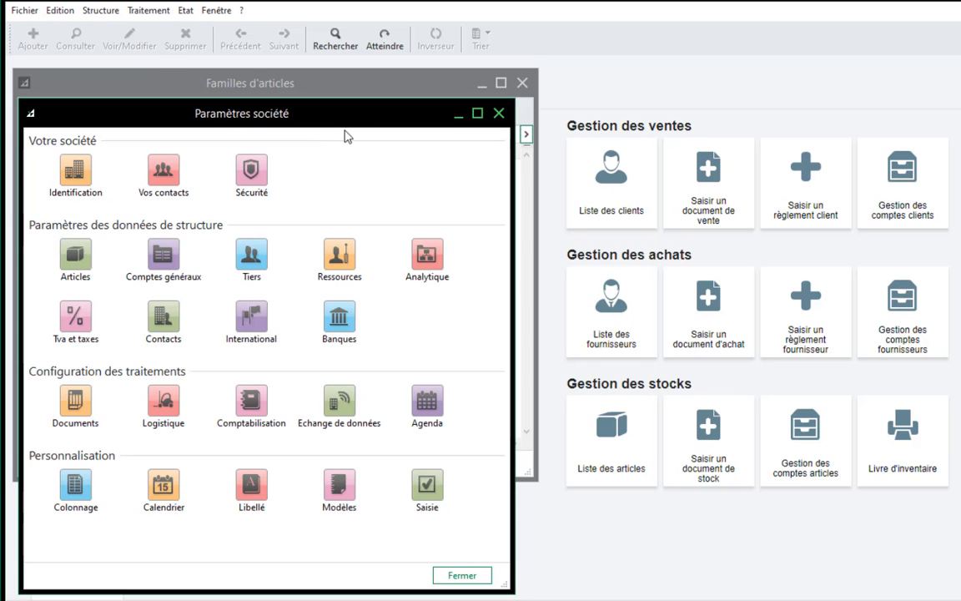
pyautogui.click(498, 112)
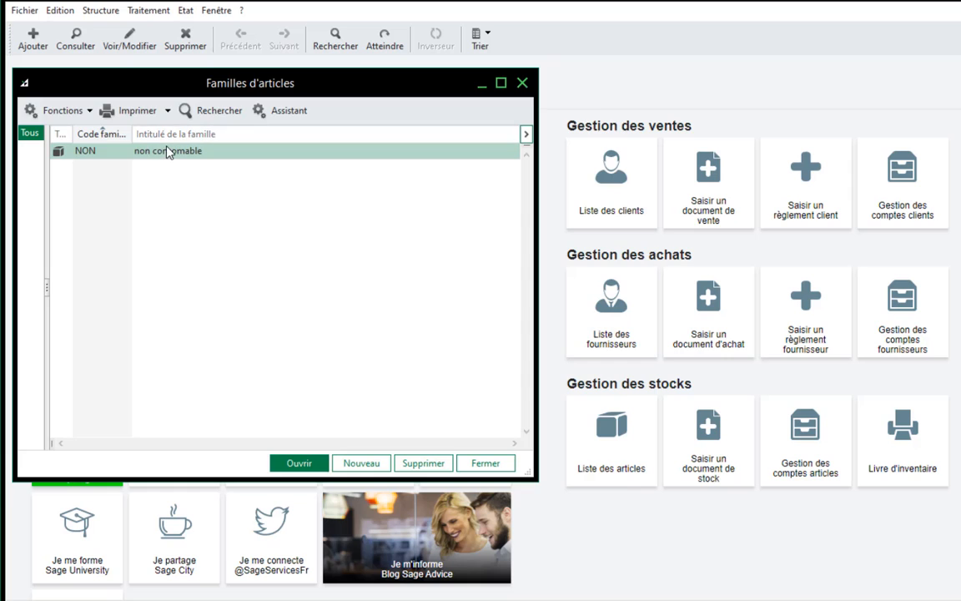
# Reopen family NON, widen the category column, and assign general account 701 SALE OF GOODS to its Ventes category "au comptoire"
pyautogui.doubleClick(166, 151)
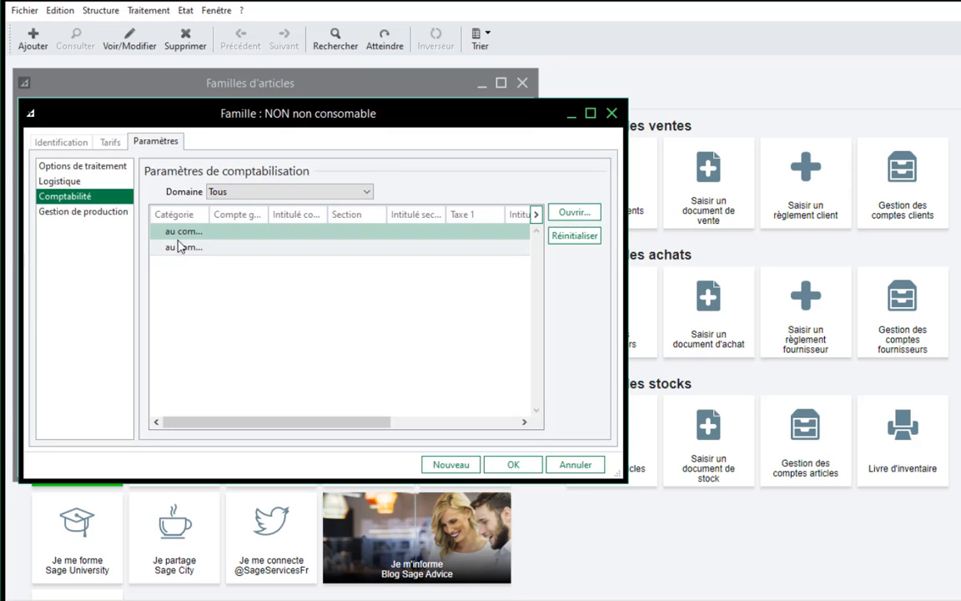
pyautogui.moveTo(209, 221); pyautogui.dragTo(235, 219)
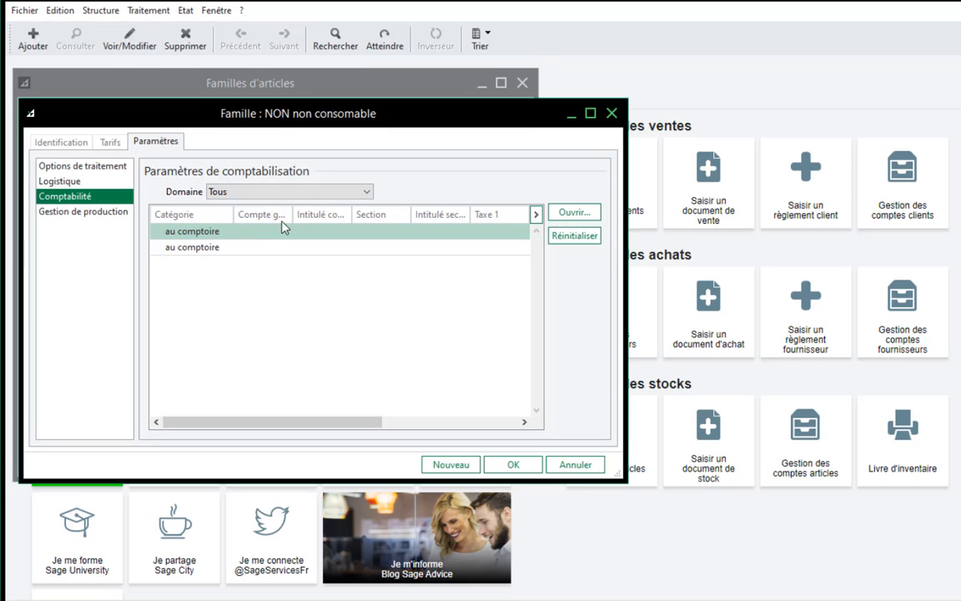
pyautogui.doubleClick(239, 233)
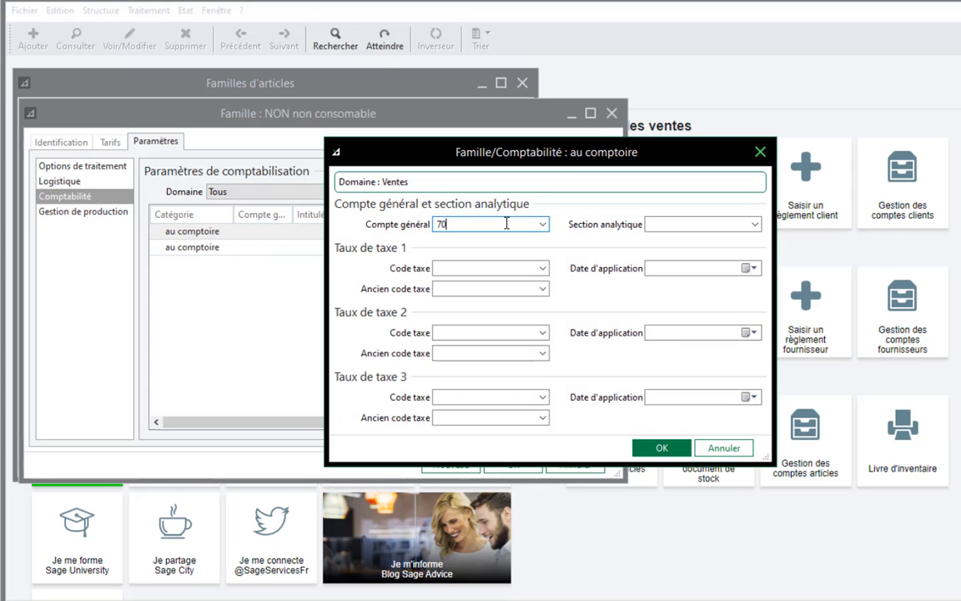
pyautogui.click(543, 224)
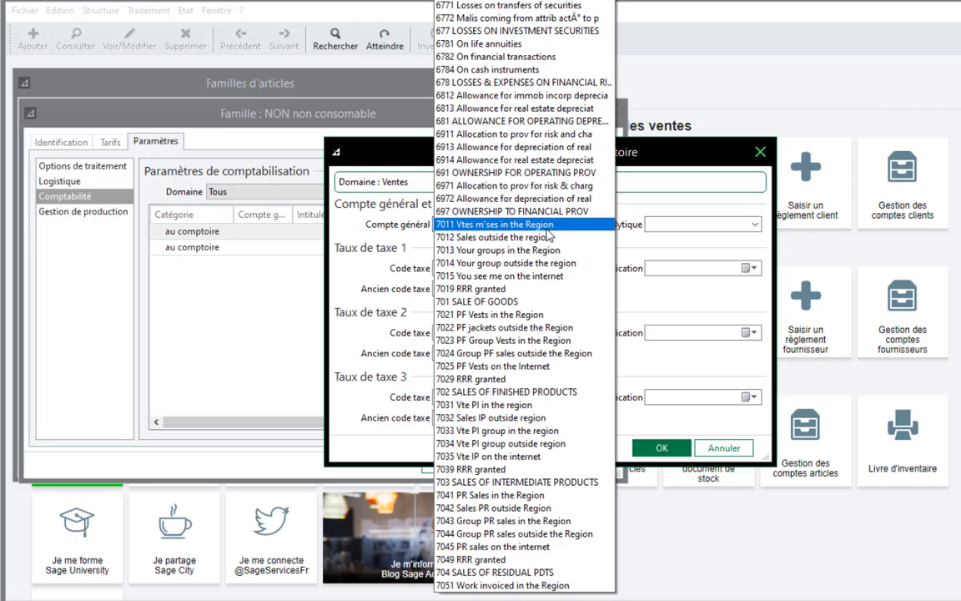
pyautogui.click(501, 302)
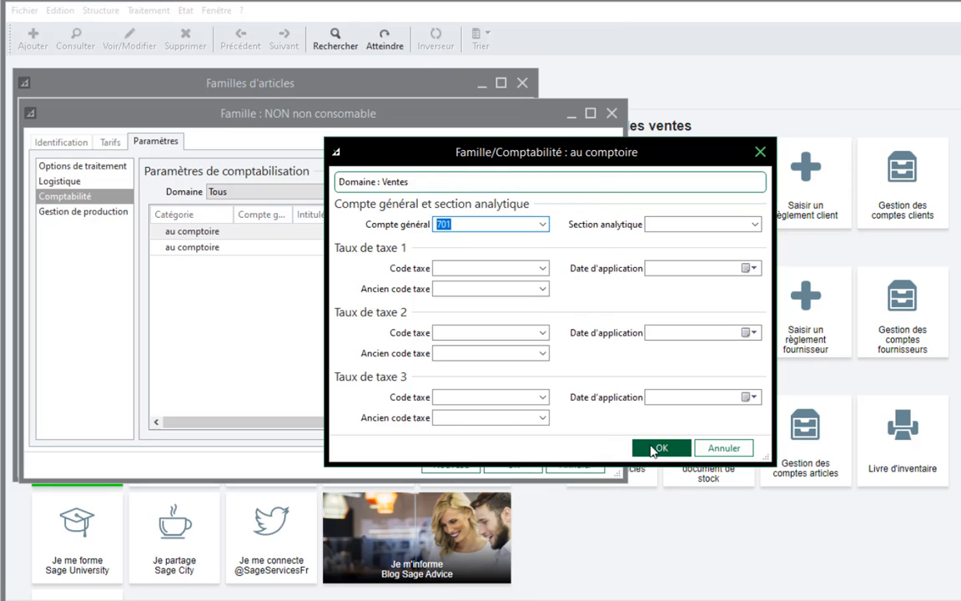
pyautogui.click(653, 451)
# Assign general account 601 MY PURCHASES to the Achats category "au comptoire" of family NON
pyautogui.doubleClick(309, 249)
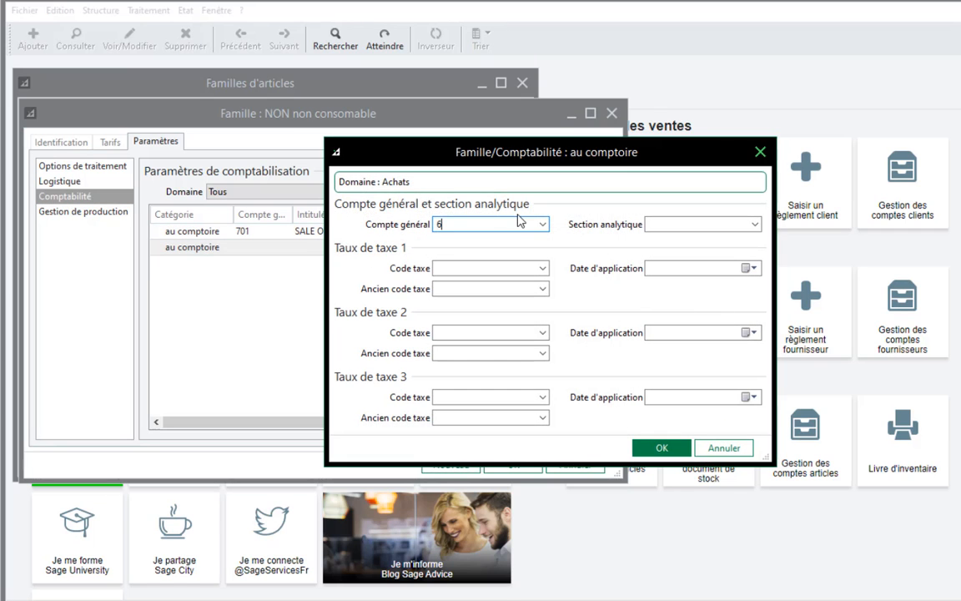
pyautogui.click(539, 227)
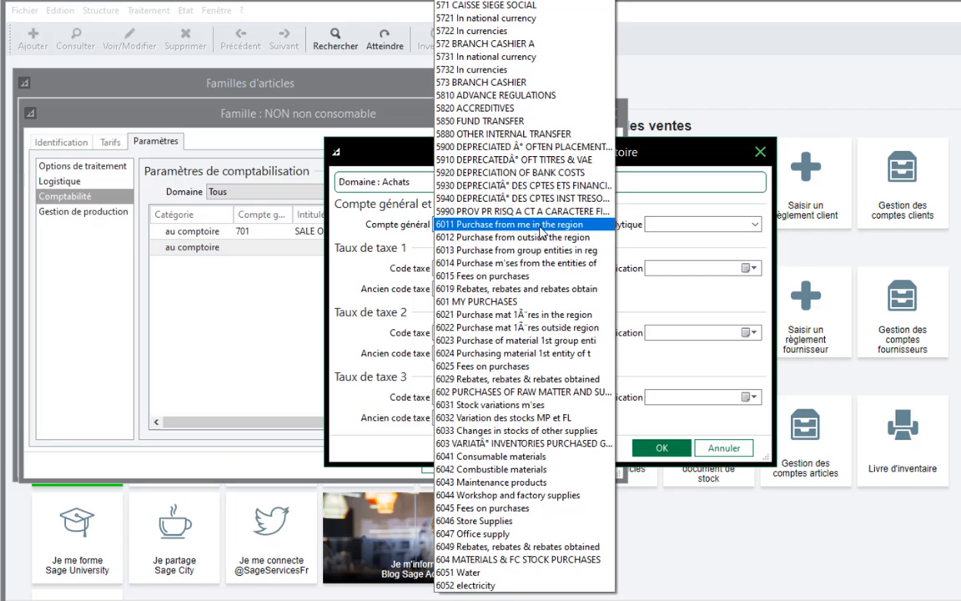
pyautogui.click(522, 301)
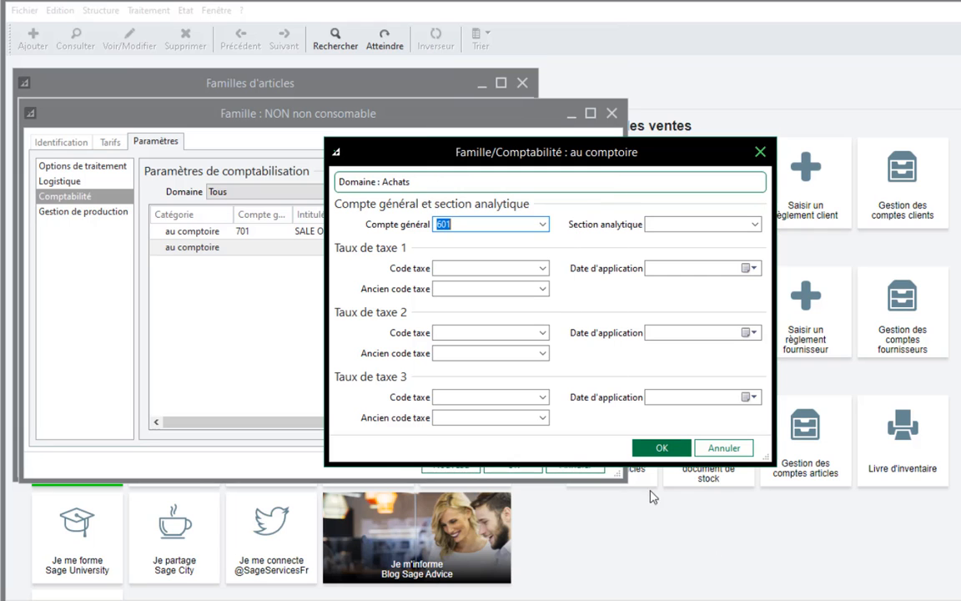
pyautogui.click(662, 448)
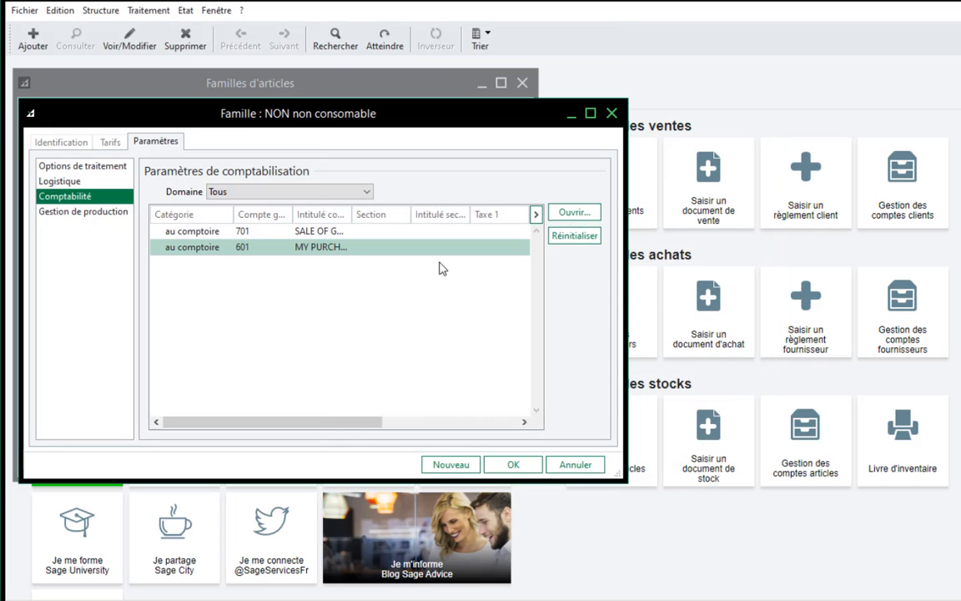
# Add a purchase and sales unit titled "unite" to the company's article parameters, then return to family NON's identification details
pyautogui.click(70, 137)
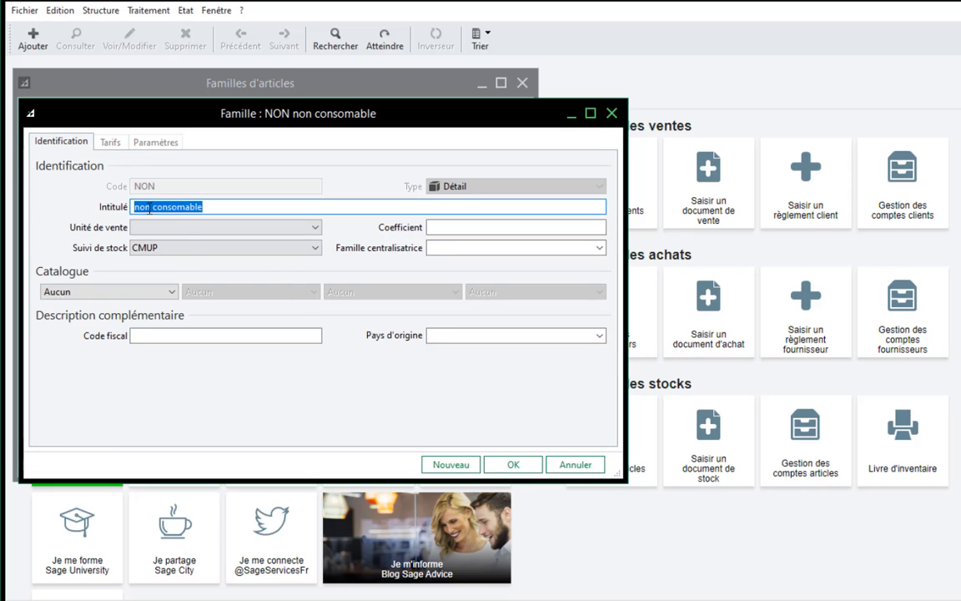
pyautogui.click(25, 10)
pyautogui.click(76, 96)
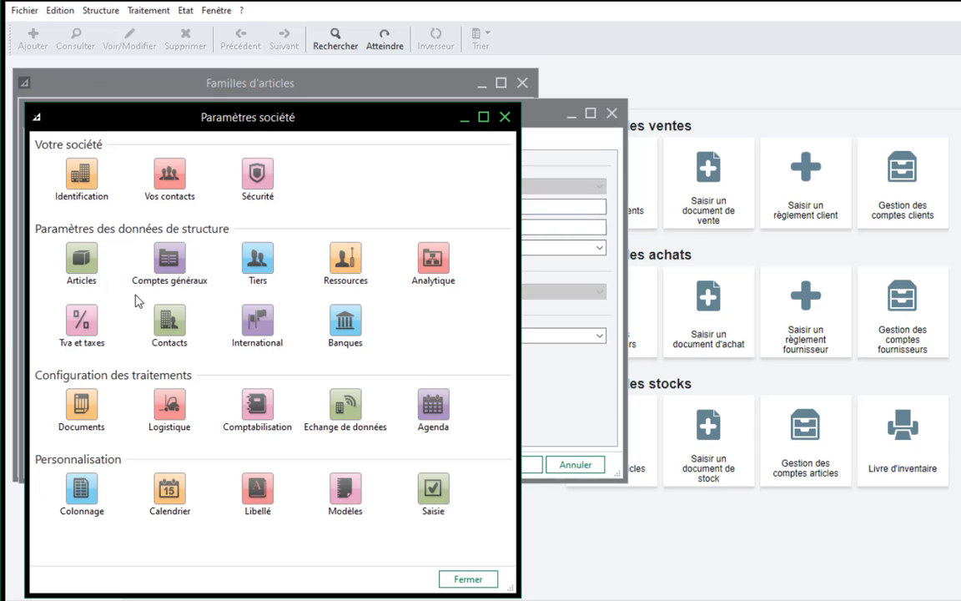
pyautogui.click(83, 259)
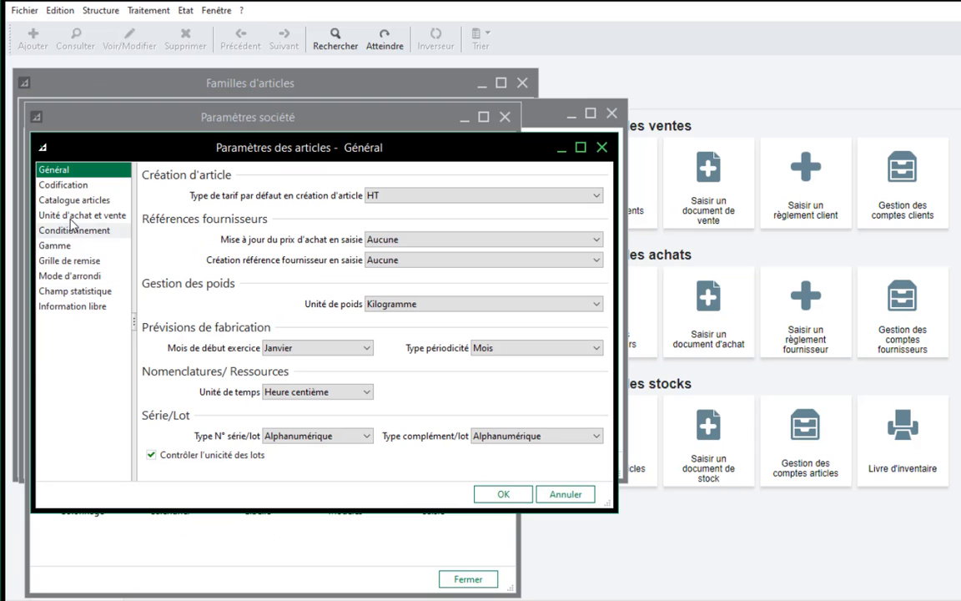
pyautogui.click(317, 389)
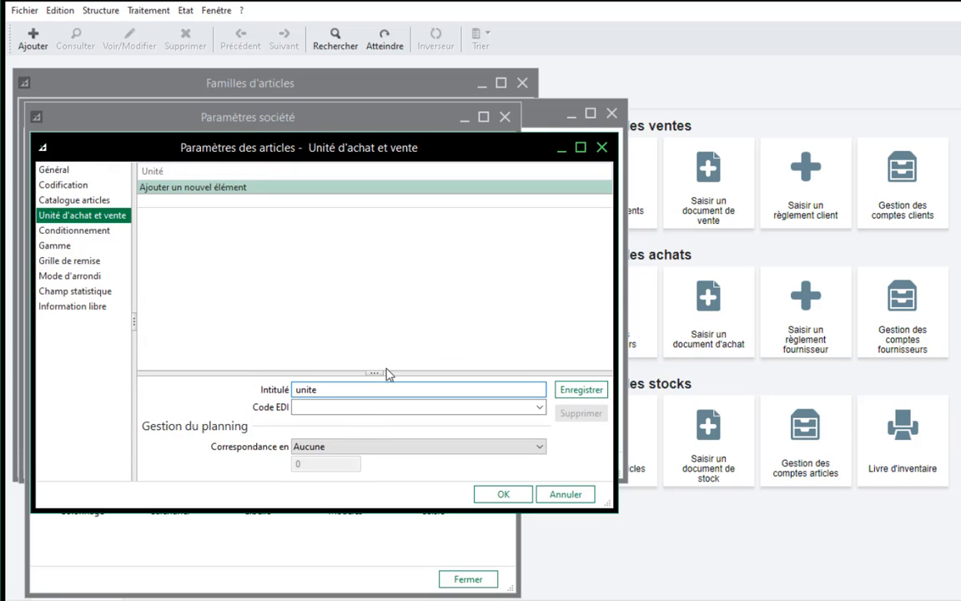
pyautogui.click(599, 389)
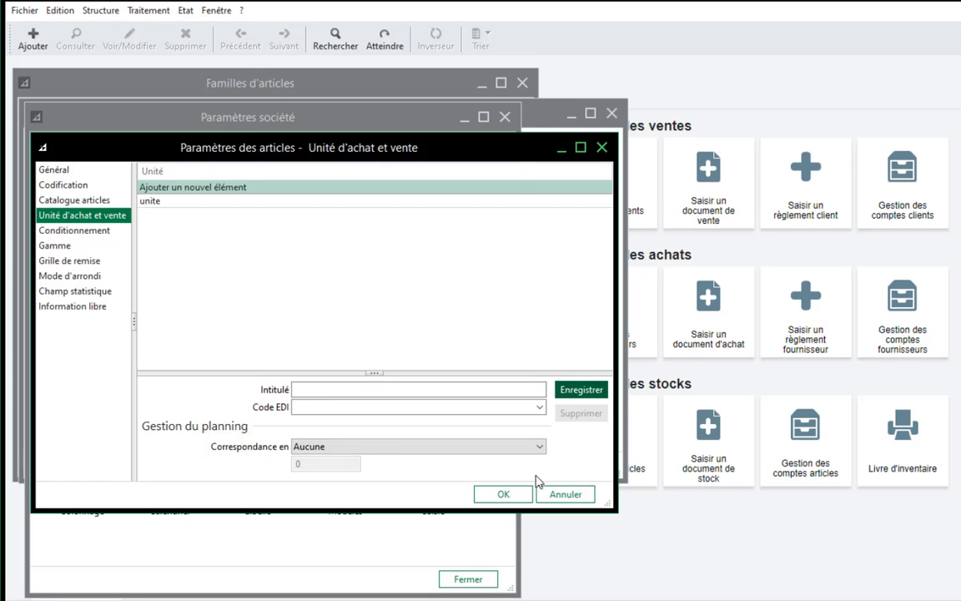
pyautogui.click(504, 494)
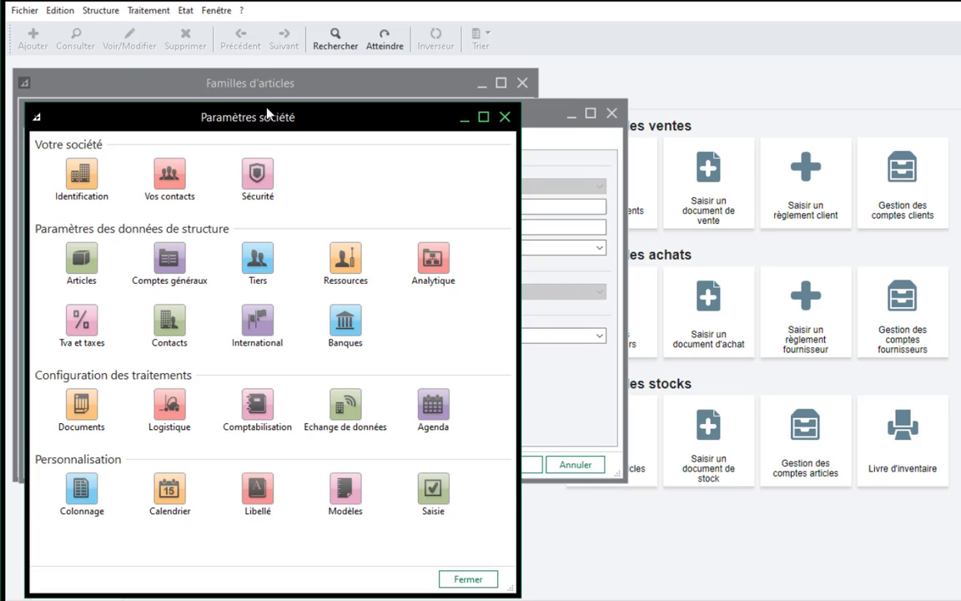
pyautogui.click(506, 117)
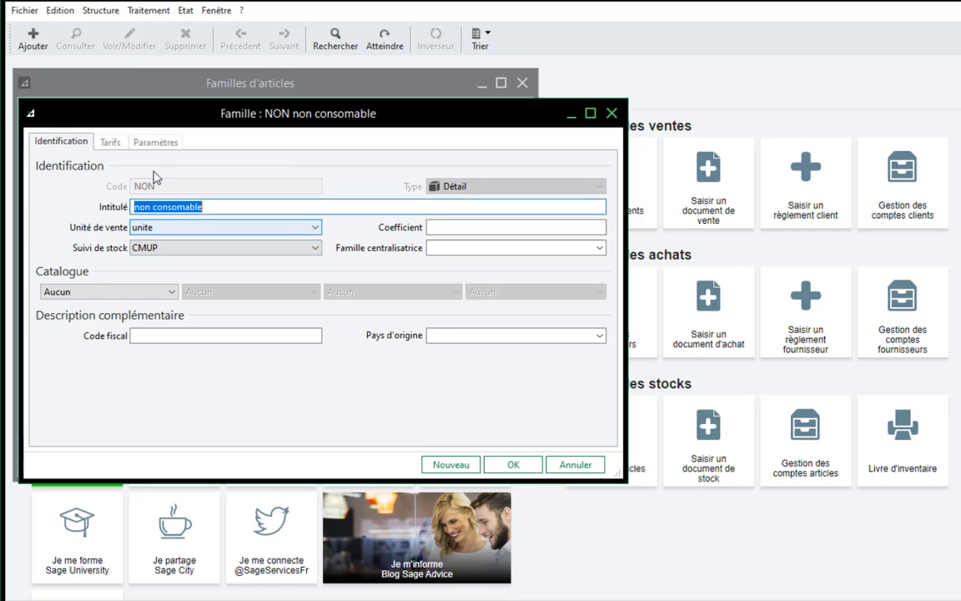
# Check the supplier prices, price categories and identification details of family NON and close its record
pyautogui.click(110, 142)
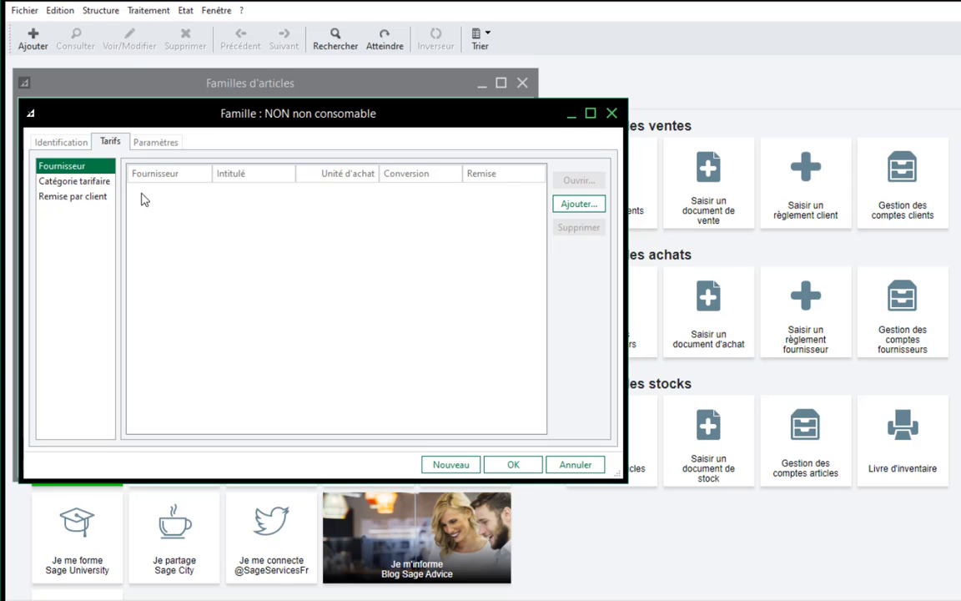
pyautogui.click(79, 180)
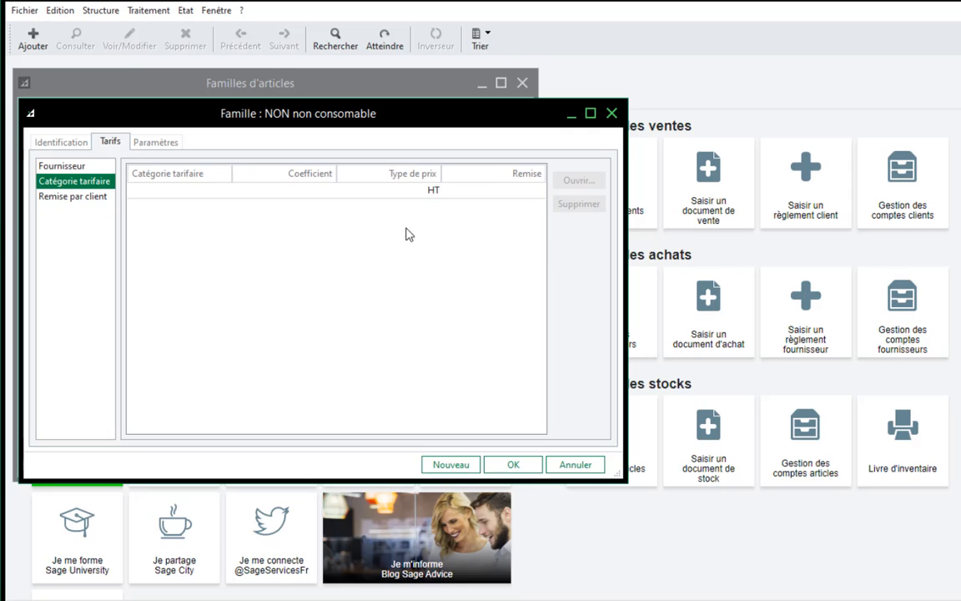
pyautogui.click(70, 141)
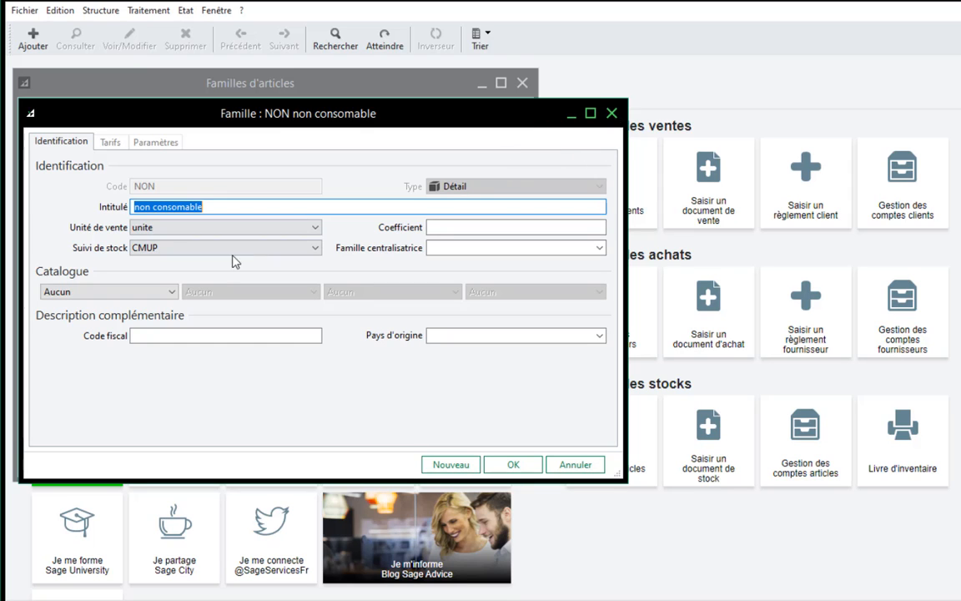
pyautogui.click(614, 114)
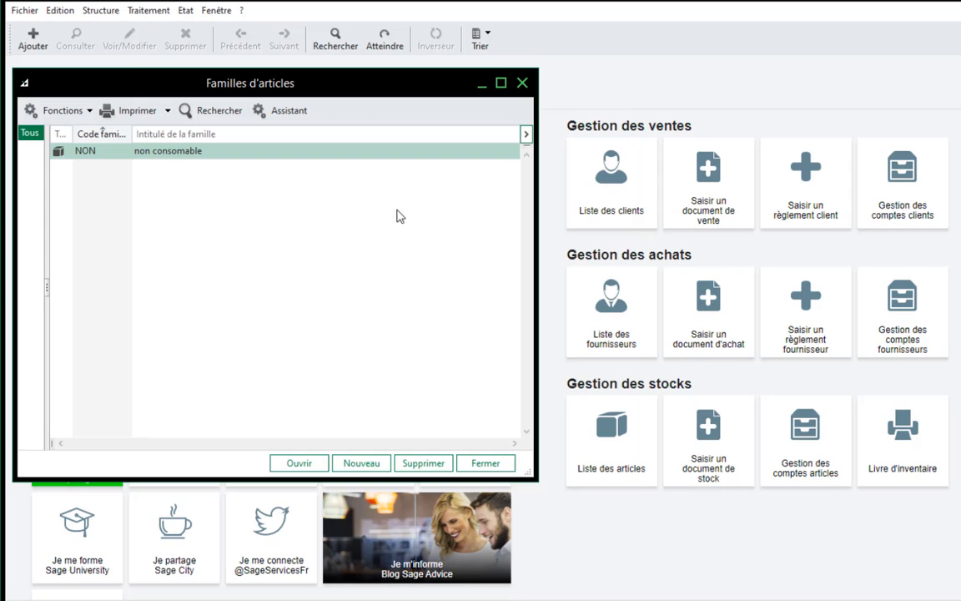
# Create an article family with code CON, title "consomable" and stock tracking CMUP
pyautogui.hotkey('ctrl', 'n')
pyautogui.write('CON')
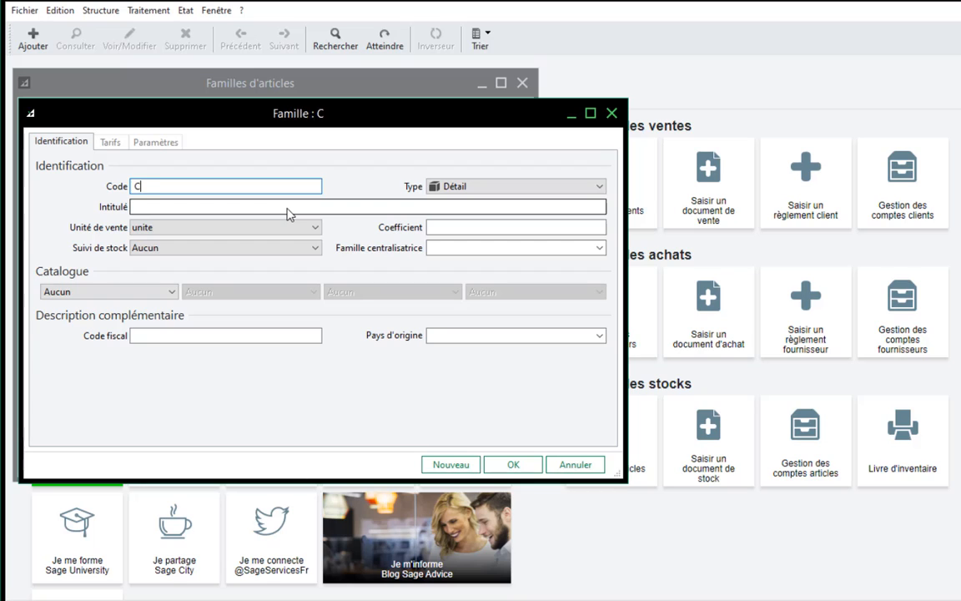
pyautogui.click(211, 206)
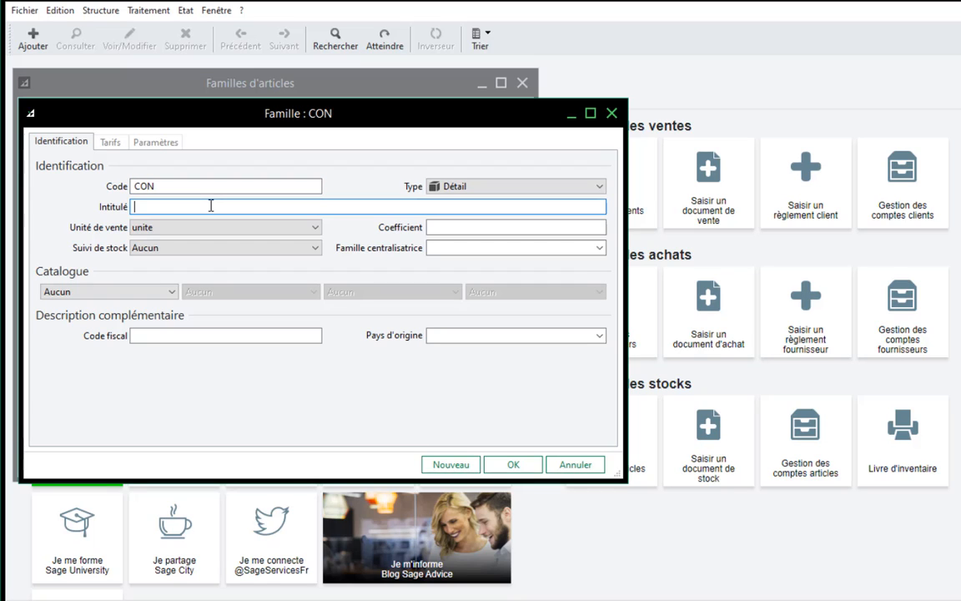
pyautogui.write('consomabl')
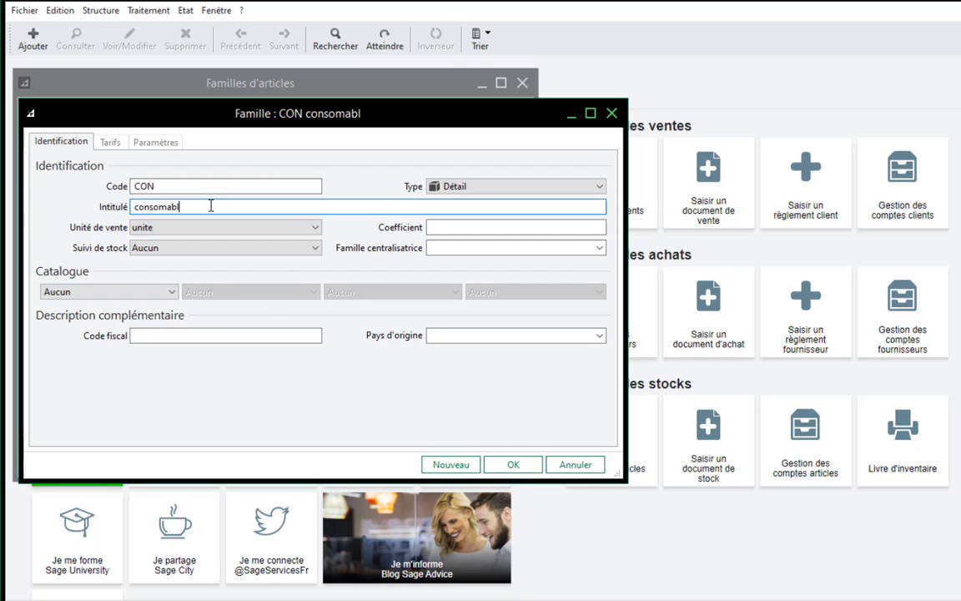
pyautogui.write('e')
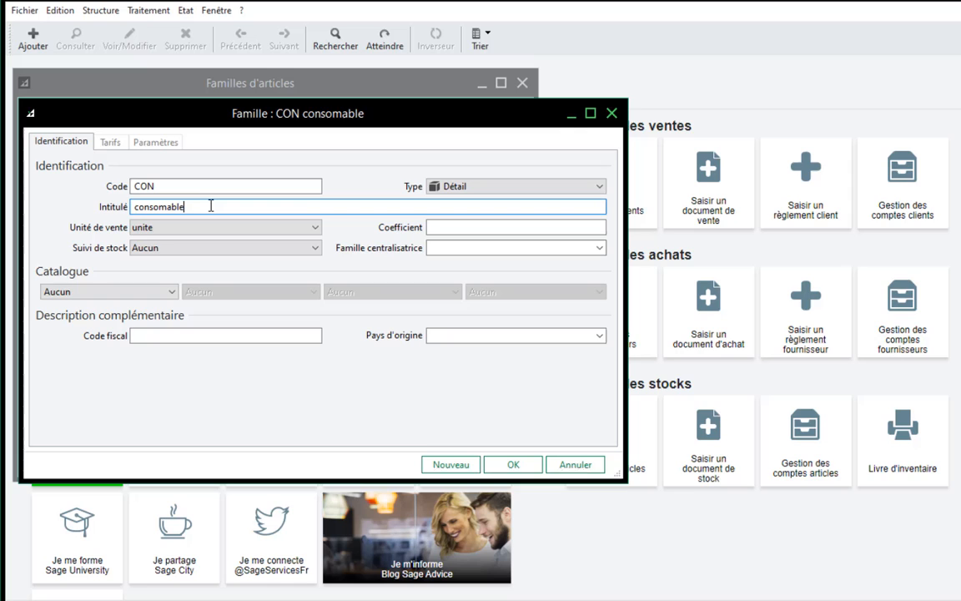
pyautogui.click(307, 252)
pyautogui.click(189, 289)
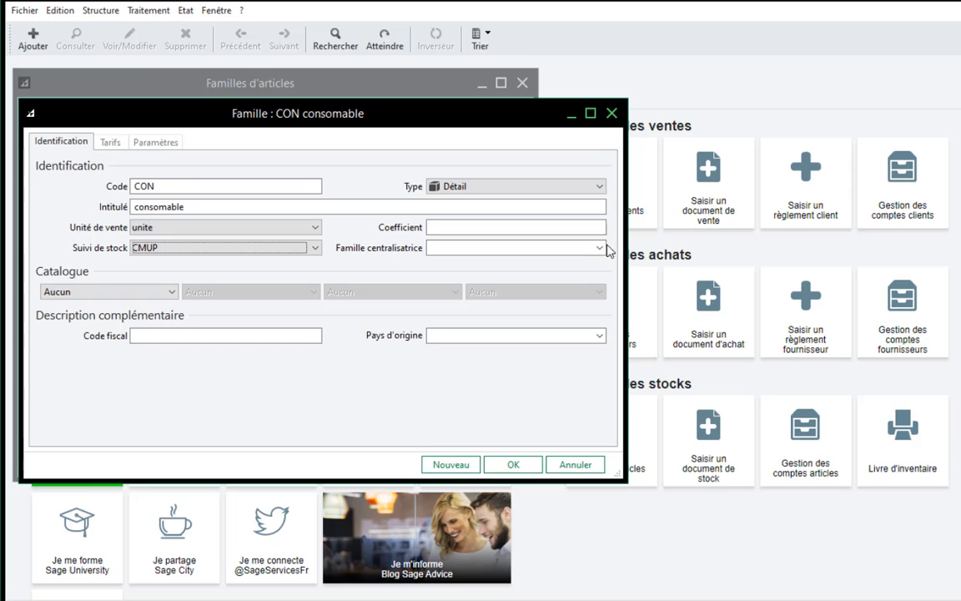
# Assign general account 701 to the Ventes category and 601 to the Achats category of family CON
pyautogui.click(171, 143)
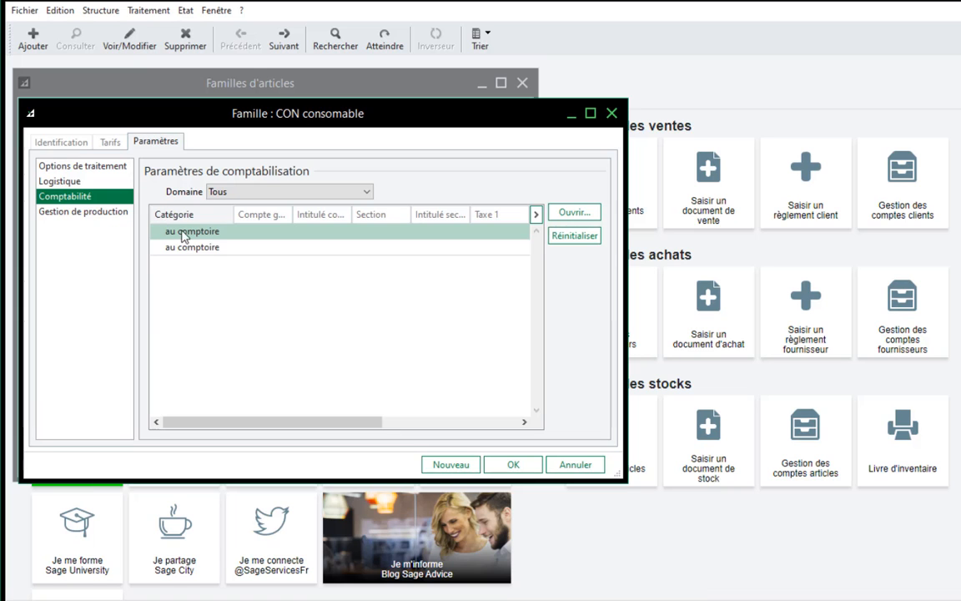
pyautogui.doubleClick(191, 231)
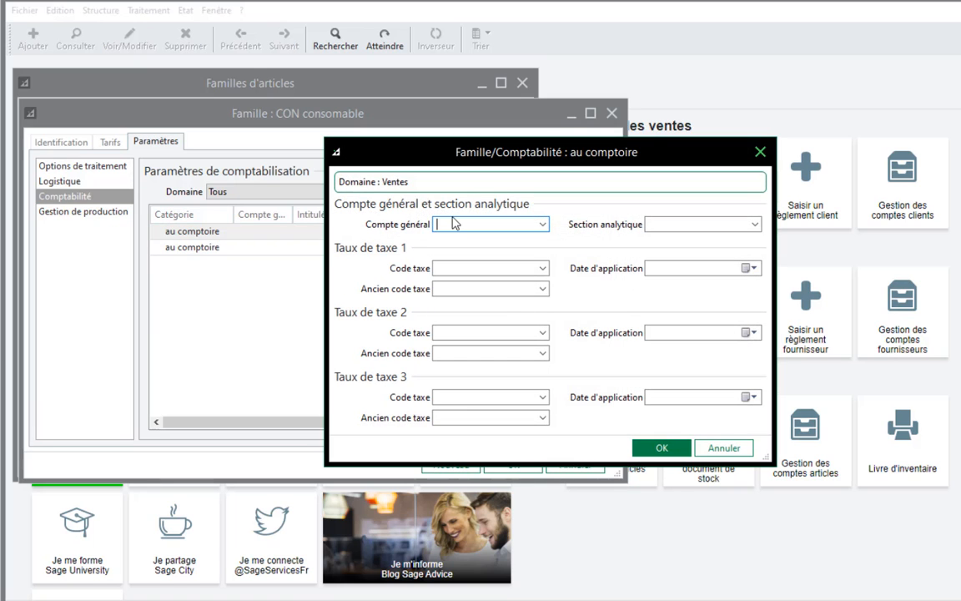
pyautogui.write('701')
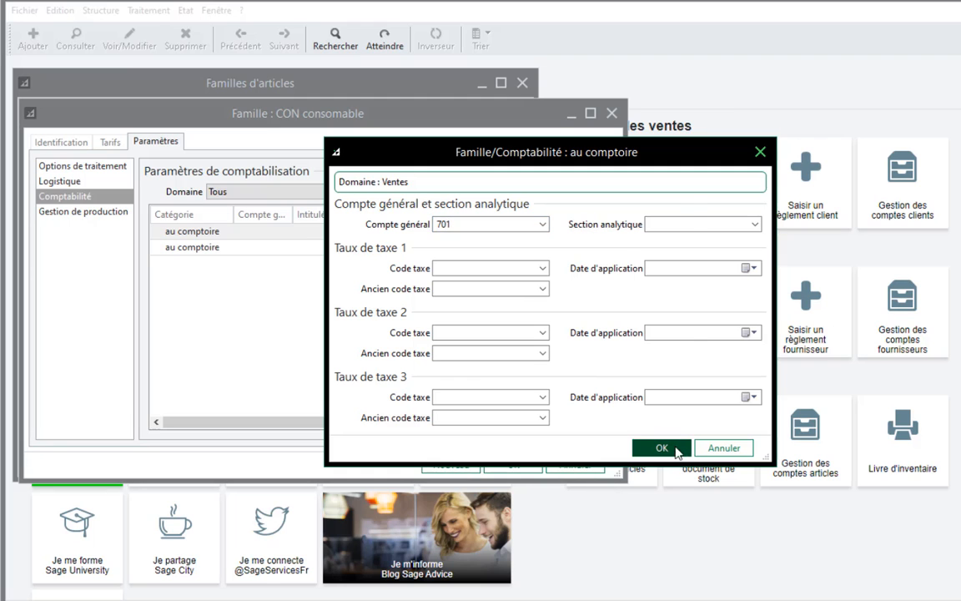
pyautogui.click(661, 447)
pyautogui.doubleClick(266, 248)
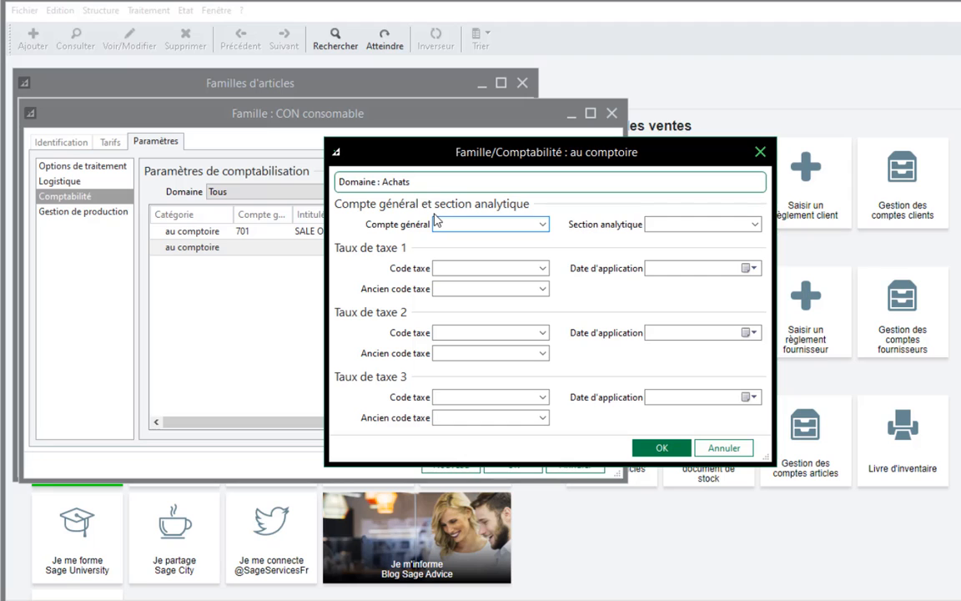
pyautogui.press('Return')
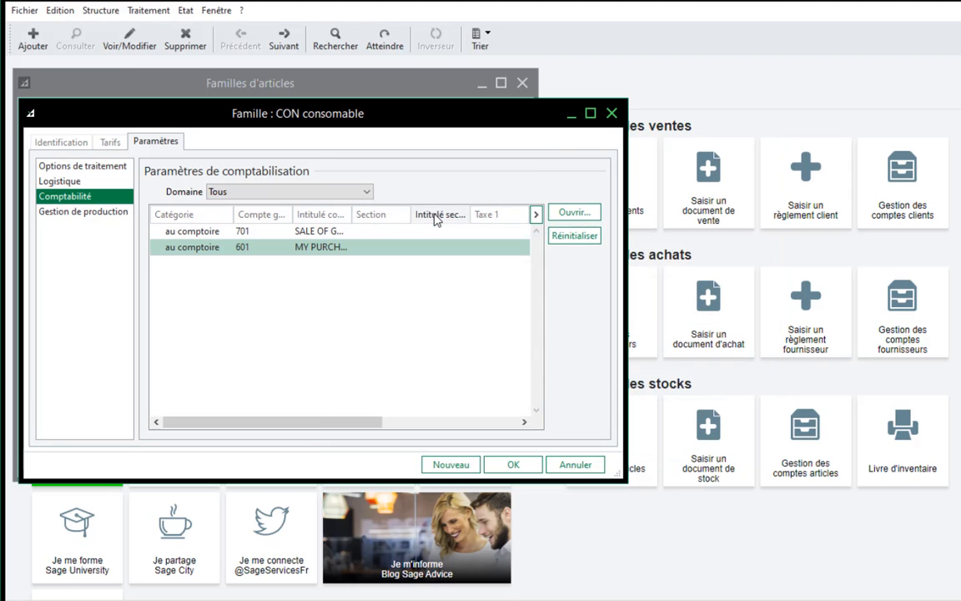
# Save family CON and start a new article family with code MED, title "Medicament" and stock tracking CMUP
pyautogui.click(512, 464)
pyautogui.hotkey('ctrl', 'j')
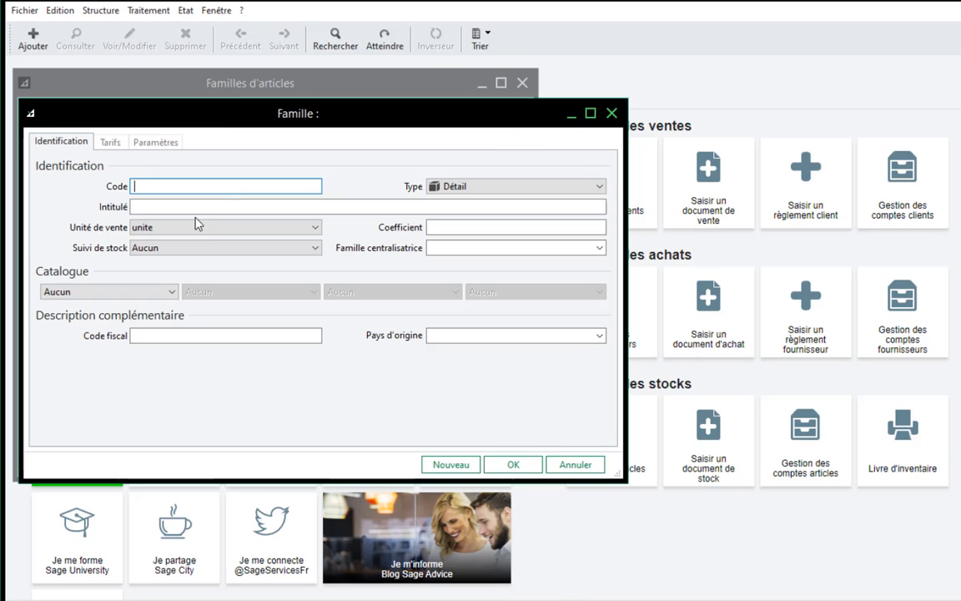
pyautogui.write('MED')
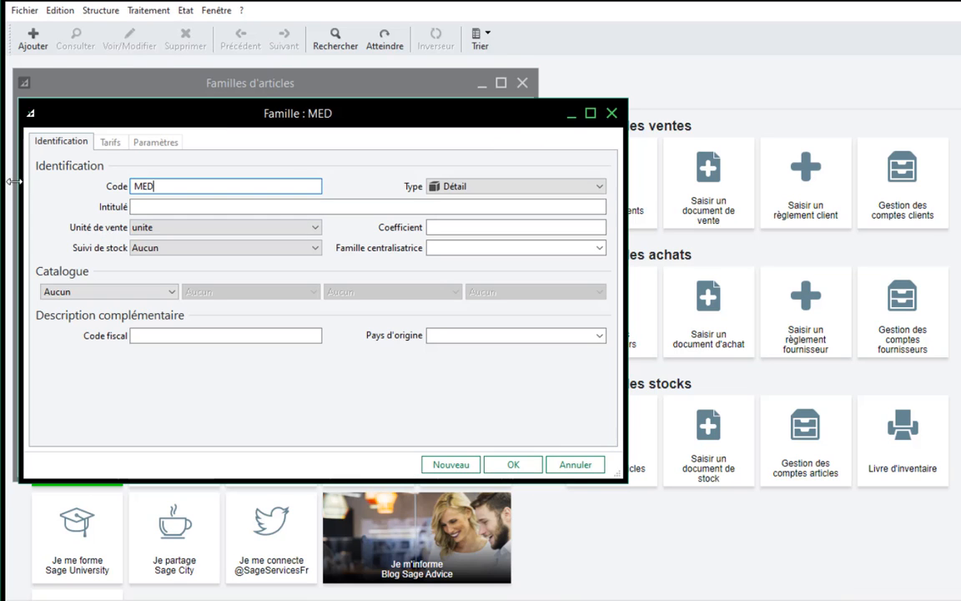
pyautogui.press('Tab')
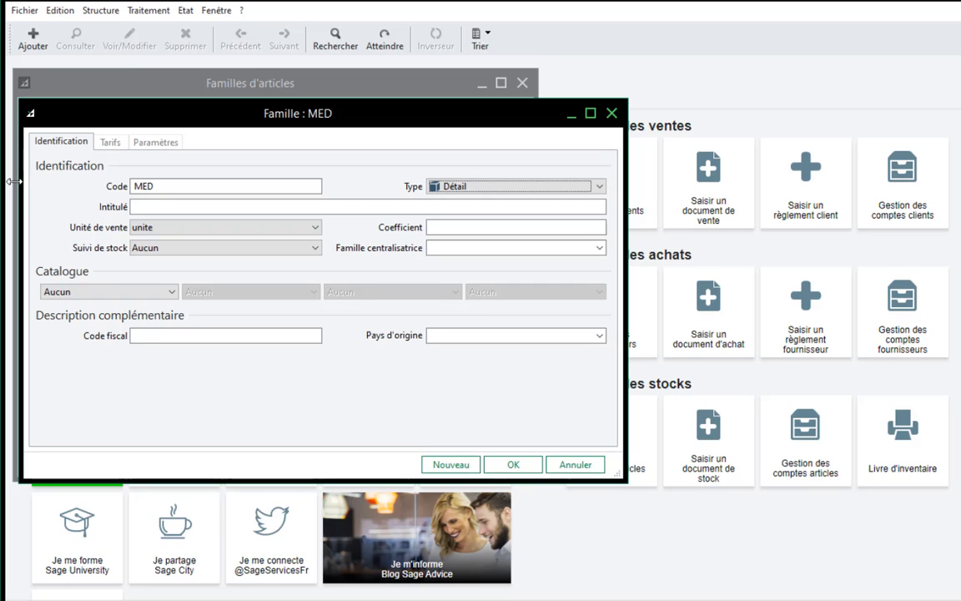
pyautogui.press('Tab')
pyautogui.write('Medi')
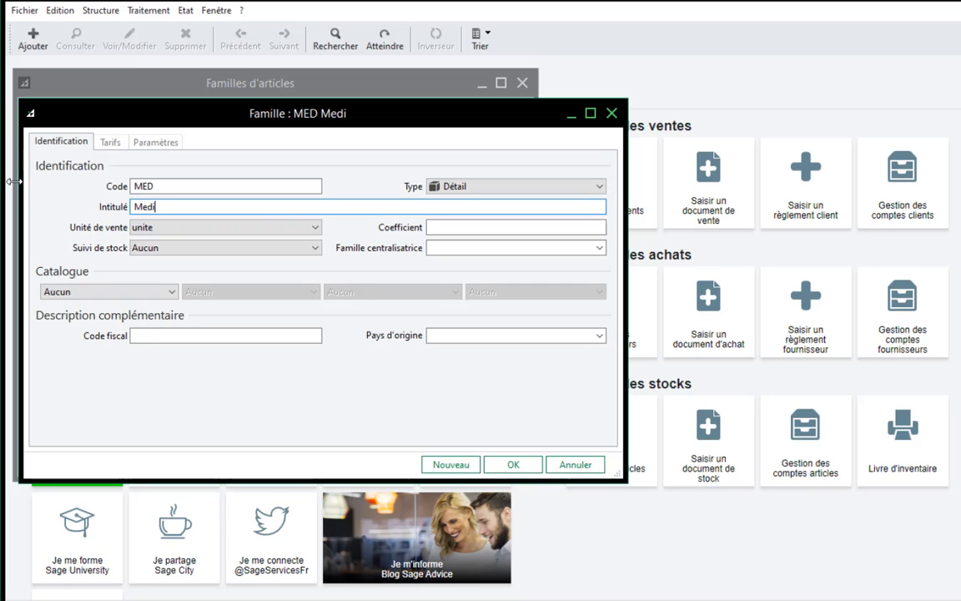
pyautogui.write('cament')
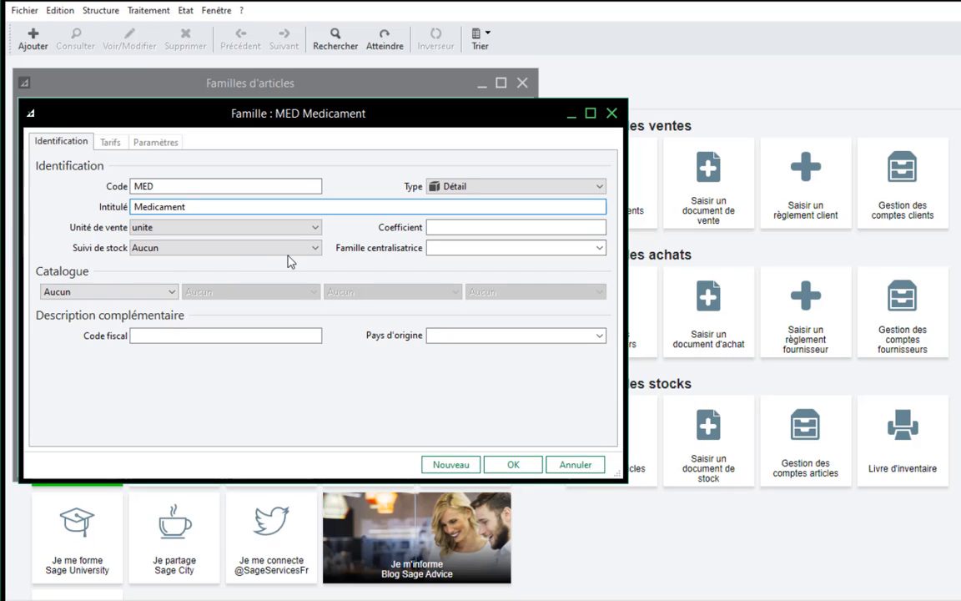
pyautogui.click(314, 248)
pyautogui.click(251, 290)
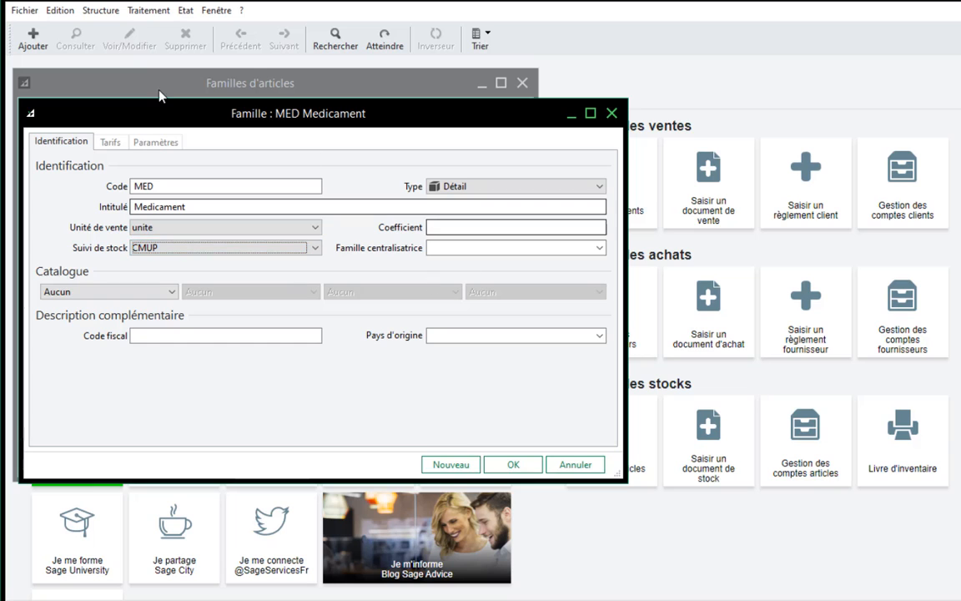
# Assign general account 701 to the Ventes category and 601 to the Achats category of family MED, and save the family
pyautogui.click(155, 142)
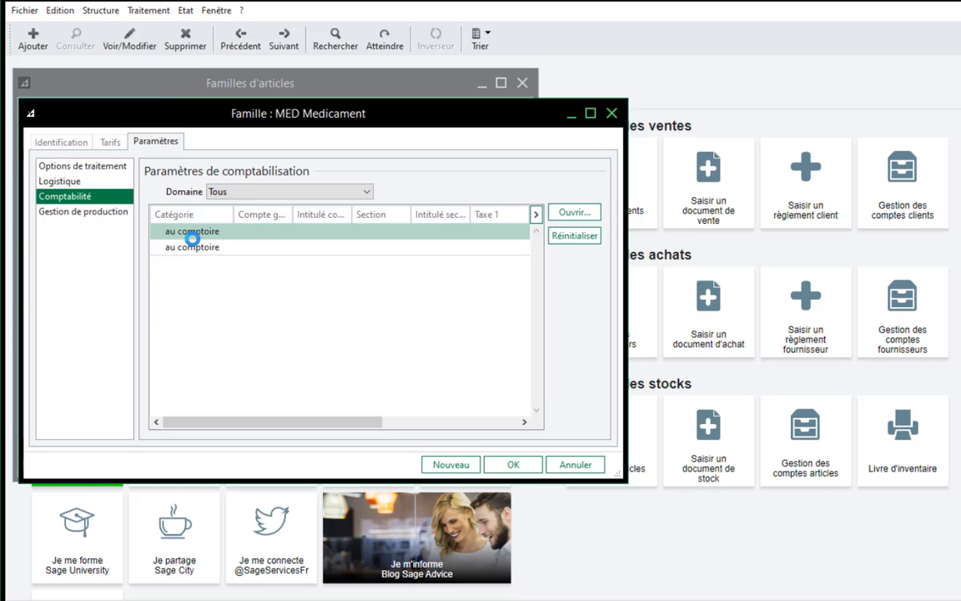
pyautogui.doubleClick(180, 231)
pyautogui.click(484, 224)
pyautogui.write('70')
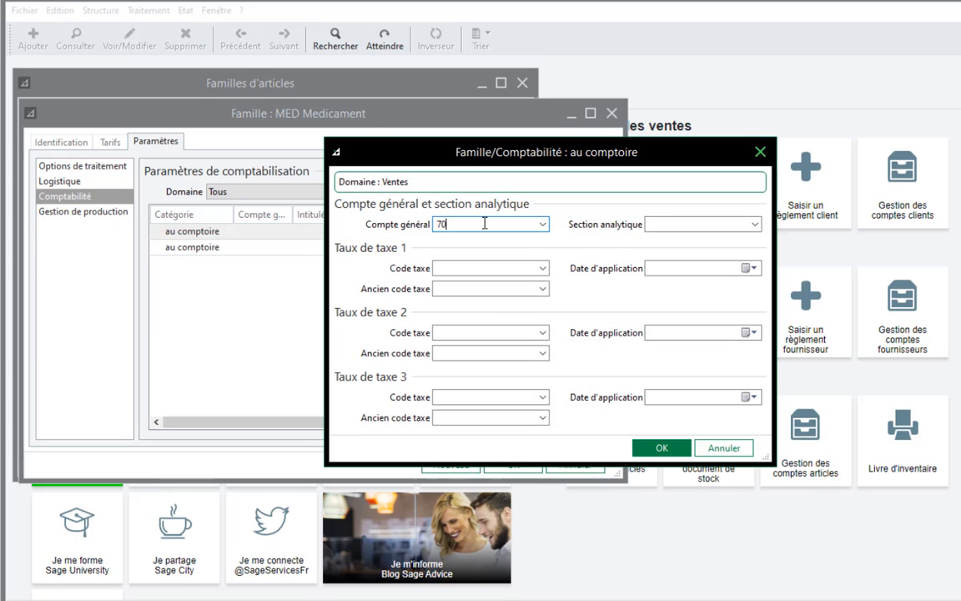
pyautogui.write('1')
pyautogui.press('Return')
pyautogui.doubleClick(324, 249)
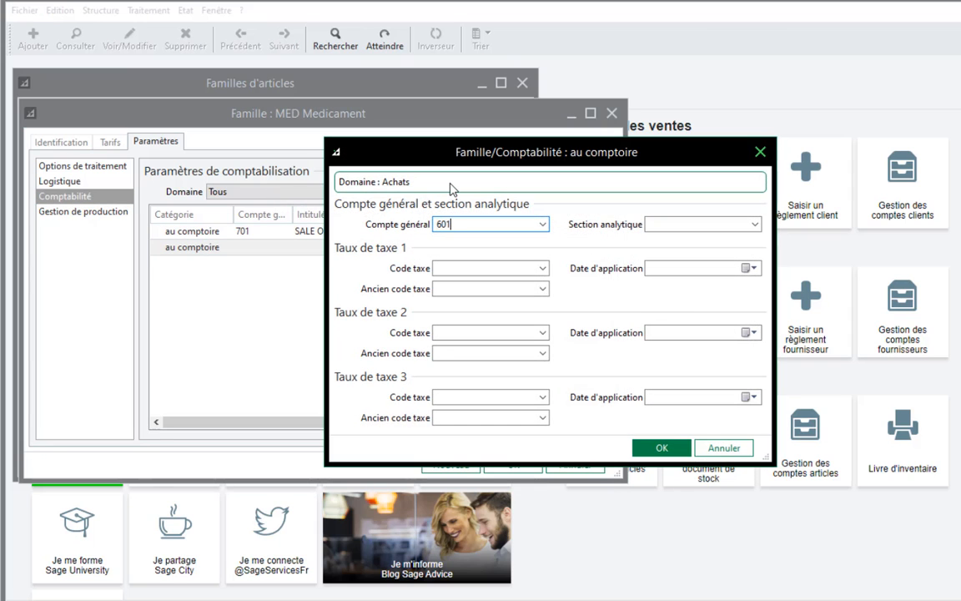
pyautogui.write('601')
pyautogui.press('Return')
pyautogui.click(513, 464)
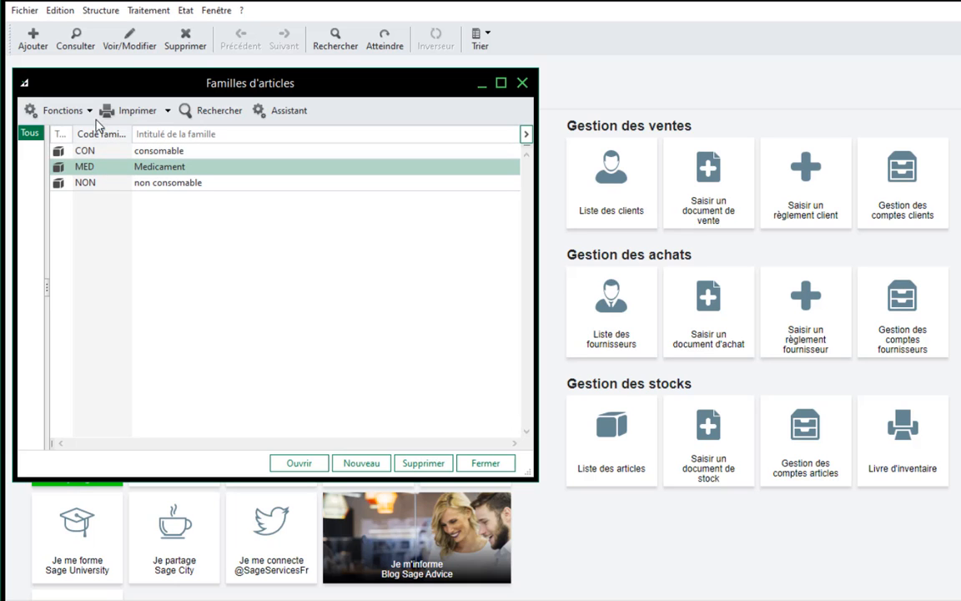
# Switch to the Excel article list and examine its family codes against the Sage 100 families, down to the last article row
pyautogui.press('Return')
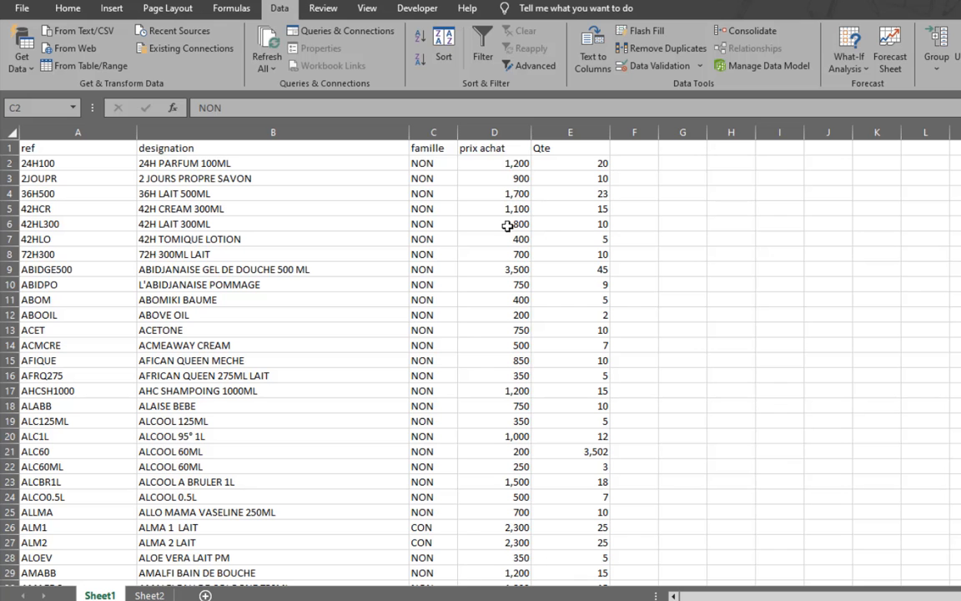
pyautogui.scroll(-6, 312, 320)
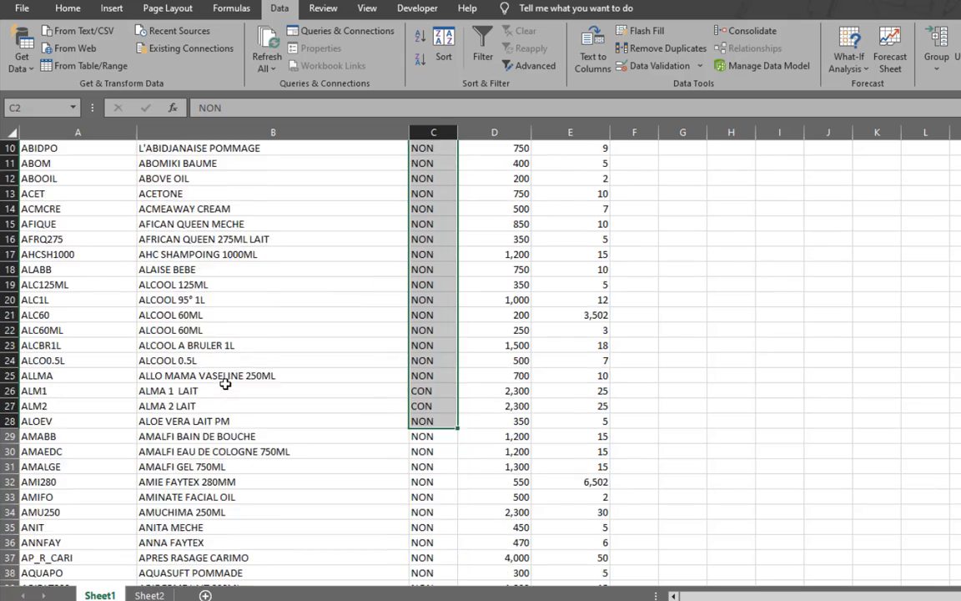
pyautogui.scroll(1, 226, 384)
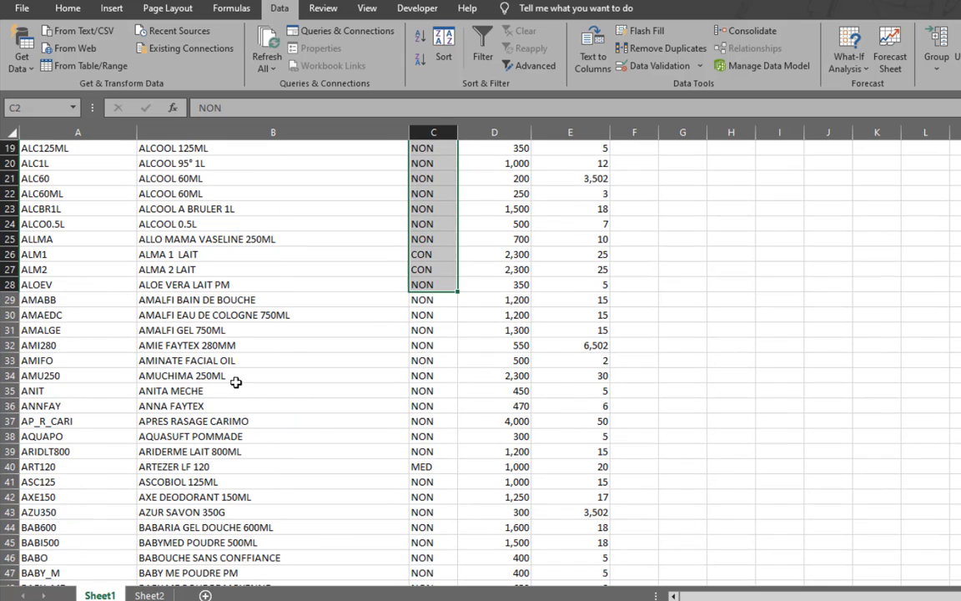
pyautogui.click(434, 303)
pyautogui.click(432, 269)
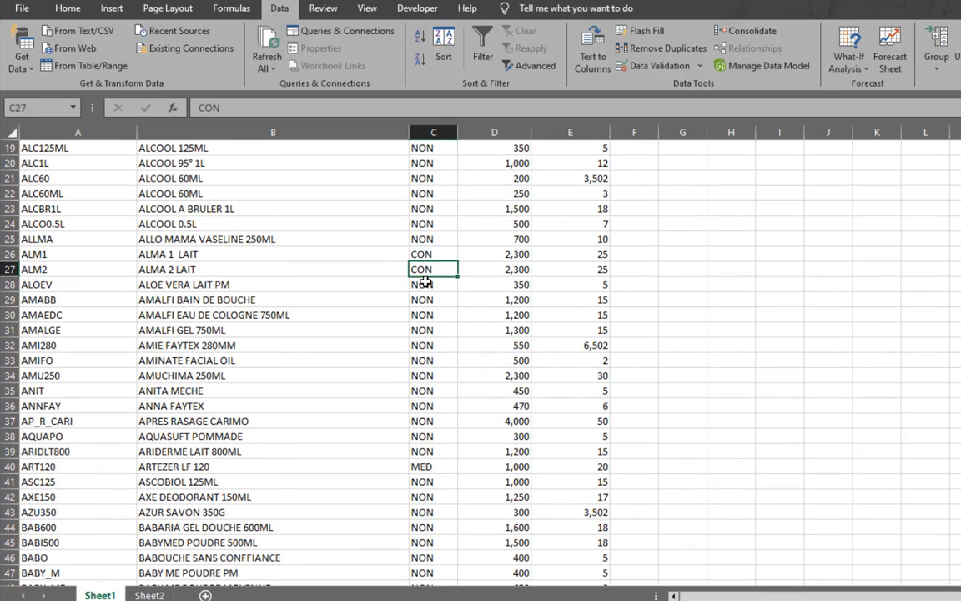
pyautogui.scroll(-4, 434, 510)
pyautogui.click(436, 284)
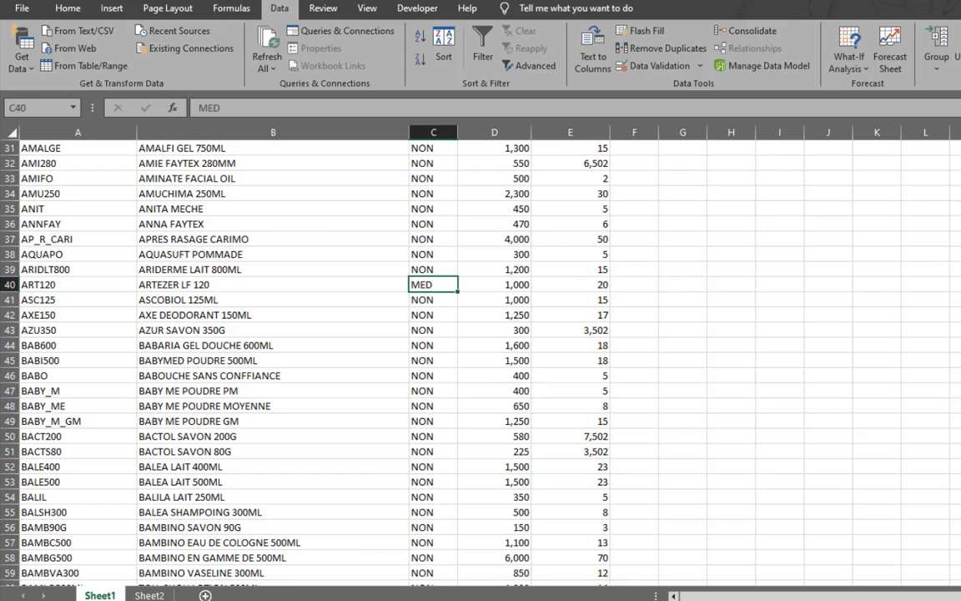
pyautogui.hotkey('alt', 'Tab')
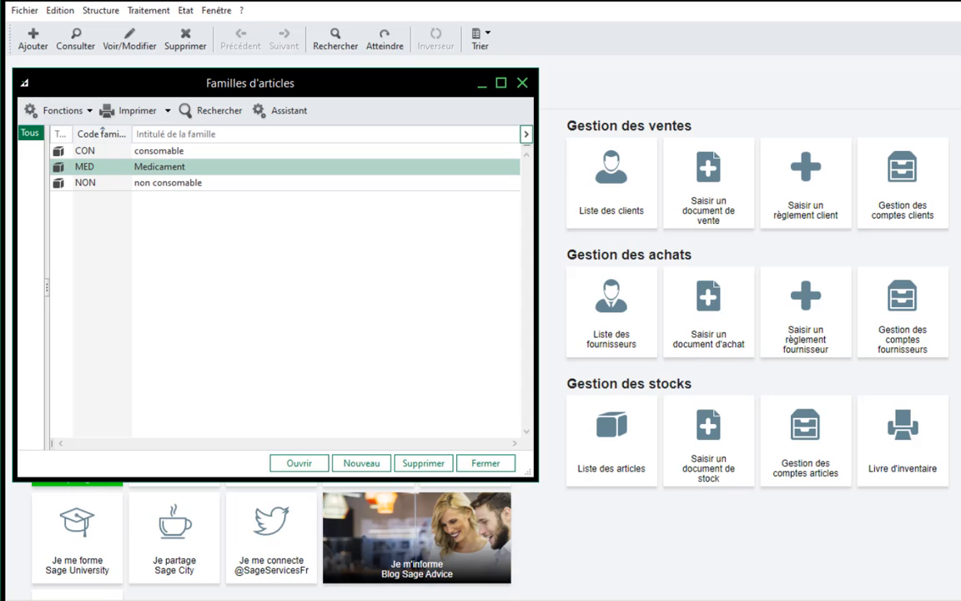
pyautogui.hotkey('alt', 'Tab')
pyautogui.scroll(-1, 193, 373)
pyautogui.click(196, 376)
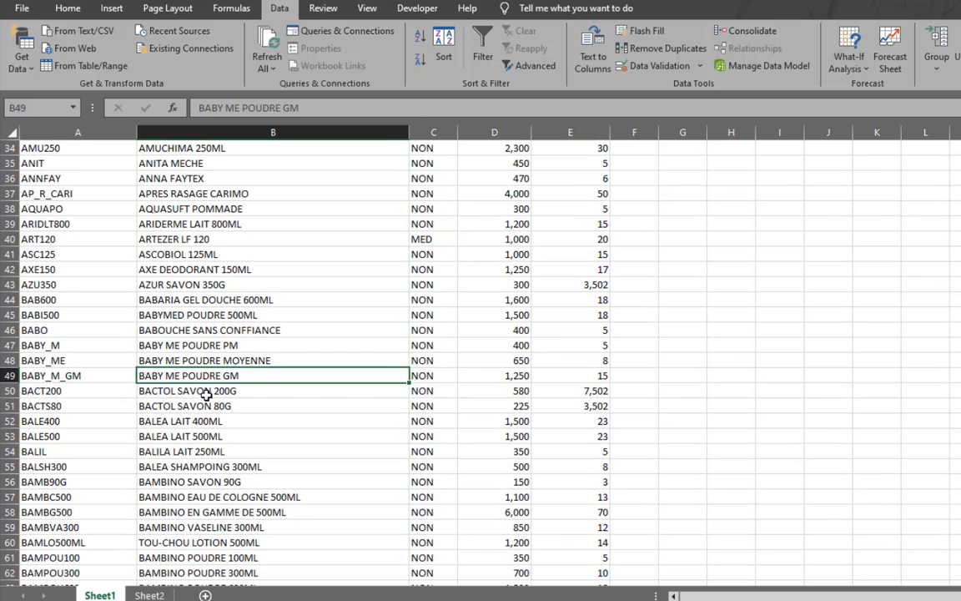
pyautogui.hotkey('ctrl', 'Down')
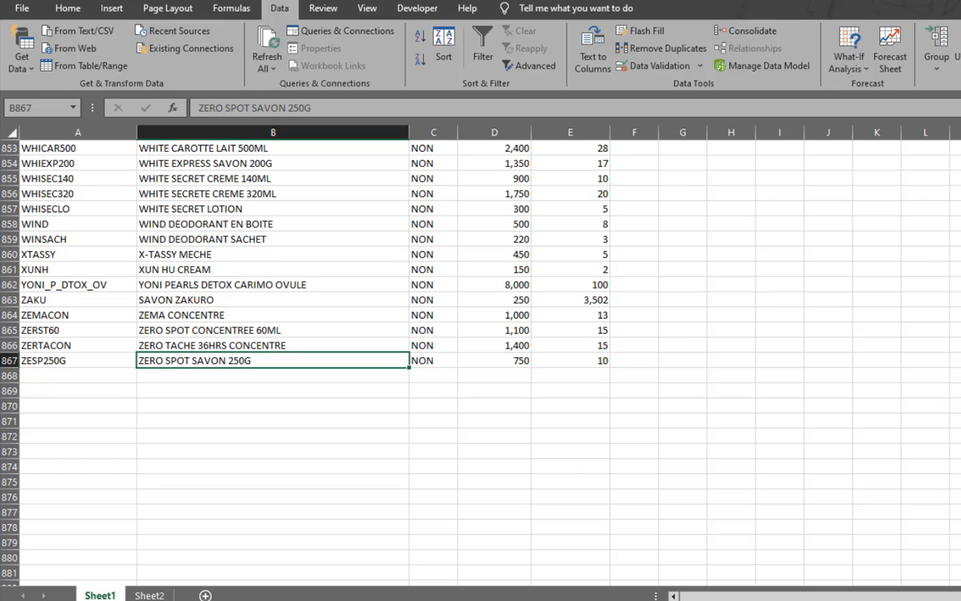
pyautogui.click(317, 312)
pyautogui.hotkey('ctrl', 'Up')
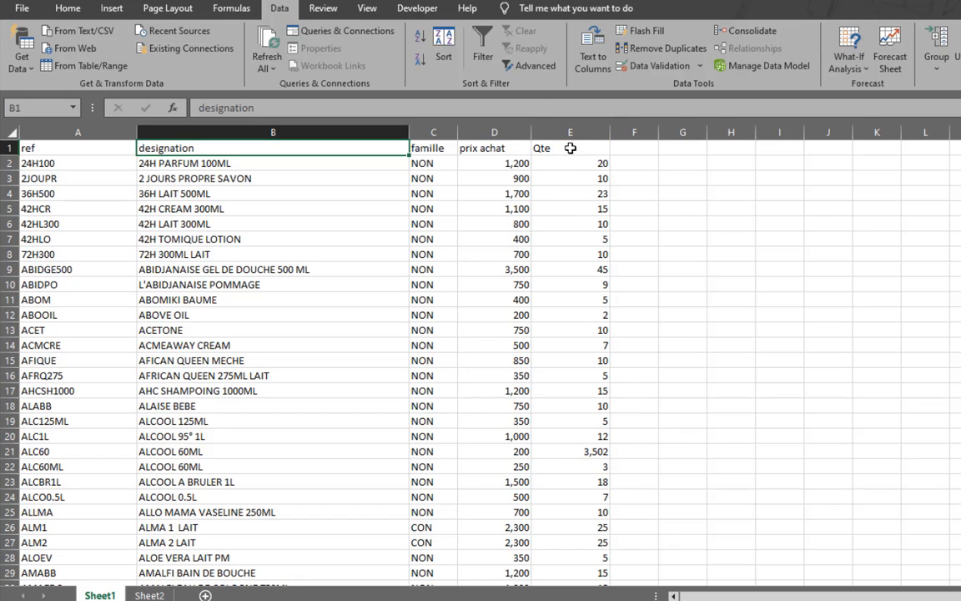
# Insert an empty column between prix achat and Qte
pyautogui.click(570, 133)
pyautogui.rightClick(578, 136)
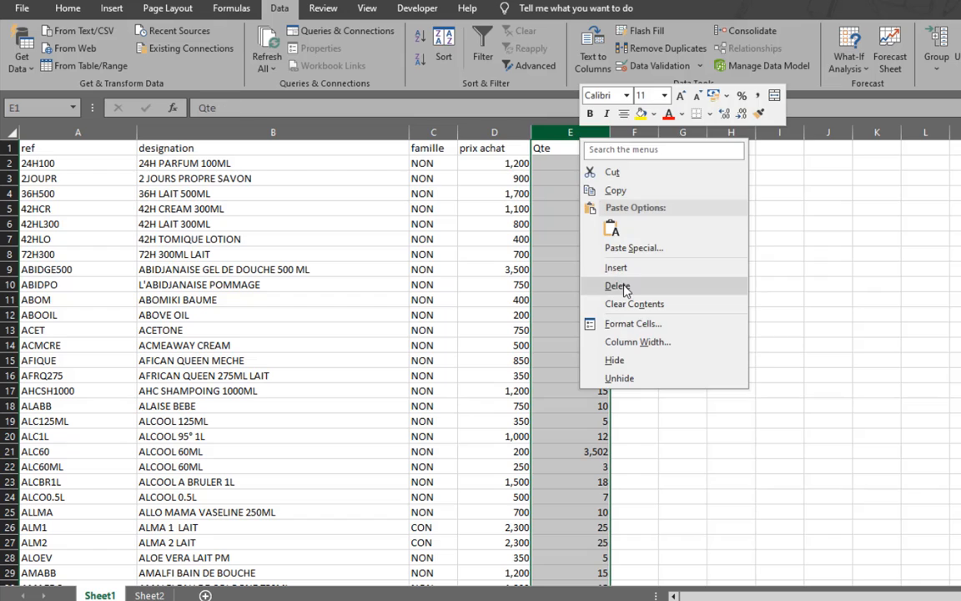
pyautogui.click(634, 267)
# Enter the formula =(20%*D2)+D2 in cell E2 to add a 20% margin to the first article's purchase price
pyautogui.click(579, 162)
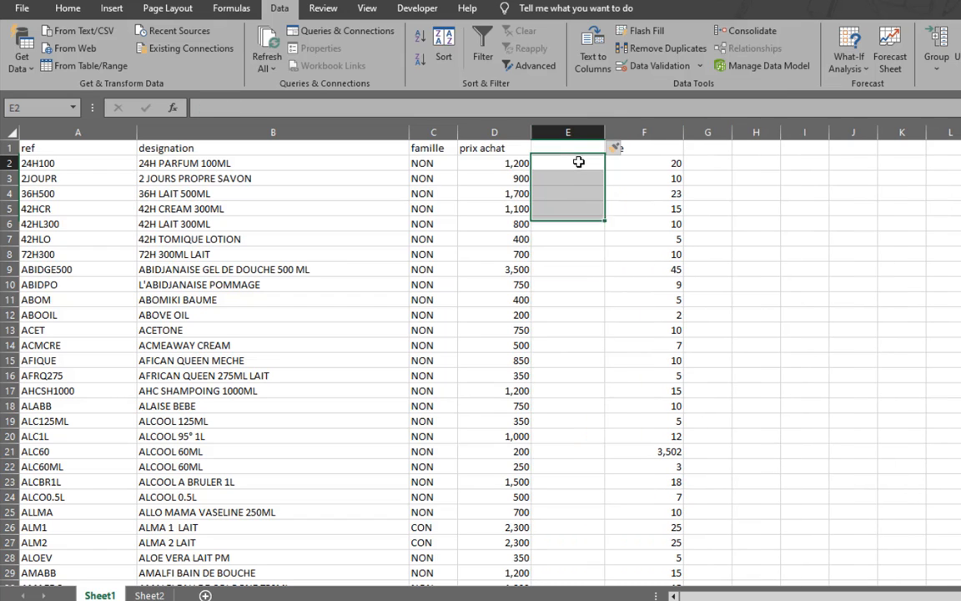
pyautogui.write('=')
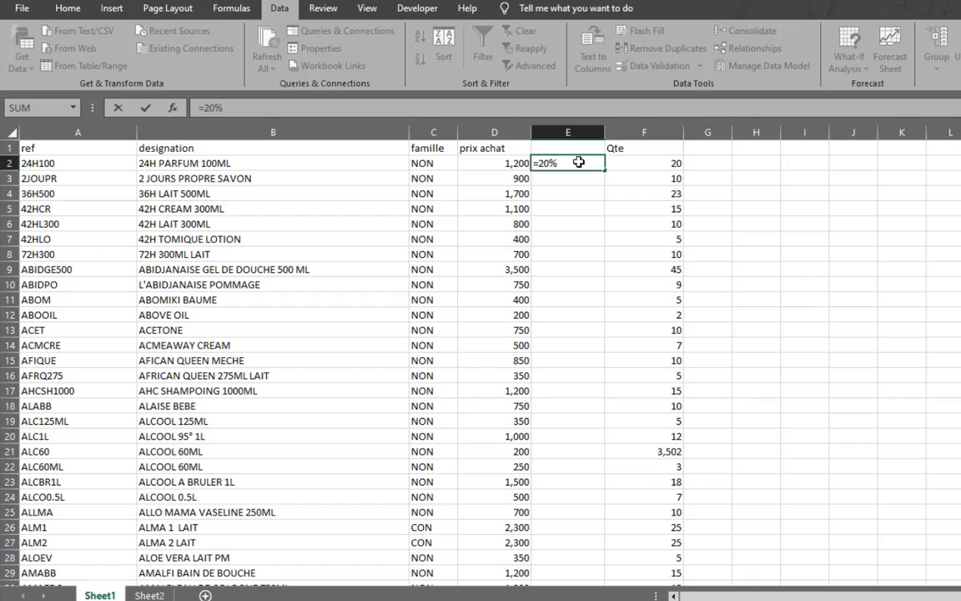
pyautogui.write('20%')
pyautogui.press('Left')
pyautogui.click(578, 162)
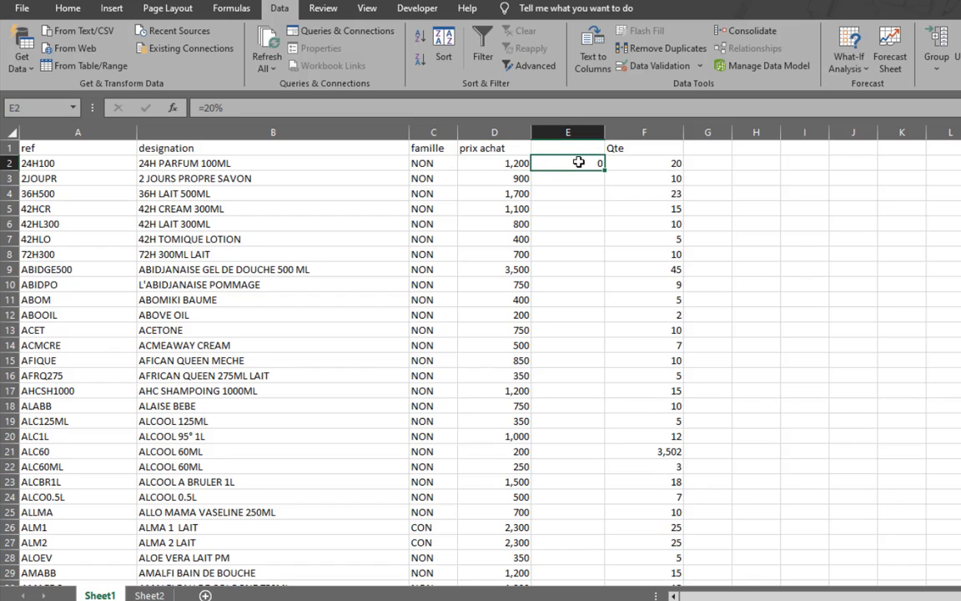
pyautogui.click(584, 107)
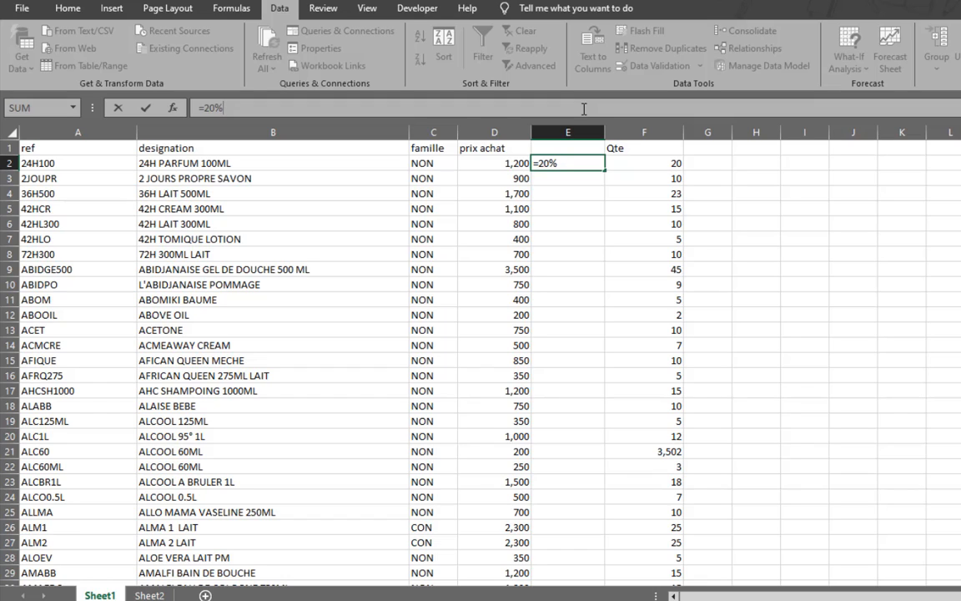
pyautogui.click(519, 163)
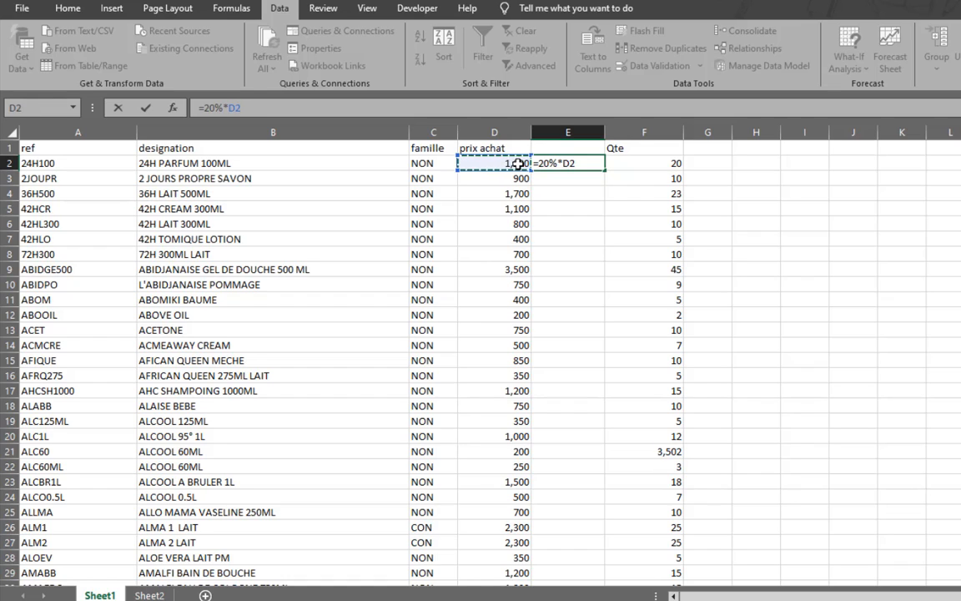
pyautogui.write(')')
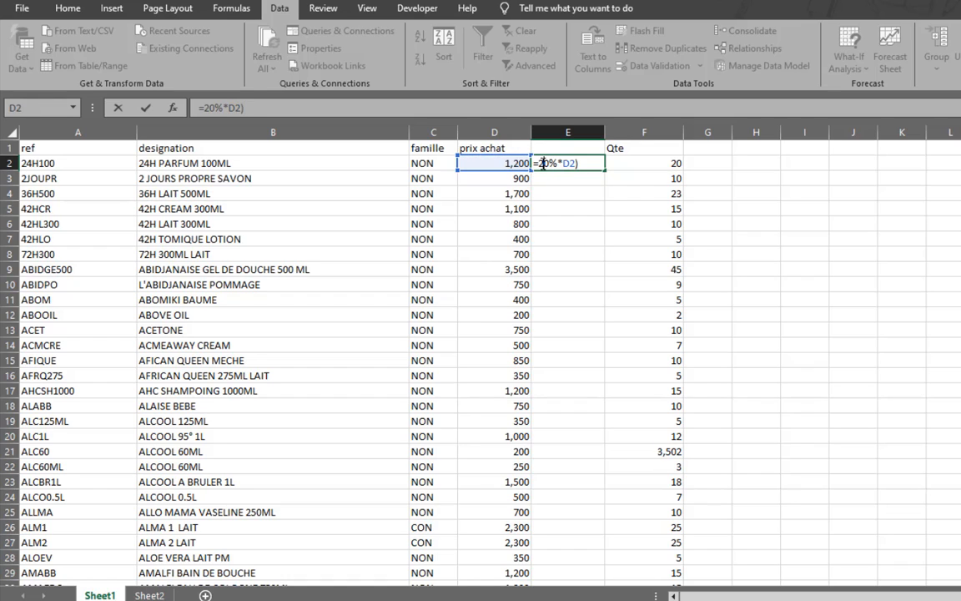
pyautogui.click(539, 163)
pyautogui.write('(')
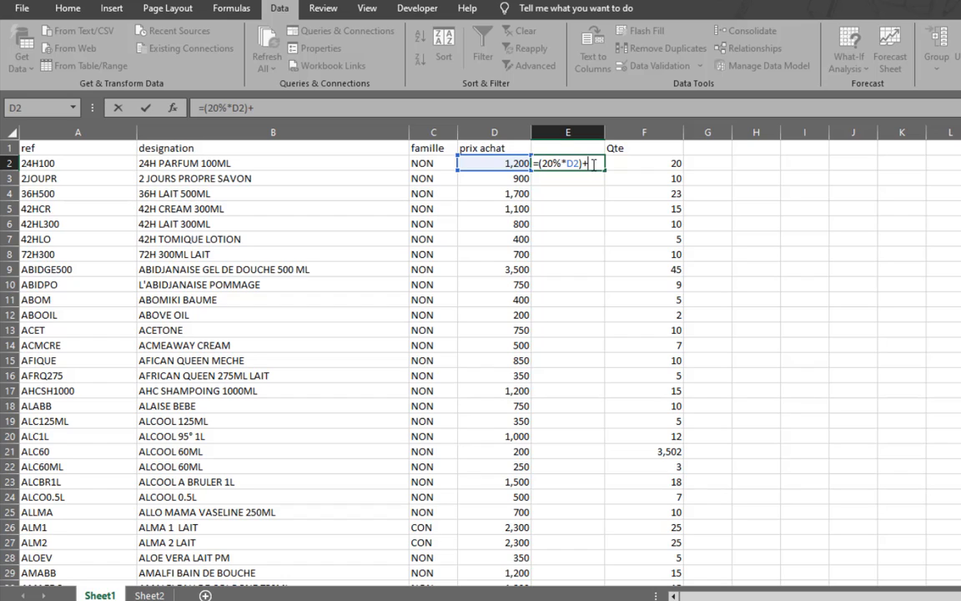
pyautogui.click(504, 163)
pyautogui.press('Tab')
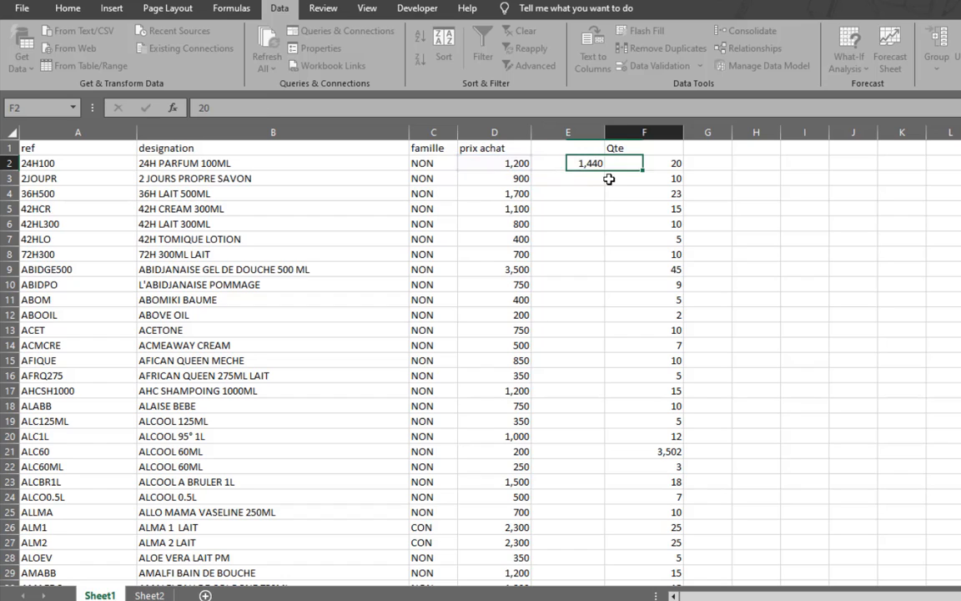
# Fill the price formula from E2 down for all articles and title column E "prix vent"
pyautogui.click(584, 163)
pyautogui.doubleClick(604, 171)
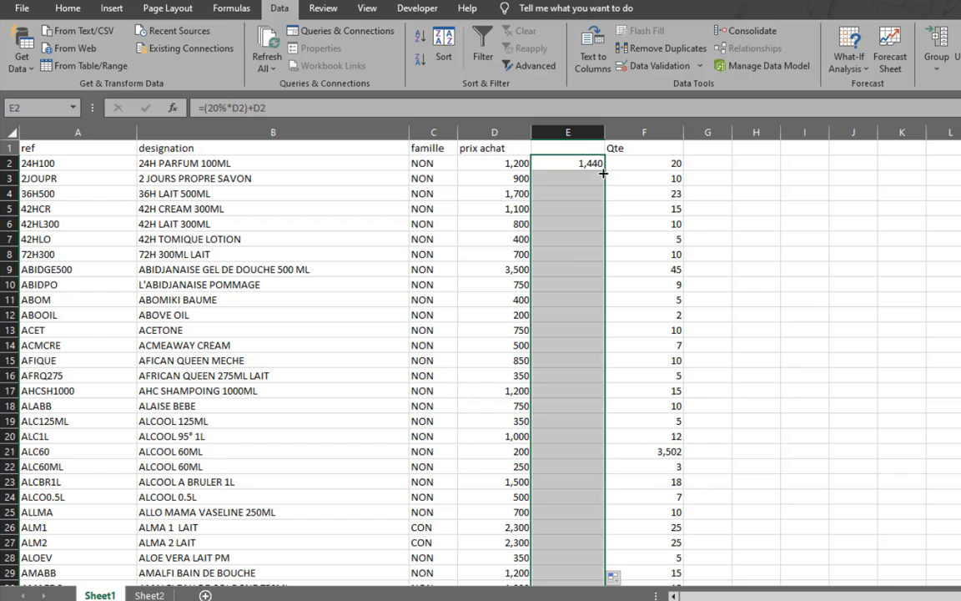
pyautogui.click(565, 144)
pyautogui.write('prix vent')
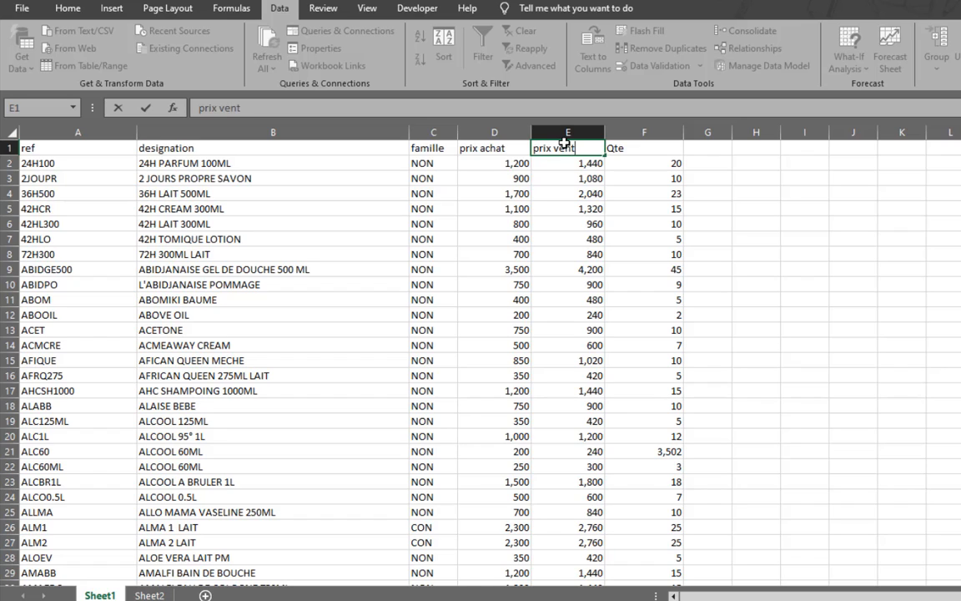
pyautogui.click(540, 210)
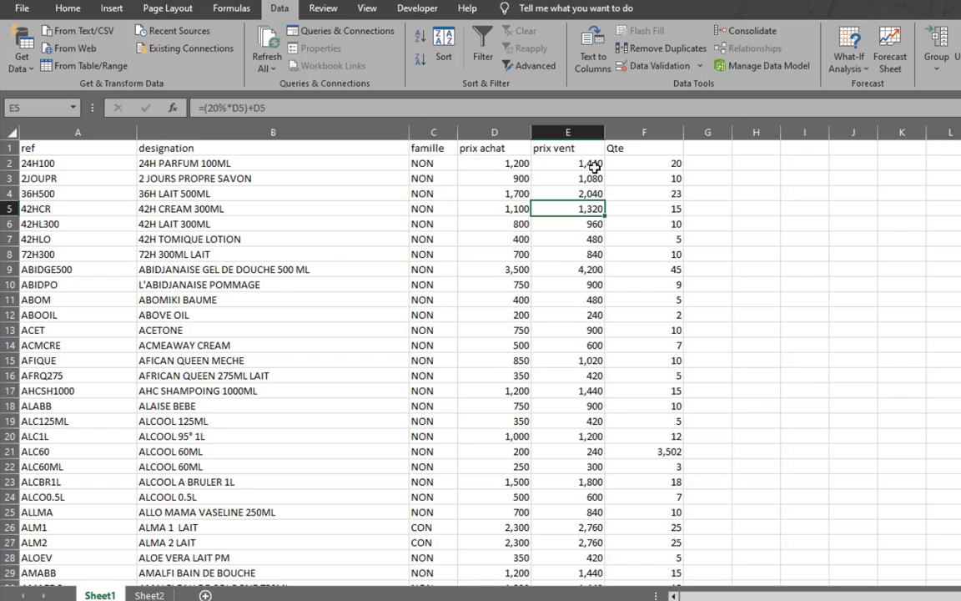
# Copy the prix vent column and paste it over itself as values in place of the formulas
pyautogui.click(585, 125)
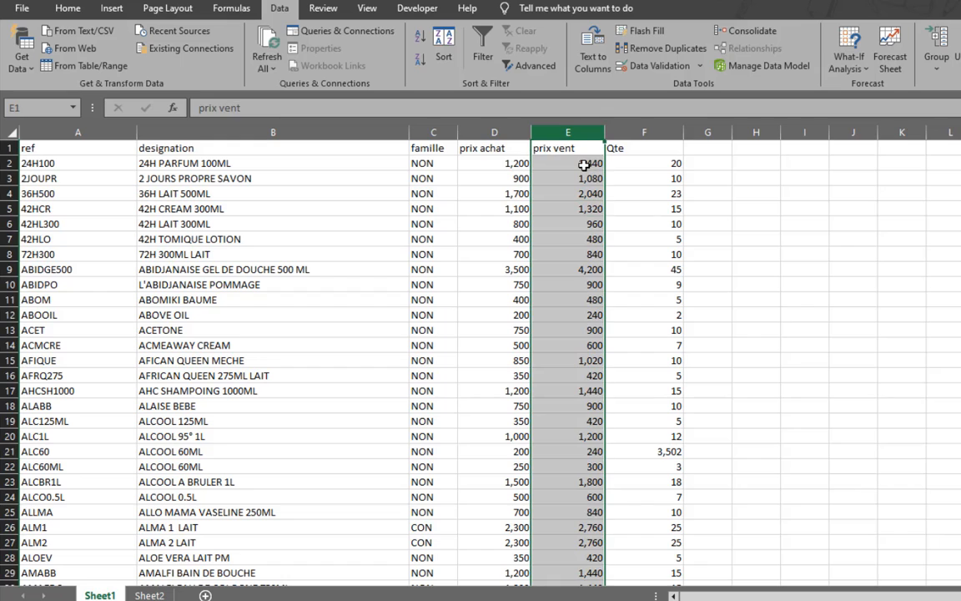
pyautogui.hotkey('ctrl', 'c')
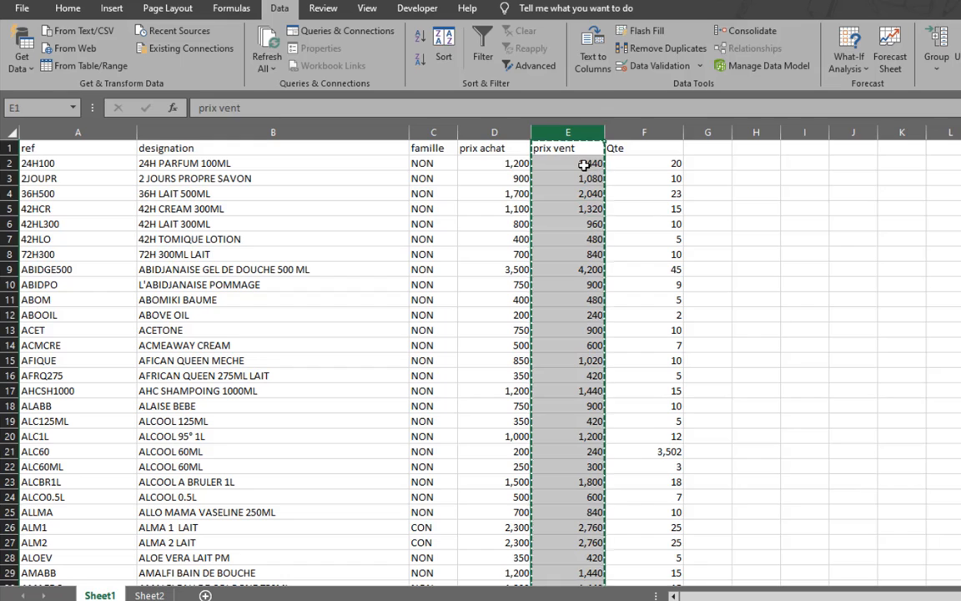
pyautogui.click(62, 10)
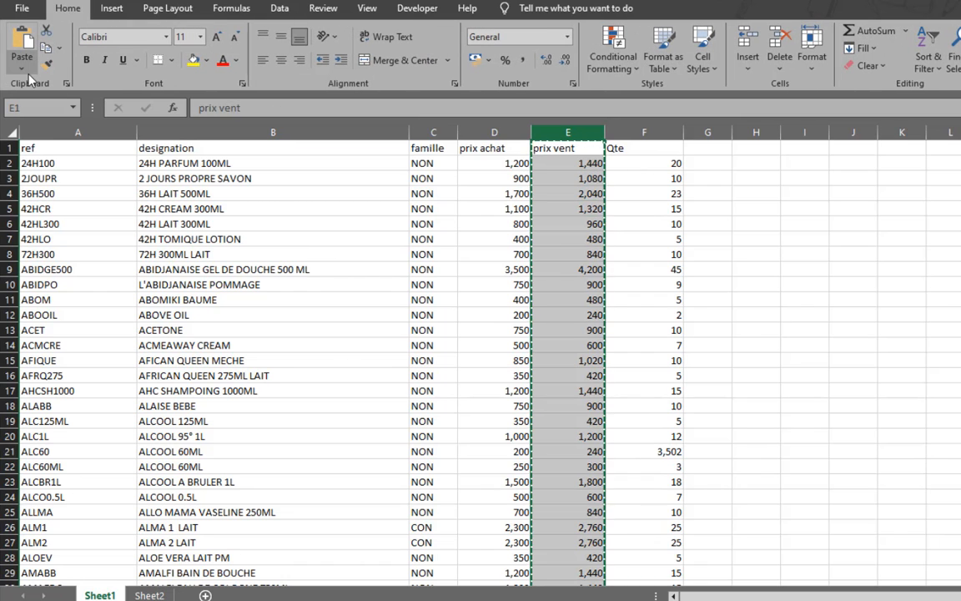
pyautogui.click(22, 68)
pyautogui.click(20, 167)
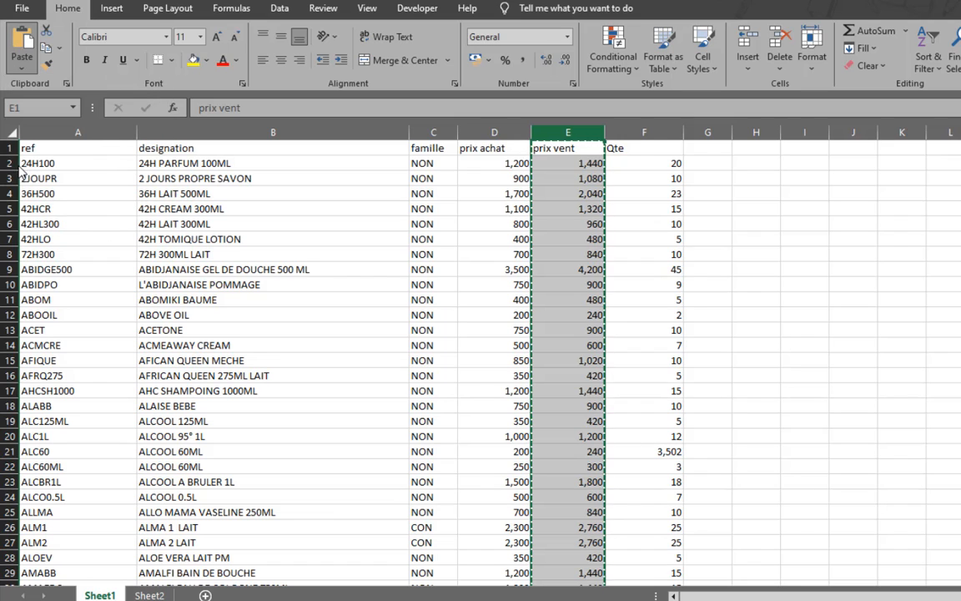
# Check the pasted prix vent cells for plain values and look over the article list
pyautogui.click(578, 198)
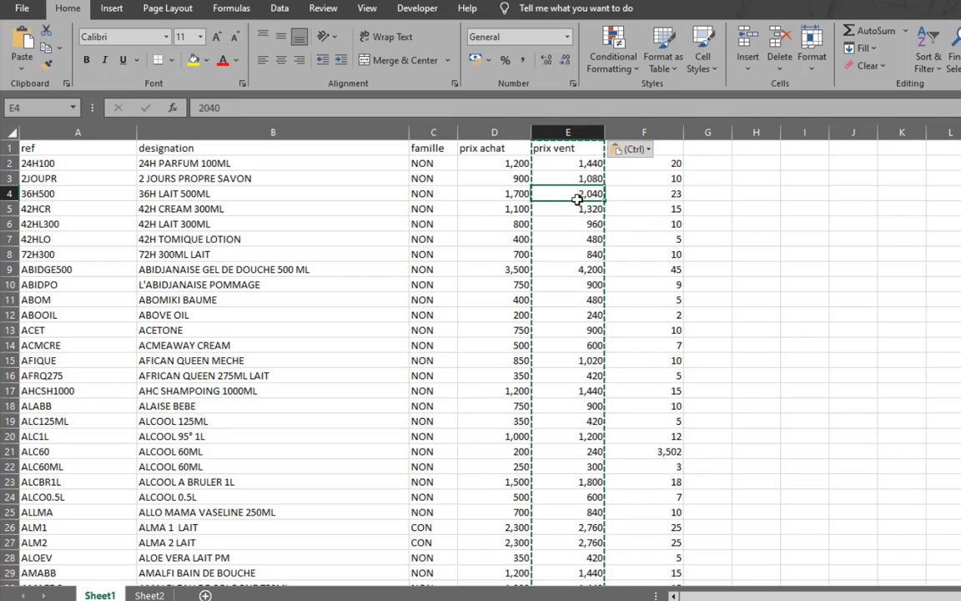
pyautogui.click(552, 299)
pyautogui.click(555, 344)
pyautogui.doubleClick(748, 238)
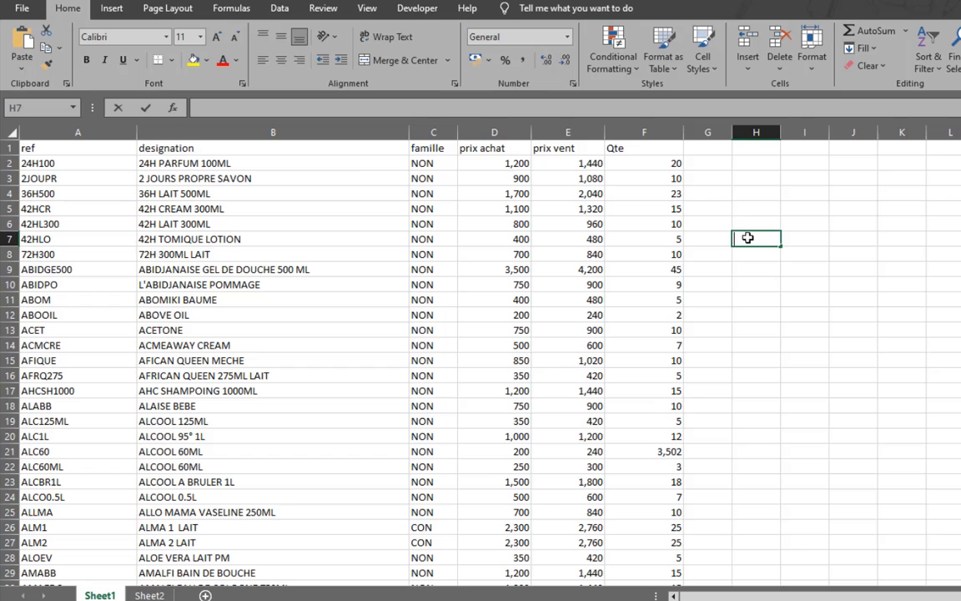
pyautogui.click(726, 346)
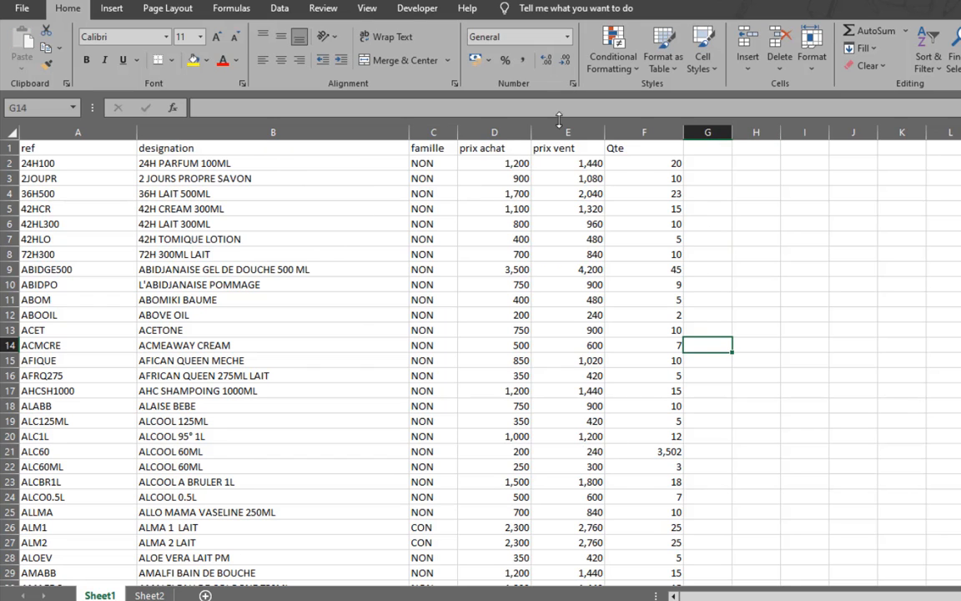
pyautogui.scroll(-5, 97, 281)
pyautogui.scroll(5, 97, 281)
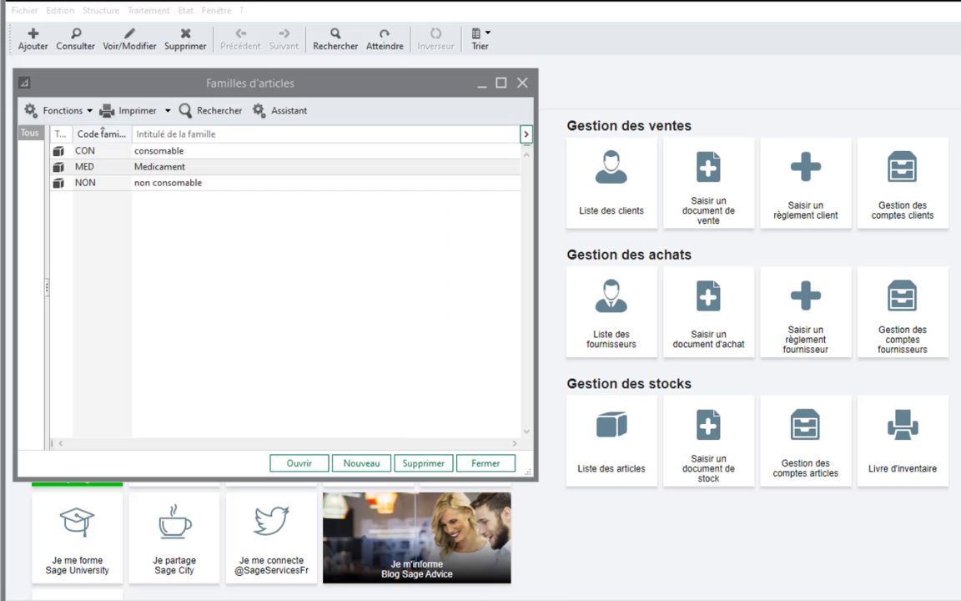
# In Sage 100, close the article families list and create a parametrable import/export format file named "formal import export article"
pyautogui.click(387, 382)
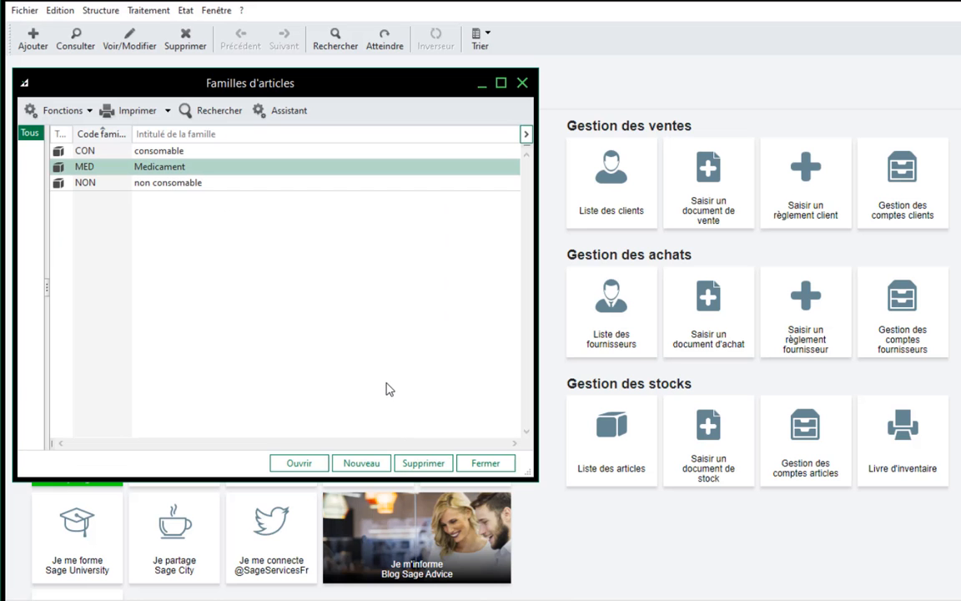
pyautogui.click(523, 83)
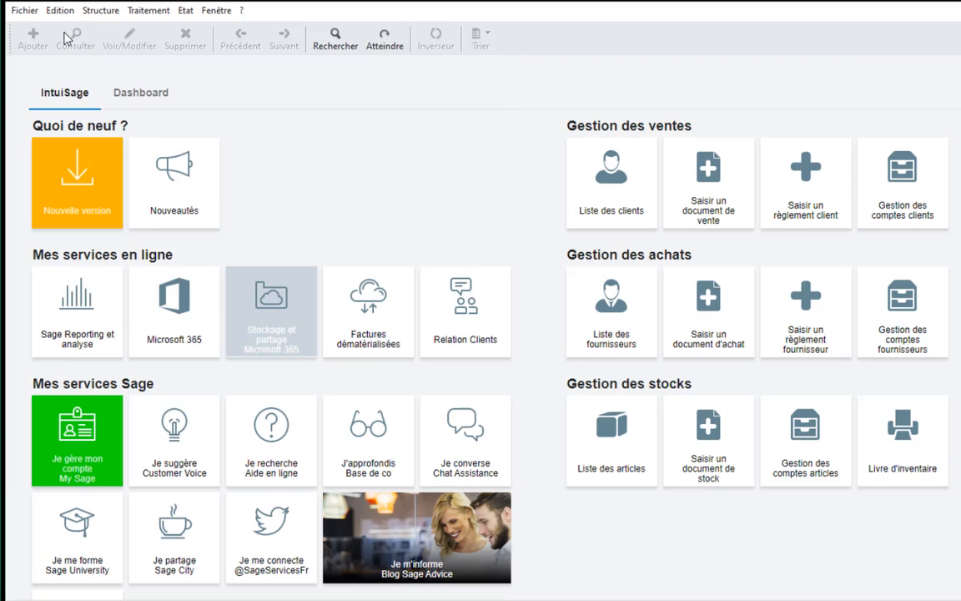
pyautogui.click(25, 14)
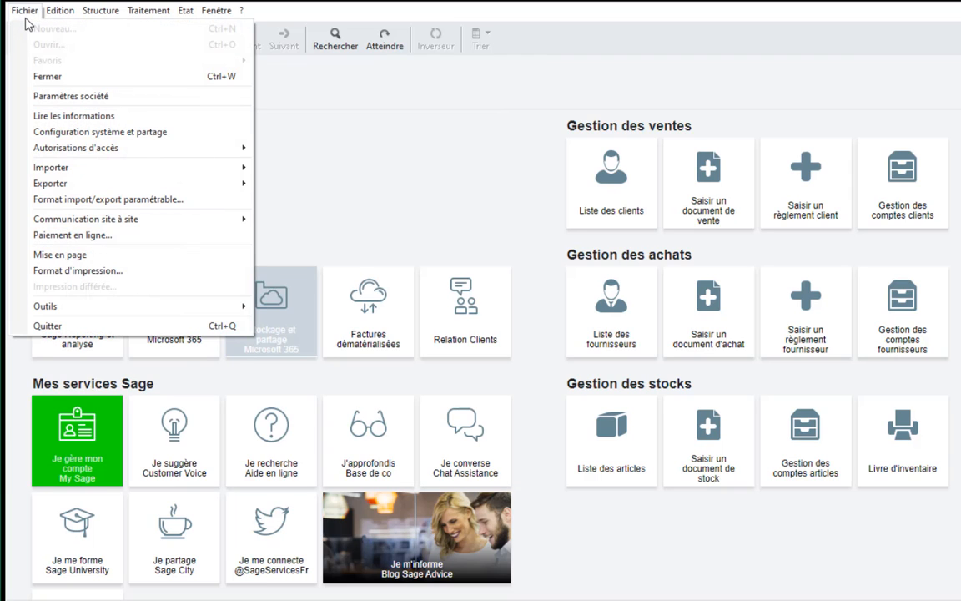
pyautogui.click(87, 209)
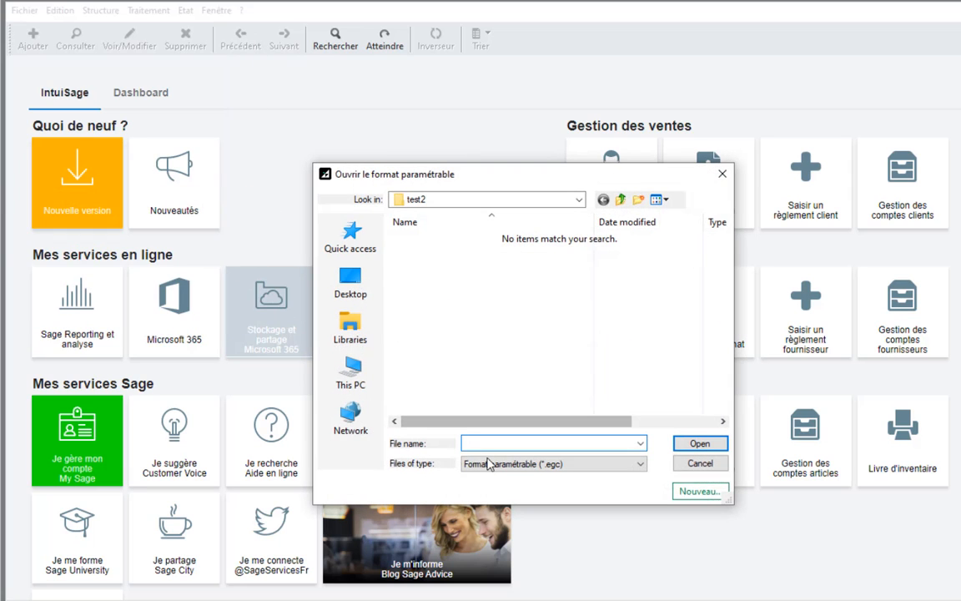
pyautogui.click(706, 493)
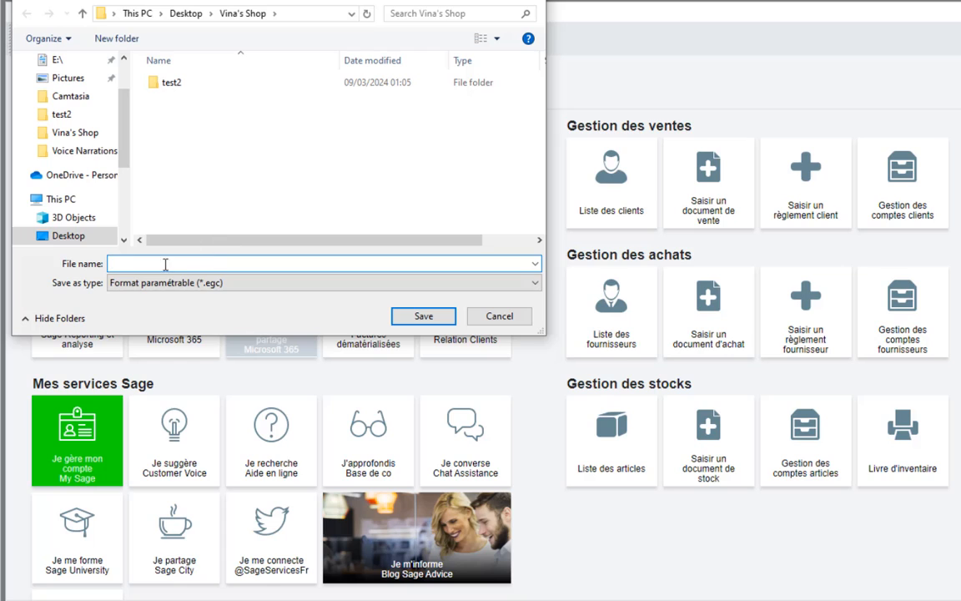
pyautogui.write('formal import article')
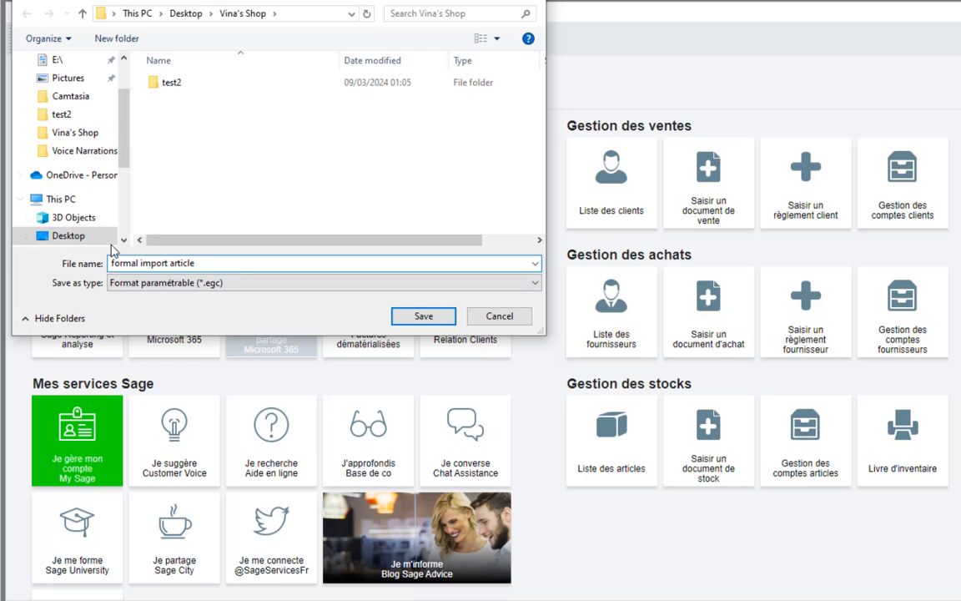
pyautogui.click(168, 266)
pyautogui.write('export')
pyautogui.click(435, 320)
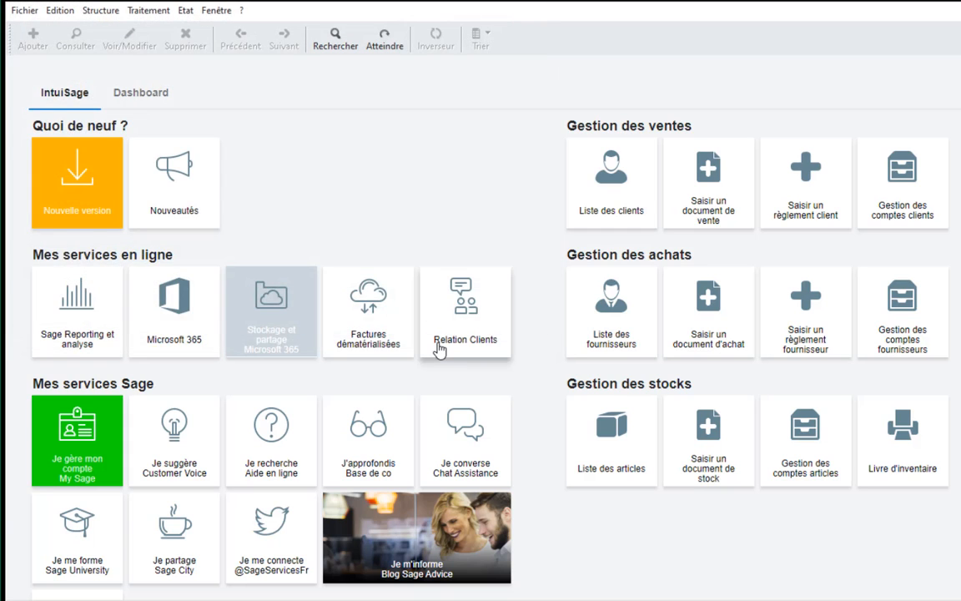
# Set the format's data type to Articles and its file type to Délimité
pyautogui.moveTo(205, 93); pyautogui.dragTo(315, 98)
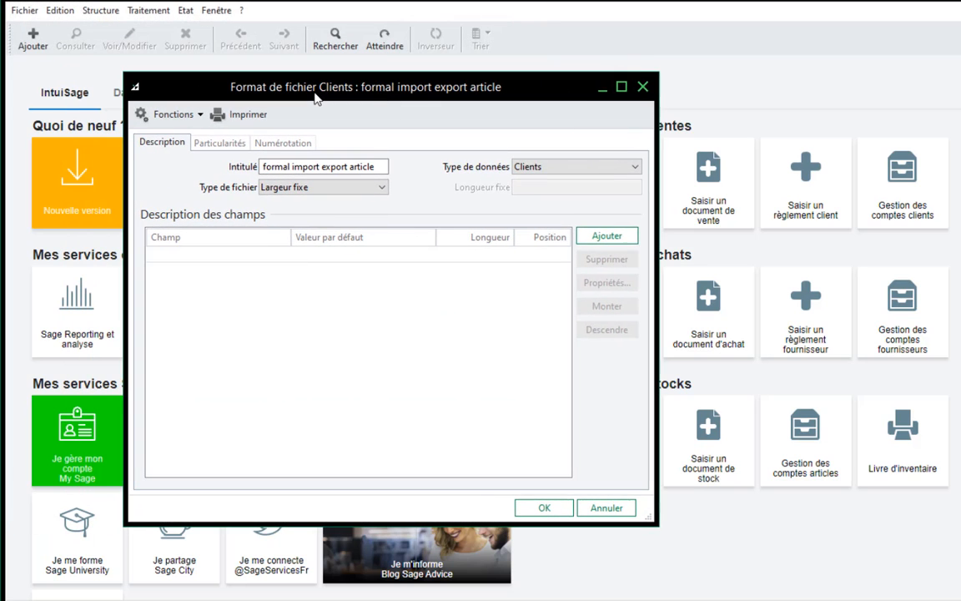
pyautogui.click(560, 167)
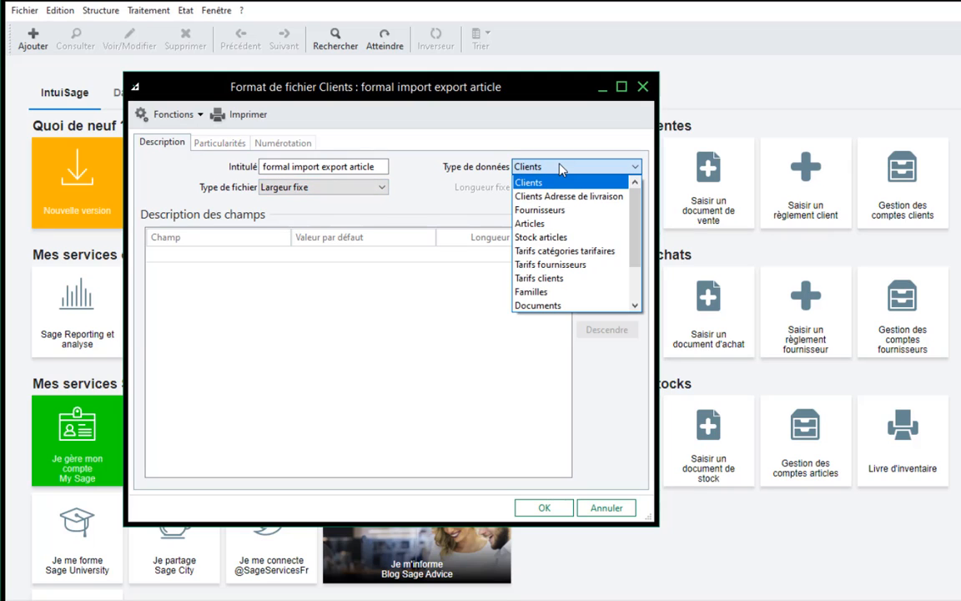
pyautogui.click(560, 227)
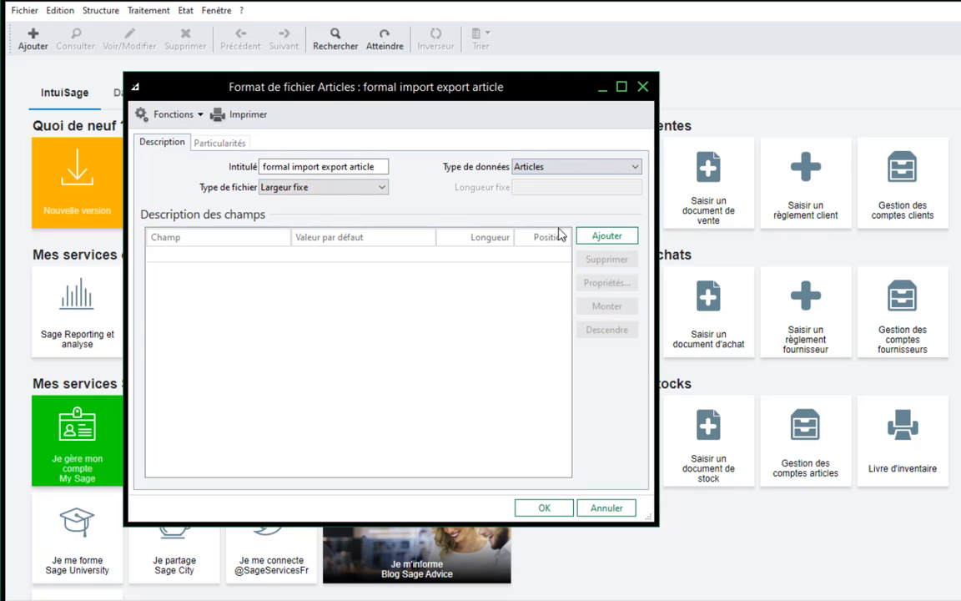
pyautogui.click(381, 187)
pyautogui.click(288, 203)
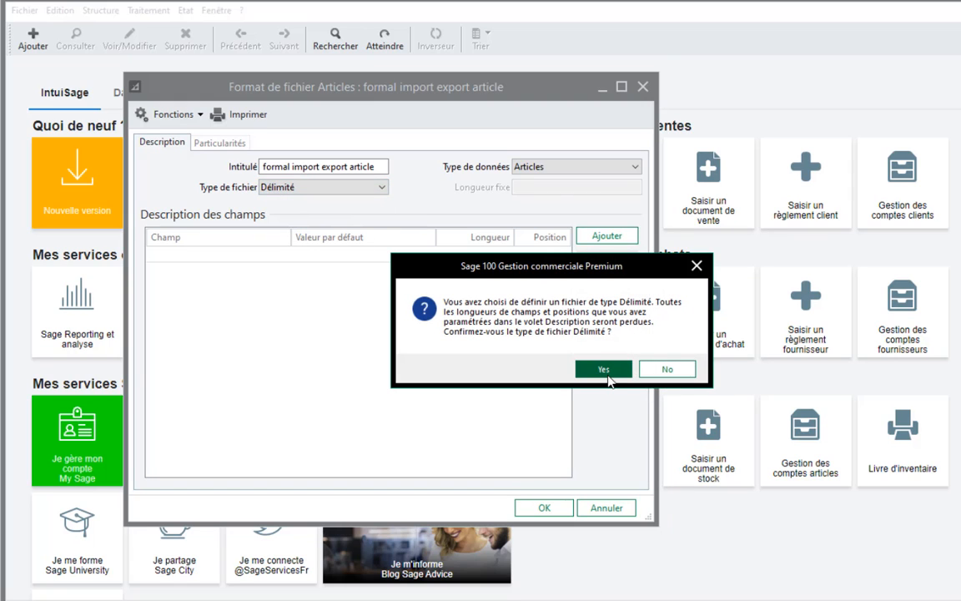
pyautogui.click(610, 369)
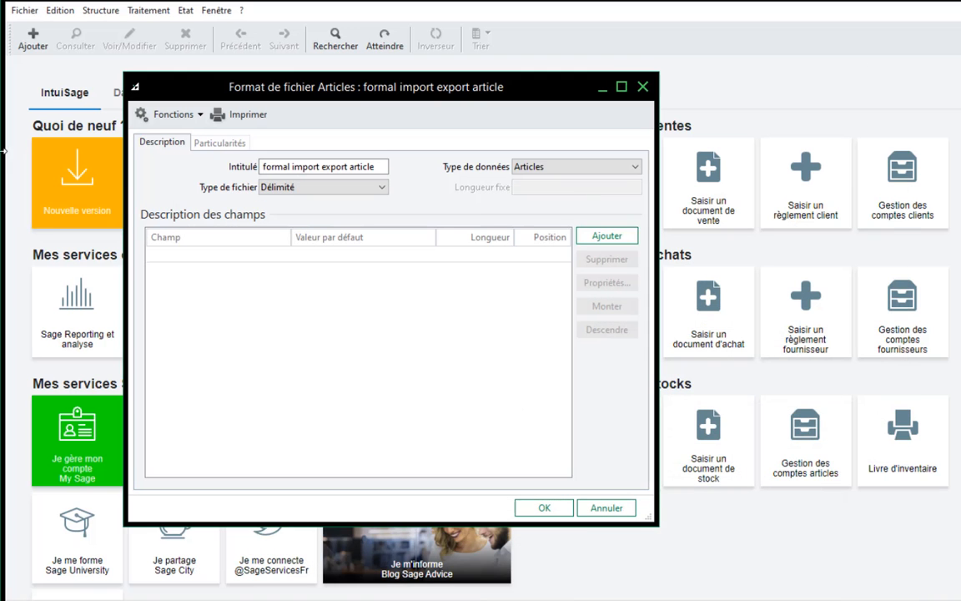
# Add the fields Référence, Désignation and Famille, in that order, to the format's field description
pyautogui.click(608, 236)
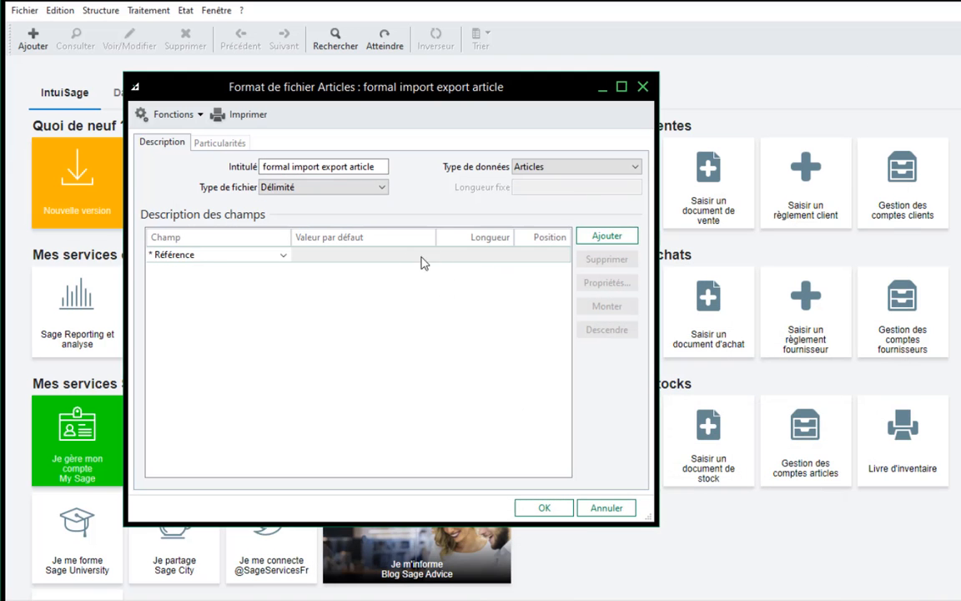
pyautogui.click(602, 236)
pyautogui.click(278, 271)
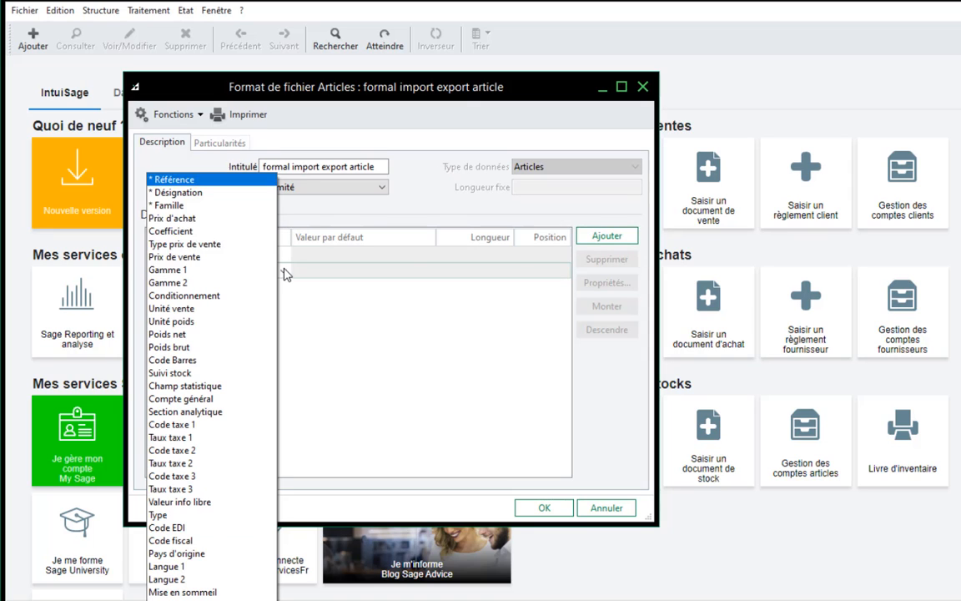
pyautogui.click(243, 202)
pyautogui.click(606, 236)
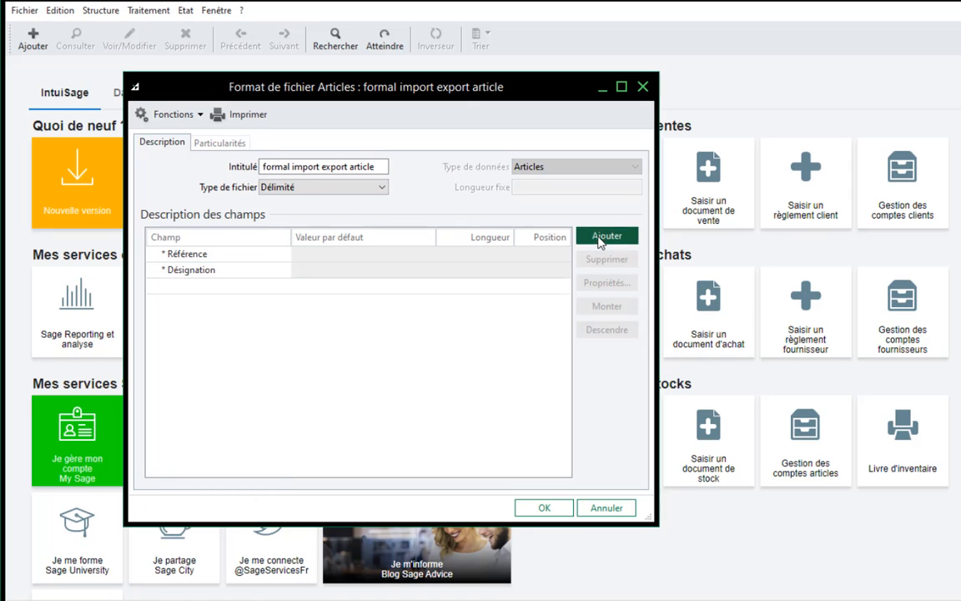
pyautogui.click(282, 290)
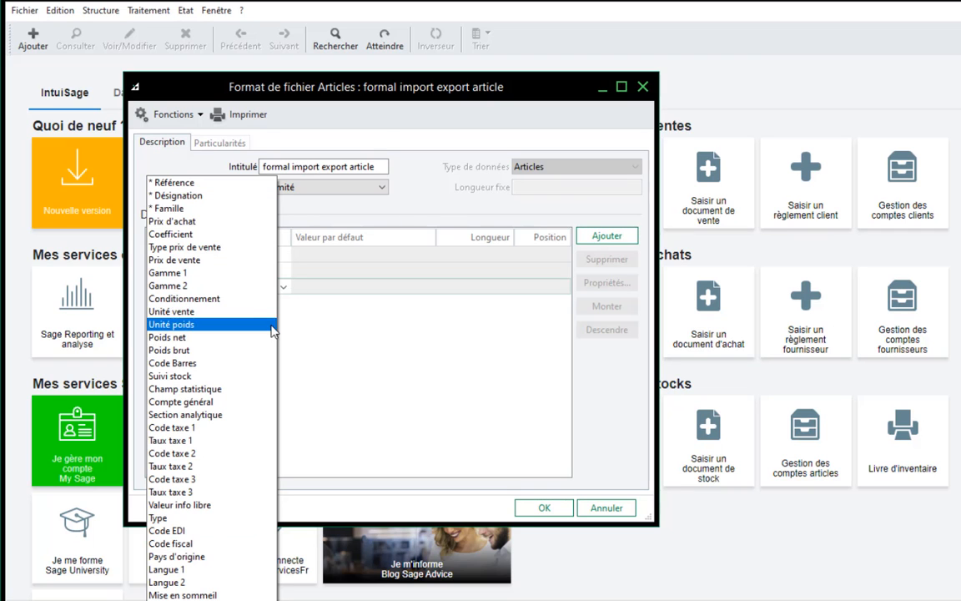
pyautogui.click(221, 209)
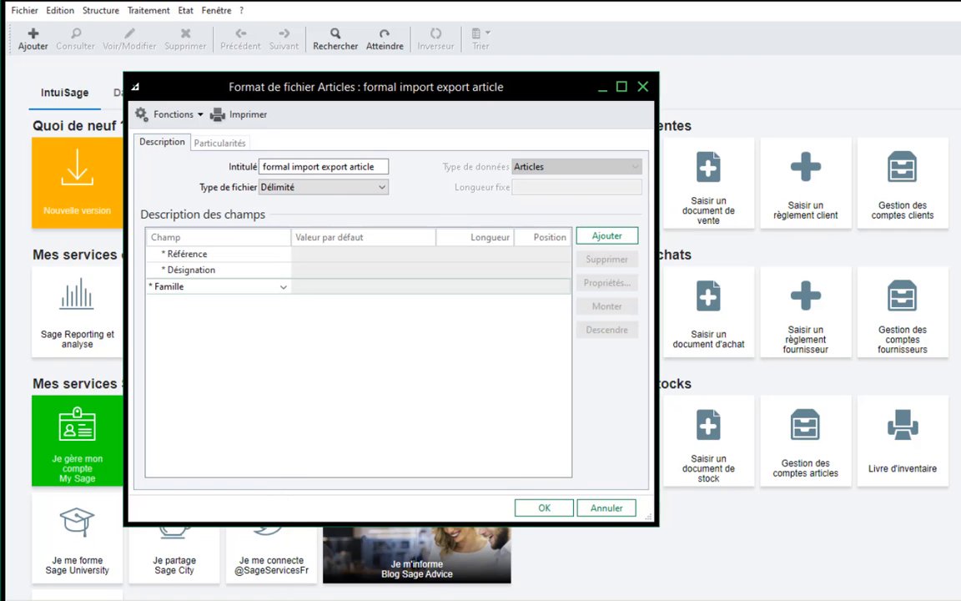
# Check the column order in the Excel article list and add the fields Prix d'achat and Prix de vente below Famille
pyautogui.click(534, 578)
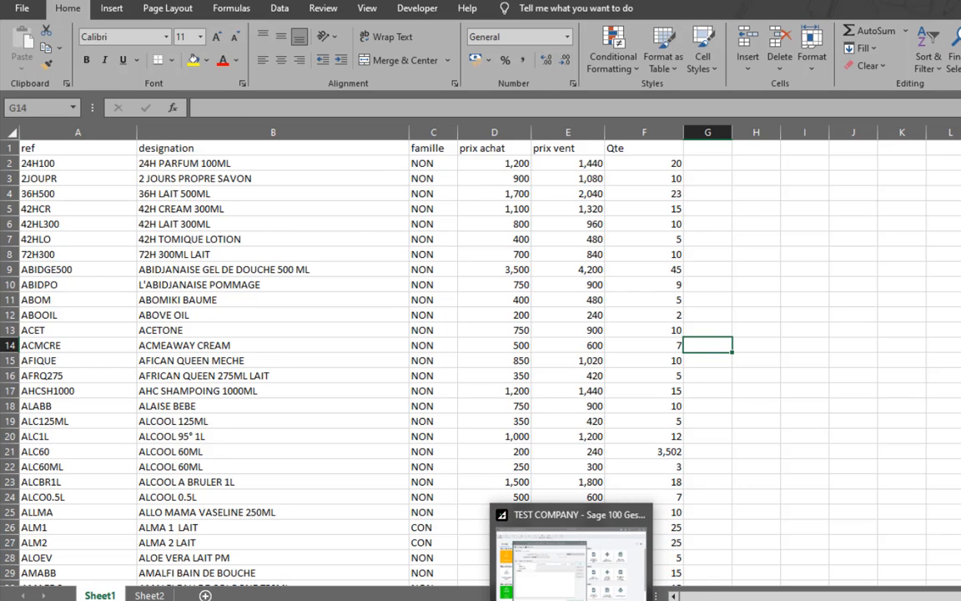
pyautogui.click(571, 598)
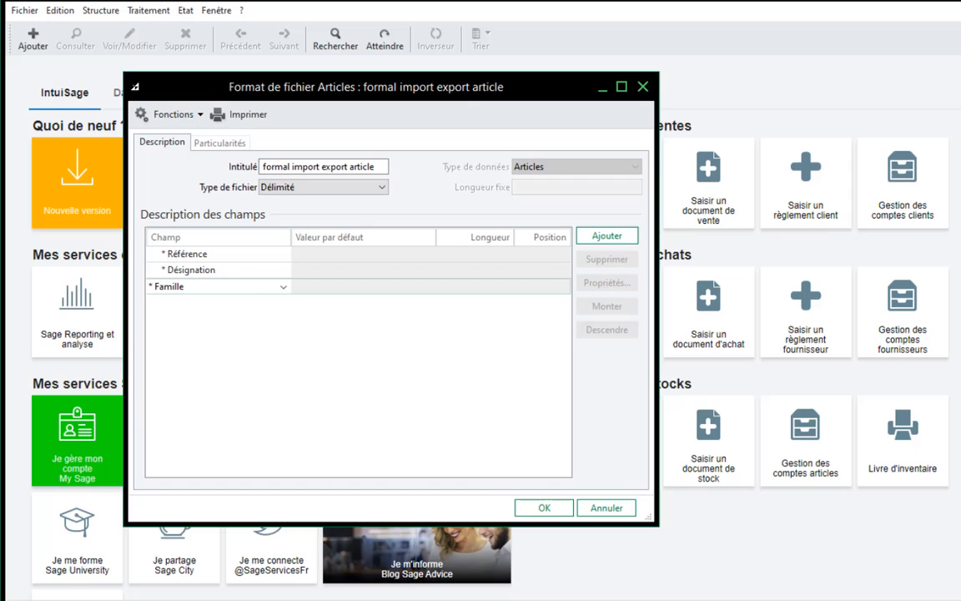
pyautogui.click(607, 236)
pyautogui.click(284, 303)
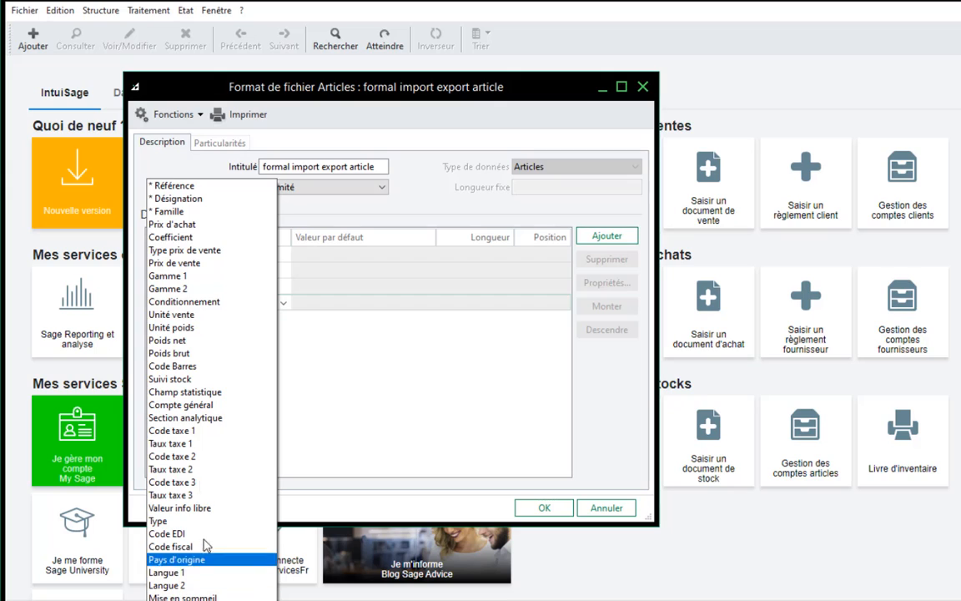
pyautogui.click(204, 224)
pyautogui.click(606, 236)
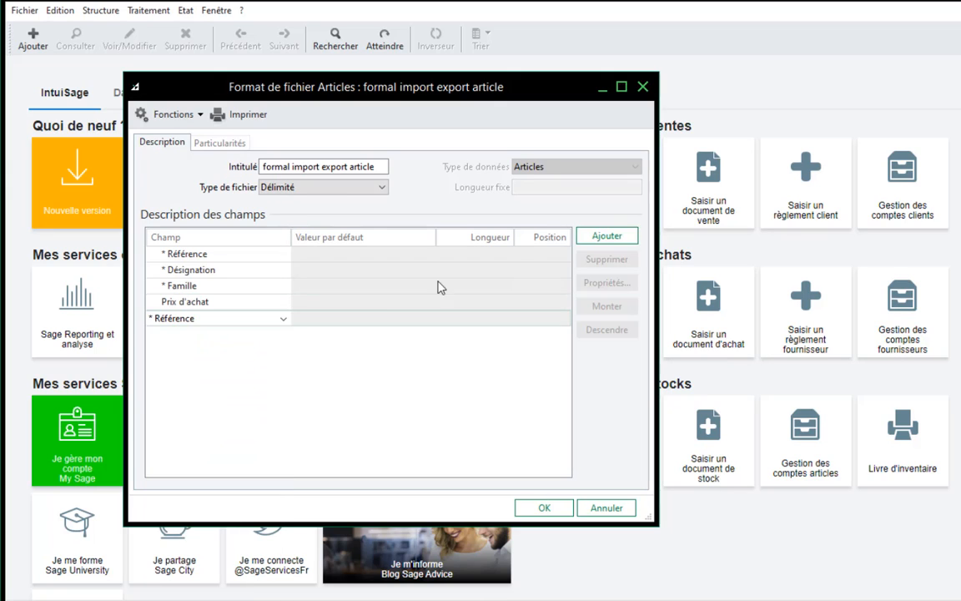
pyautogui.click(281, 320)
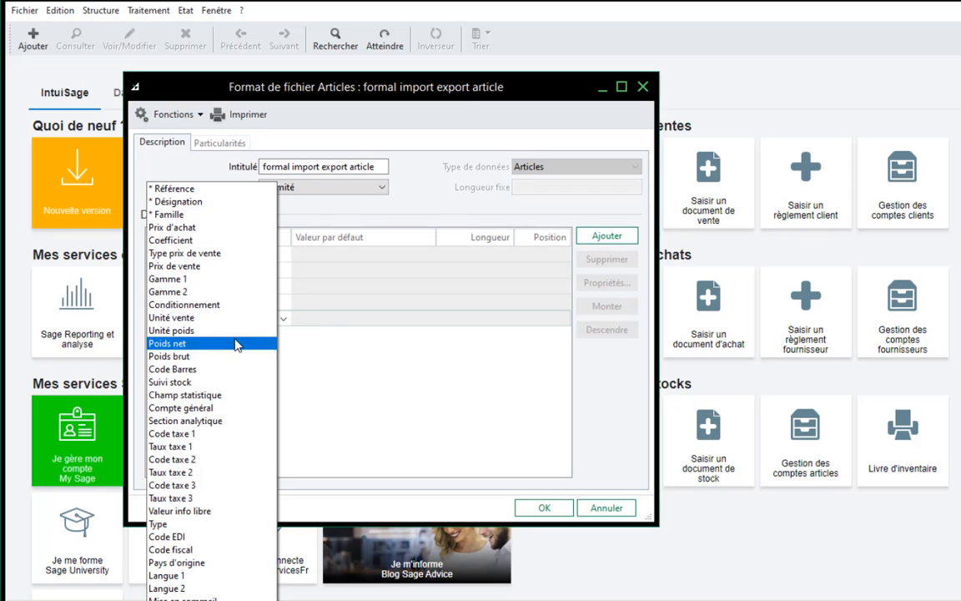
pyautogui.click(230, 265)
pyautogui.click(606, 236)
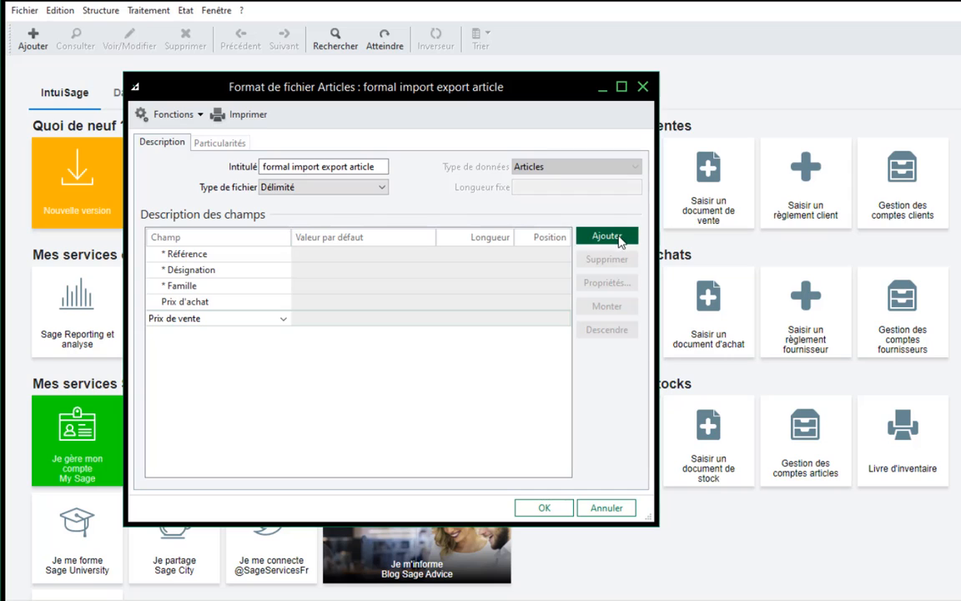
pyautogui.click(281, 338)
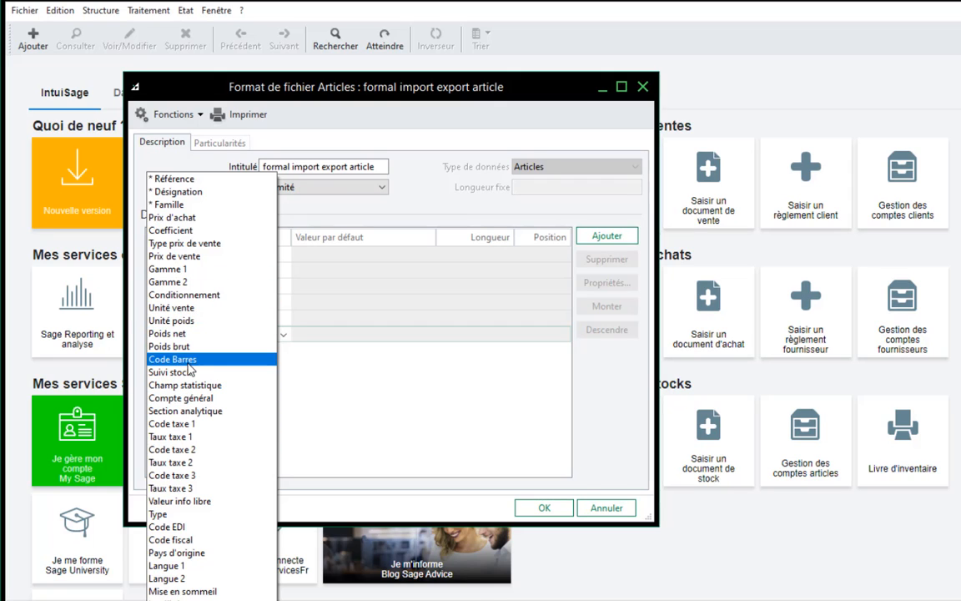
pyautogui.click(350, 417)
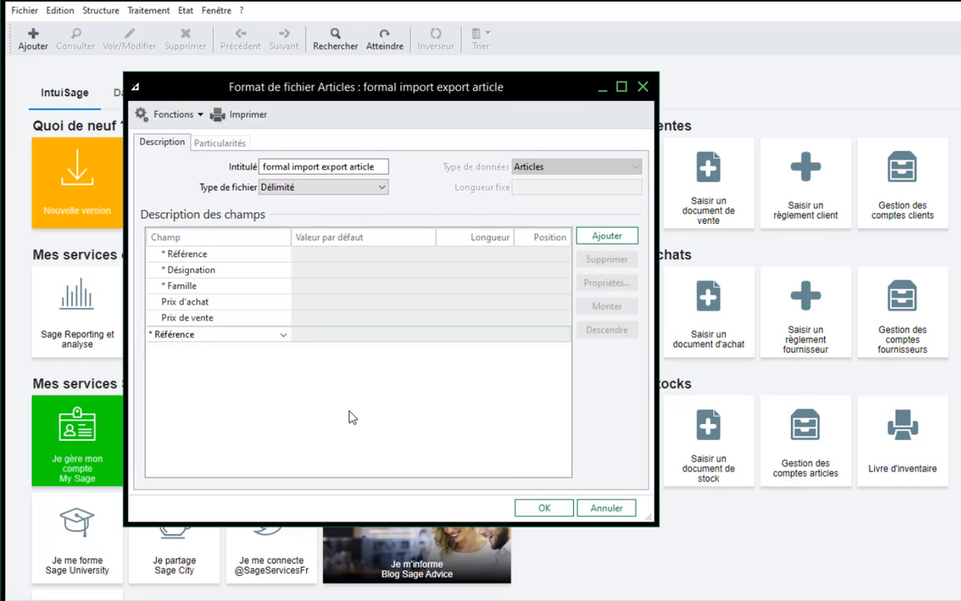
pyautogui.click(256, 339)
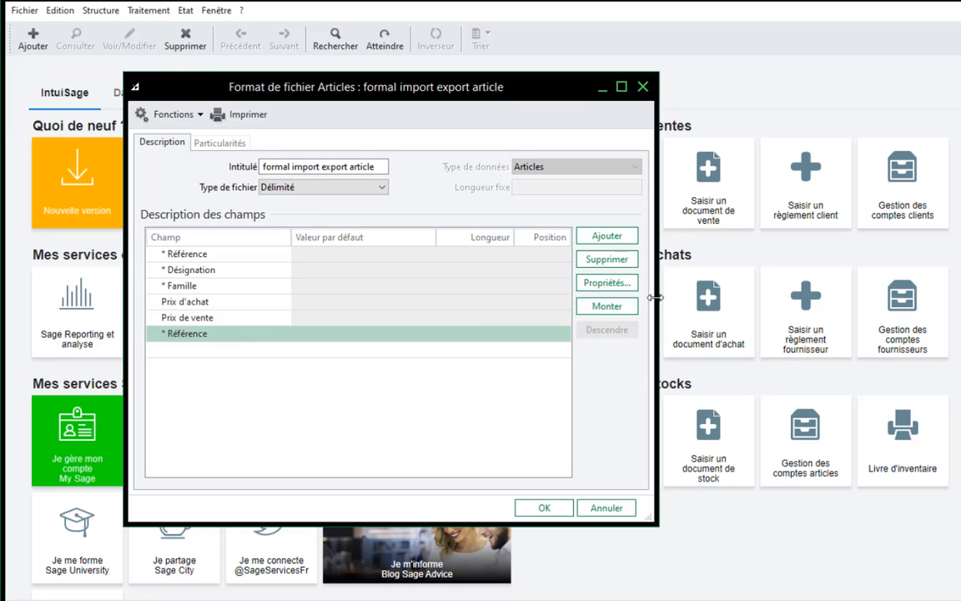
pyautogui.click(612, 262)
pyautogui.press('Return')
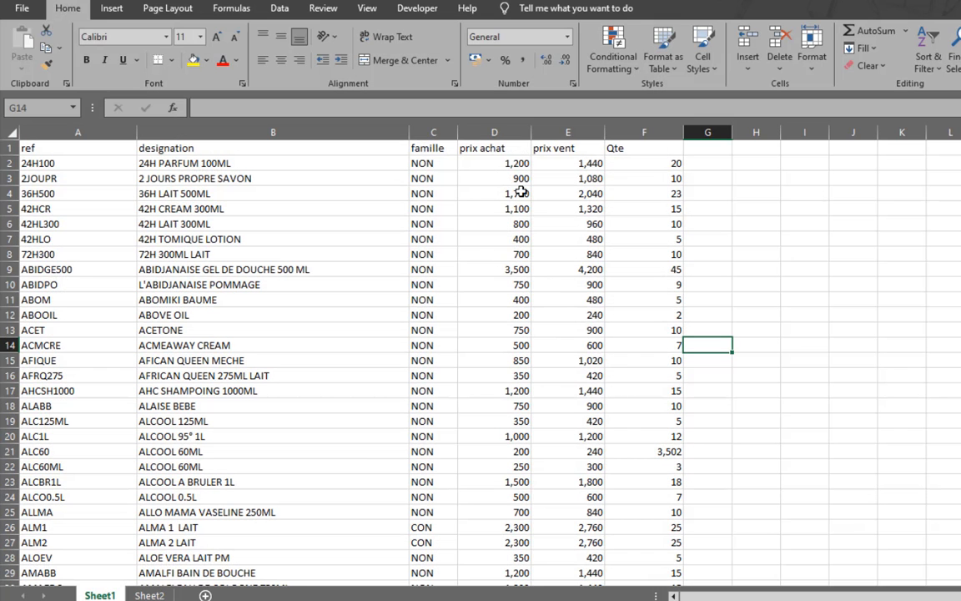
# Check the price values in the Excel list and set the format's number of decimals for amounts to 0
pyautogui.moveTo(493, 160); pyautogui.dragTo(579, 424)
pyautogui.scroll(1, 578, 424)
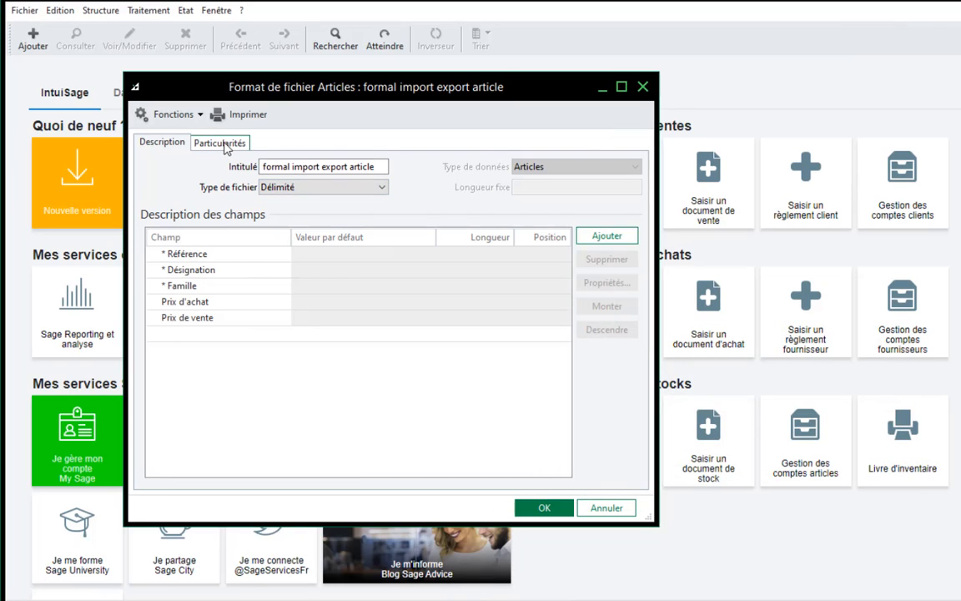
pyautogui.click(224, 145)
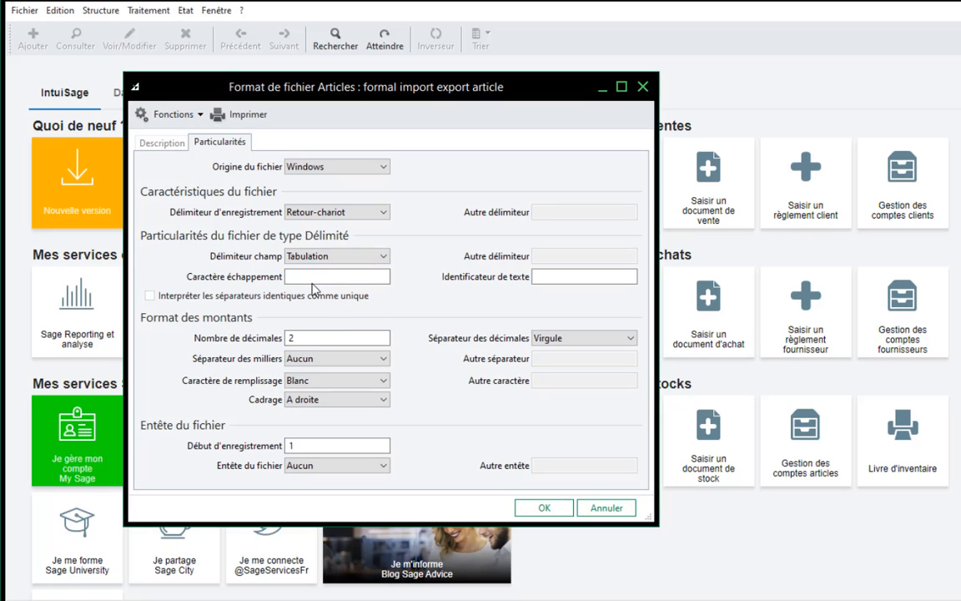
pyautogui.click(287, 337)
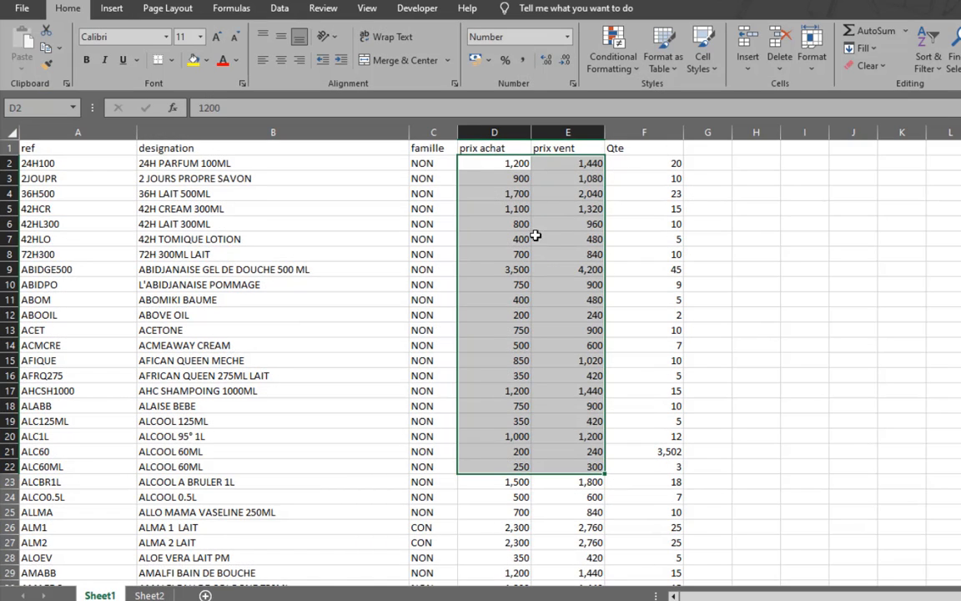
pyautogui.click(505, 164)
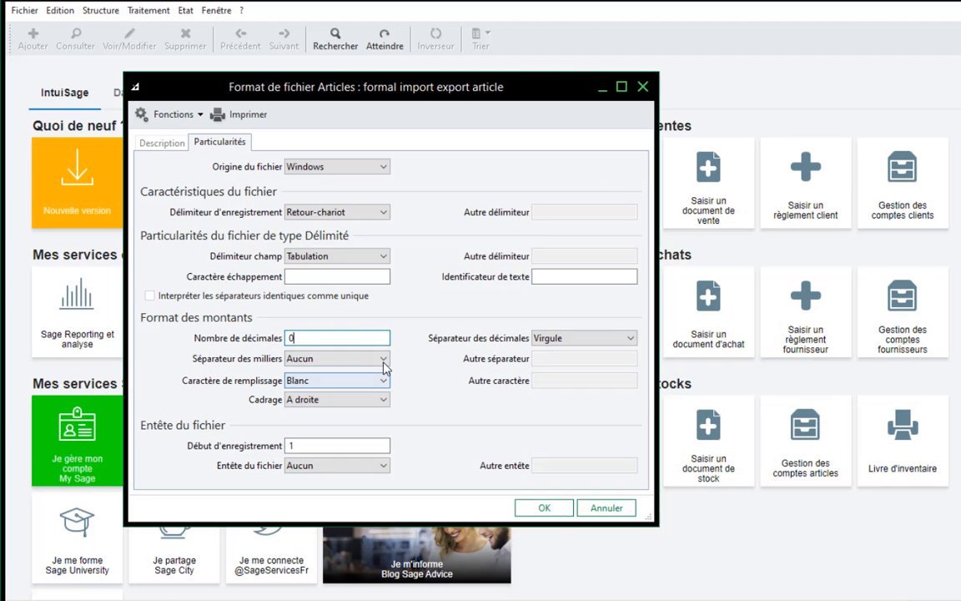
# Set the amounts' thousands separator to Virgule and decimal separator to Point, checking them against the prices in the Excel list
pyautogui.click(384, 364)
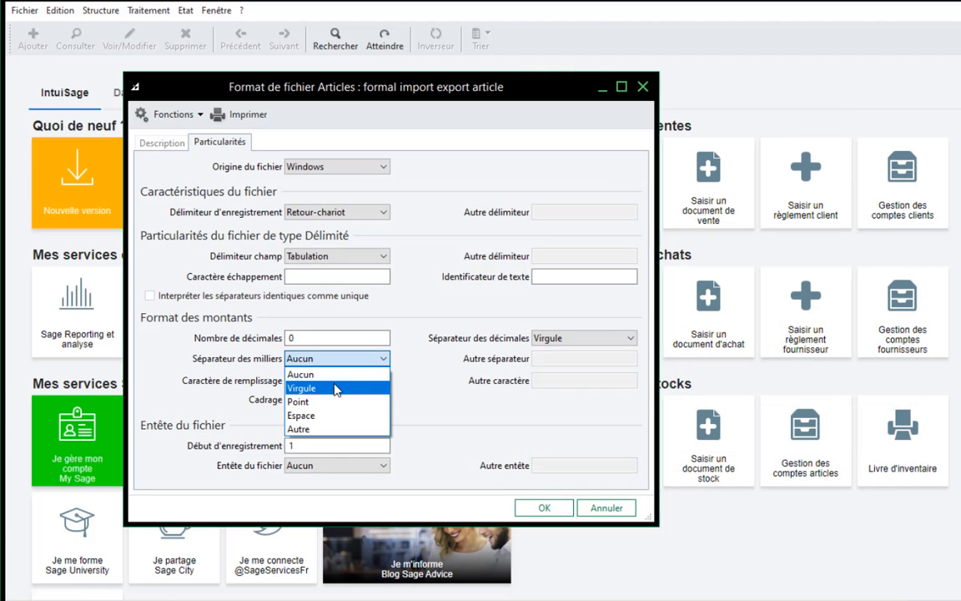
pyautogui.click(337, 389)
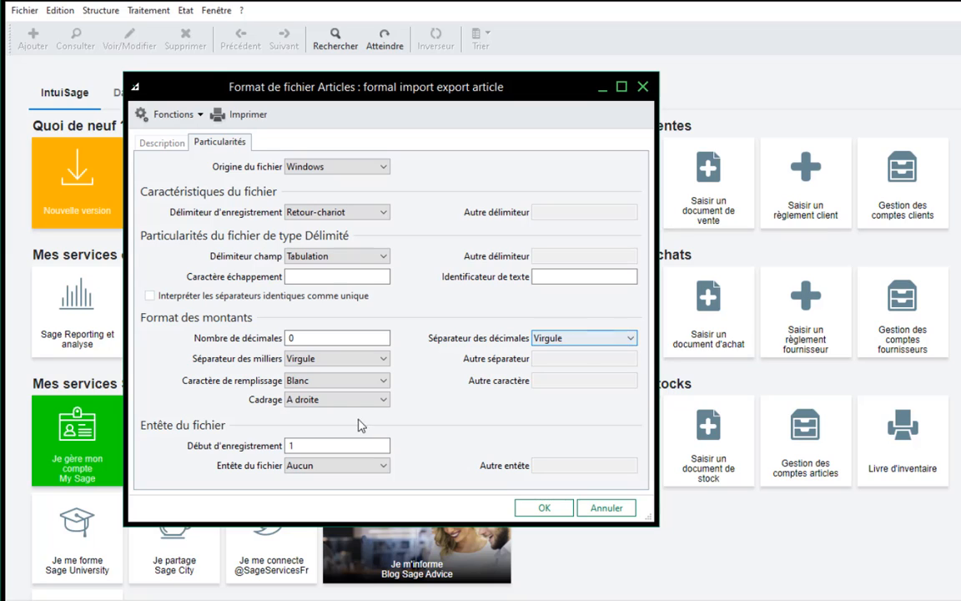
pyautogui.click(612, 340)
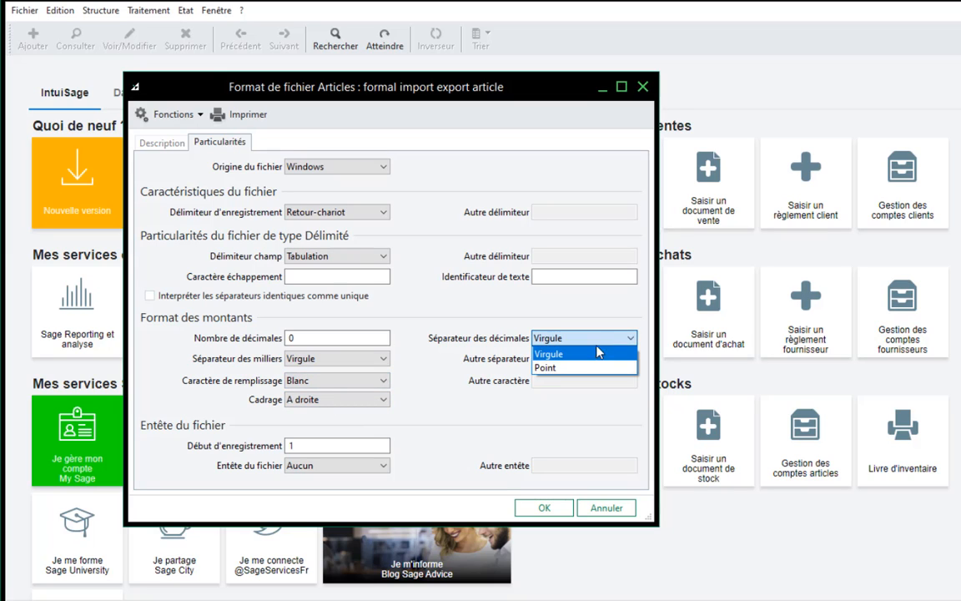
pyautogui.click(561, 375)
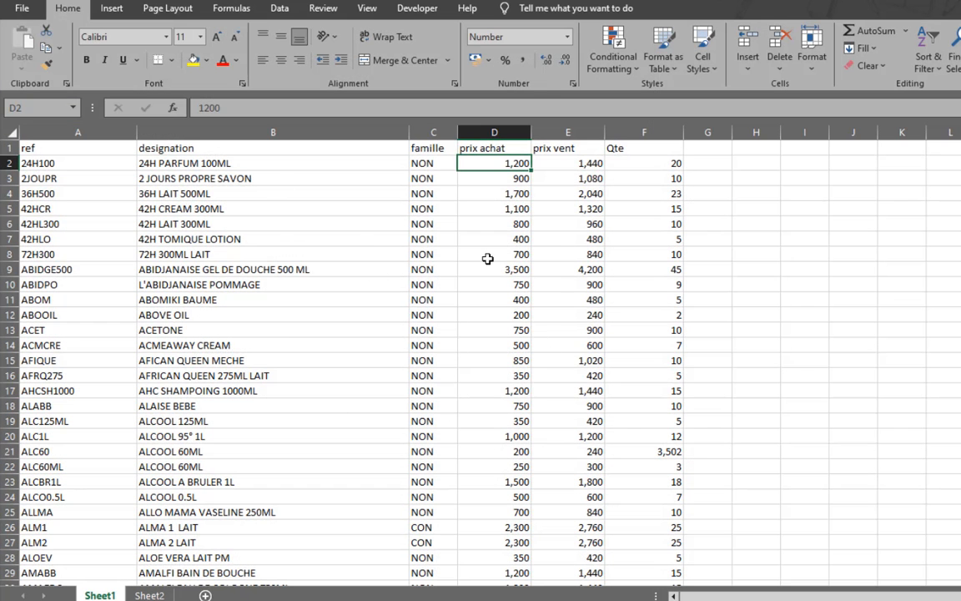
pyautogui.scroll(-6, 600, 314)
pyautogui.scroll(5, 593, 390)
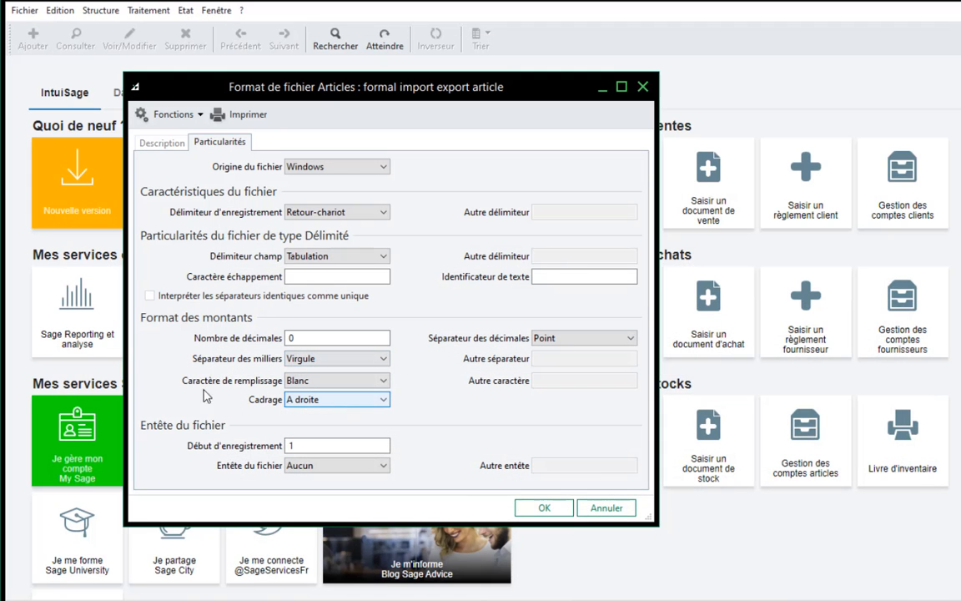
# Try the Autre and Raison sociale options for the file header and return it to Aucun
pyautogui.press('Tab')
pyautogui.press('Tab')
pyautogui.press('Tab')
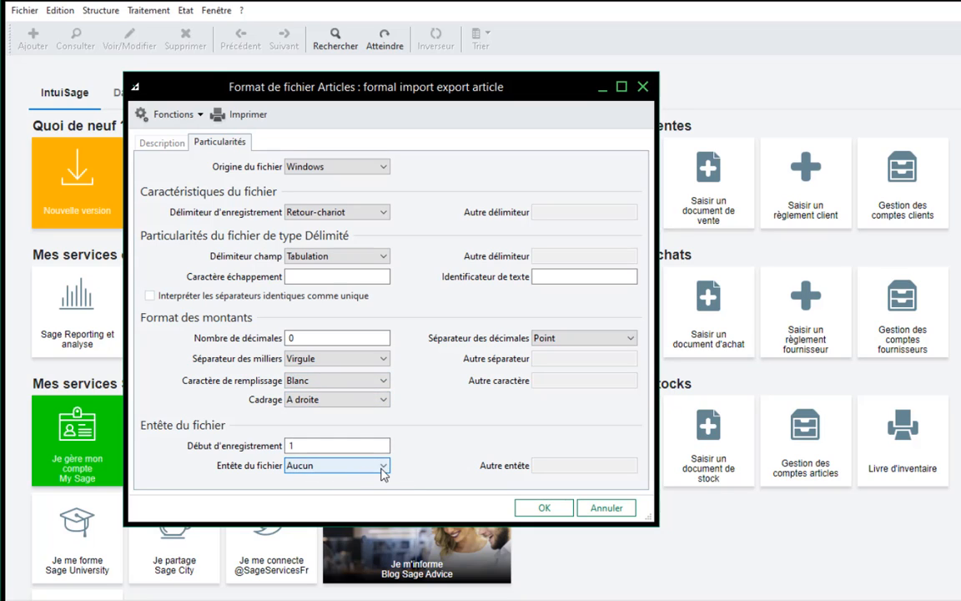
pyautogui.click(385, 468)
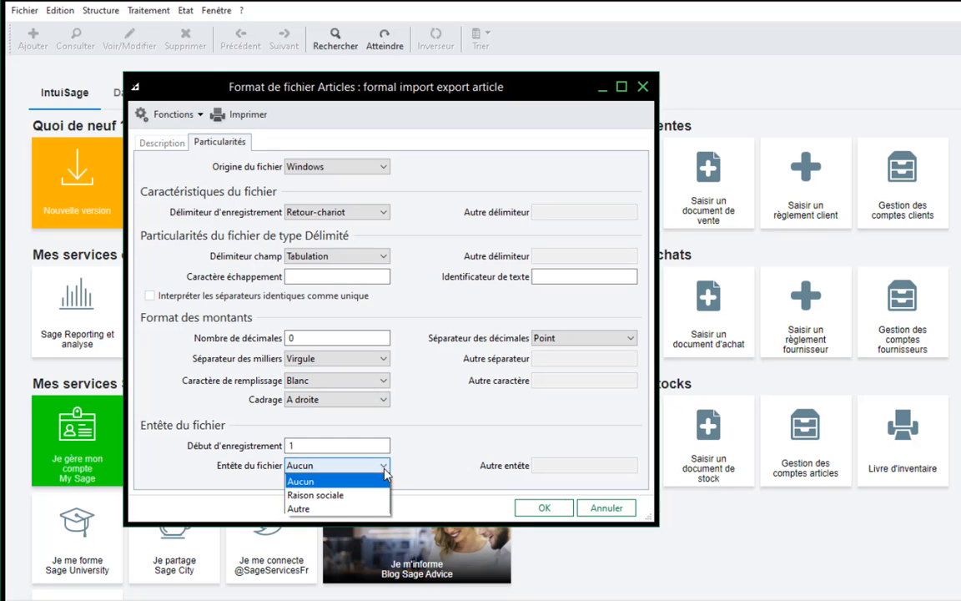
pyautogui.click(315, 509)
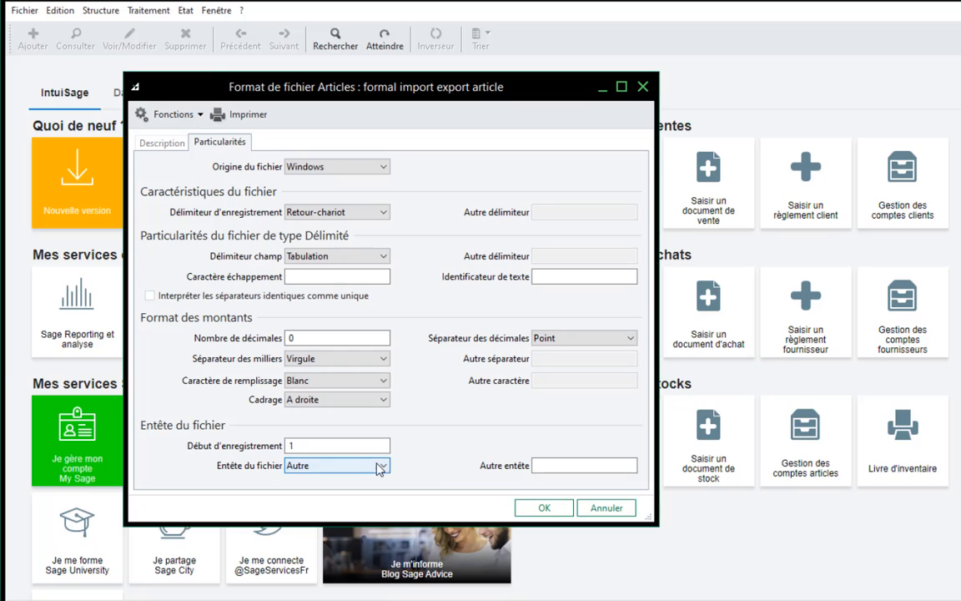
pyautogui.click(376, 465)
pyautogui.click(342, 494)
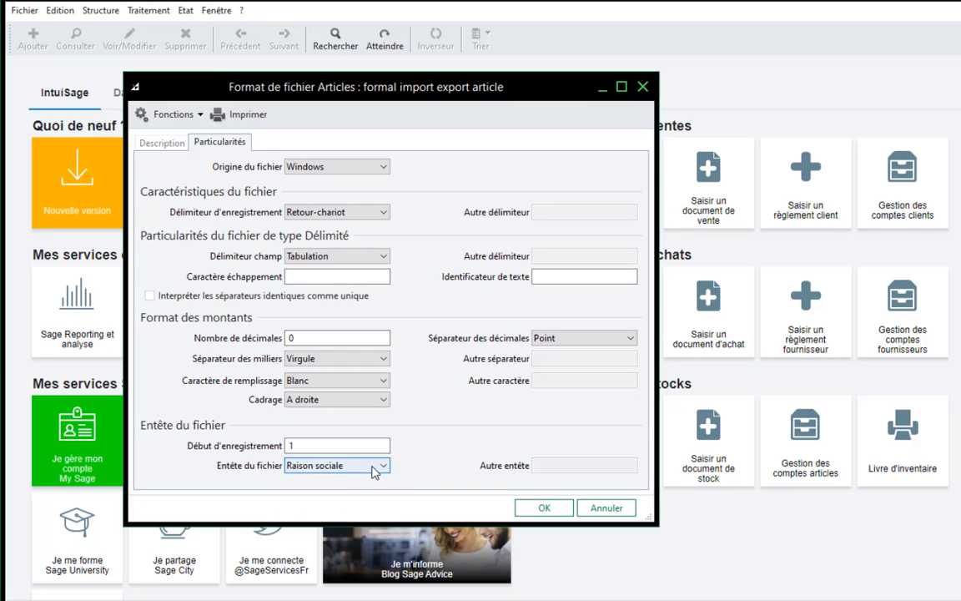
pyautogui.click(376, 469)
pyautogui.click(377, 467)
pyautogui.click(381, 470)
pyautogui.click(372, 482)
# Enter 1 as the start of record, review the field description and validate the article file format
pyautogui.click(296, 445)
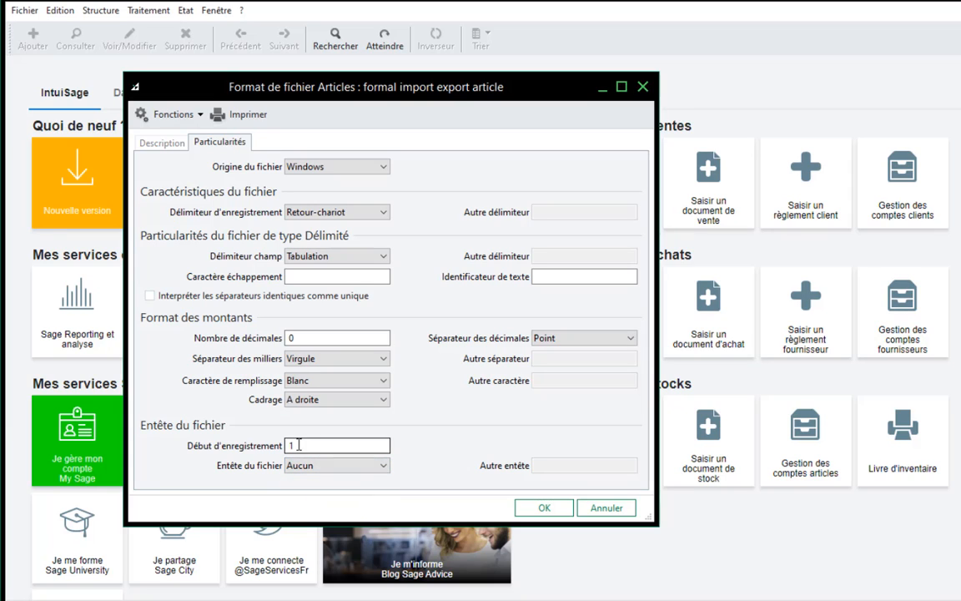
pyautogui.press('BackSpace')
pyautogui.write('1')
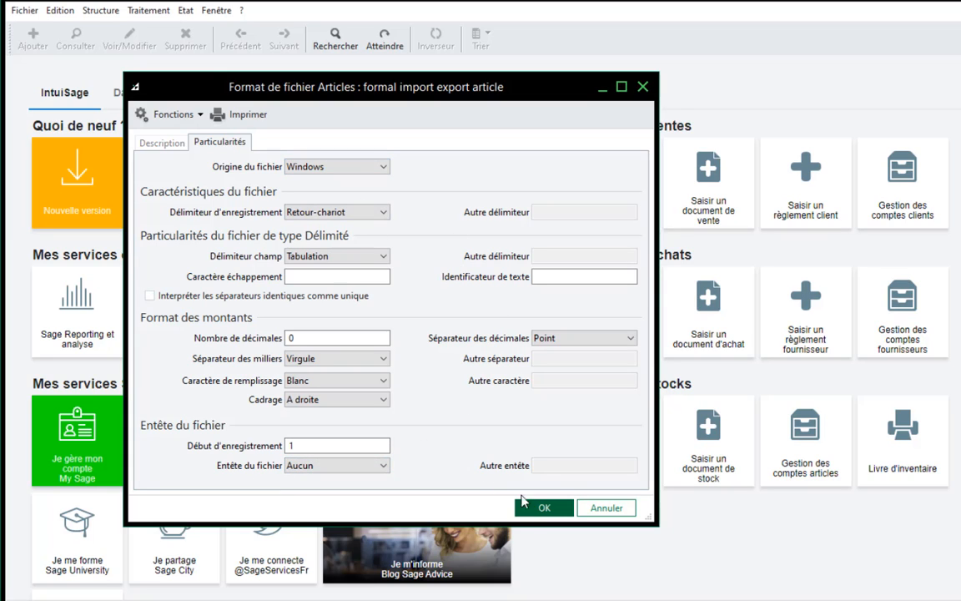
pyautogui.click(162, 144)
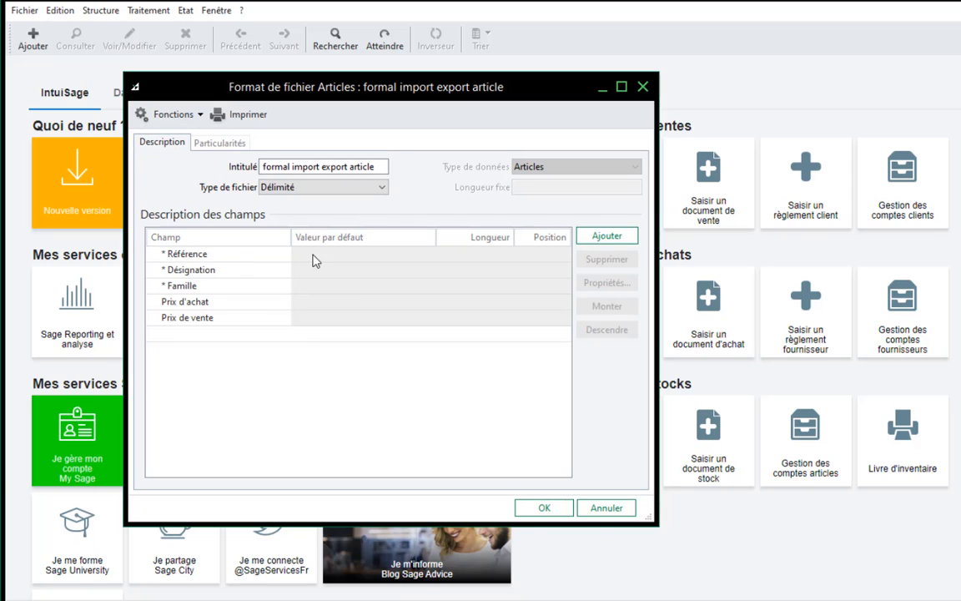
pyautogui.click(547, 509)
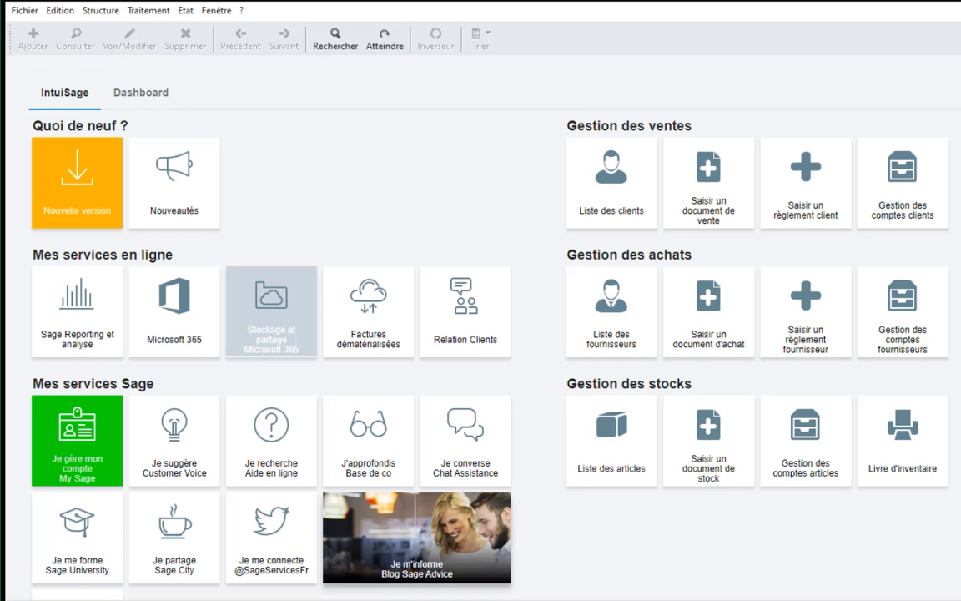
# Switch to the Excel article list and copy columns A to E, from ref to prix vent, leaving out Qte
pyautogui.click(401, 599)
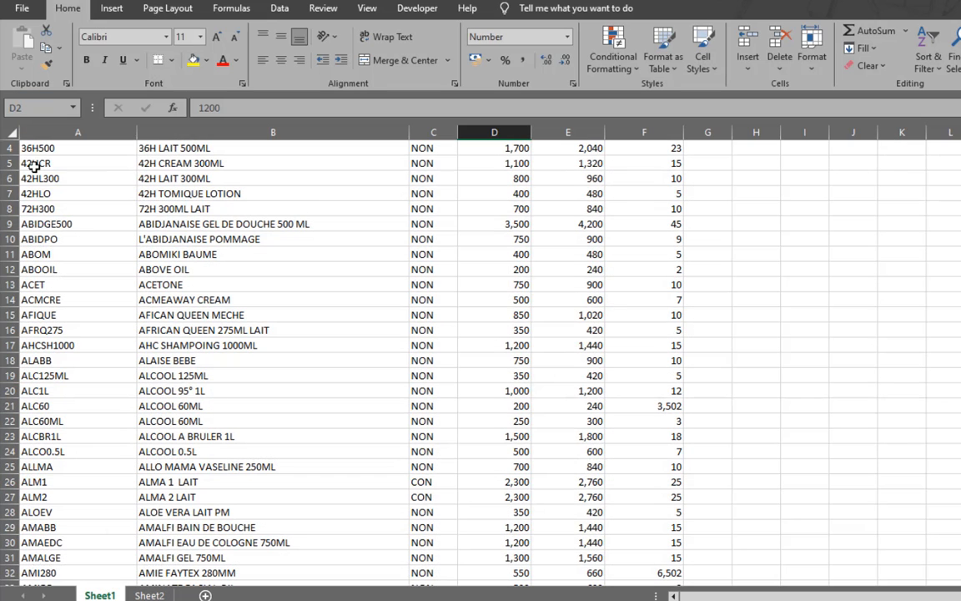
pyautogui.scroll(1, 35, 233)
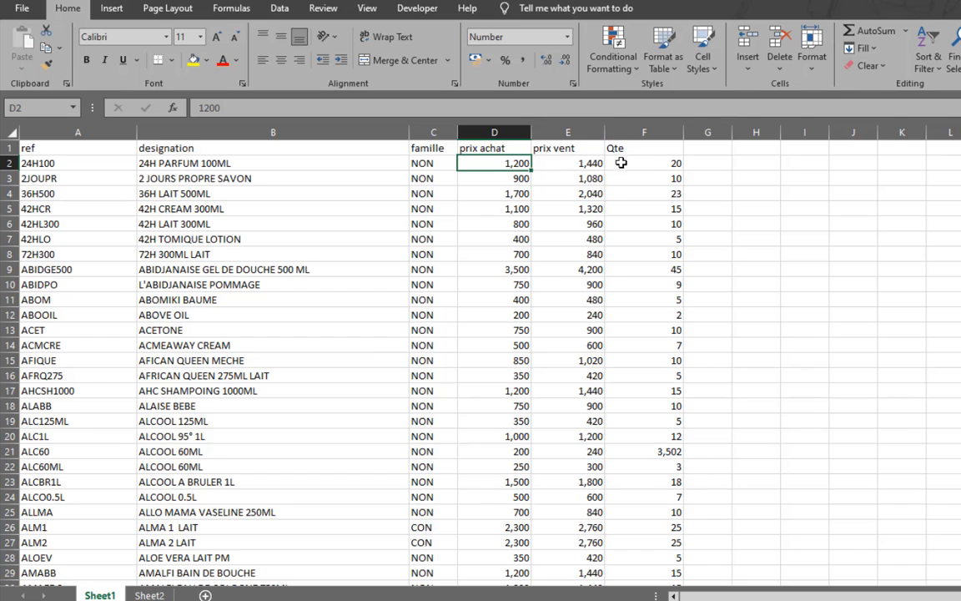
pyautogui.click(624, 132)
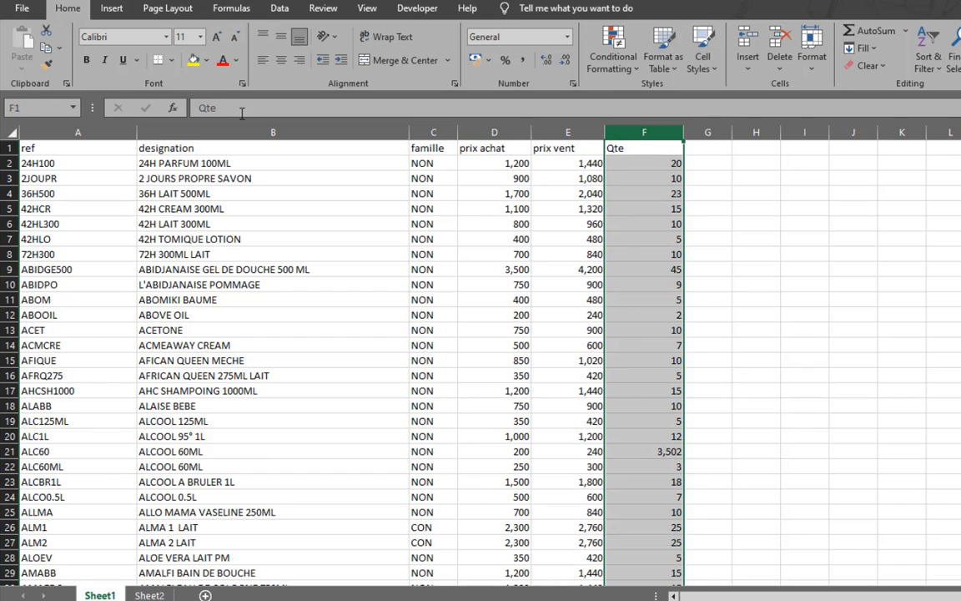
pyautogui.moveTo(75, 132); pyautogui.dragTo(569, 169)
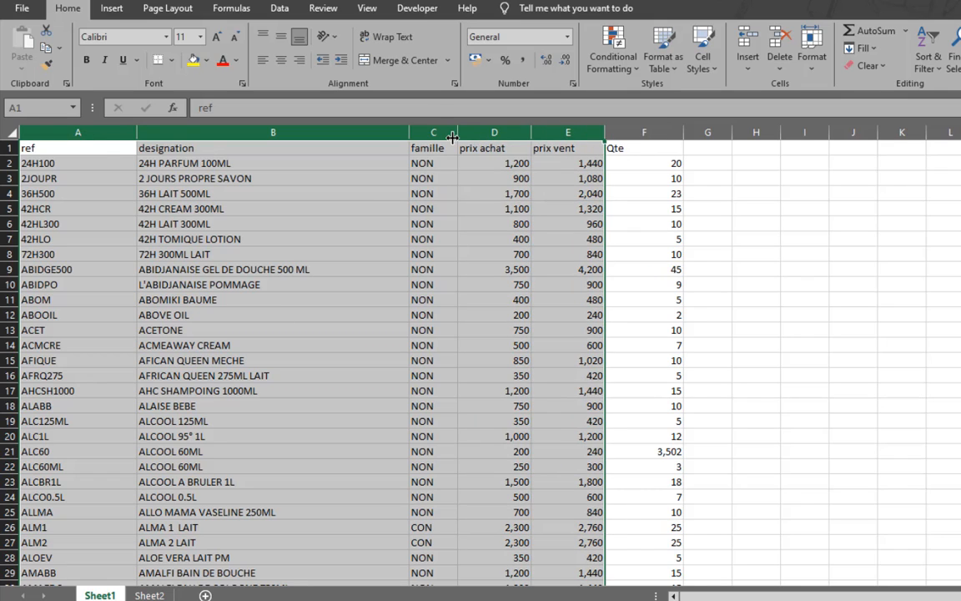
pyautogui.hotkey('ctrl', 'c')
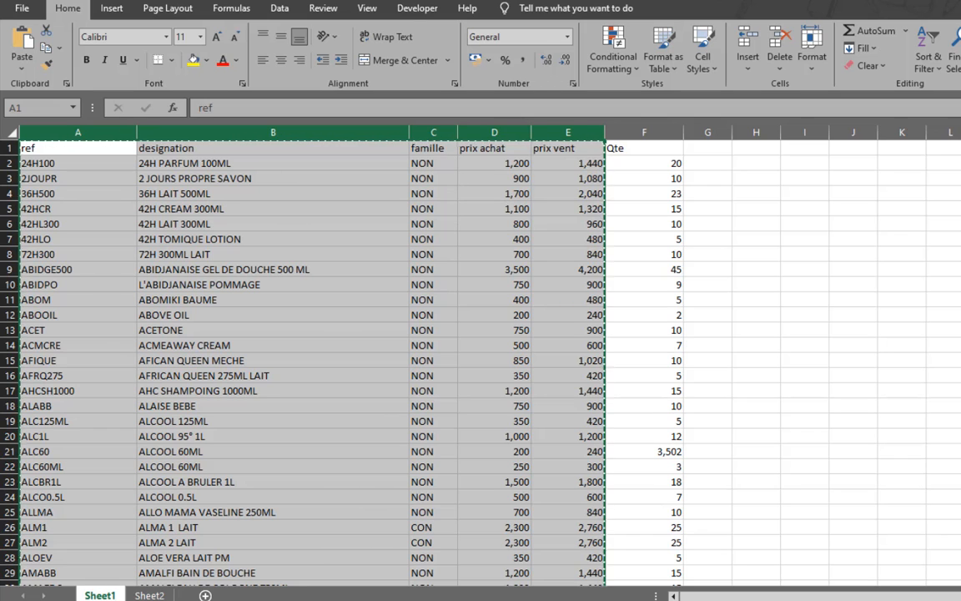
# Open Notepad and paste the copied article columns into the blank document
pyautogui.press('super+s')
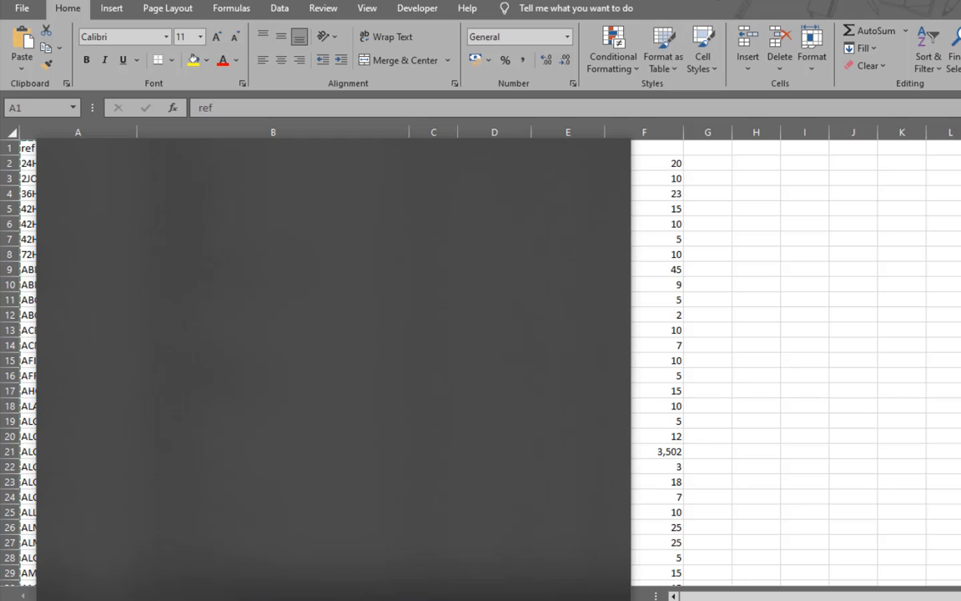
pyautogui.write('te')
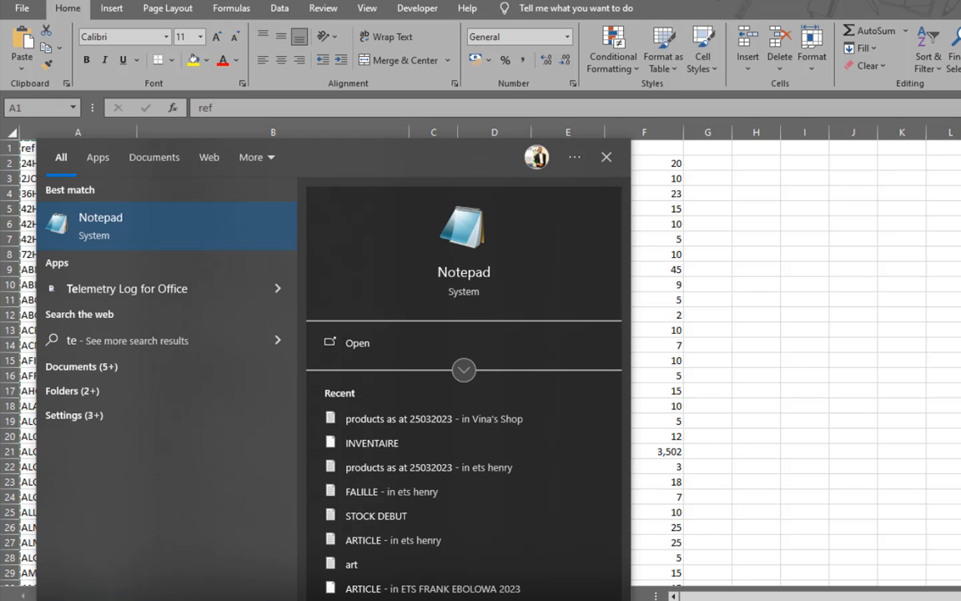
pyautogui.press('Return')
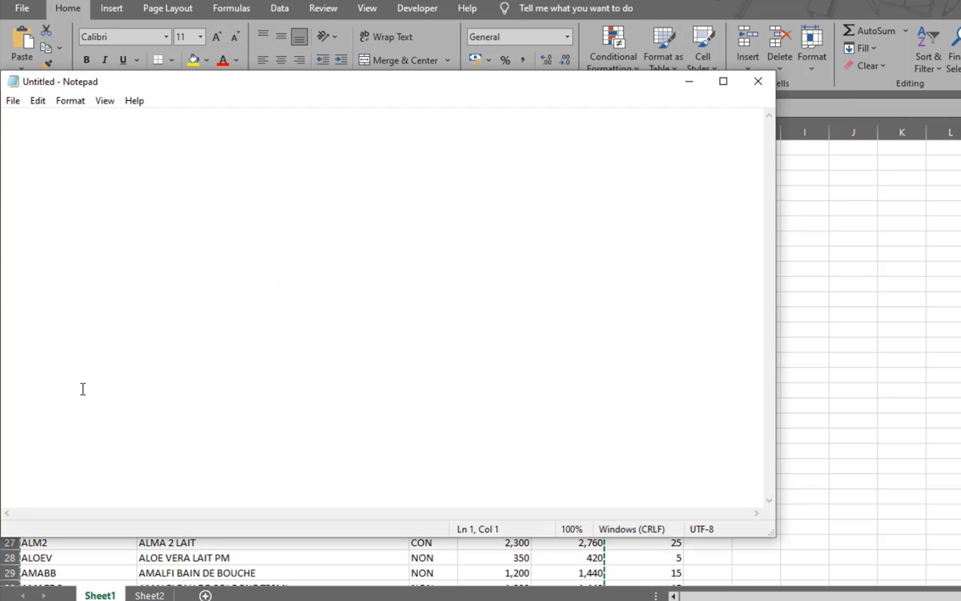
pyautogui.hotkey('ctrl', 'v')
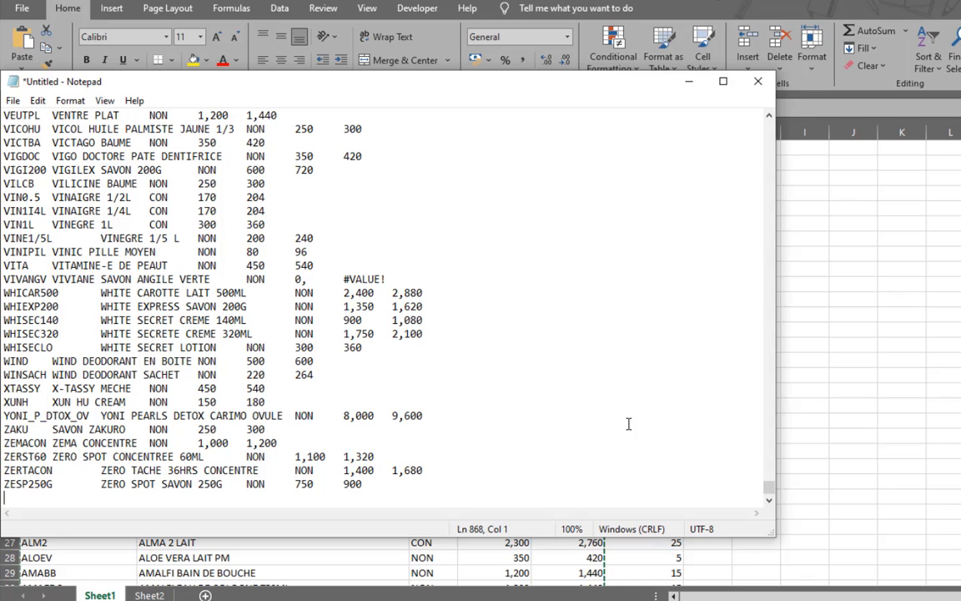
# Delete the column header line at the start of the pasted text, including its empty line
pyautogui.moveTo(775, 493); pyautogui.dragTo(768, 124)
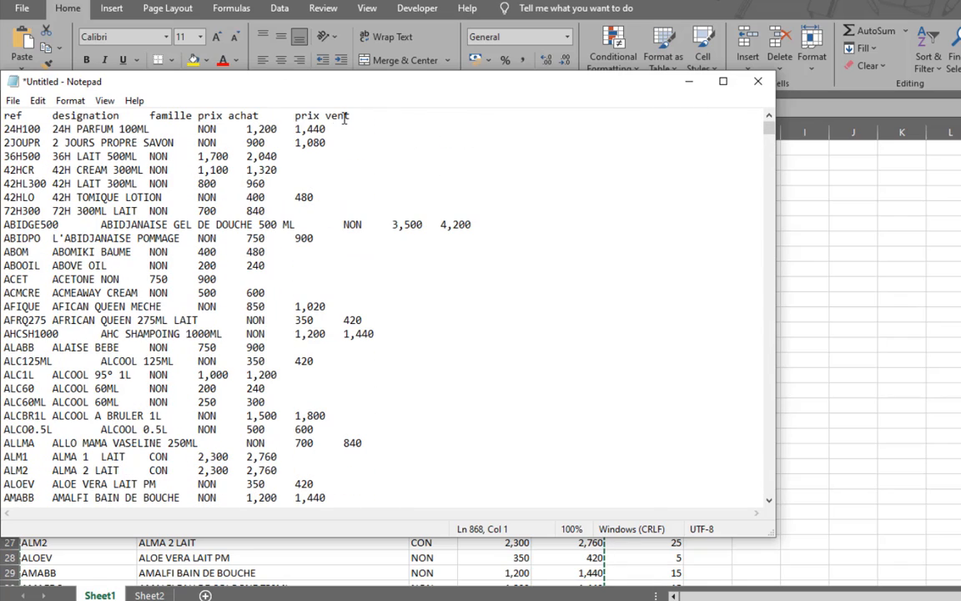
pyautogui.moveTo(352, 116); pyautogui.dragTo(3, 100)
pyautogui.press('Delete')
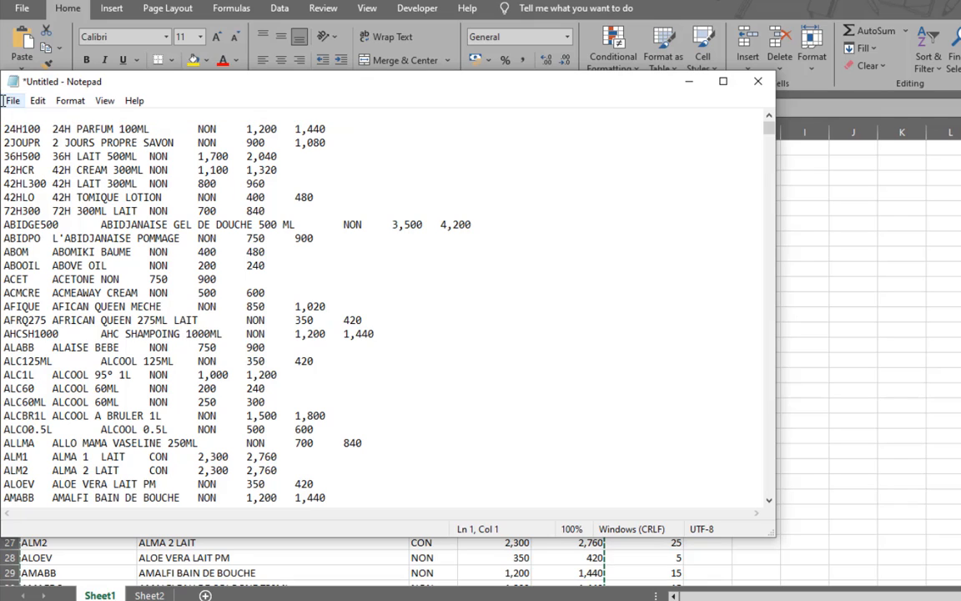
pyautogui.press('Delete')
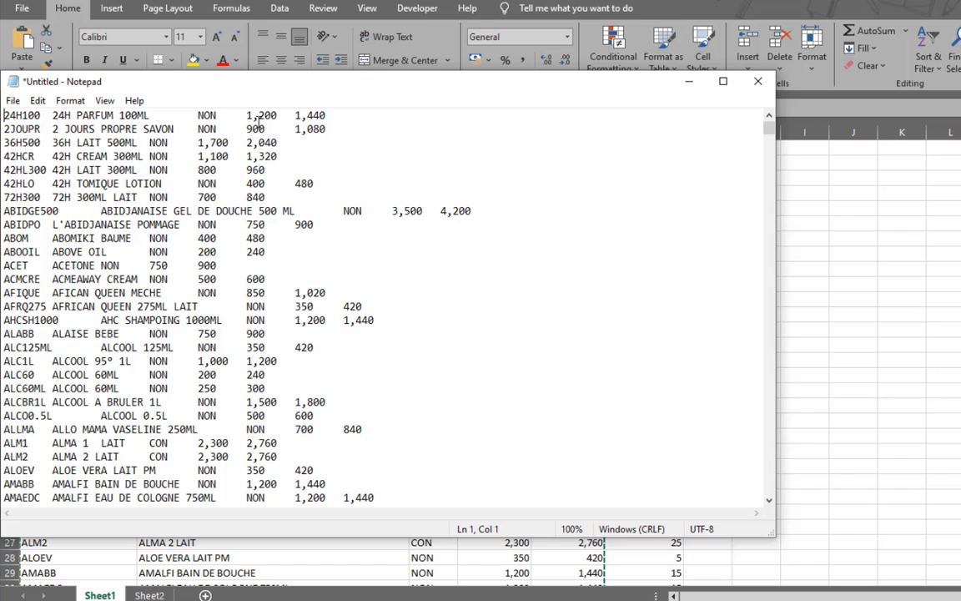
# Check the thousands separators in the pasted prices and save the document as a text file named les articles
pyautogui.moveTo(257, 116); pyautogui.dragTo(250, 115)
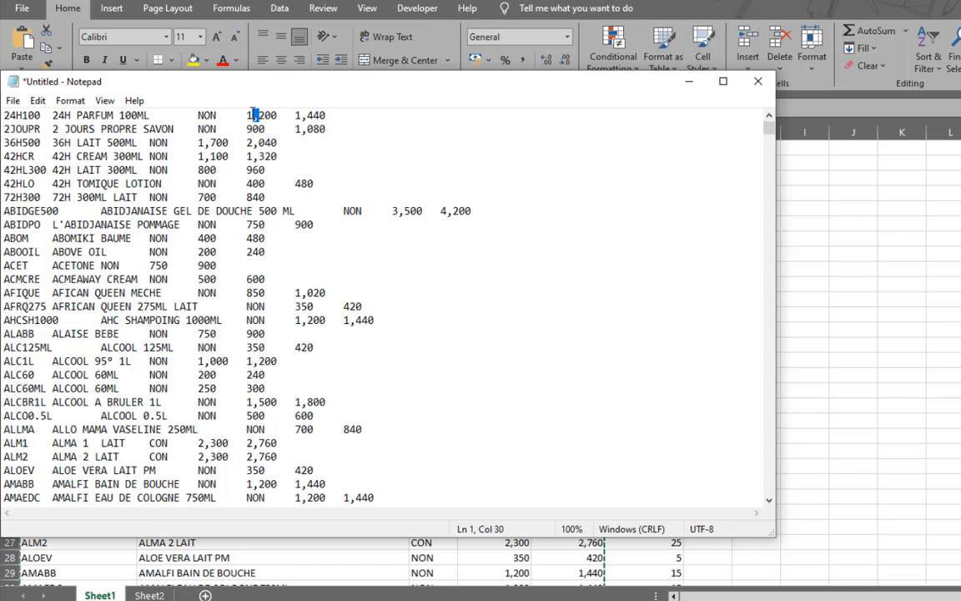
pyautogui.click(248, 156)
pyautogui.scroll(-6, 325, 284)
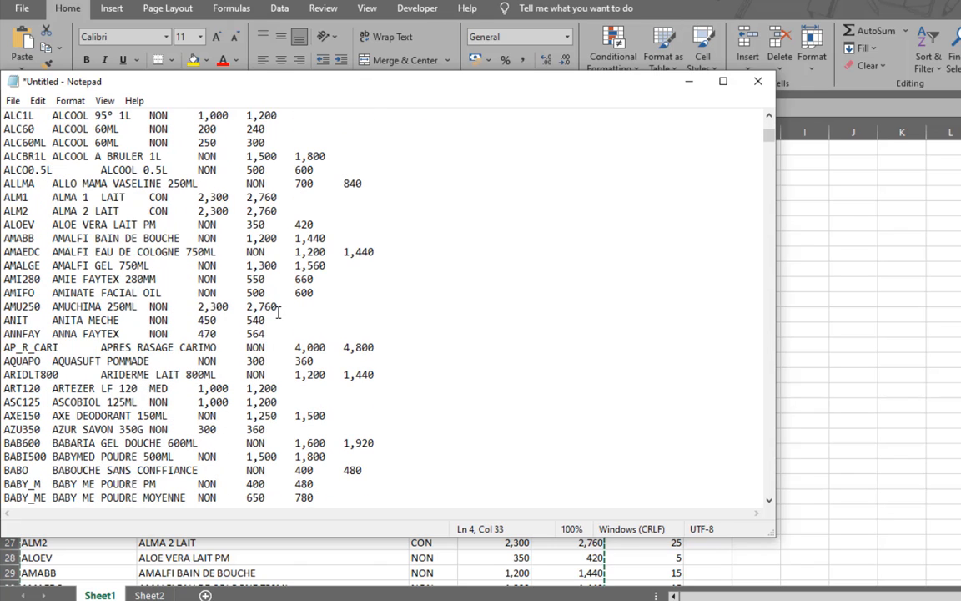
pyautogui.click(278, 310)
pyautogui.hotkey('ctrl', 's')
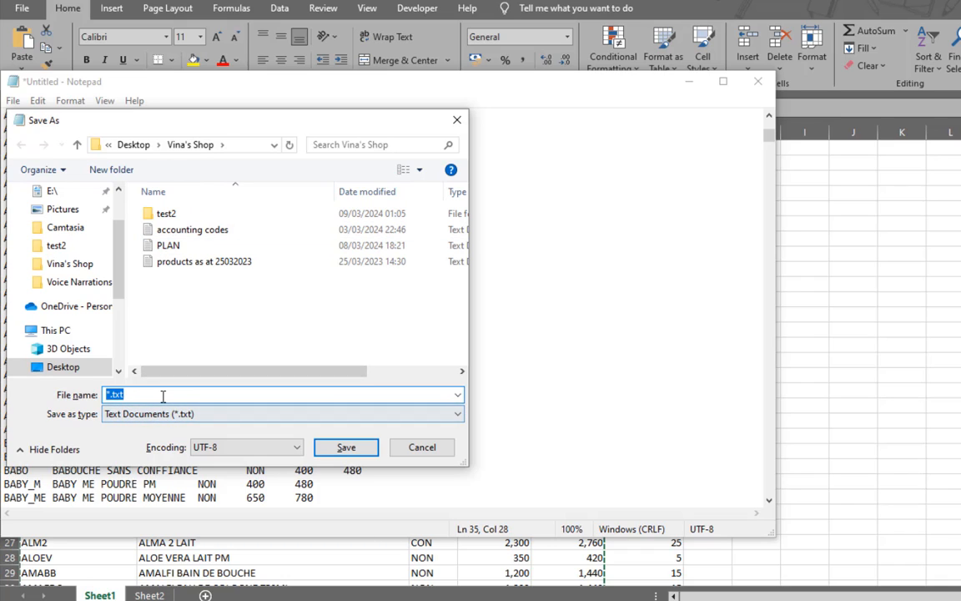
pyautogui.press('BackSpace')
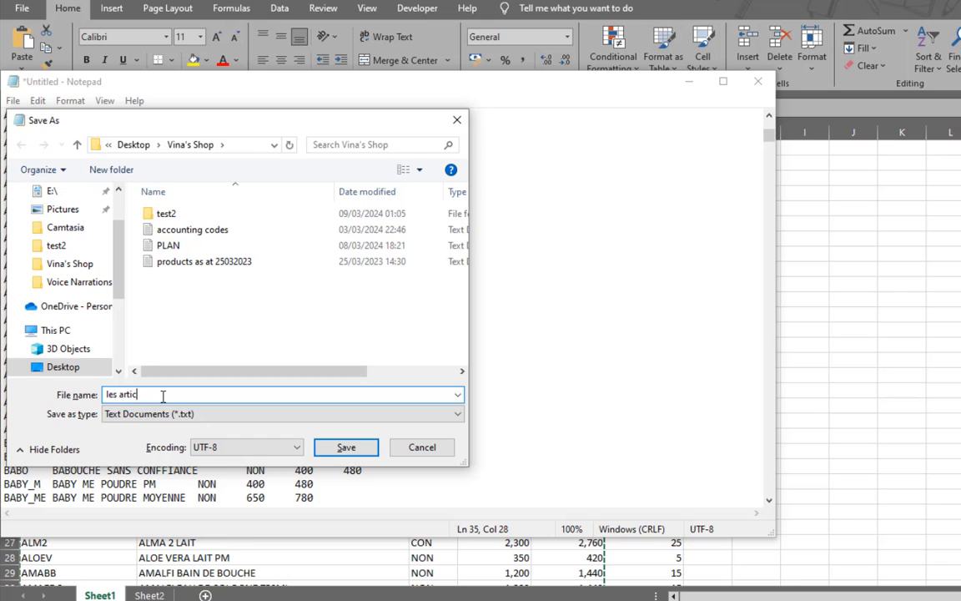
pyautogui.click(345, 446)
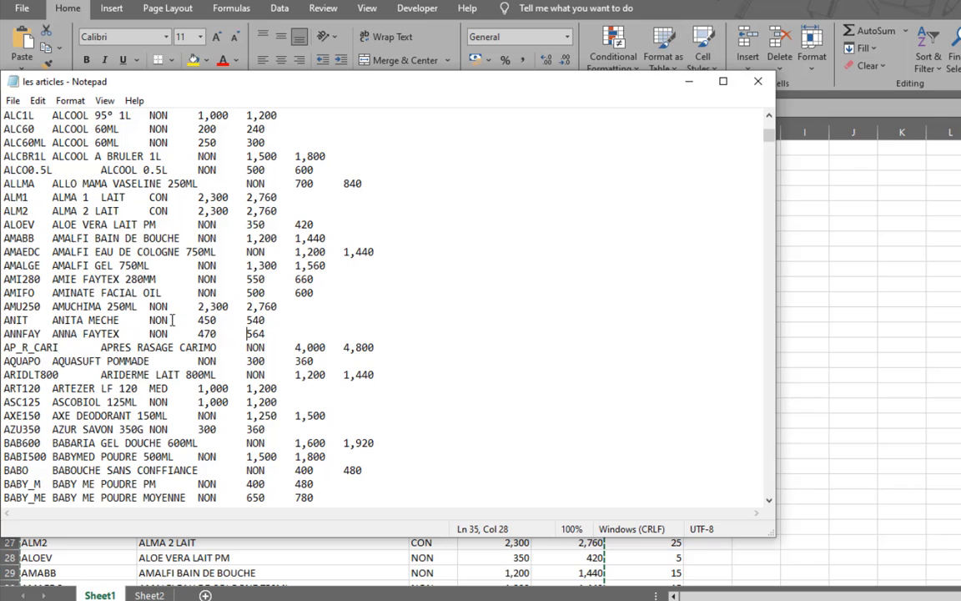
# Check the family codes in the text file, close it and open the article families list in Sage 100
pyautogui.moveTo(171, 320); pyautogui.dragTo(151, 321)
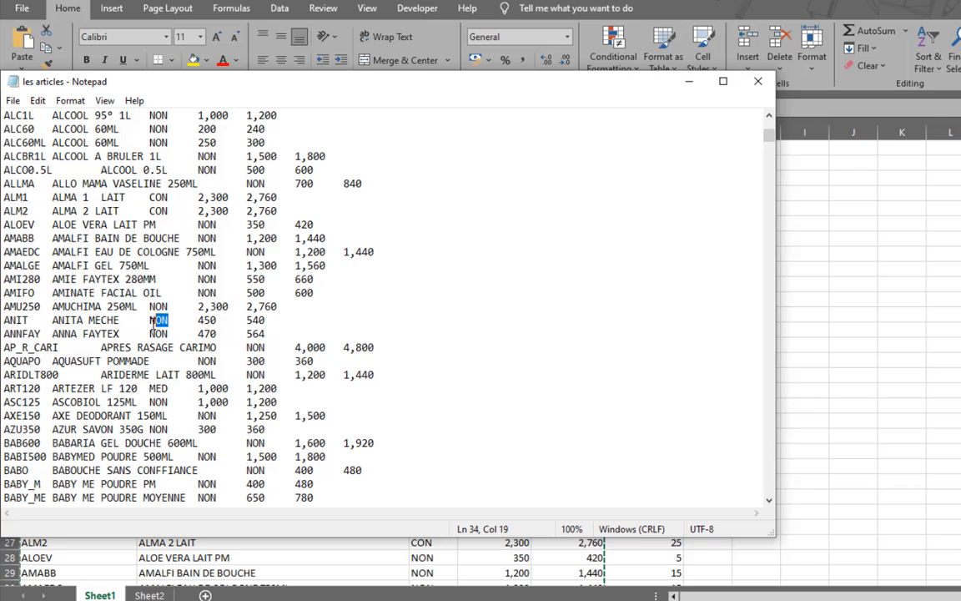
pyautogui.click(757, 84)
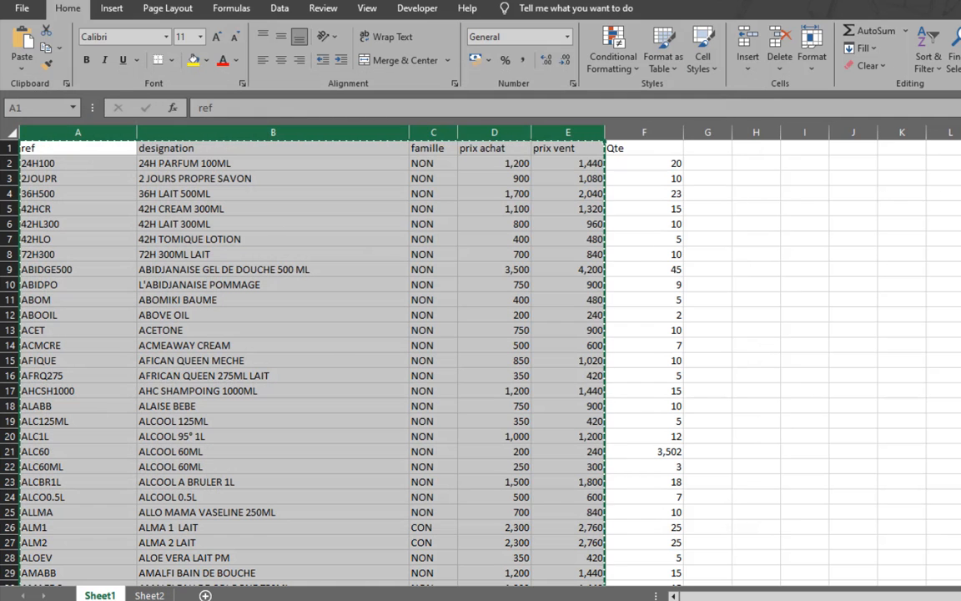
pyautogui.click(956, 1)
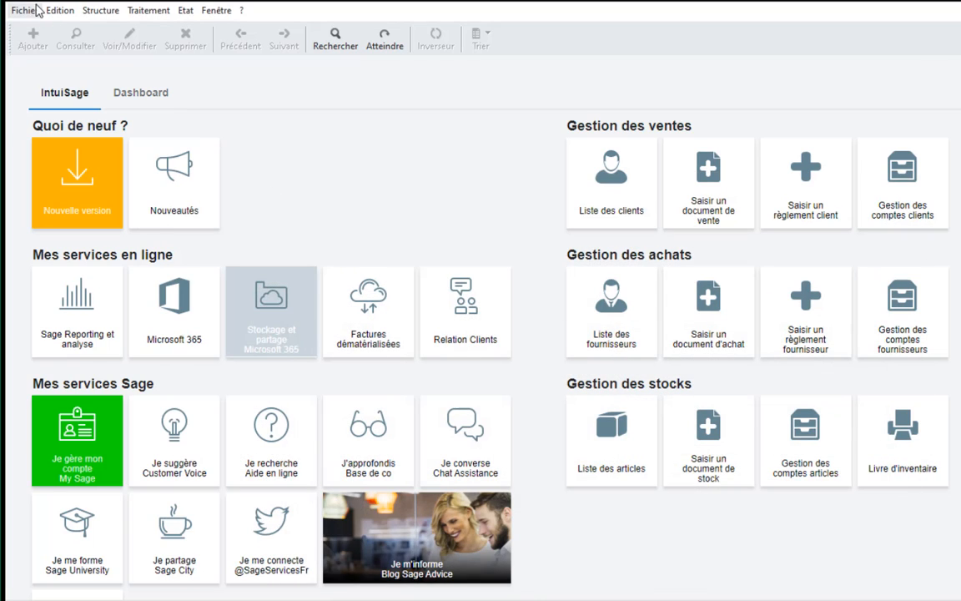
pyautogui.click(93, 12)
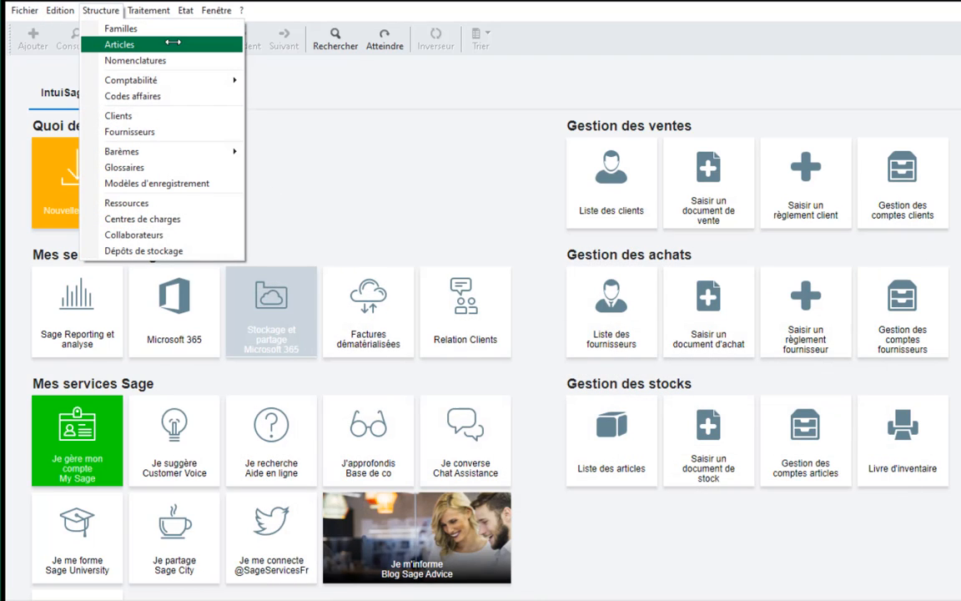
pyautogui.click(121, 28)
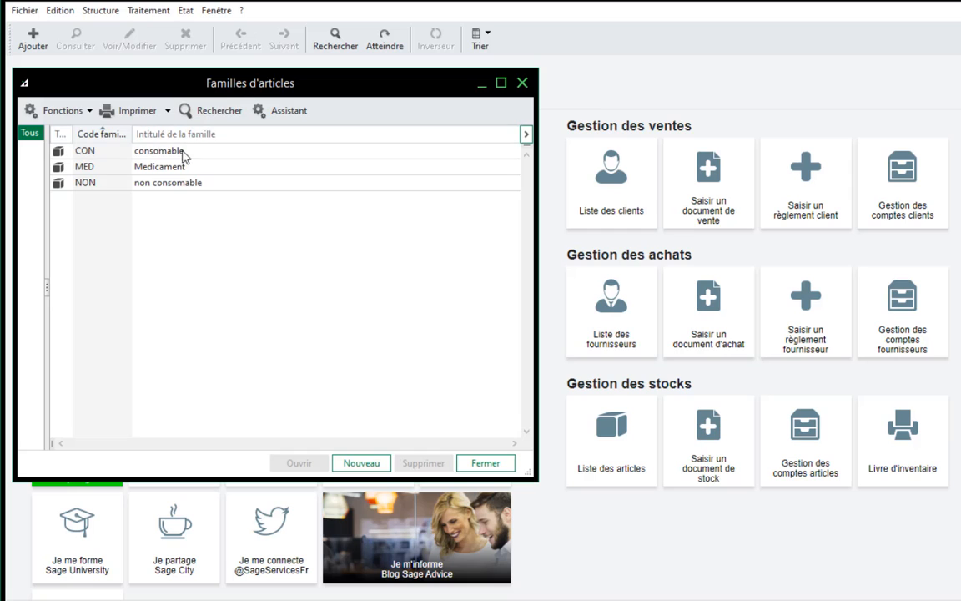
# Open the articles list and place its window beside the article families list
pyautogui.click(117, 12)
pyautogui.click(129, 41)
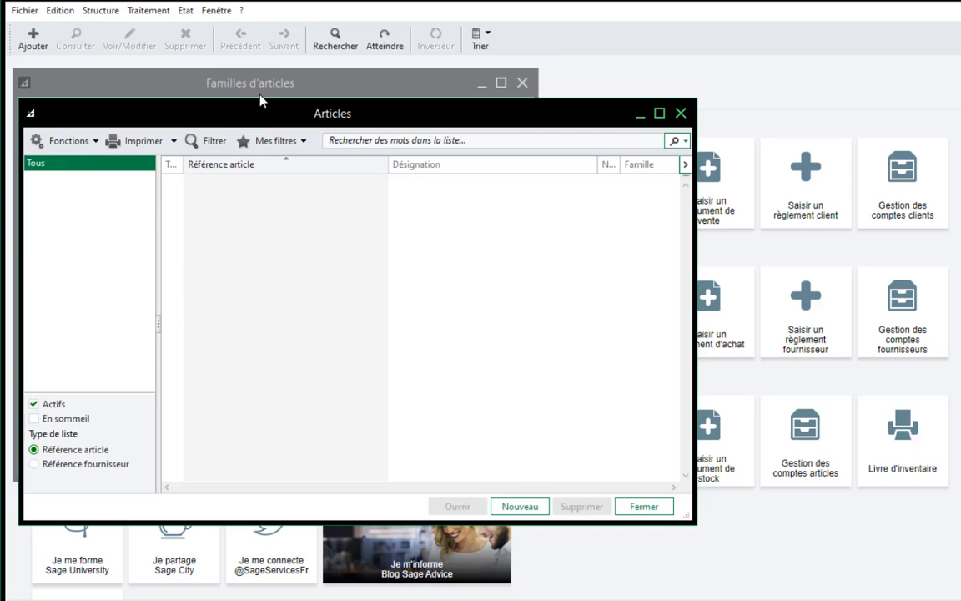
pyautogui.moveTo(258, 110); pyautogui.dragTo(432, 86)
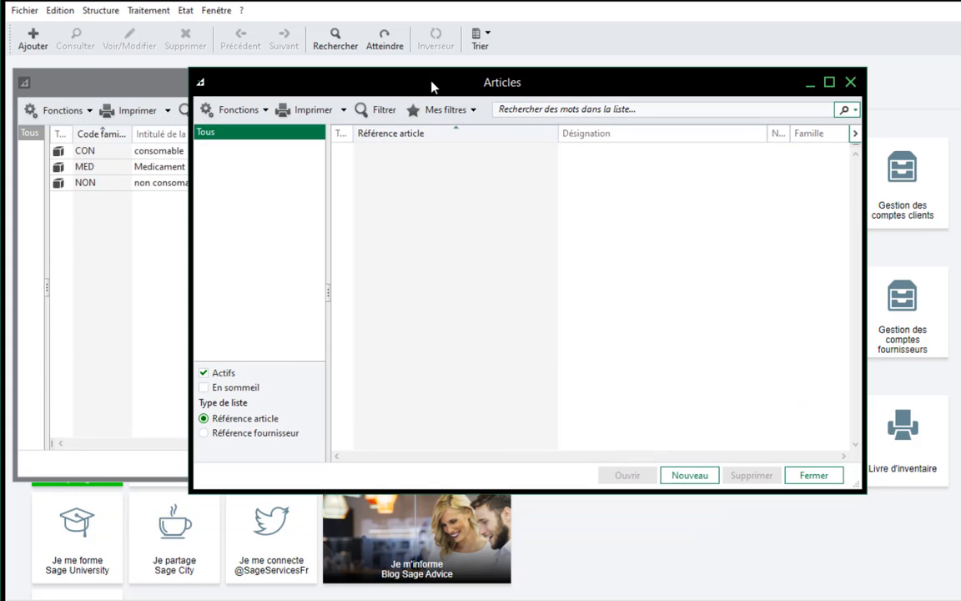
# Import the les articles text file with the custom format file formal import export article
pyautogui.click(24, 10)
pyautogui.moveTo(86, 165)
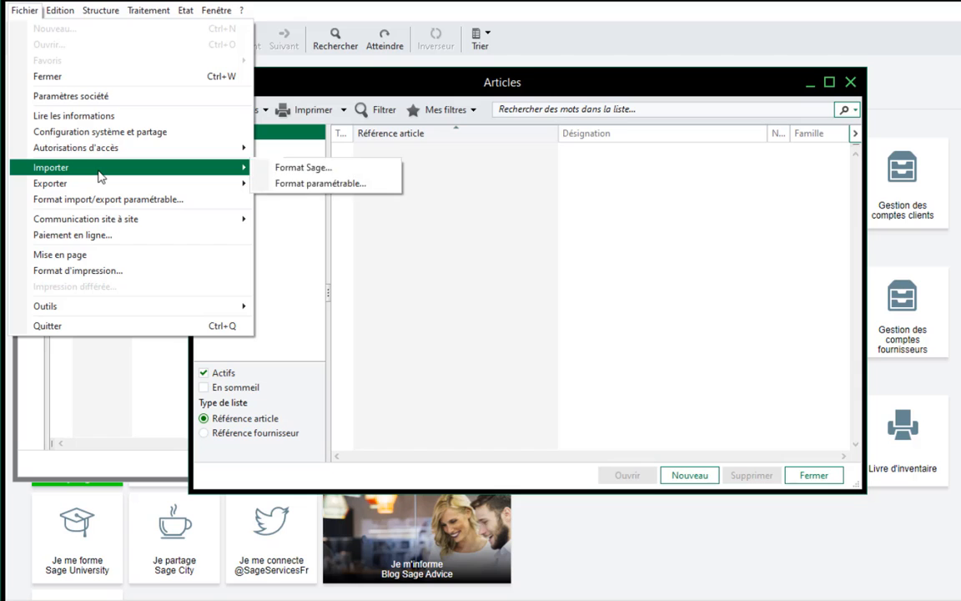
pyautogui.click(321, 184)
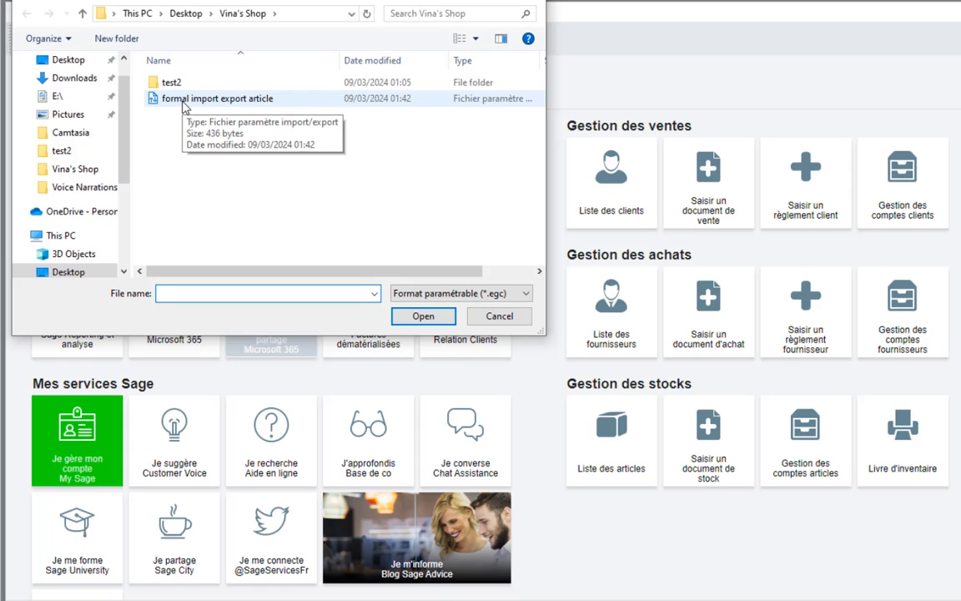
pyautogui.doubleClick(262, 99)
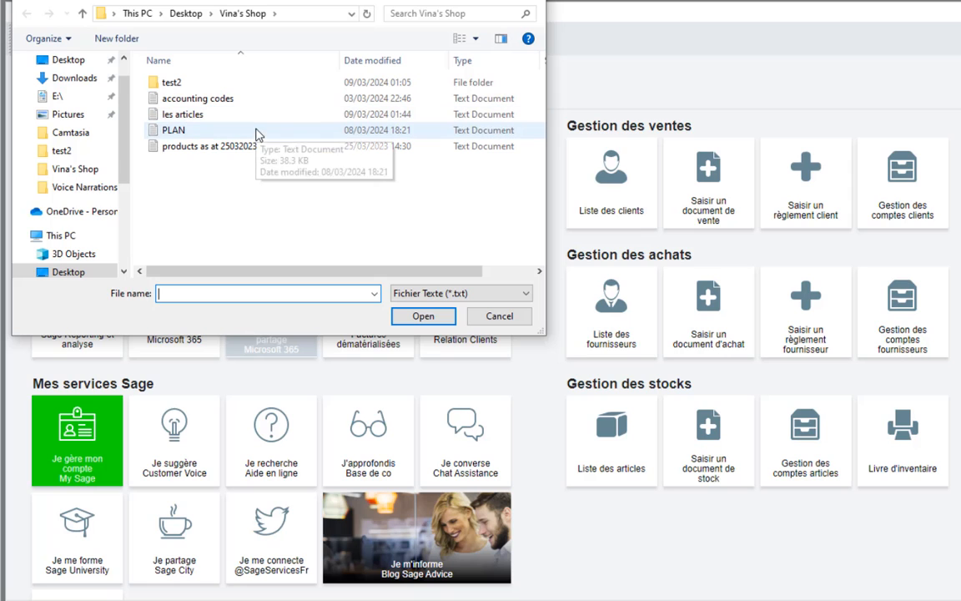
pyautogui.click(175, 118)
pyautogui.doubleClick(175, 118)
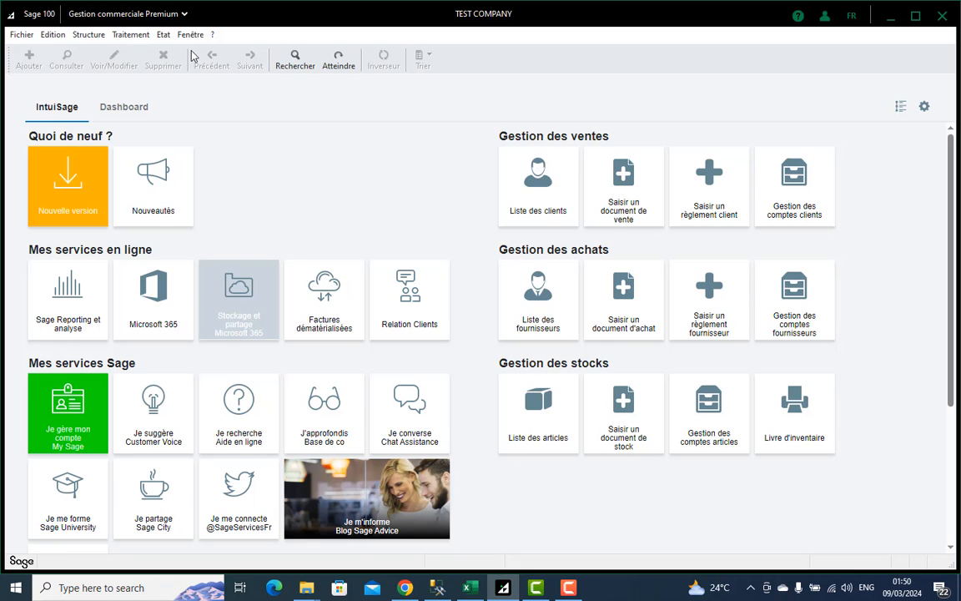
# Open the article families list and the articles list, with the articles list maximized
pyautogui.click(90, 35)
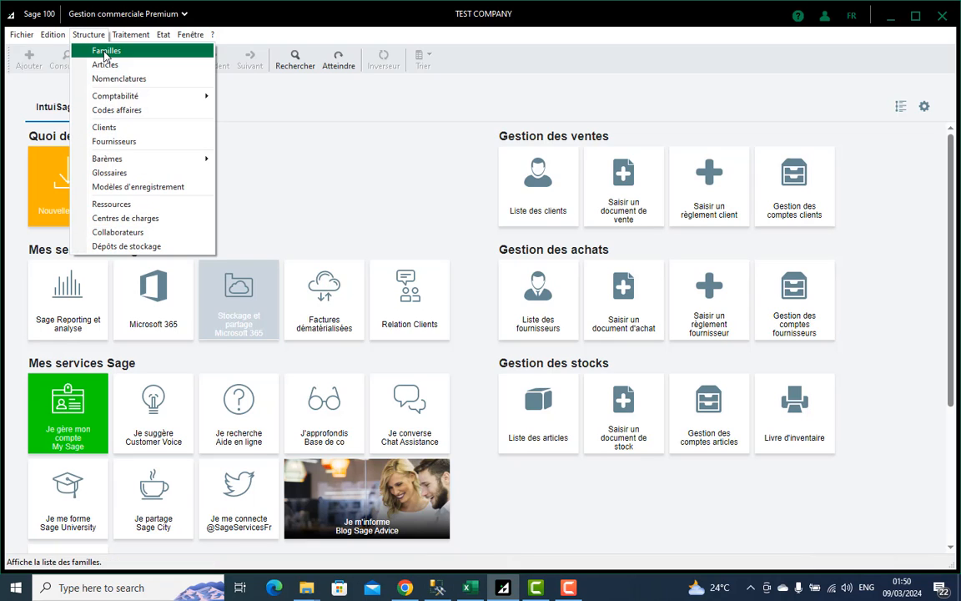
pyautogui.click(105, 53)
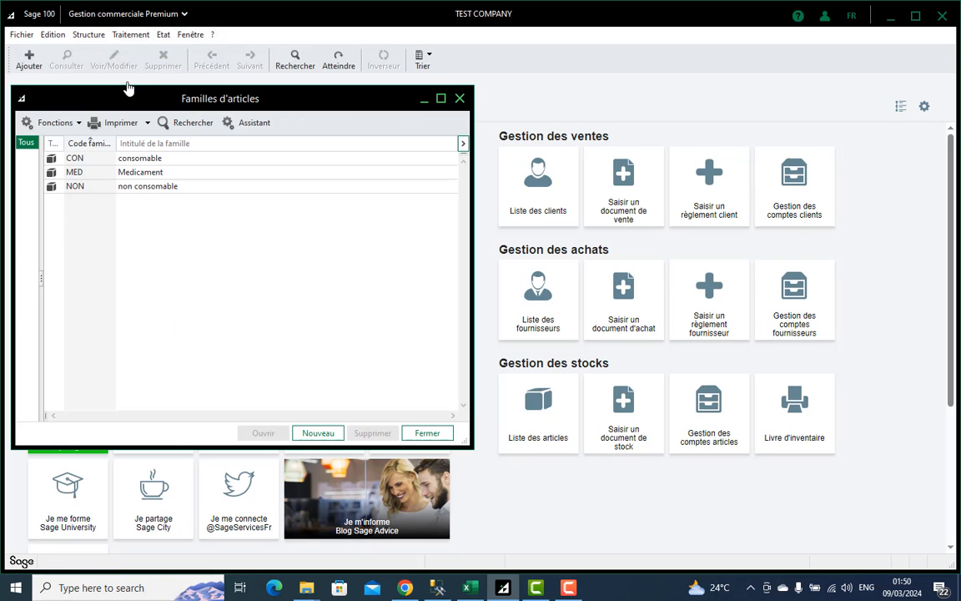
pyautogui.click(91, 35)
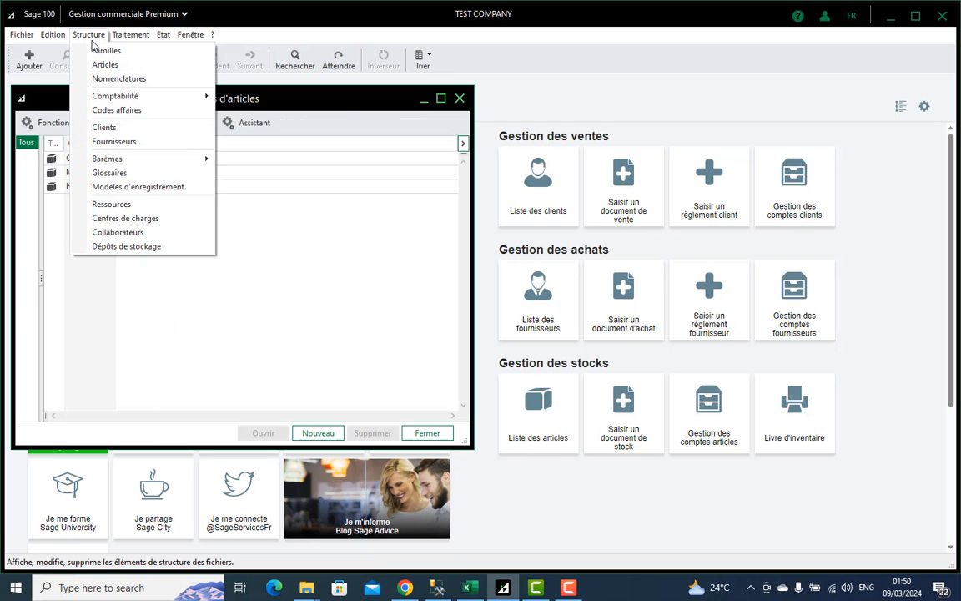
pyautogui.click(104, 66)
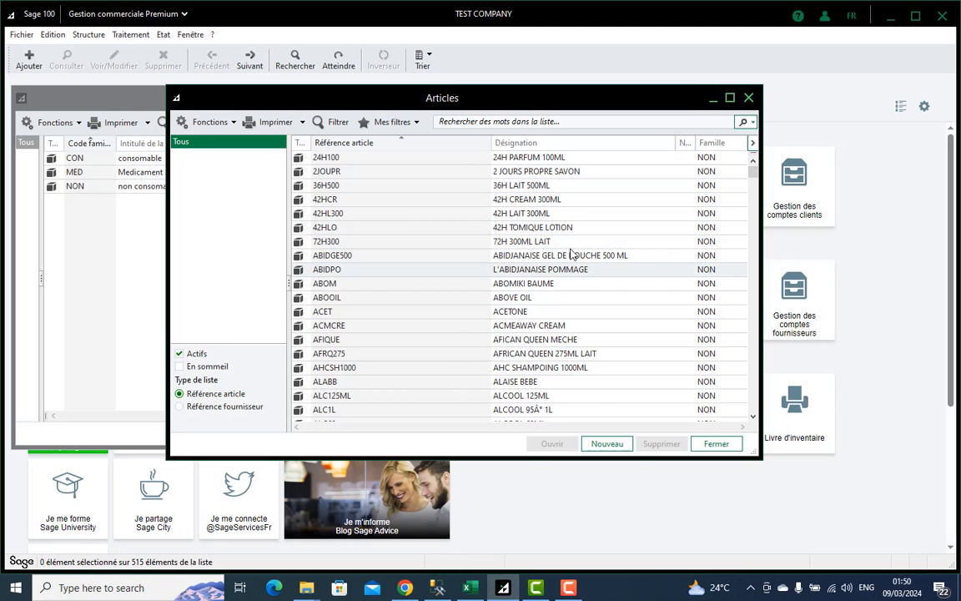
pyautogui.click(730, 98)
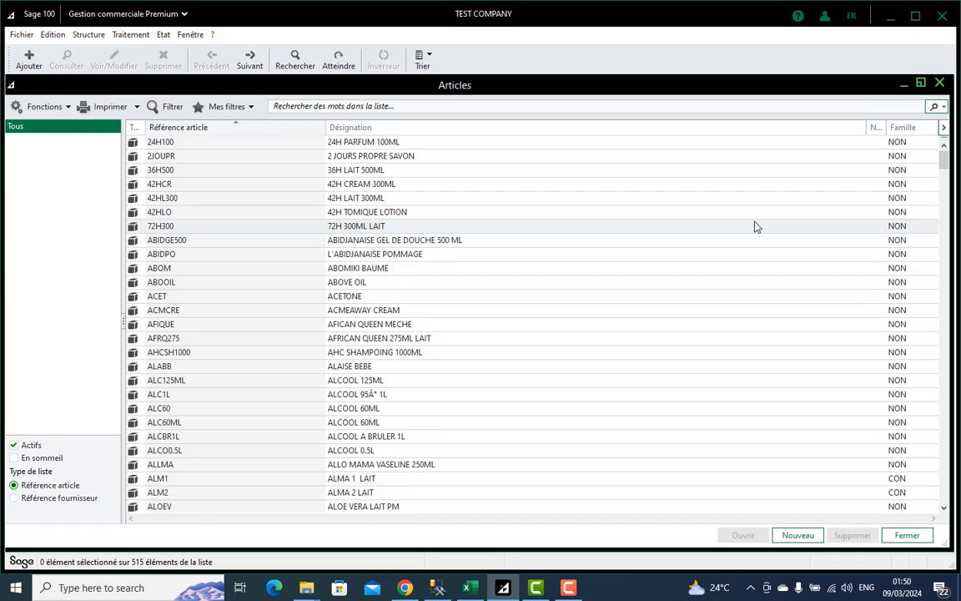
# Add the Prix d'achat and Prix de vente columns to the articles list display
pyautogui.rightClick(460, 164)
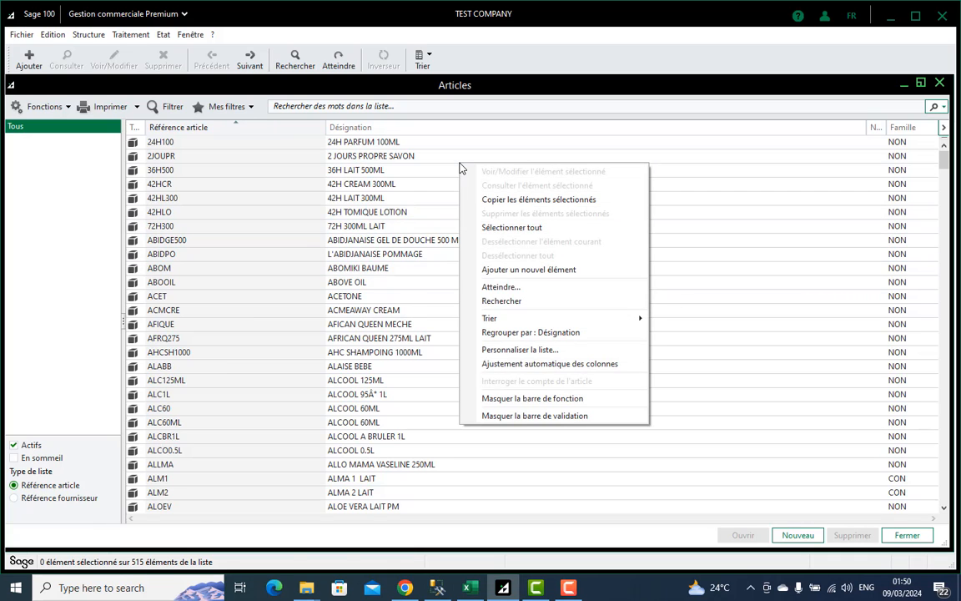
pyautogui.click(494, 349)
pyautogui.click(321, 332)
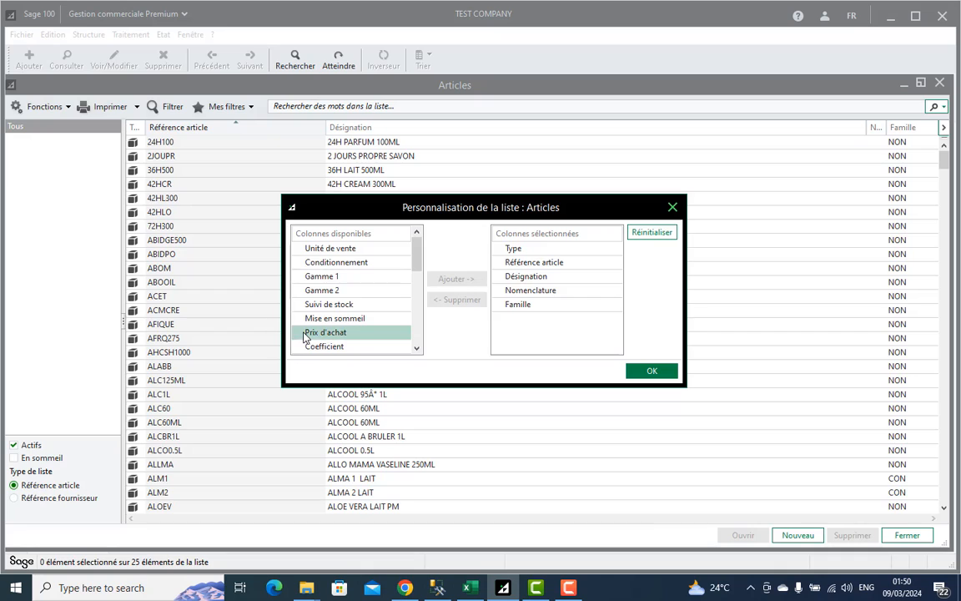
pyautogui.click(457, 279)
pyautogui.click(333, 345)
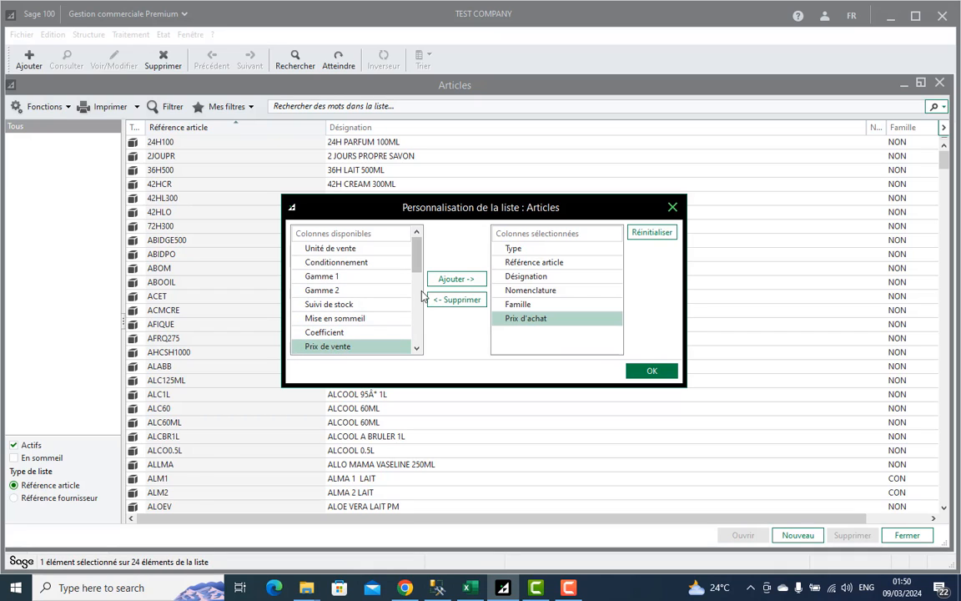
pyautogui.click(457, 279)
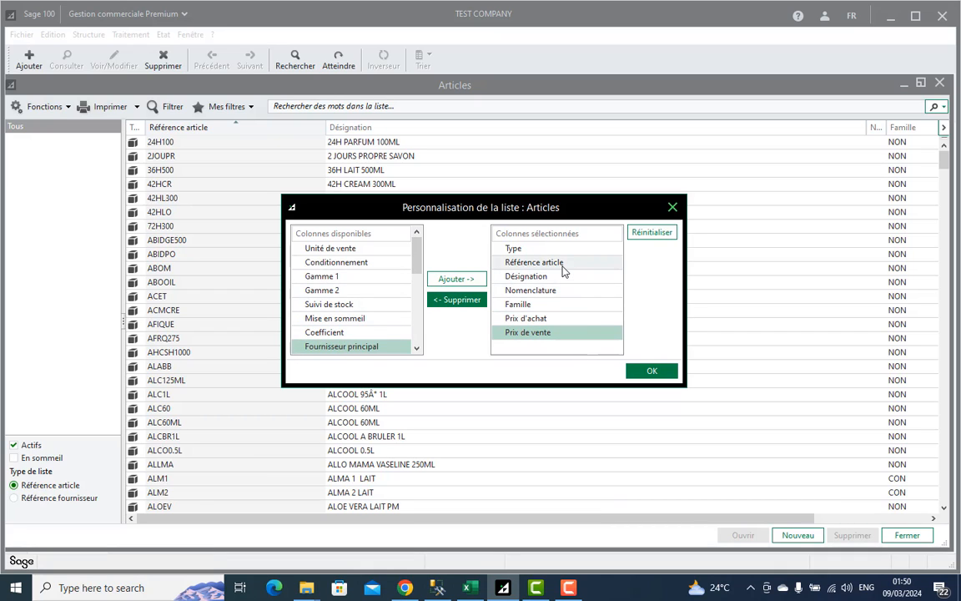
# Remove the Nomenclature and Type columns from the articles list and apply the customized layout
pyautogui.click(551, 290)
pyautogui.click(467, 299)
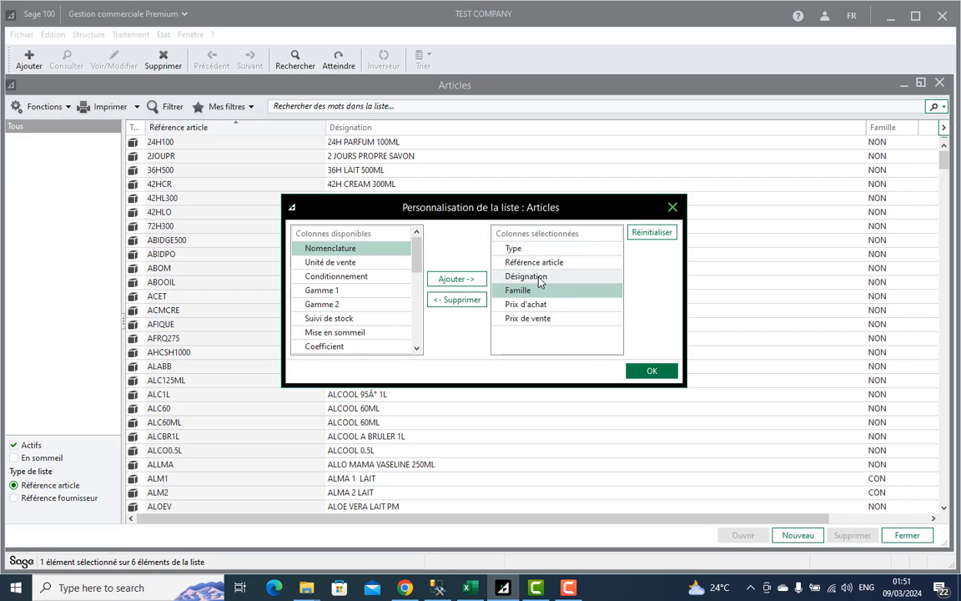
pyautogui.click(478, 302)
pyautogui.click(651, 370)
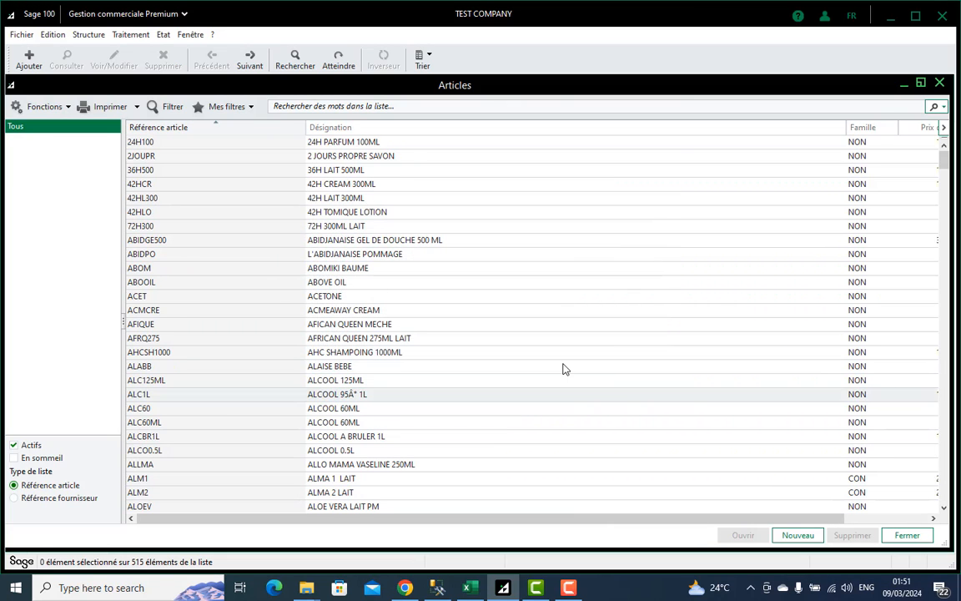
# Fit the articles list columns automatically to their contents and close the list after checking the imported rows
pyautogui.rightClick(564, 369)
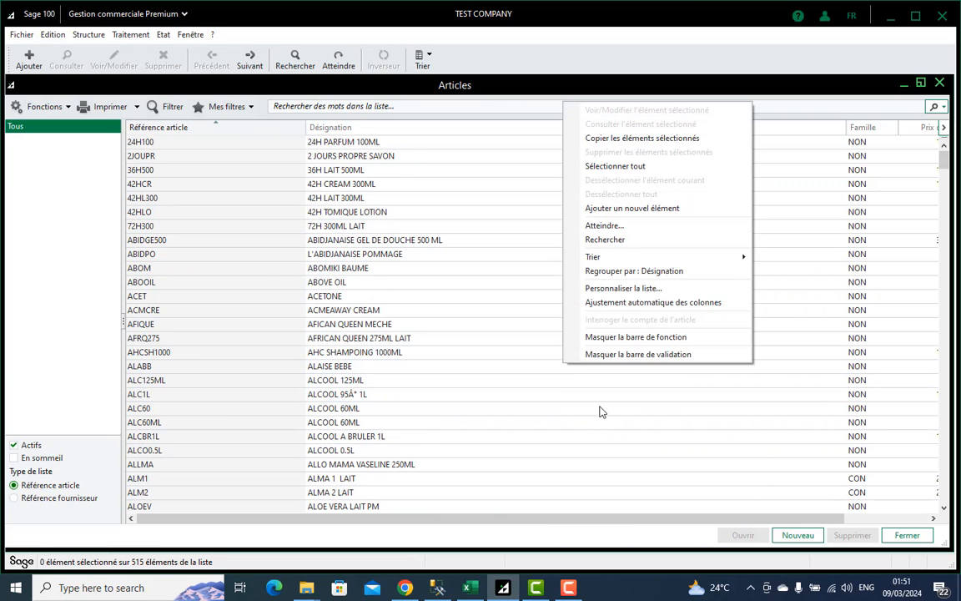
pyautogui.click(632, 306)
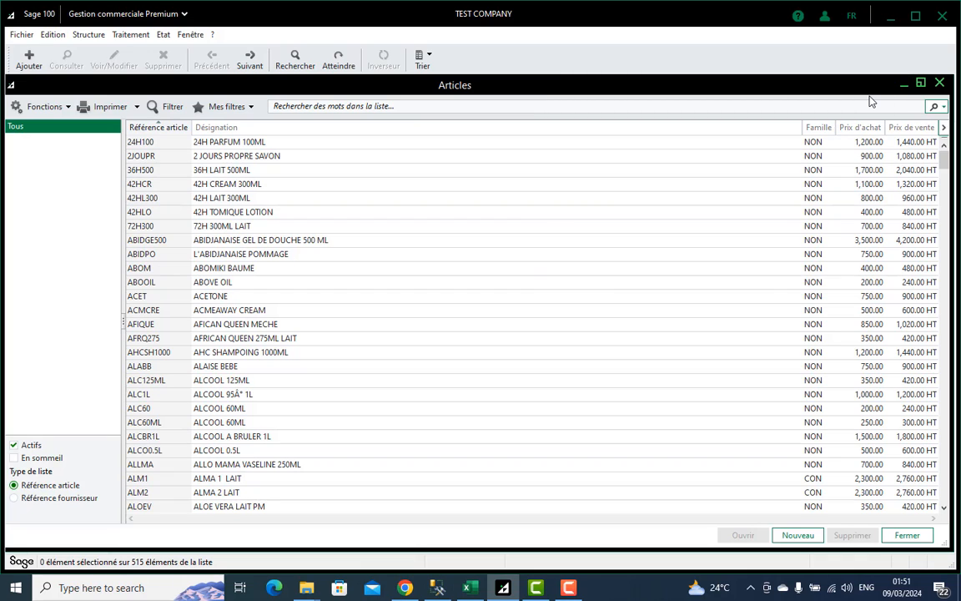
pyautogui.scroll(-2, 751, 268)
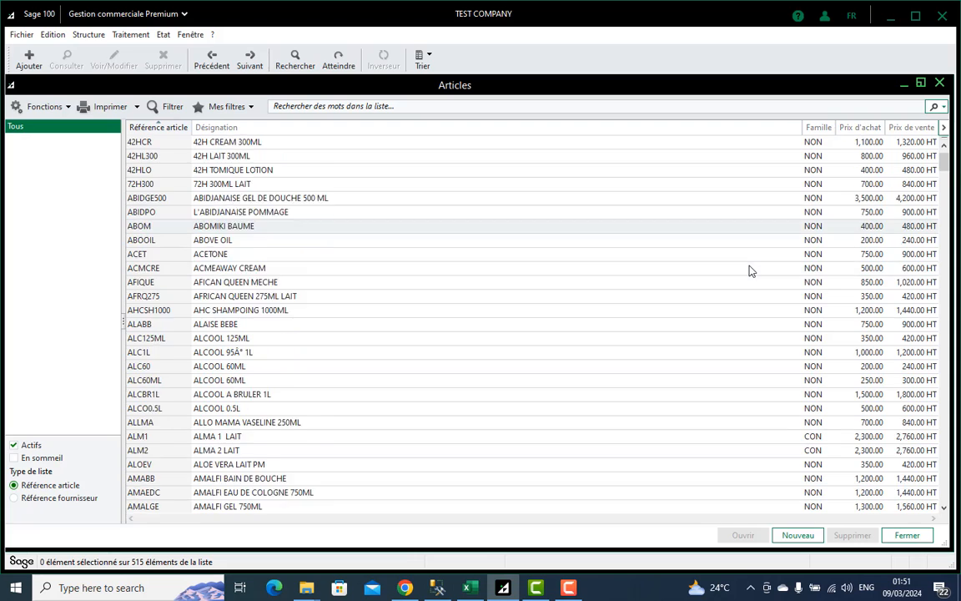
pyautogui.click(940, 83)
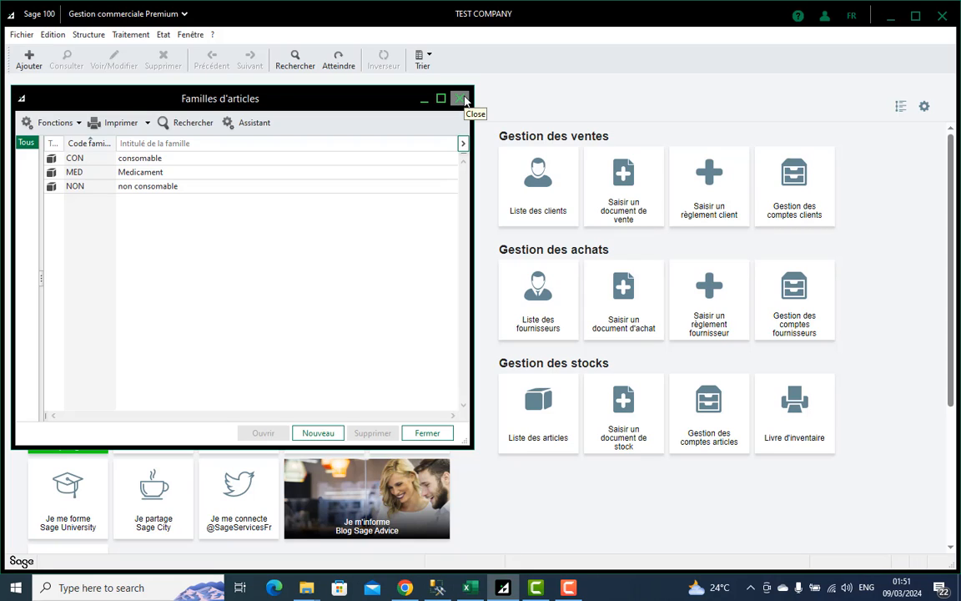
# Reopen the articles list, check its Famille, Prix d'achat and Prix de vente columns, and close it
pyautogui.click(89, 35)
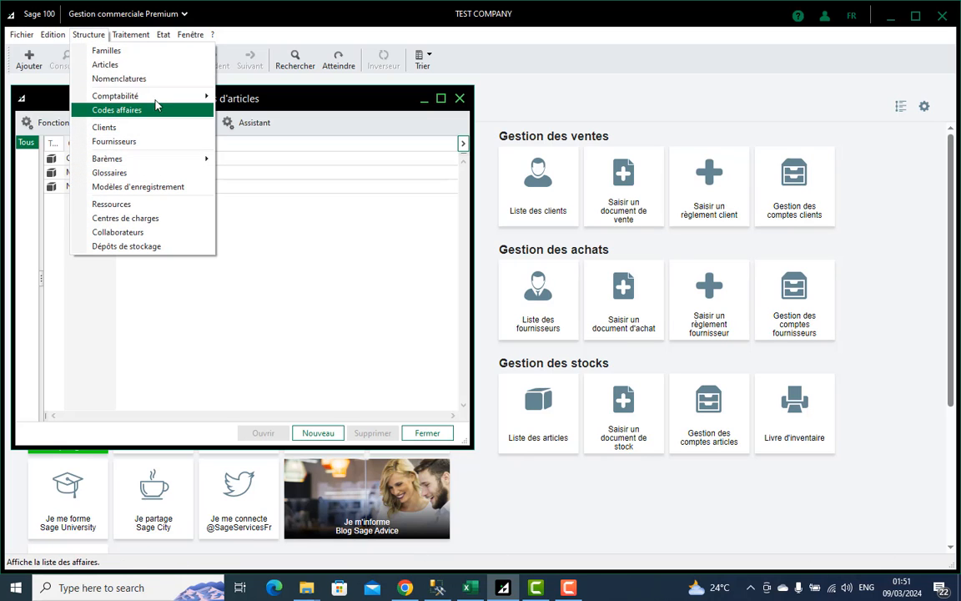
pyautogui.click(157, 64)
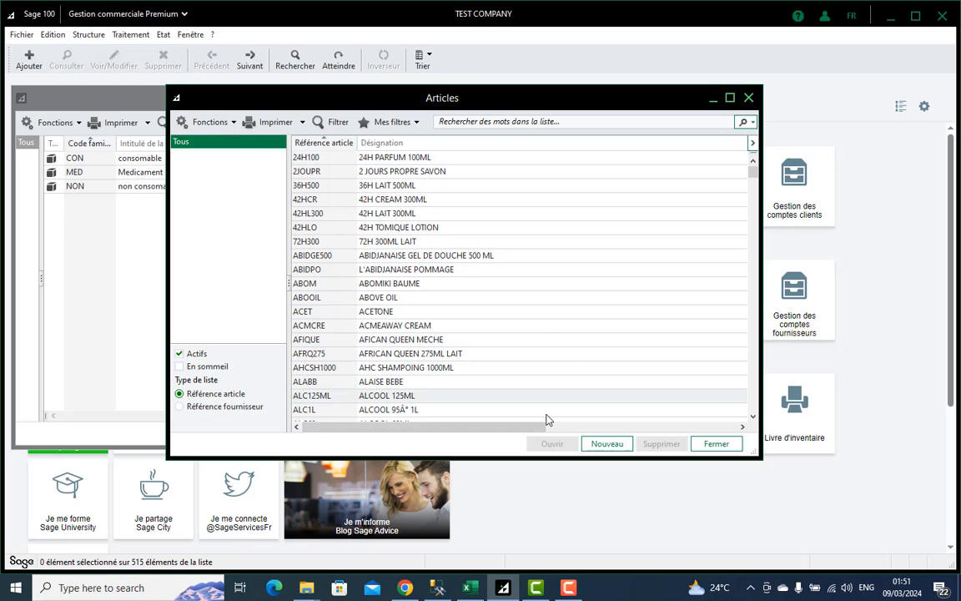
pyautogui.moveTo(541, 426); pyautogui.dragTo(743, 422)
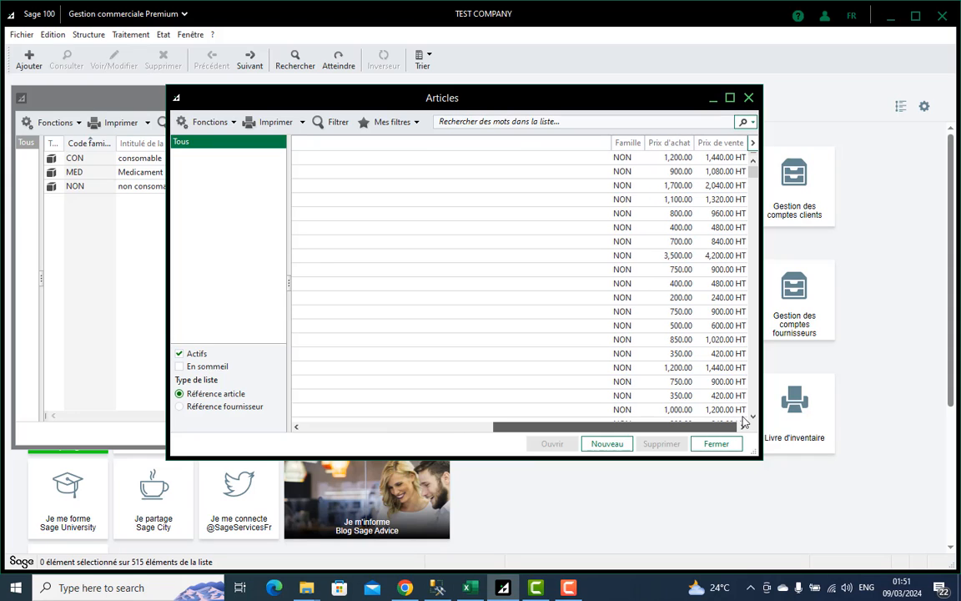
pyautogui.click(748, 99)
# Try to open the stock documents list
pyautogui.click(130, 34)
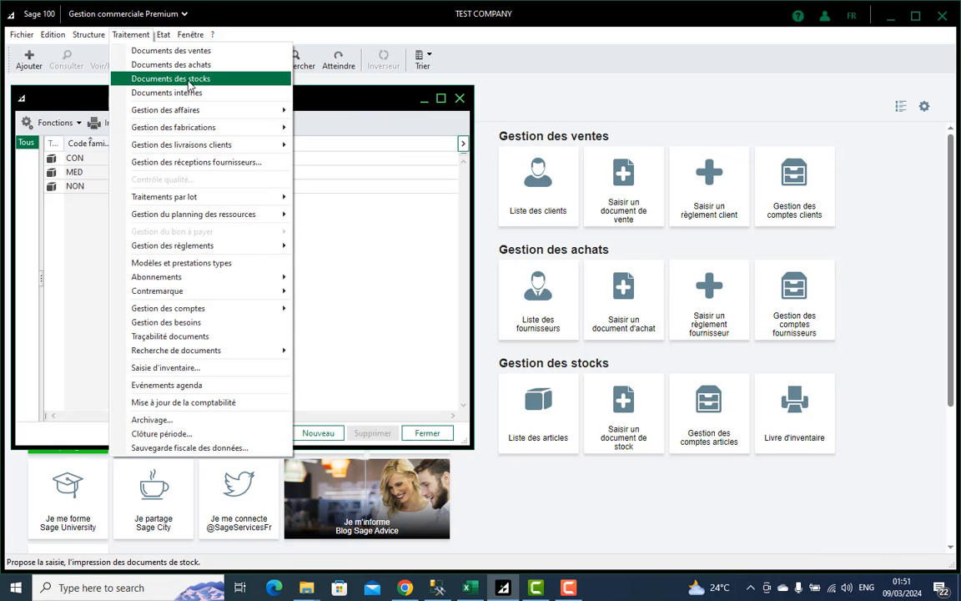
pyautogui.click(188, 80)
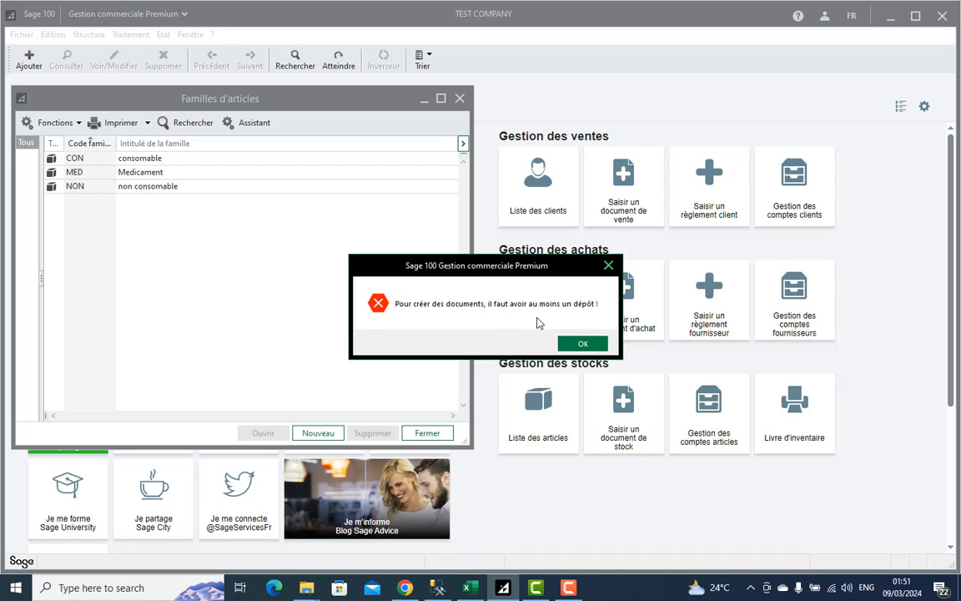
pyautogui.click(584, 343)
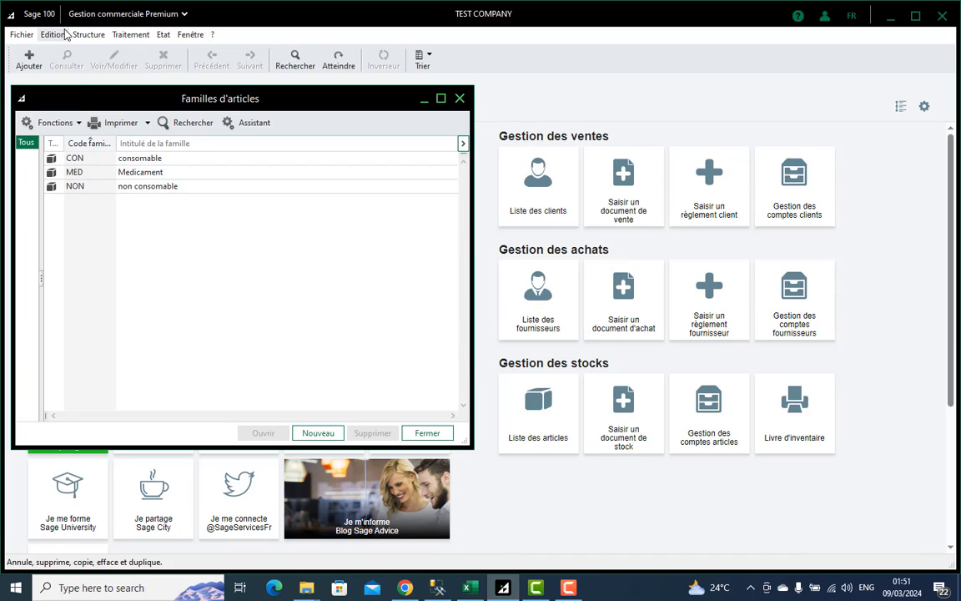
# Create a storage depot titled point de vents as the main depot
pyautogui.click(89, 34)
pyautogui.click(123, 247)
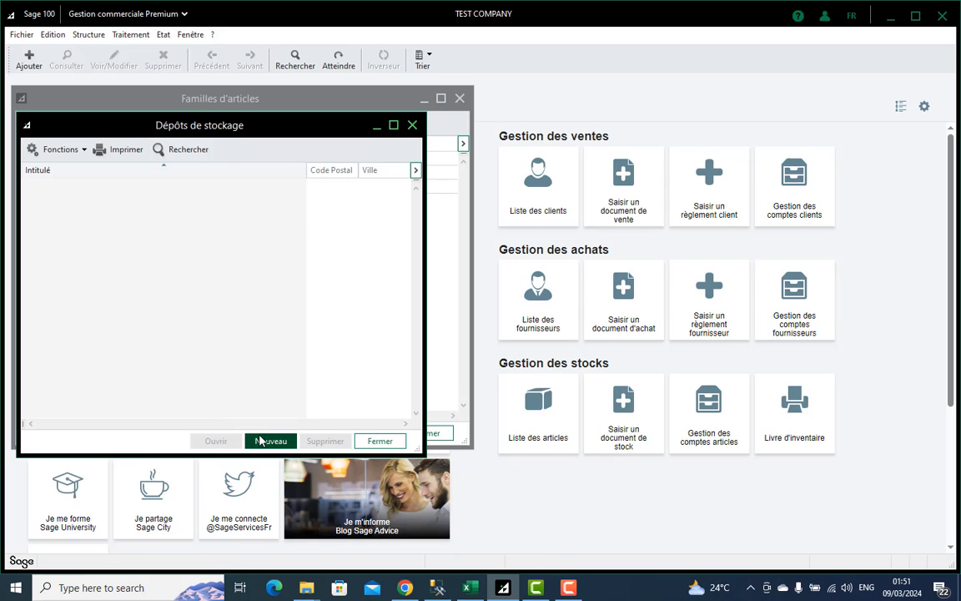
pyautogui.click(265, 441)
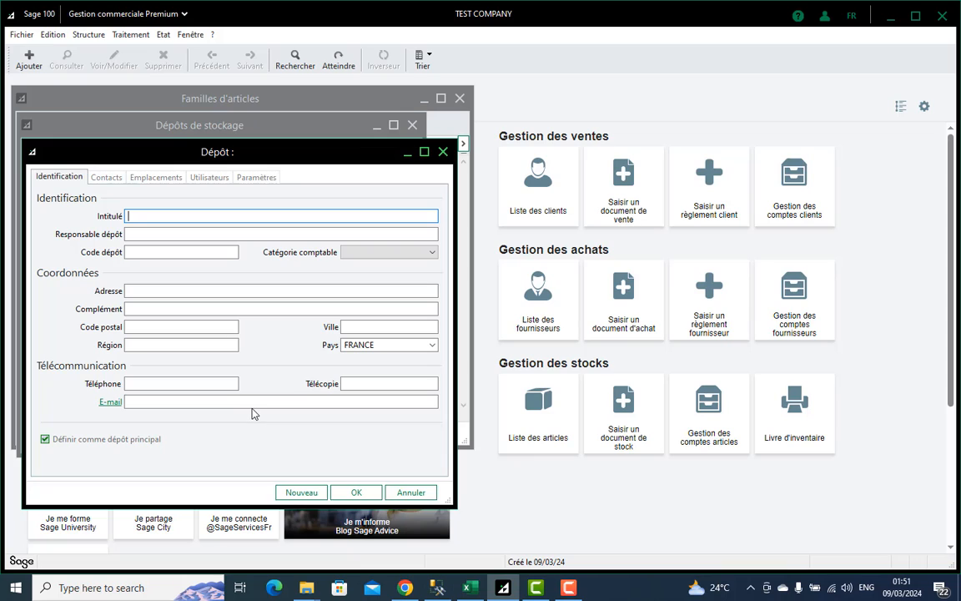
pyautogui.write('point de vents')
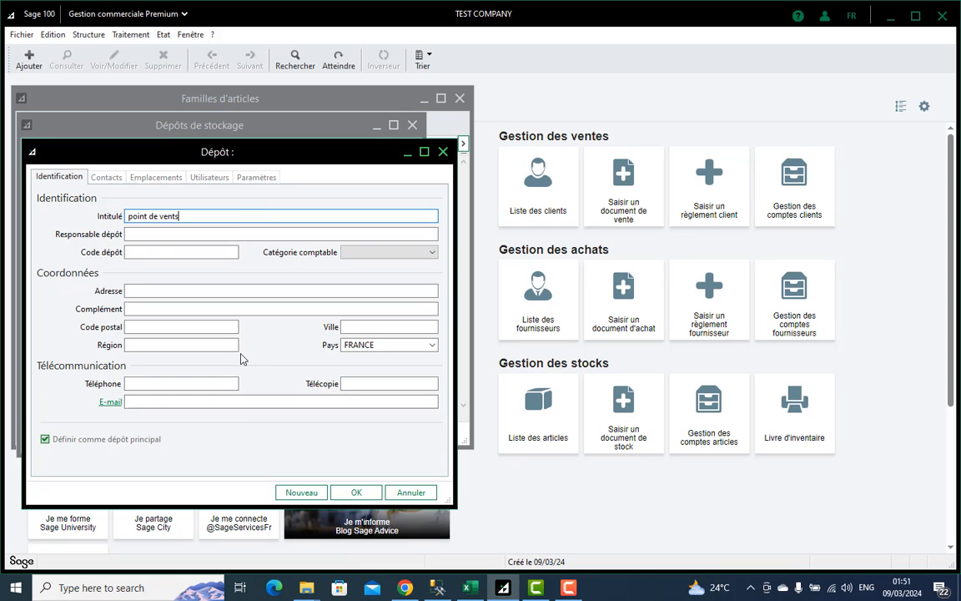
pyautogui.click(357, 492)
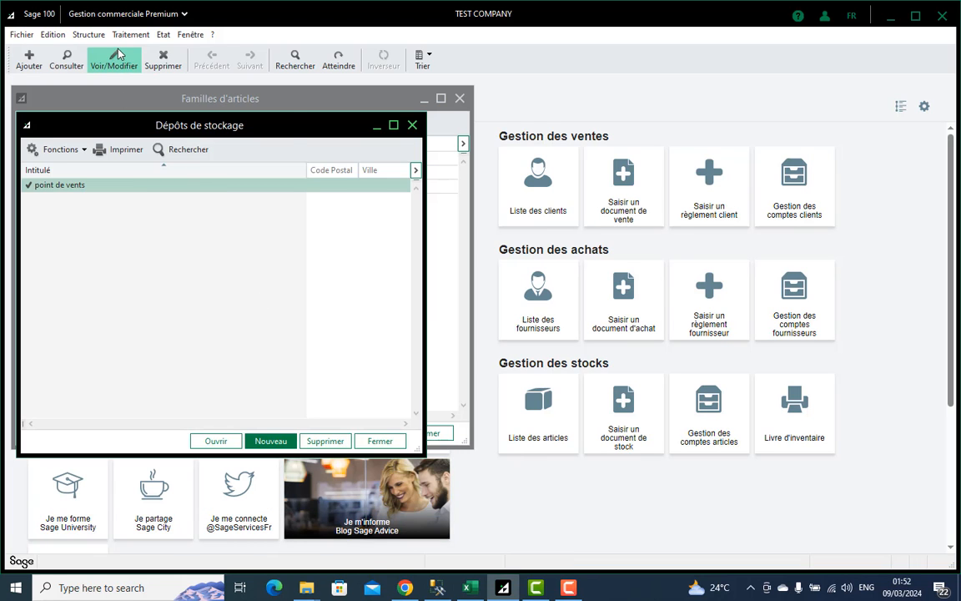
# Open the stock documents list, show only Mouvement d'entrée documents and move the window clear of the depot list
pyautogui.click(128, 38)
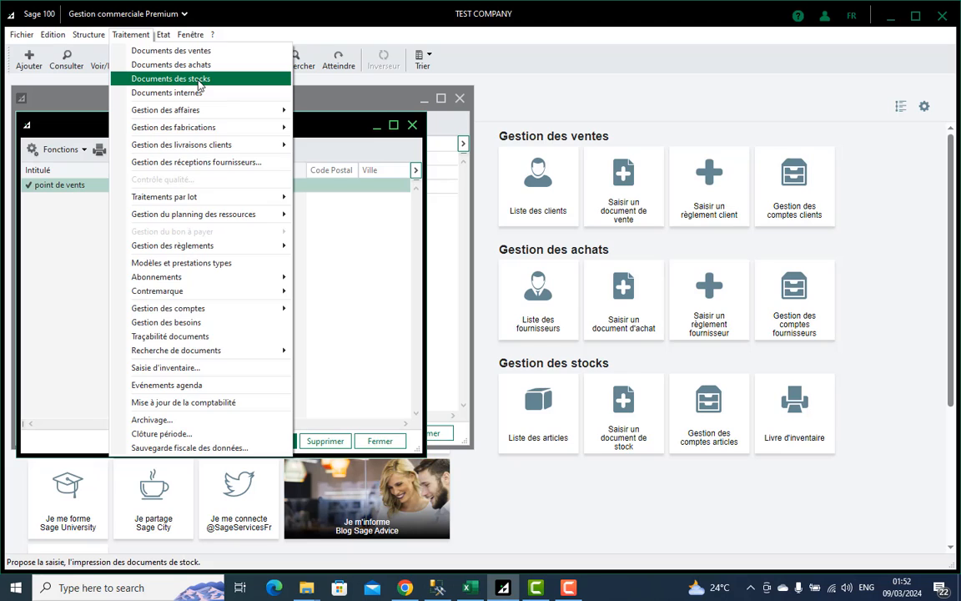
pyautogui.click(170, 78)
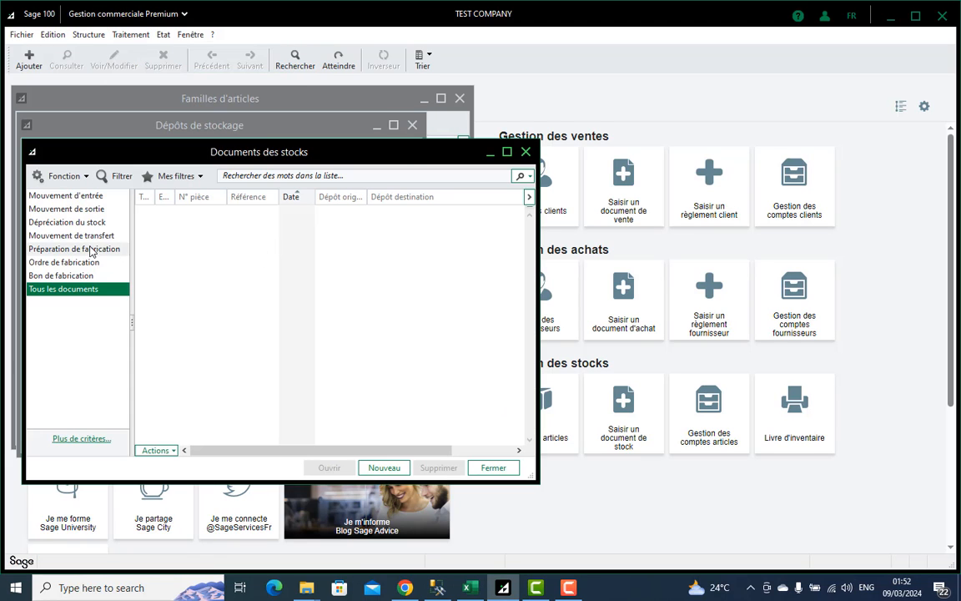
pyautogui.click(86, 196)
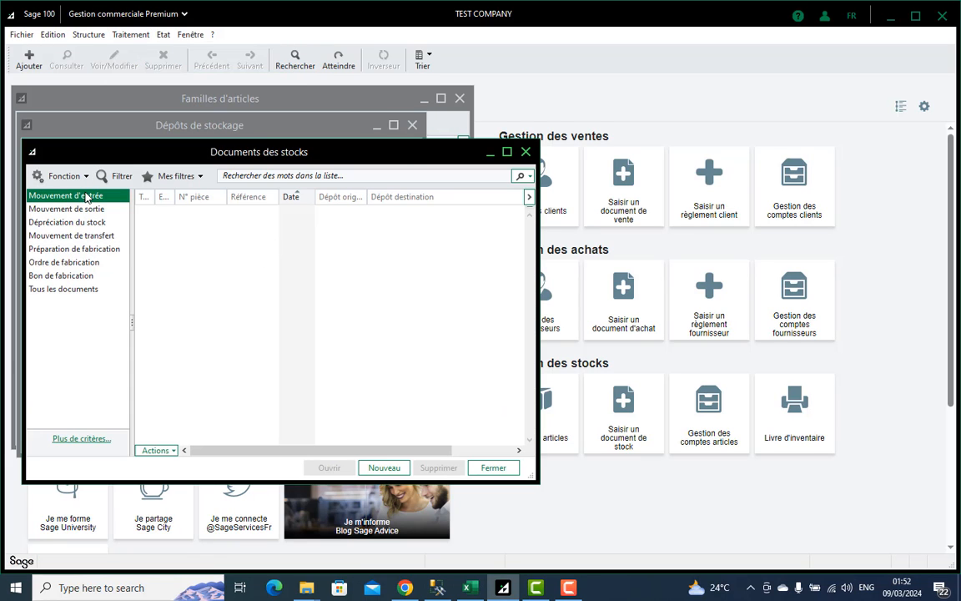
pyautogui.moveTo(307, 159); pyautogui.dragTo(450, 175)
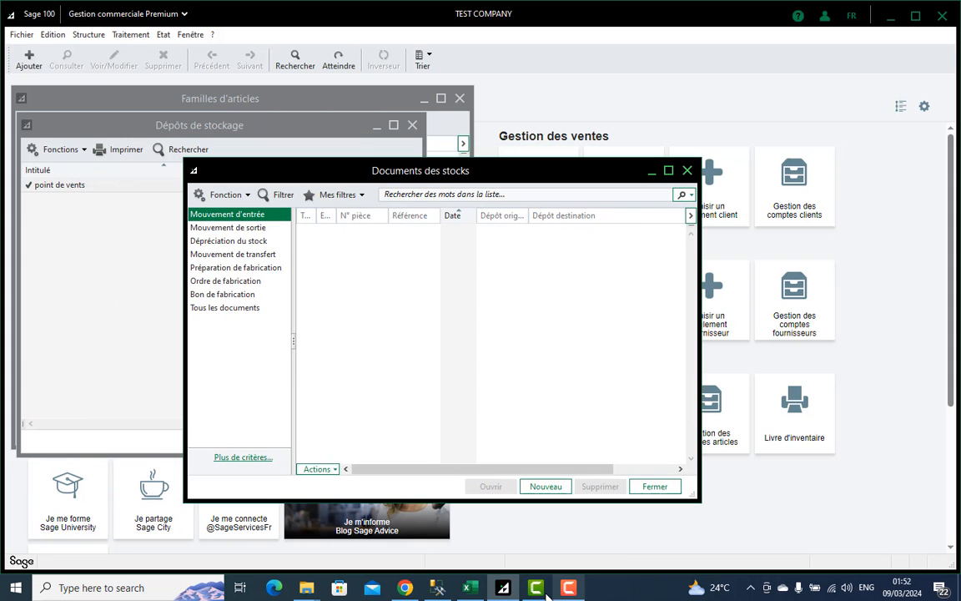
# Switch to the Excel article list, review the Qte column, and return to Sage 100
pyautogui.click(477, 587)
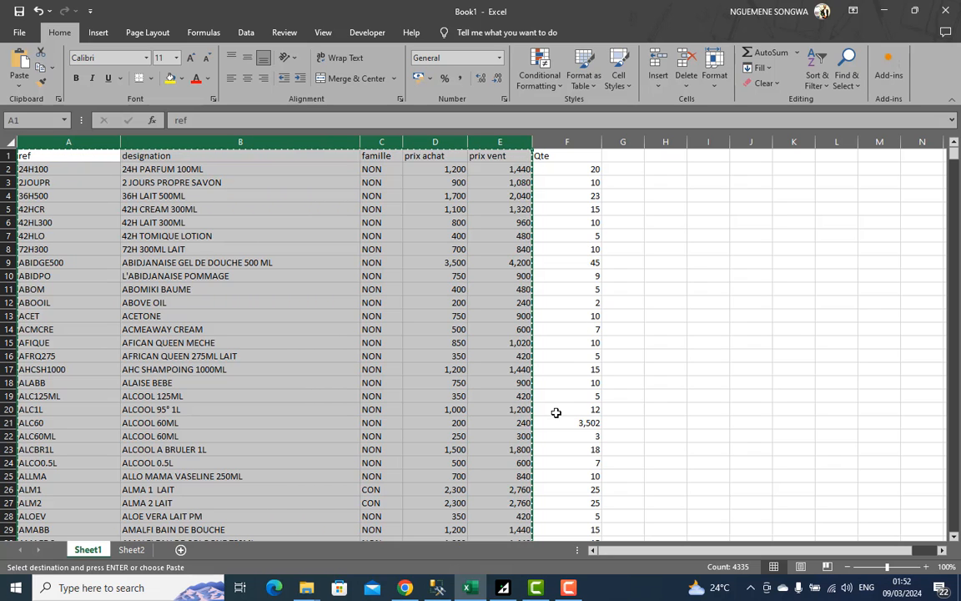
pyautogui.scroll(-11, 576, 206)
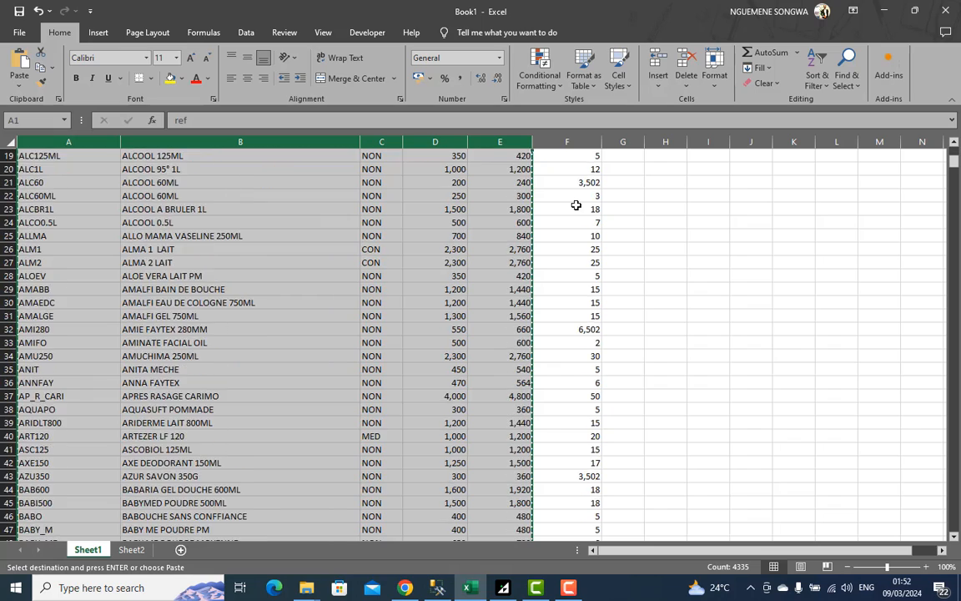
pyautogui.scroll(-10, 576, 205)
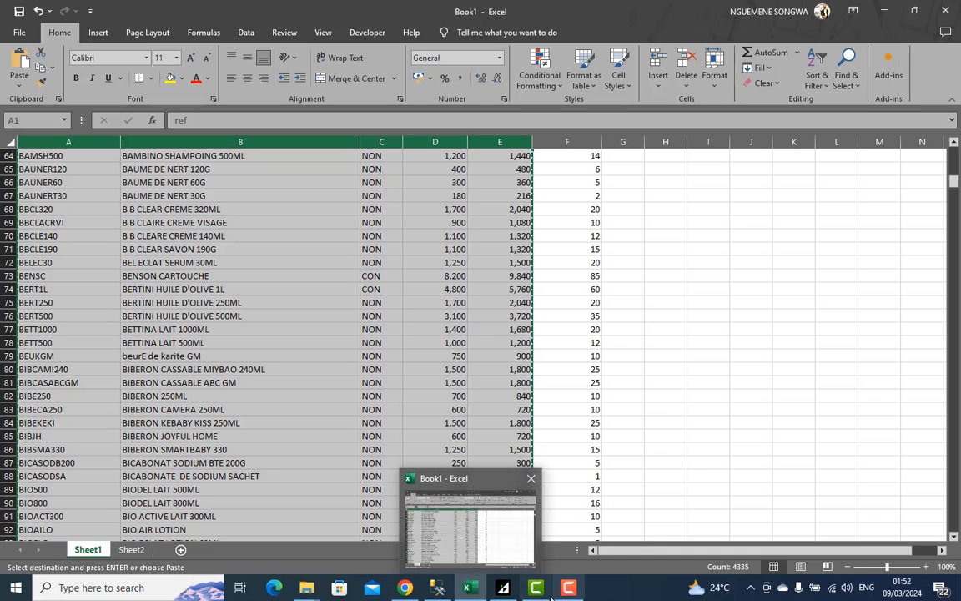
pyautogui.click(499, 594)
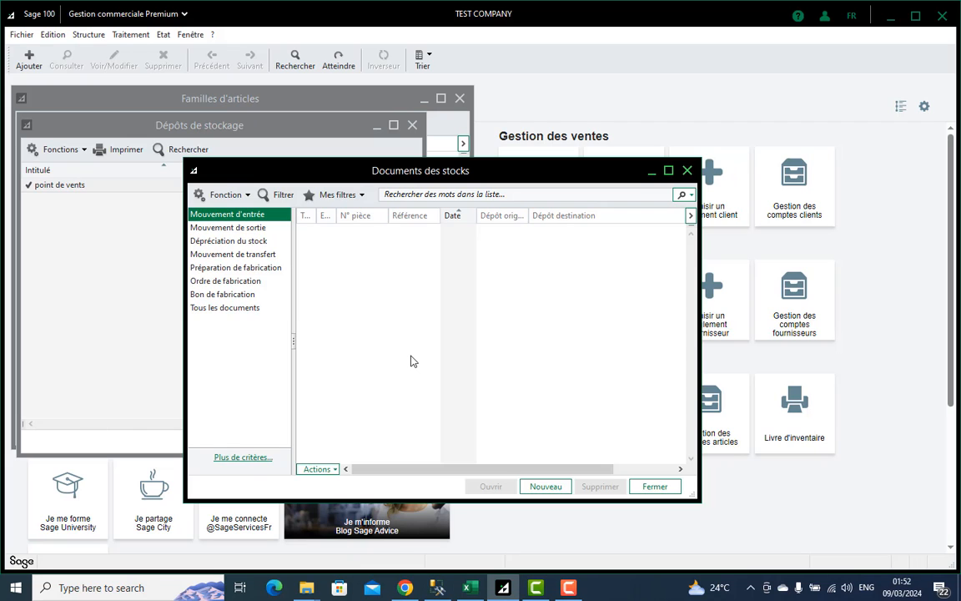
# Create a Mouvement d'entrée stock document for the point de vents depot and validate its header
pyautogui.click(547, 486)
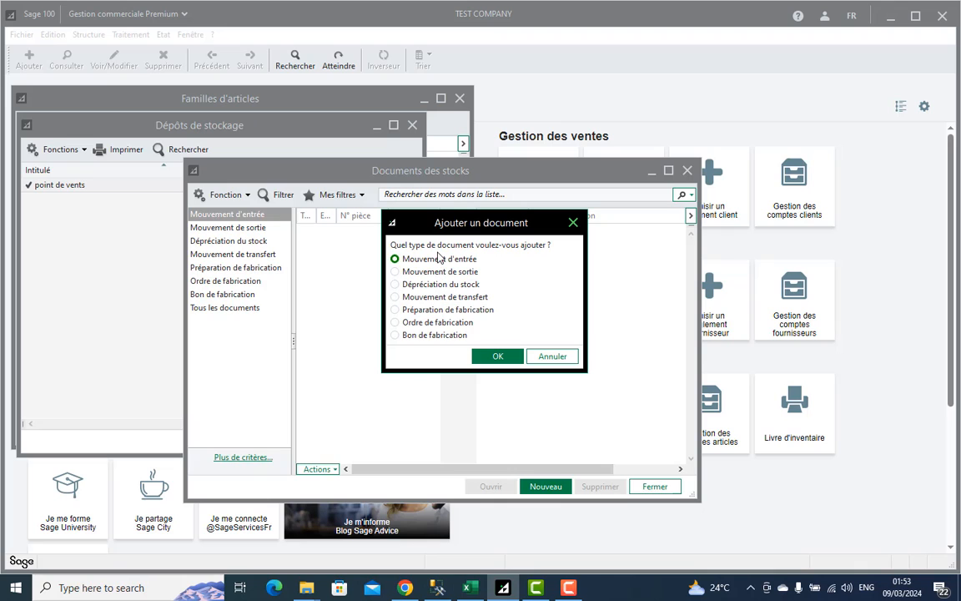
pyautogui.click(495, 356)
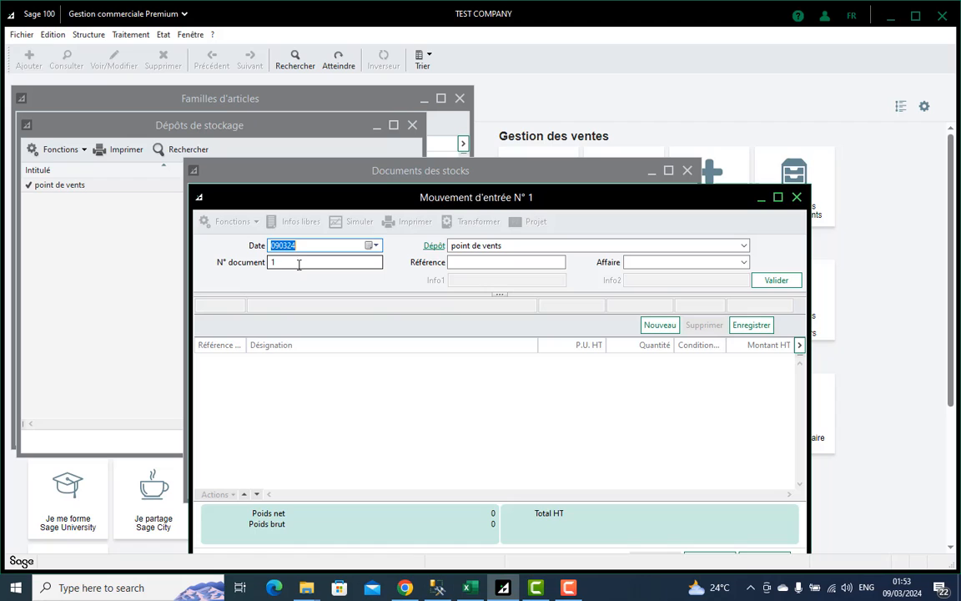
pyautogui.click(797, 280)
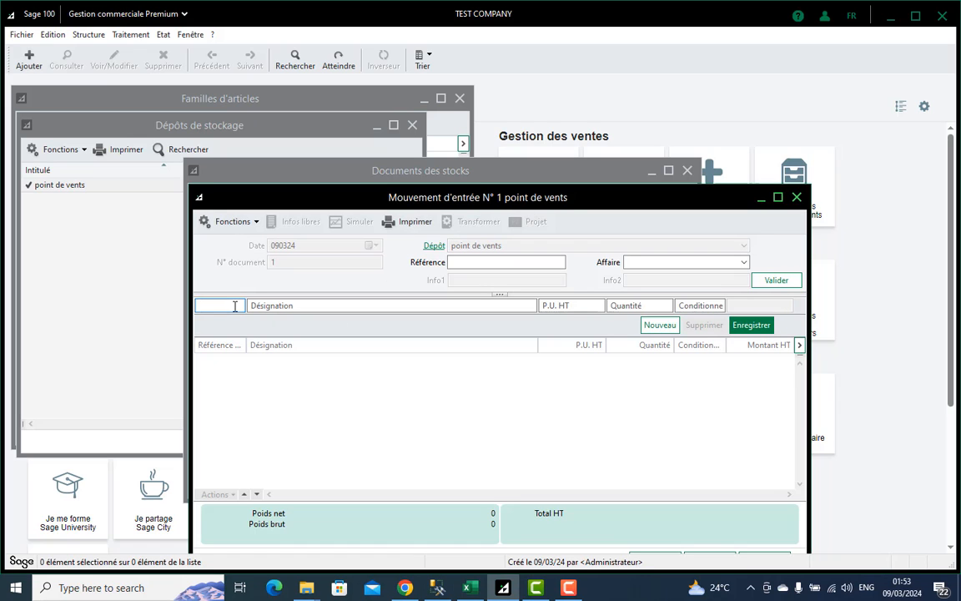
# Add article 24H100 to the entry document with a quantity of 10 and save the line
pyautogui.write('2')
pyautogui.press('Tab')
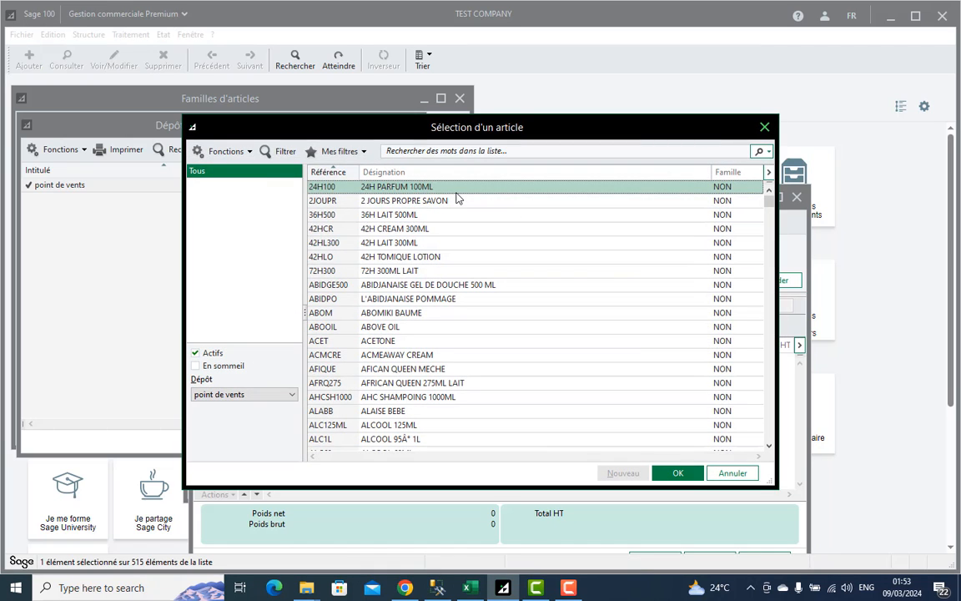
pyautogui.doubleClick(455, 189)
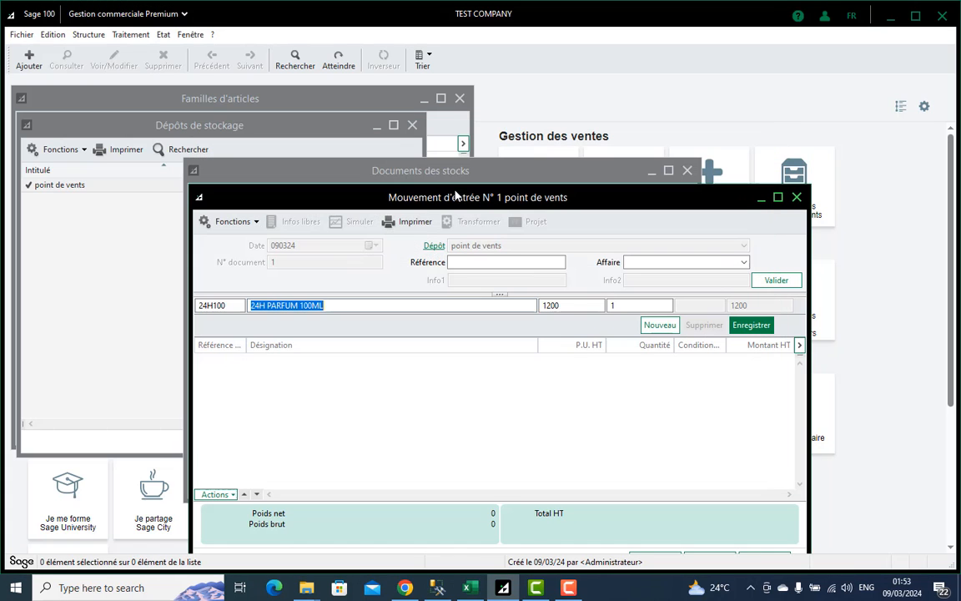
pyautogui.click(623, 303)
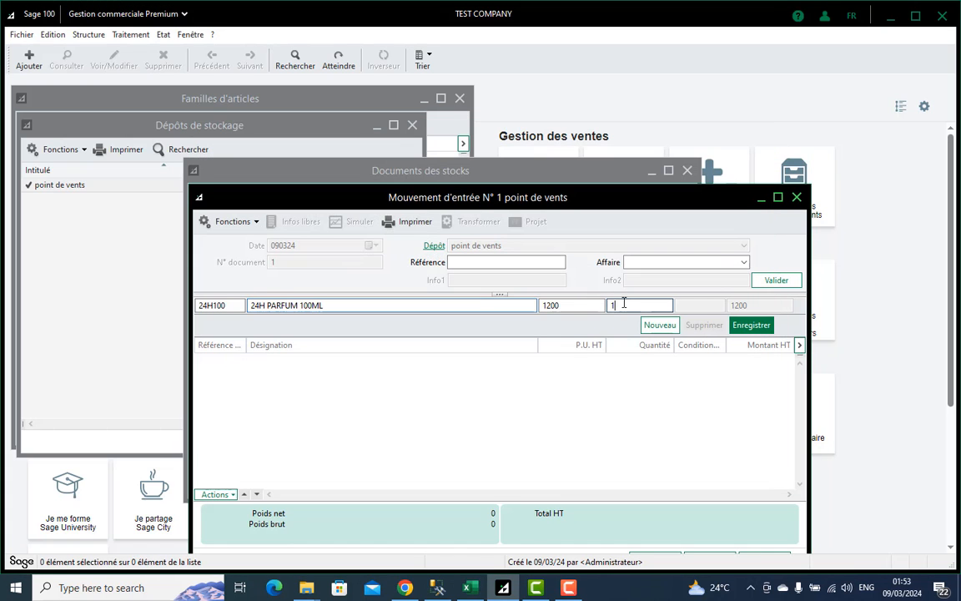
pyautogui.click(745, 325)
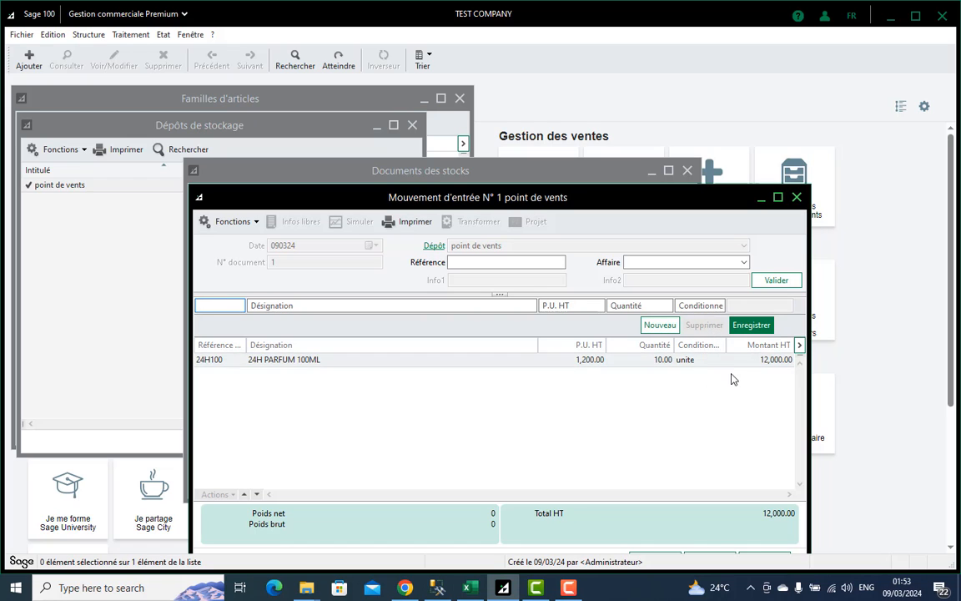
# Open the articles list and add the Stock disponible column to its displayed columns
pyautogui.click(88, 35)
pyautogui.click(93, 65)
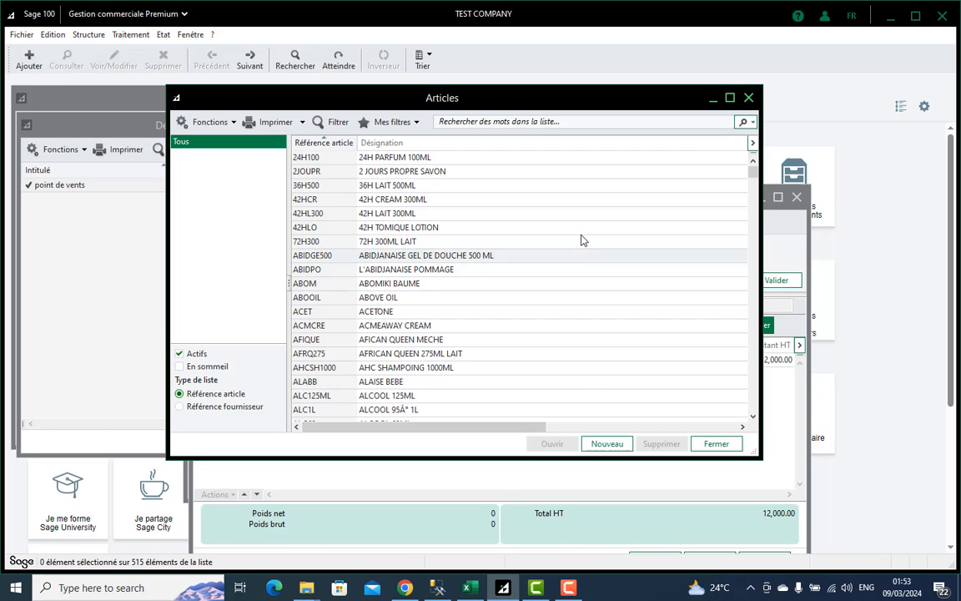
pyautogui.rightClick(554, 180)
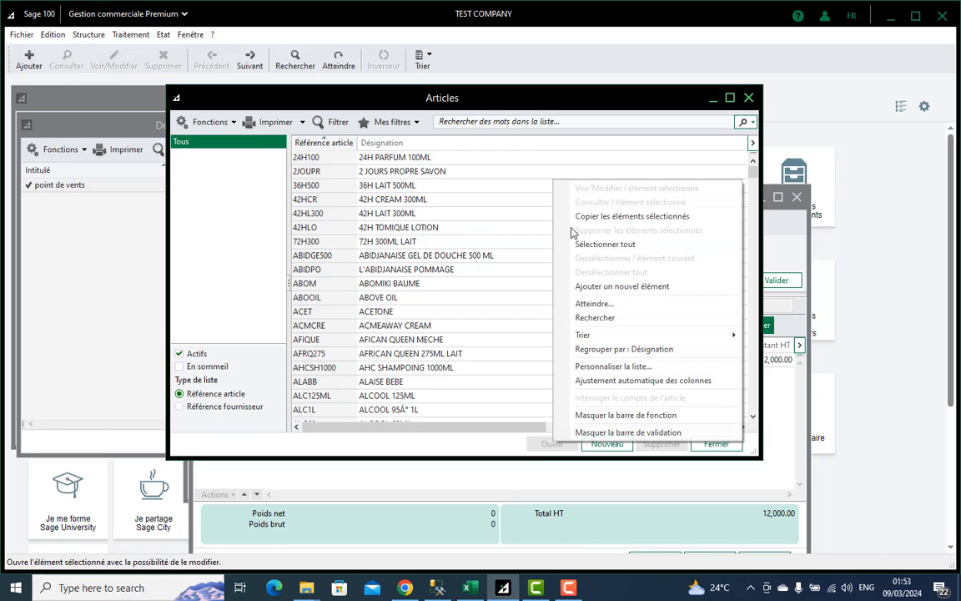
pyautogui.click(588, 368)
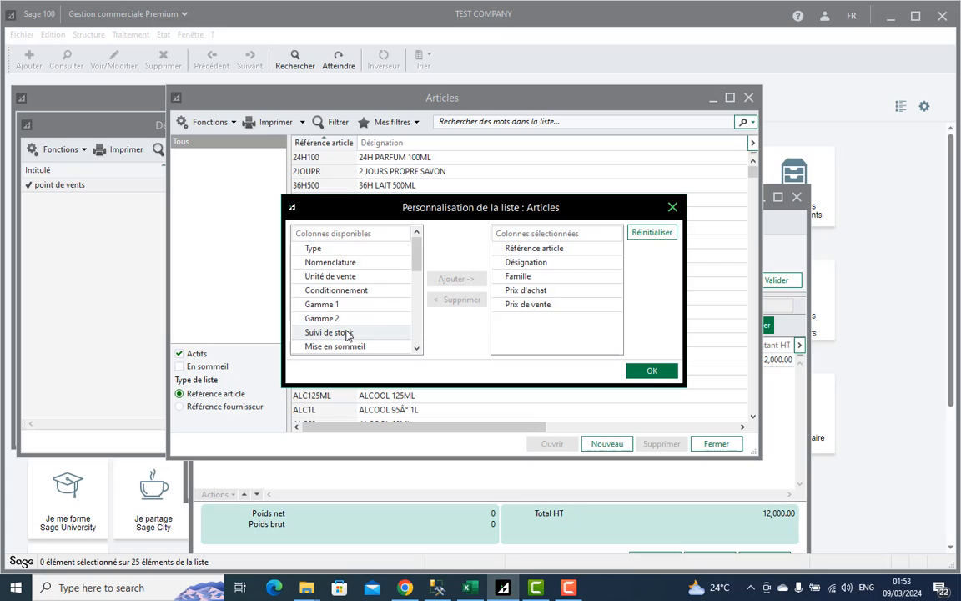
pyautogui.moveTo(416, 254); pyautogui.dragTo(420, 299)
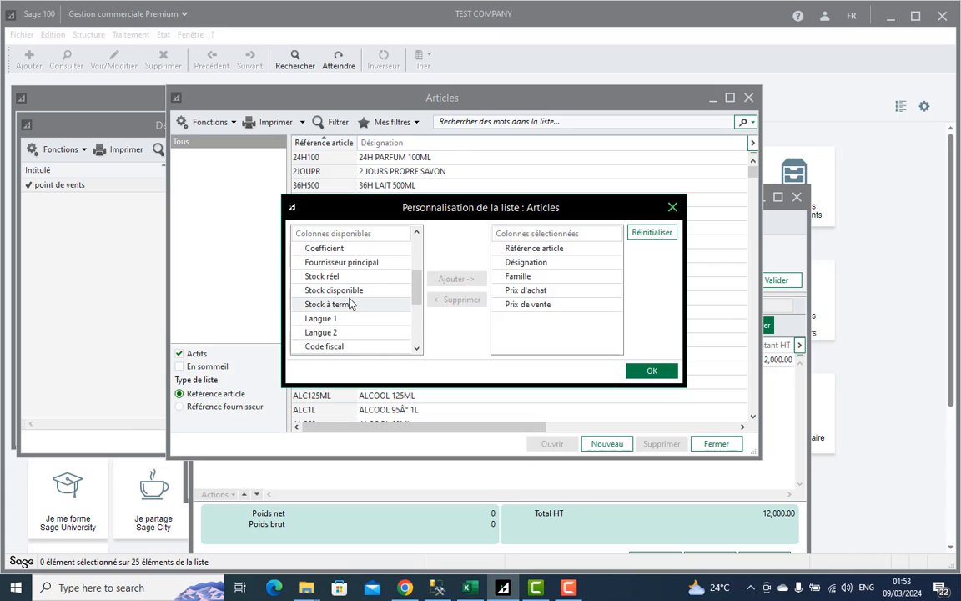
pyautogui.click(343, 291)
pyautogui.click(457, 278)
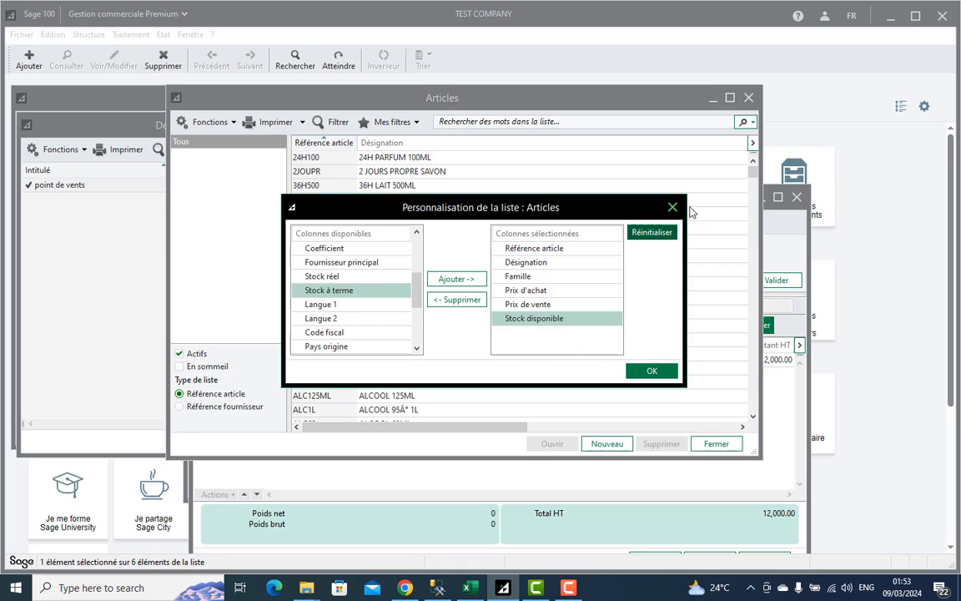
pyautogui.click(651, 370)
# Adjust the article list's column widths automatically so that the price and Stock disponible columns fit in the window
pyautogui.rightClick(637, 236)
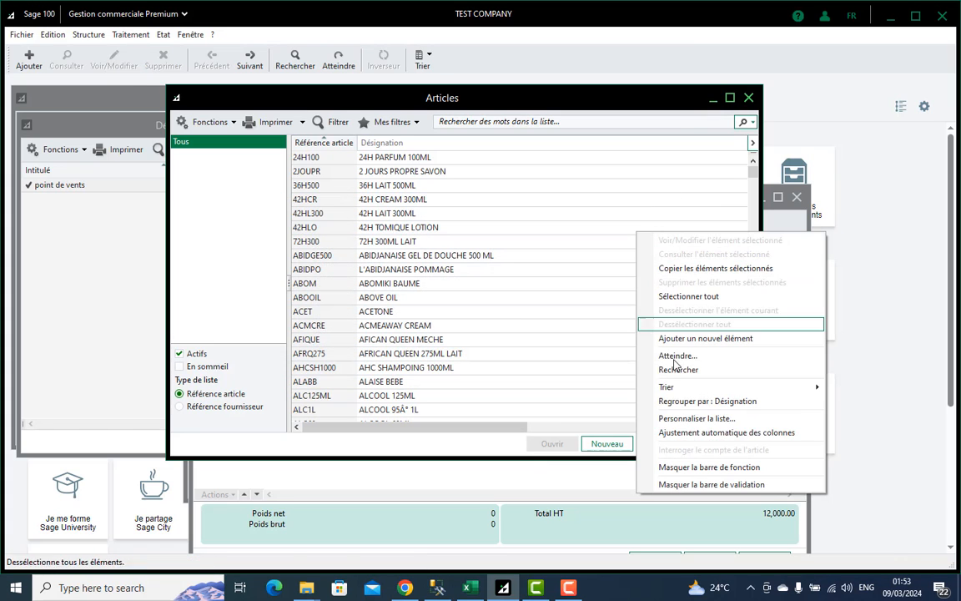
pyautogui.click(686, 418)
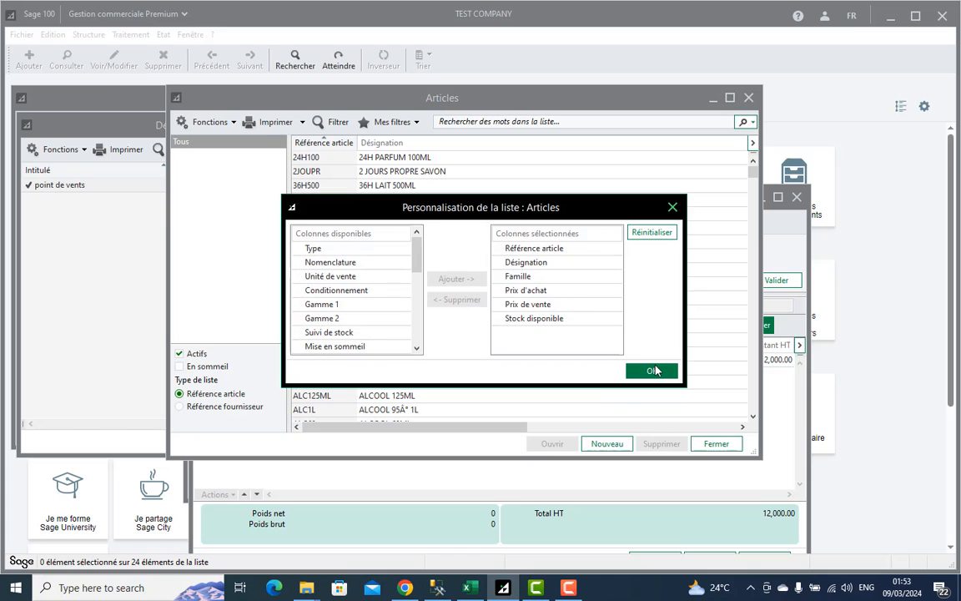
pyautogui.click(672, 207)
pyautogui.rightClick(669, 202)
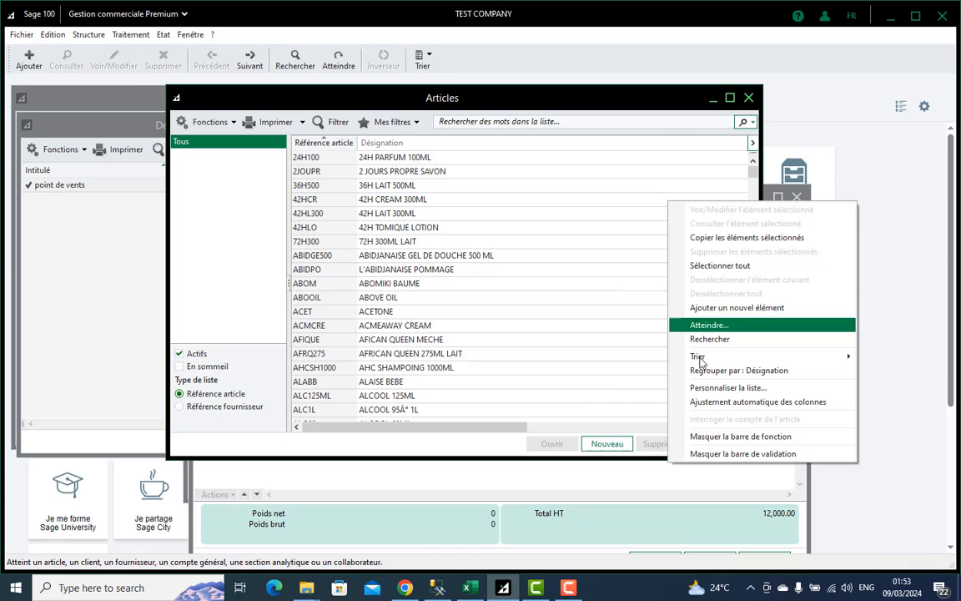
pyautogui.click(707, 402)
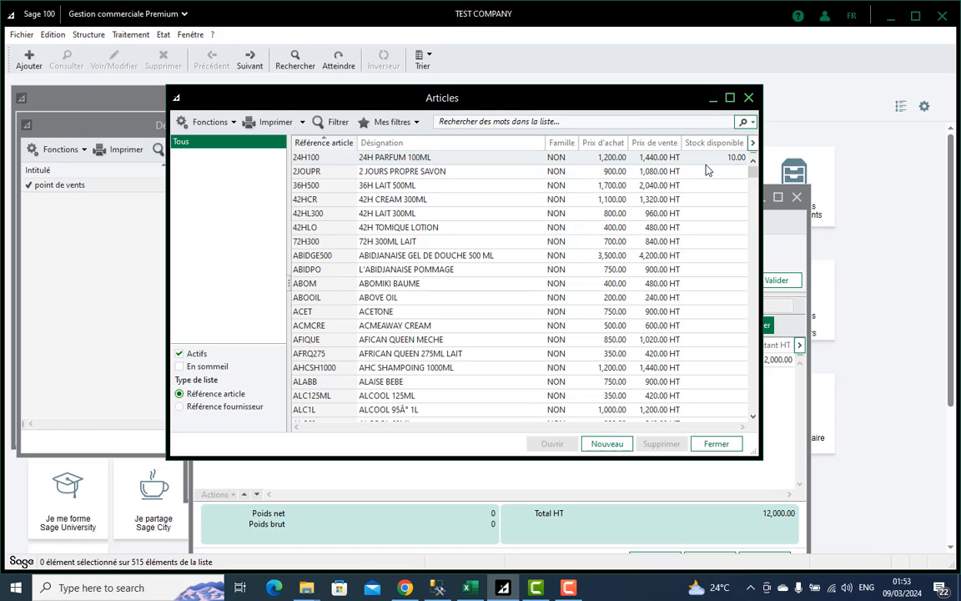
# Close the articles list, the stock entry document and the stock documents list
pyautogui.click(749, 98)
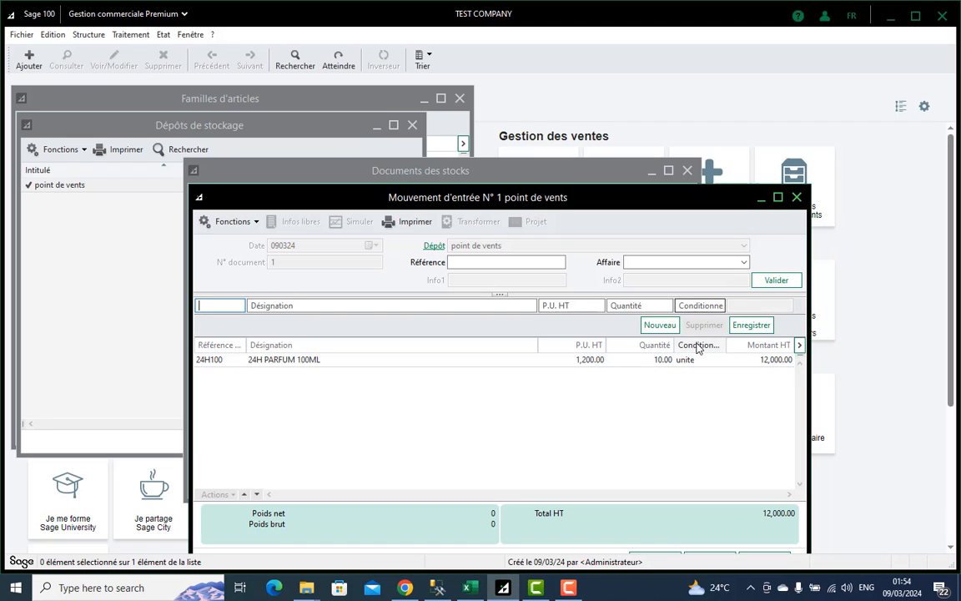
pyautogui.click(797, 199)
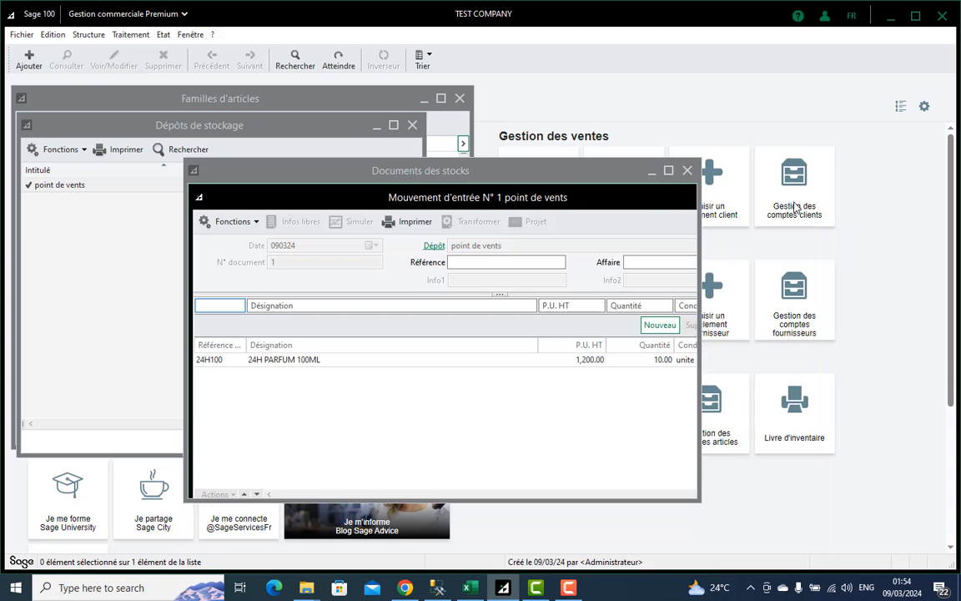
pyautogui.click(688, 171)
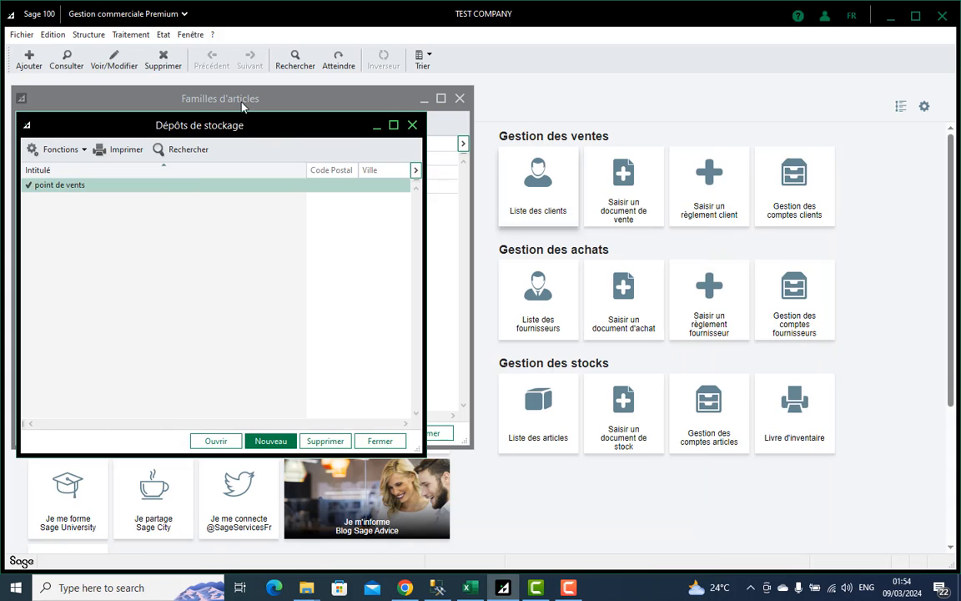
# Try to create a new custom import/export format named format stock in the Vina's Shop folder
pyautogui.click(22, 35)
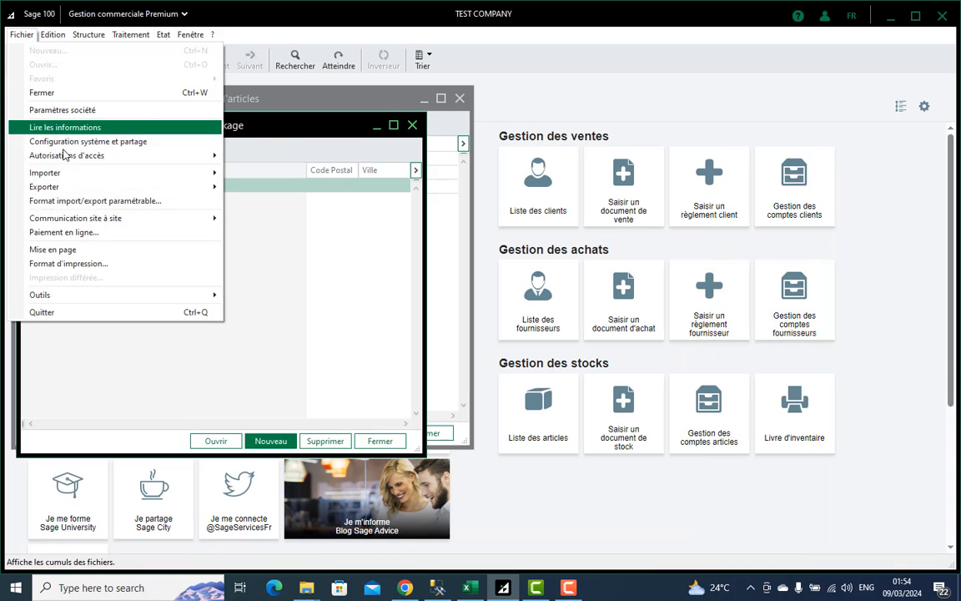
pyautogui.click(89, 200)
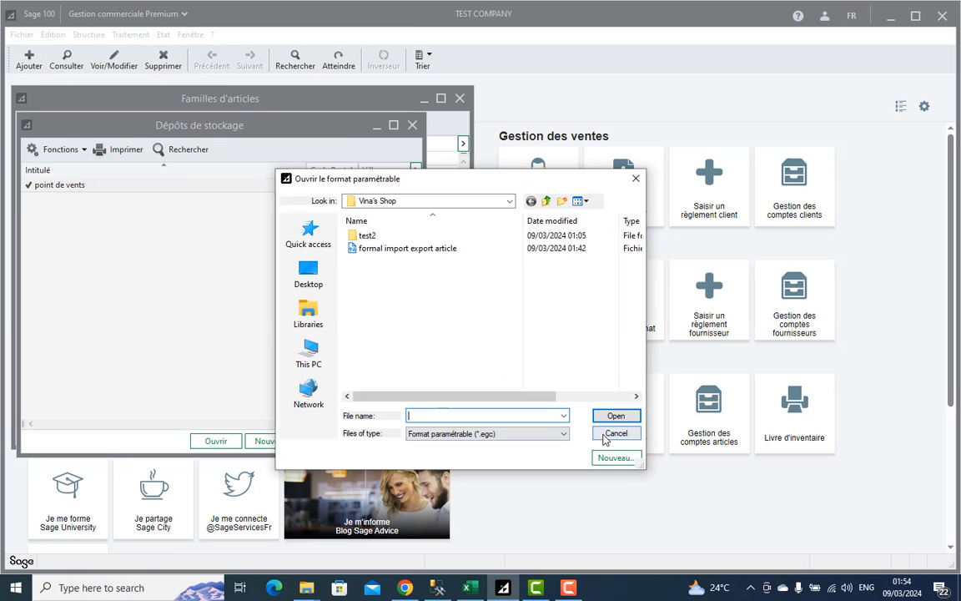
pyautogui.click(616, 457)
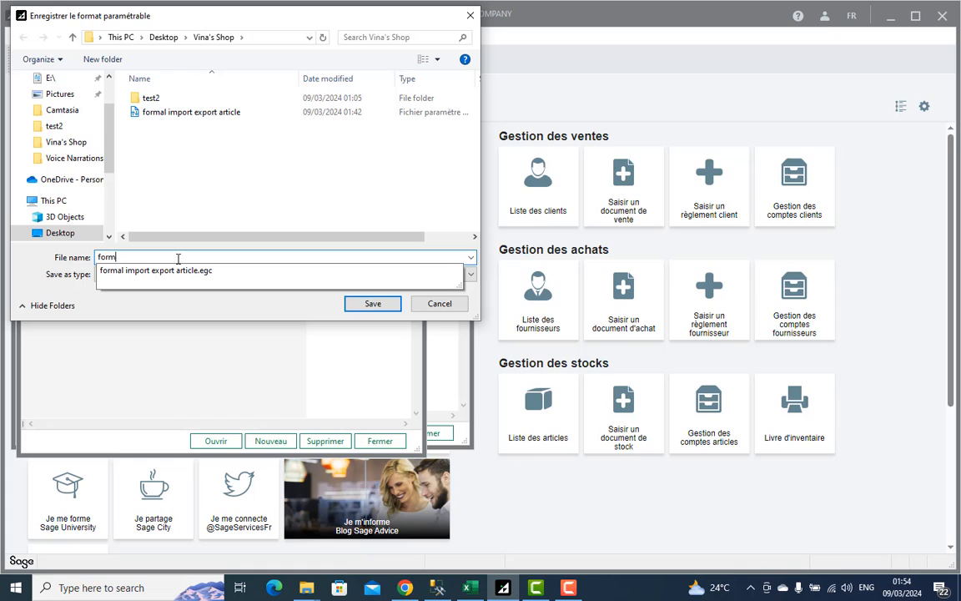
pyautogui.write('t stock')
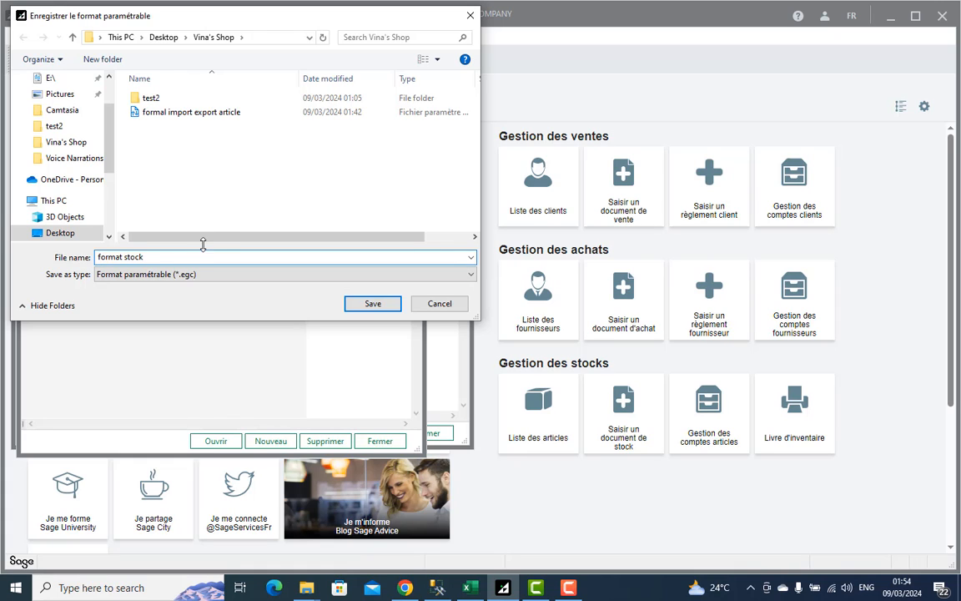
pyautogui.click(366, 306)
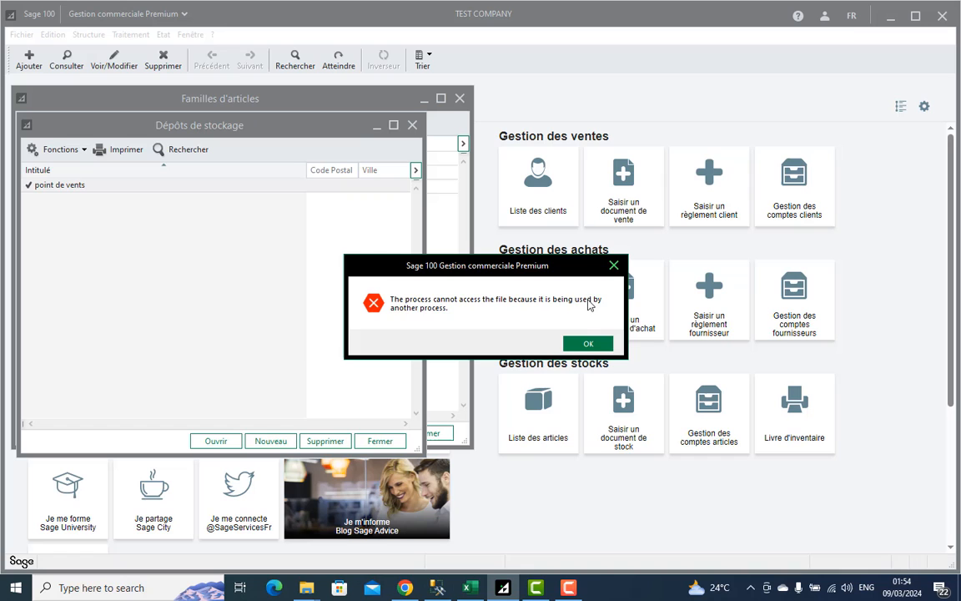
pyautogui.click(584, 342)
# Close the Familles d'articles and Dépôts de stockage windows
pyautogui.moveTo(210, 124); pyautogui.dragTo(474, 237)
pyautogui.click(461, 99)
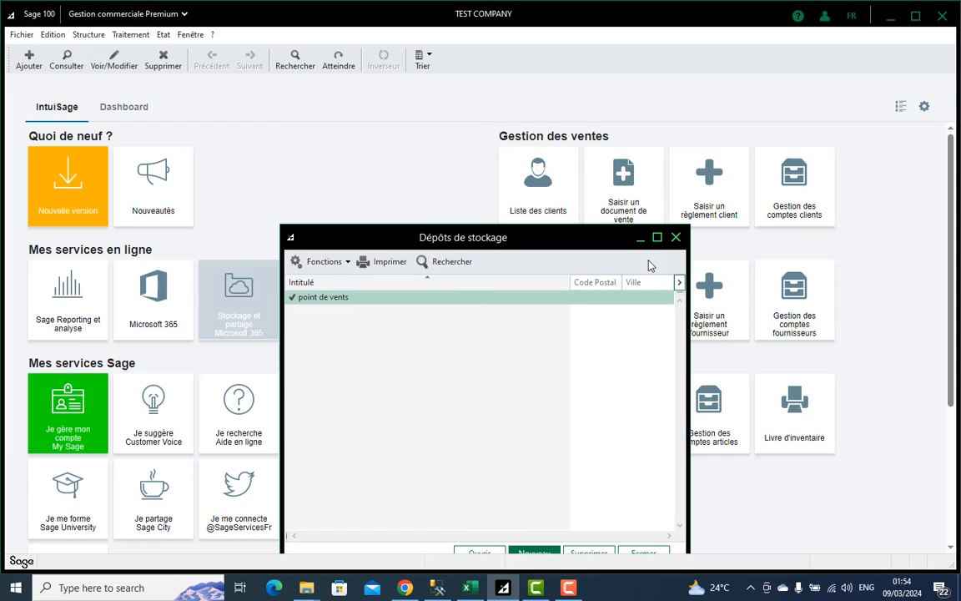
pyautogui.click(676, 237)
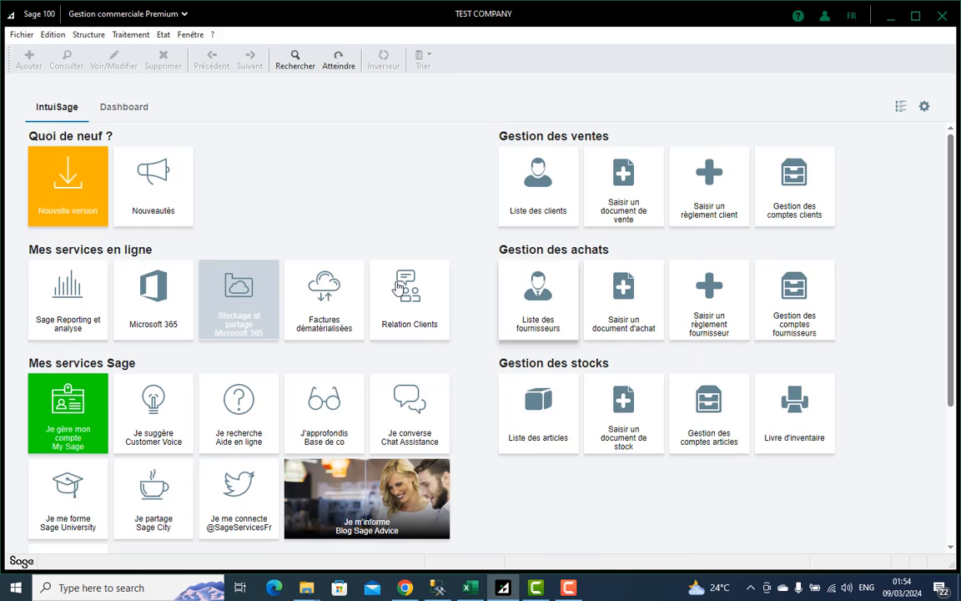
pyautogui.click(24, 34)
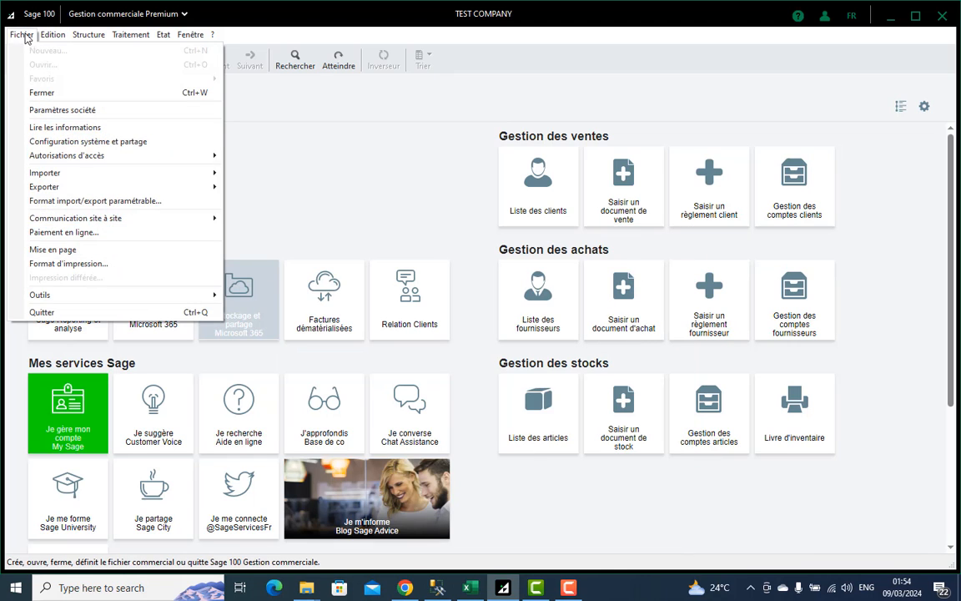
pyautogui.click(125, 201)
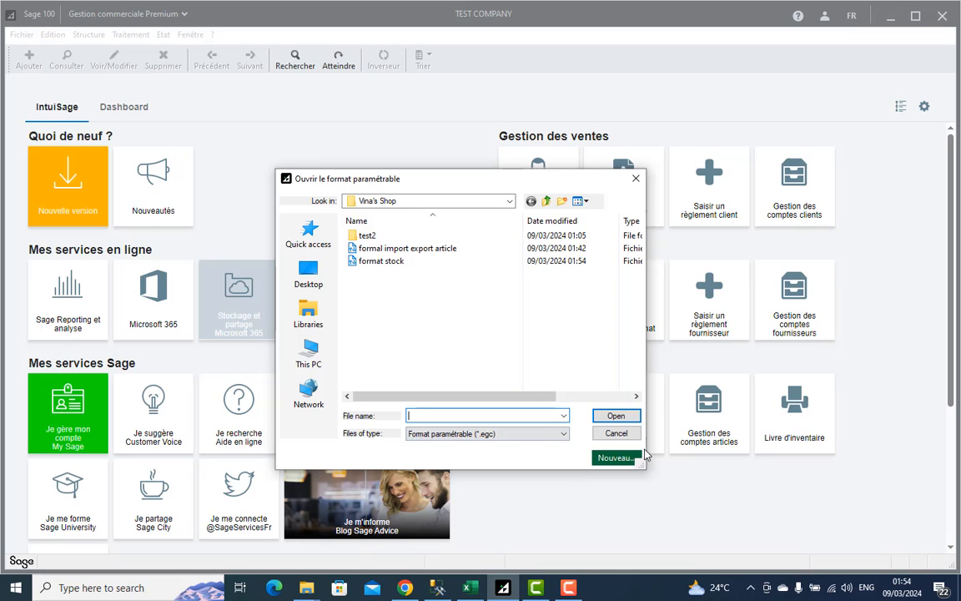
pyautogui.click(616, 457)
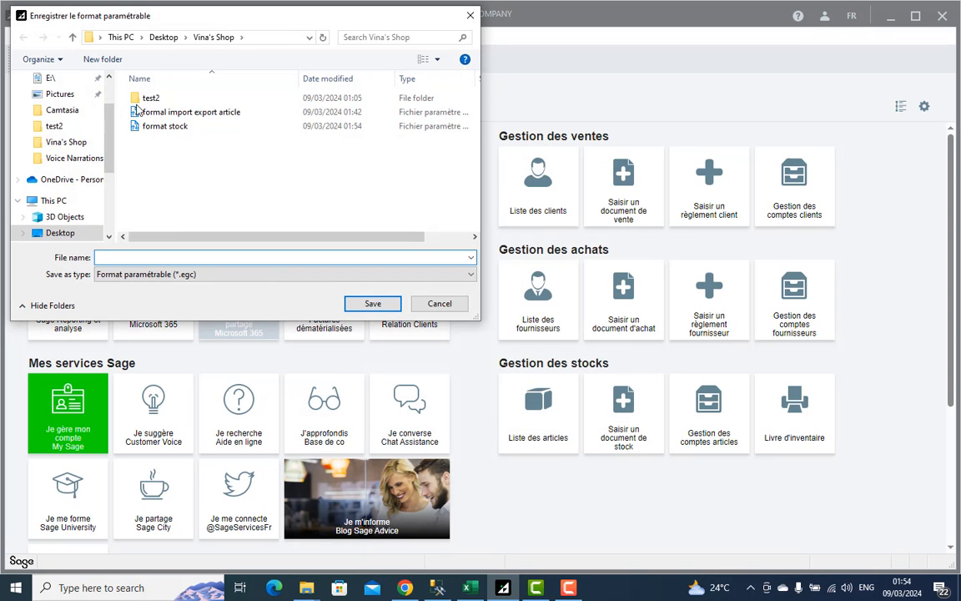
pyautogui.click(471, 17)
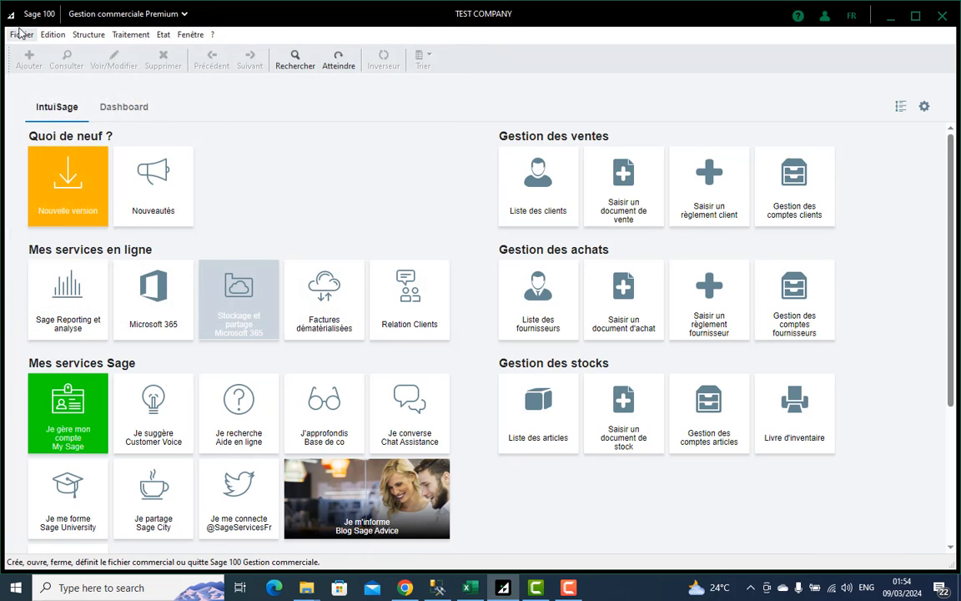
# Open the custom import/export format named format stock in the Vina's Shop folder and set its data type to Documents
pyautogui.click(21, 34)
pyautogui.click(64, 200)
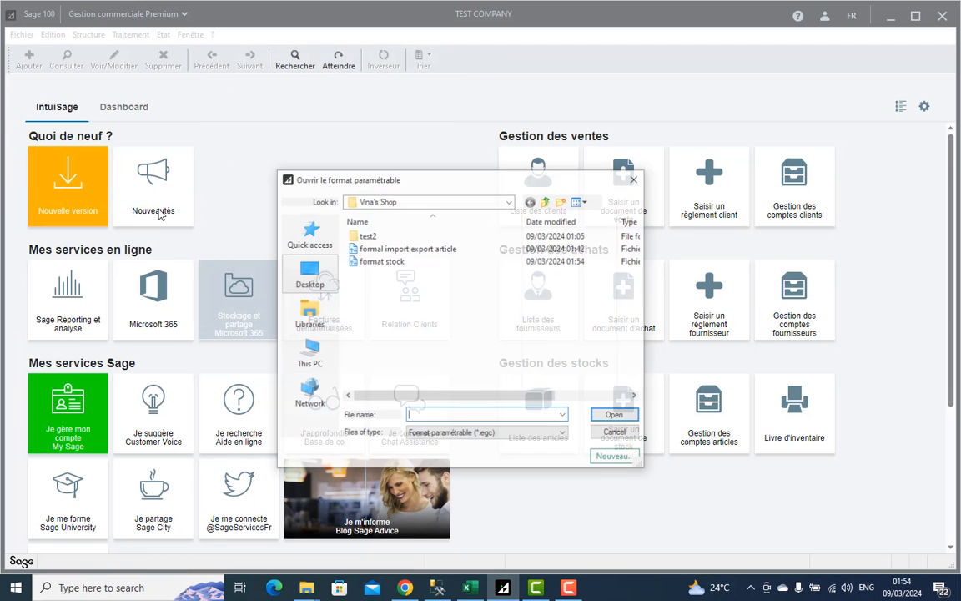
pyautogui.doubleClick(372, 260)
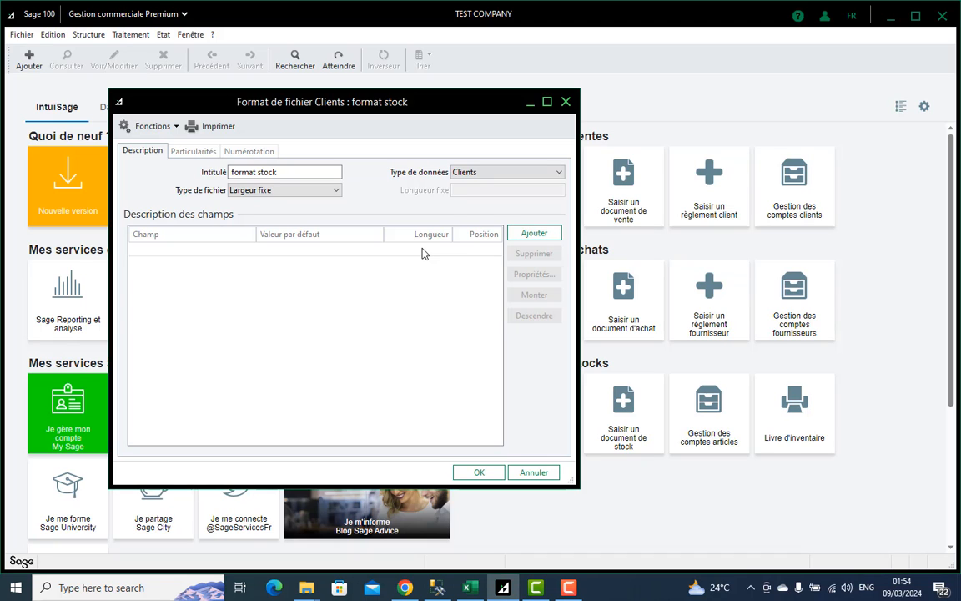
pyautogui.click(488, 175)
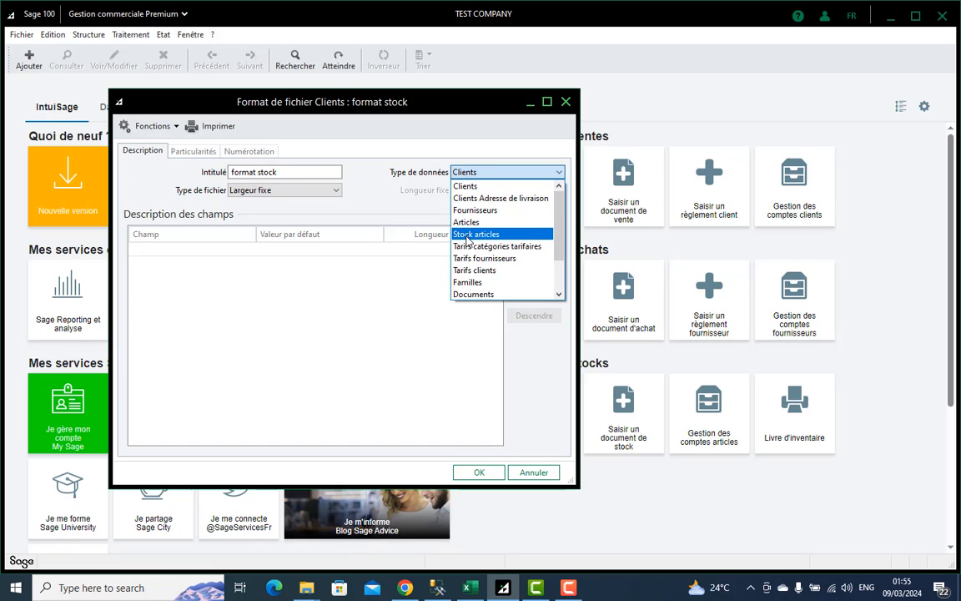
pyautogui.click(471, 297)
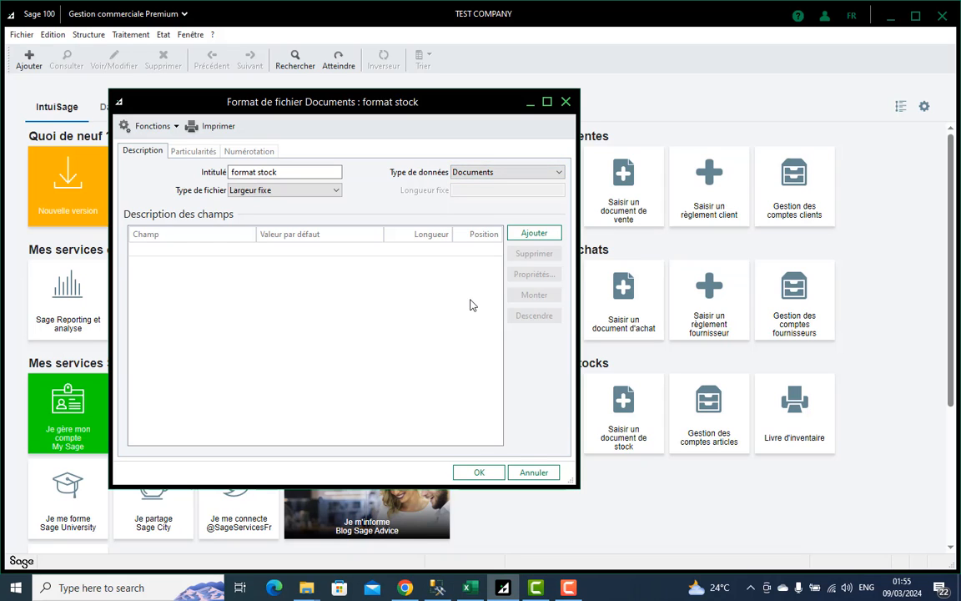
# Set the file type of format stock to Délimité and accept the change of type
pyautogui.click(333, 191)
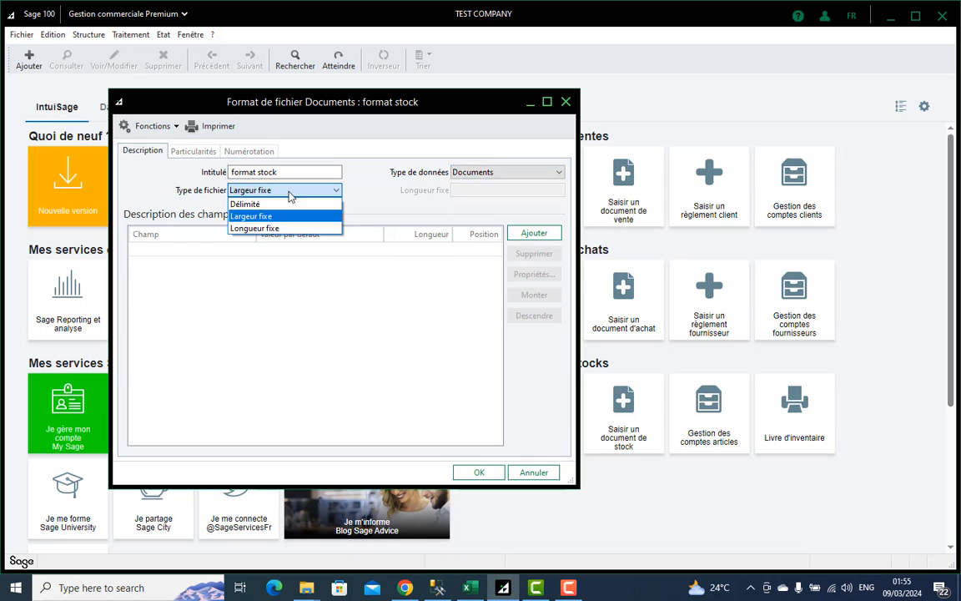
pyautogui.click(242, 200)
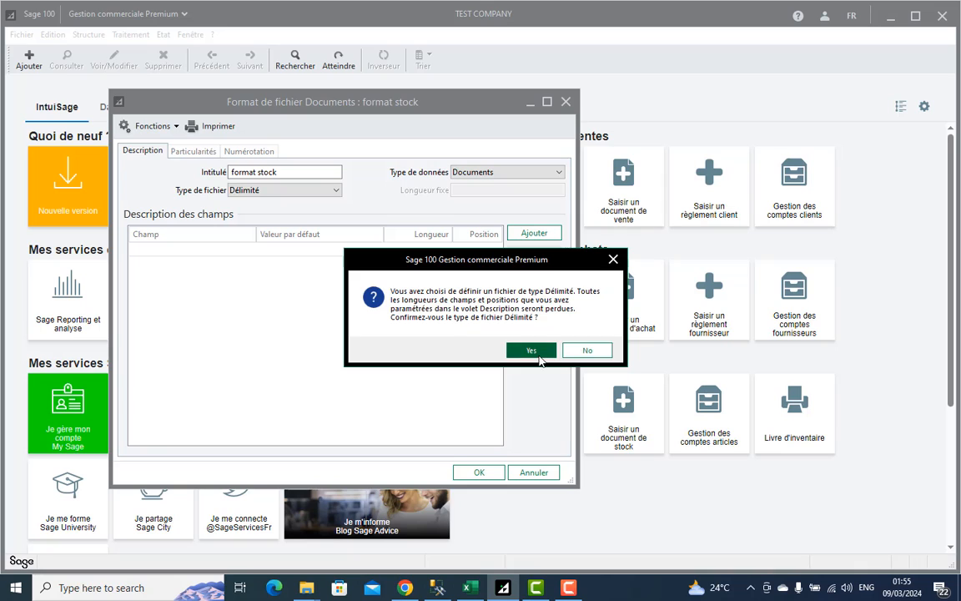
pyautogui.click(479, 321)
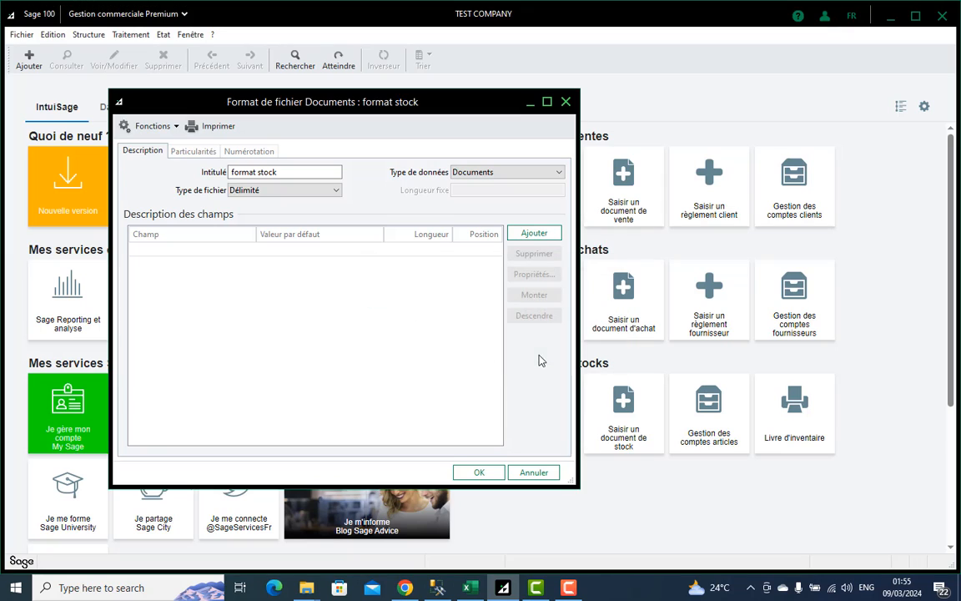
# Add the Référence article and Désignation fields to the format's field description
pyautogui.click(534, 234)
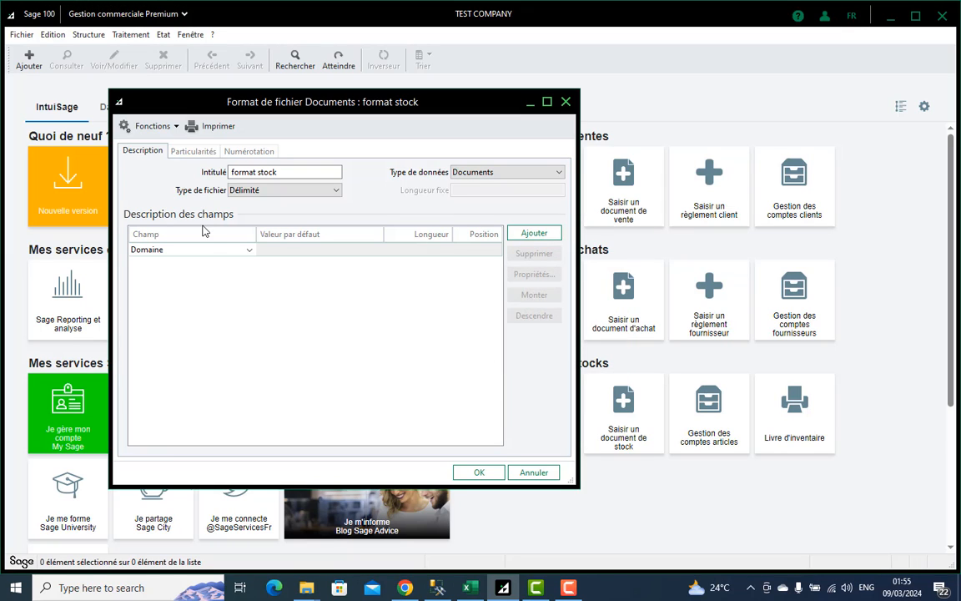
pyautogui.click(249, 251)
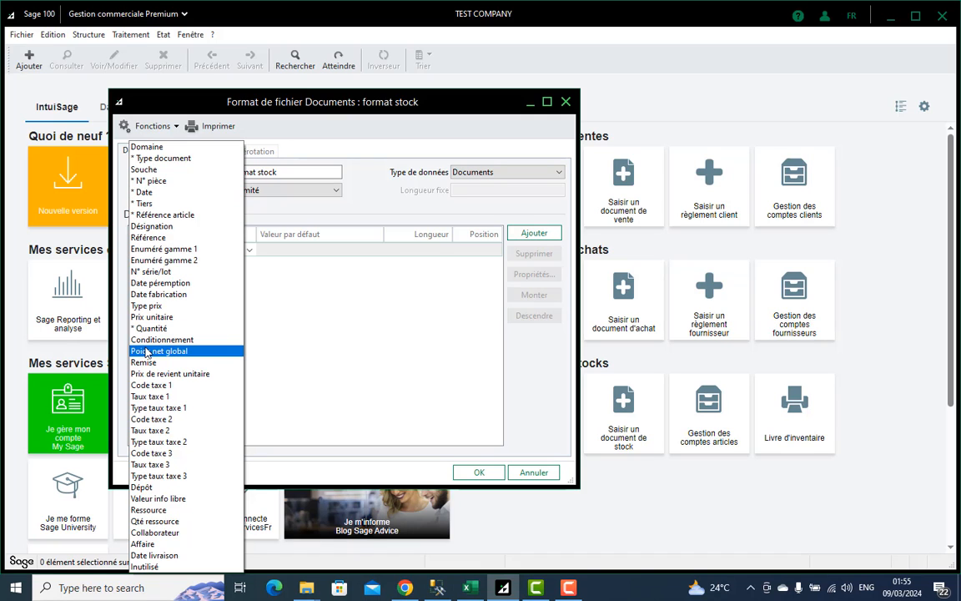
pyautogui.click(152, 218)
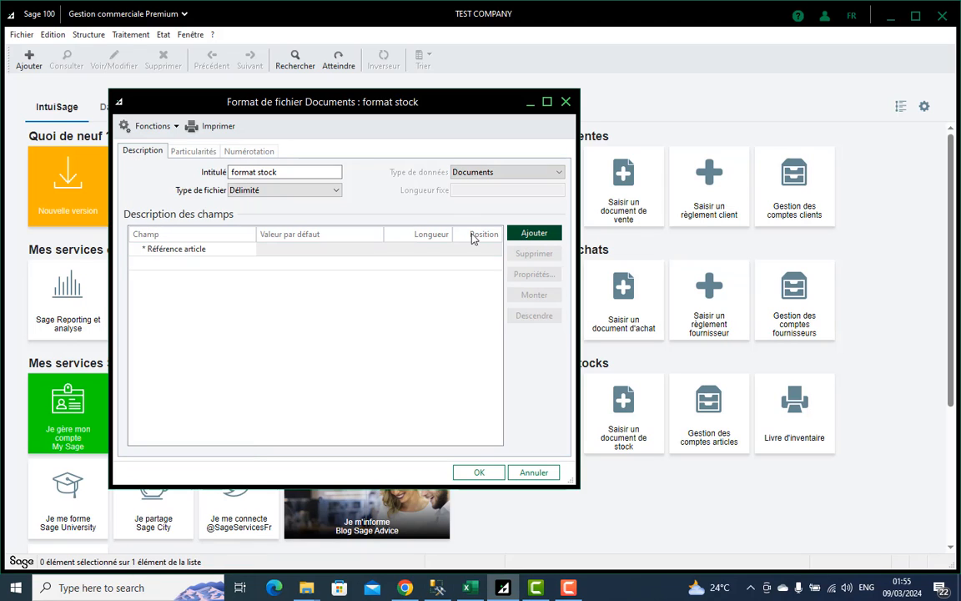
pyautogui.click(244, 264)
pyautogui.click(249, 263)
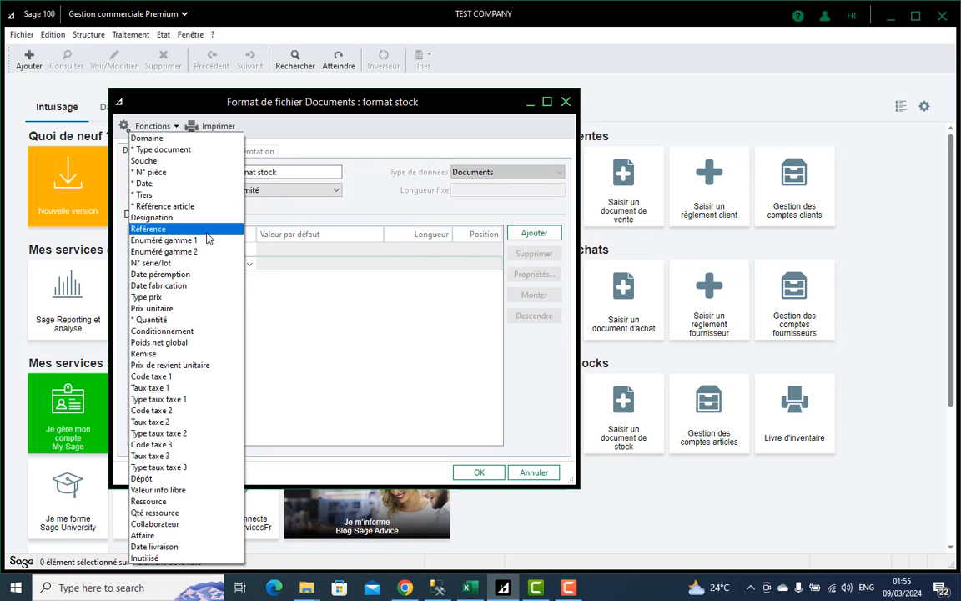
pyautogui.click(205, 218)
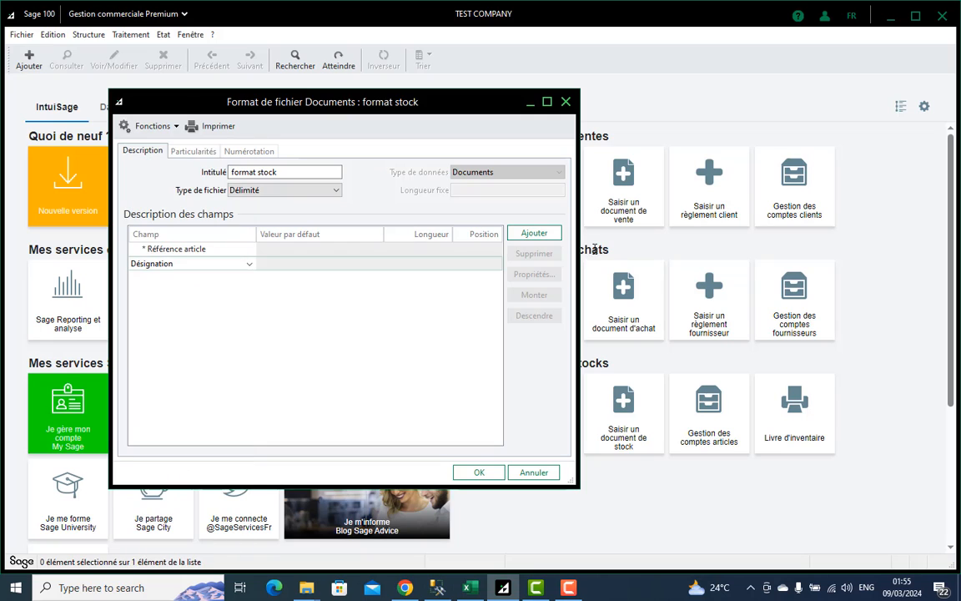
# Add the Prix de revient unitaire and Quantité fields below Désignation in the format's field description
pyautogui.click(550, 239)
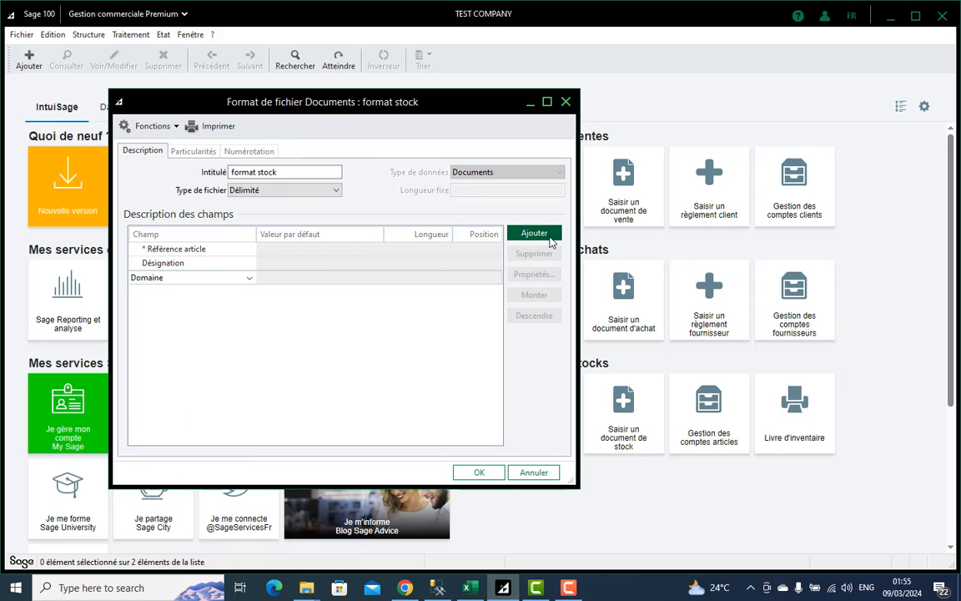
pyautogui.click(247, 281)
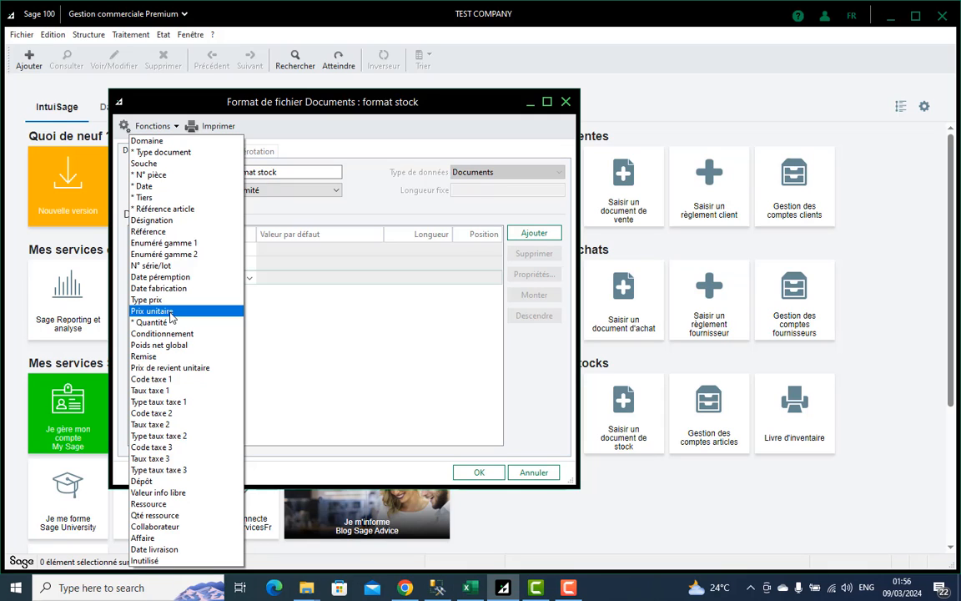
pyautogui.click(175, 372)
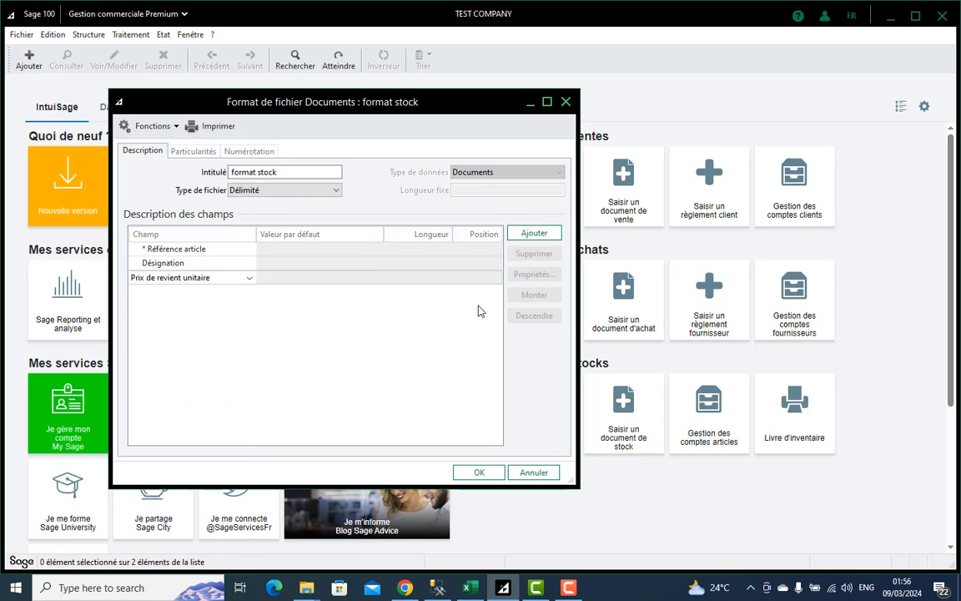
pyautogui.click(541, 239)
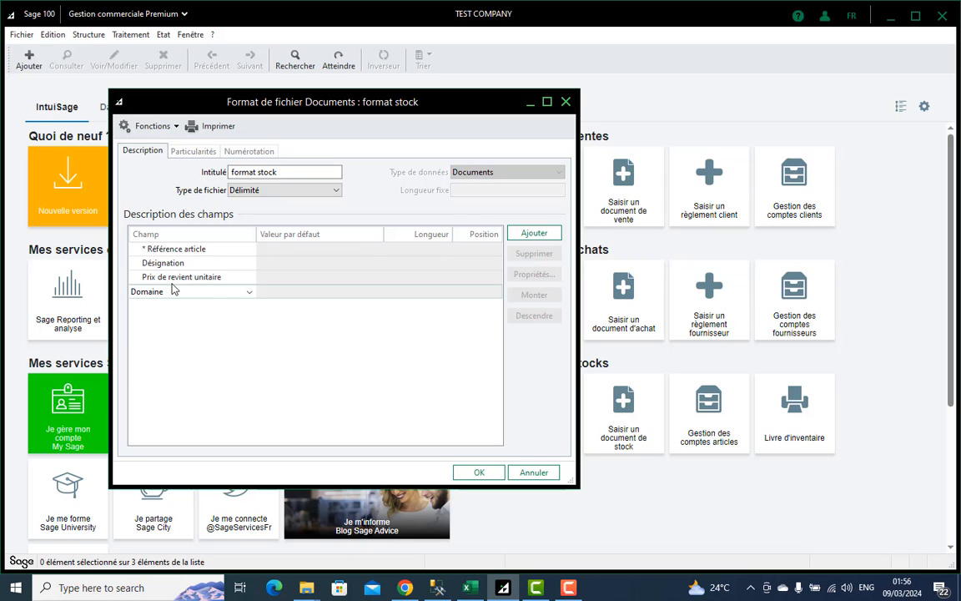
pyautogui.click(249, 292)
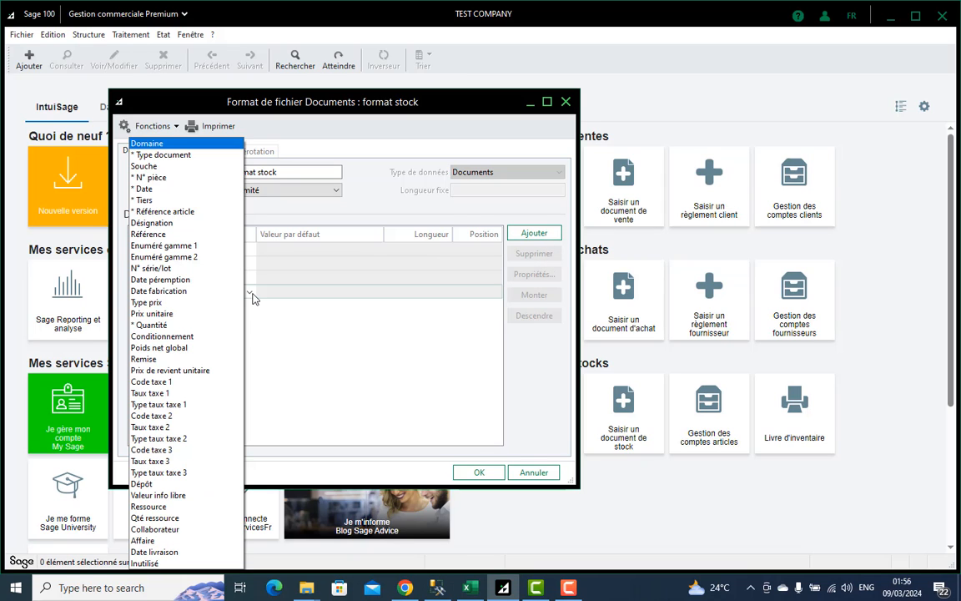
pyautogui.click(205, 326)
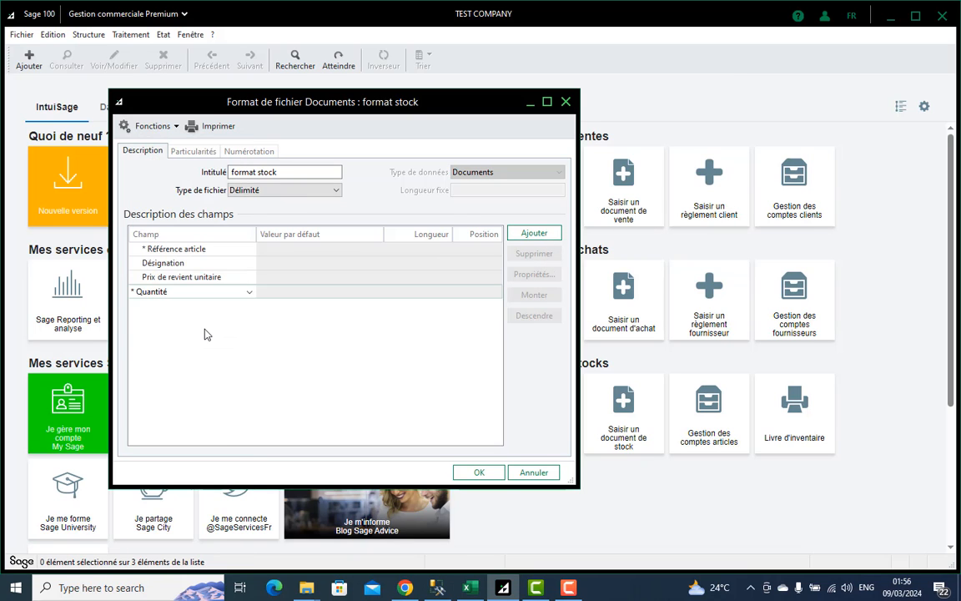
# Add the Tiers field below Quantité in the format's field description
pyautogui.click(531, 233)
pyautogui.click(251, 308)
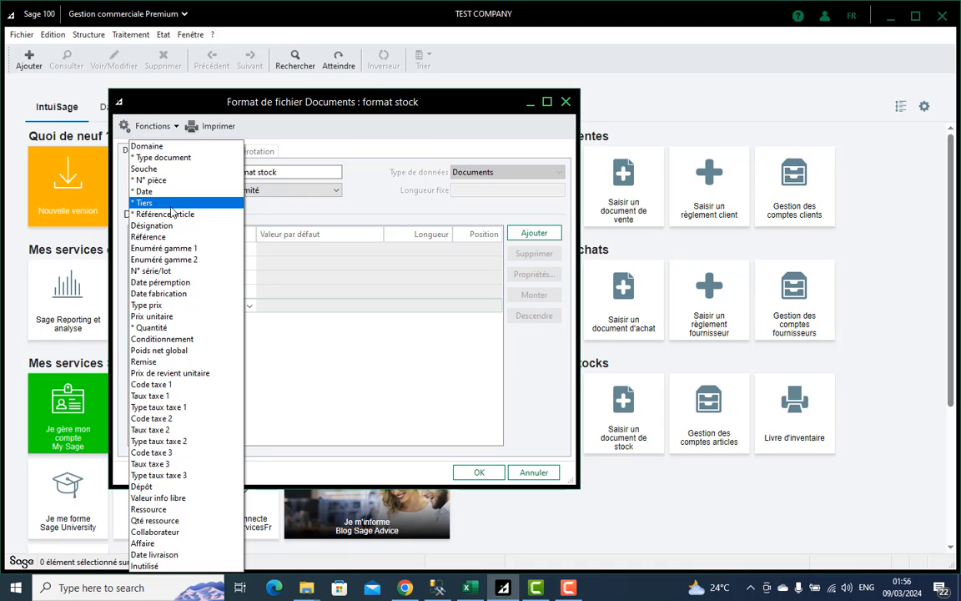
pyautogui.click(172, 203)
pyautogui.click(248, 306)
pyautogui.click(202, 205)
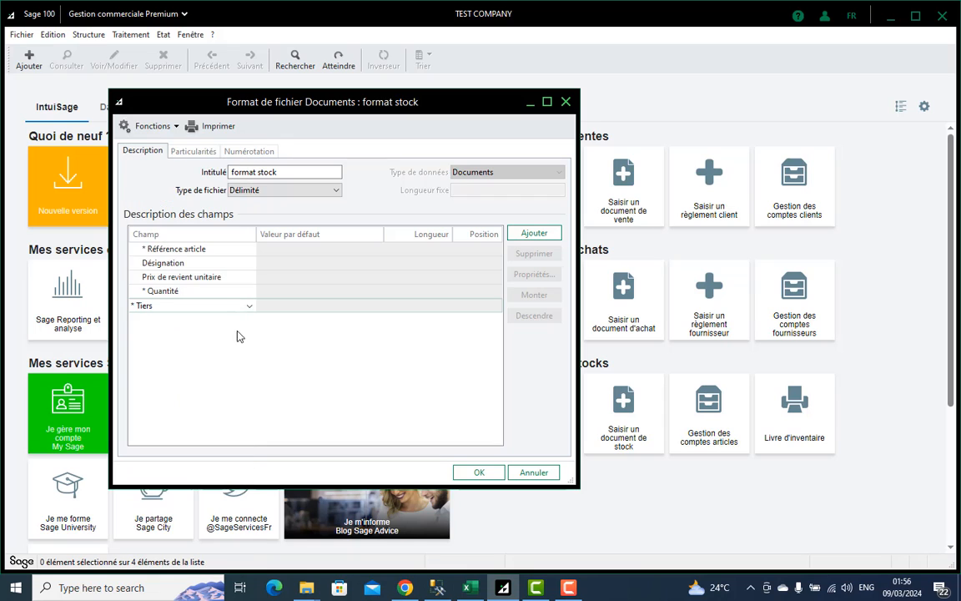
# Add the Date and N° pièce fields below Tiers in the format's field description
pyautogui.click(534, 233)
pyautogui.click(248, 324)
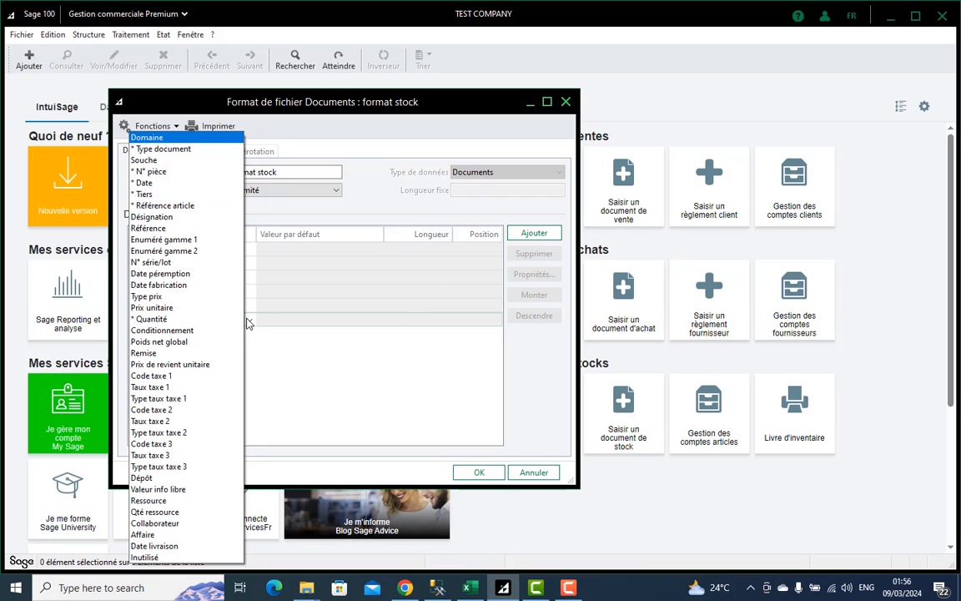
pyautogui.click(174, 185)
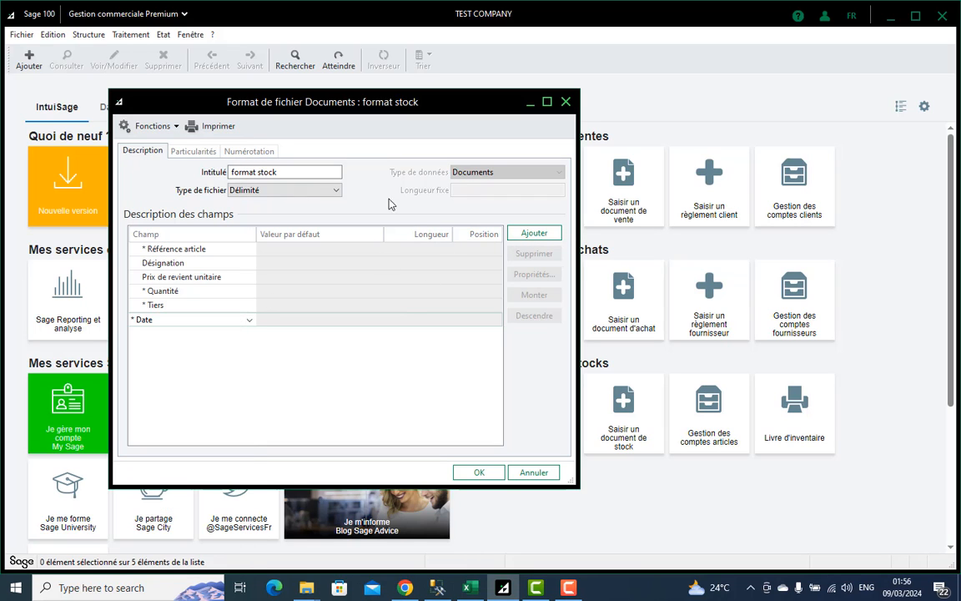
pyautogui.click(552, 236)
pyautogui.click(244, 332)
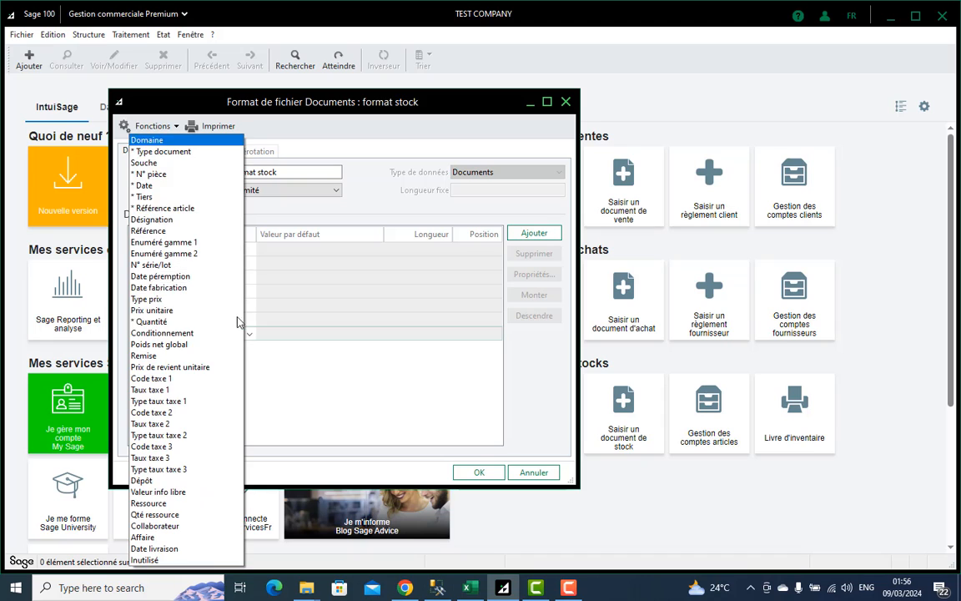
pyautogui.click(206, 174)
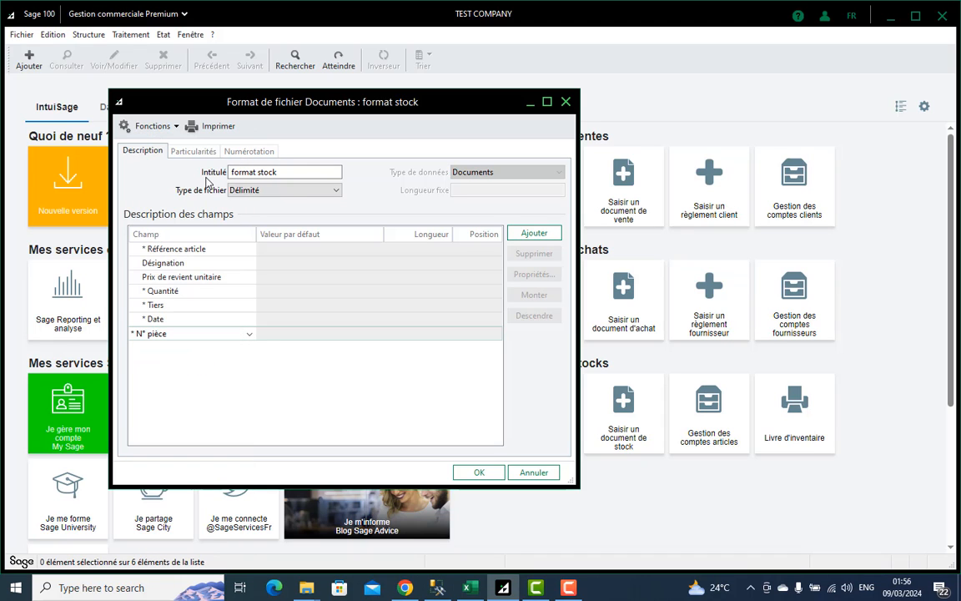
pyautogui.click(534, 233)
pyautogui.click(249, 351)
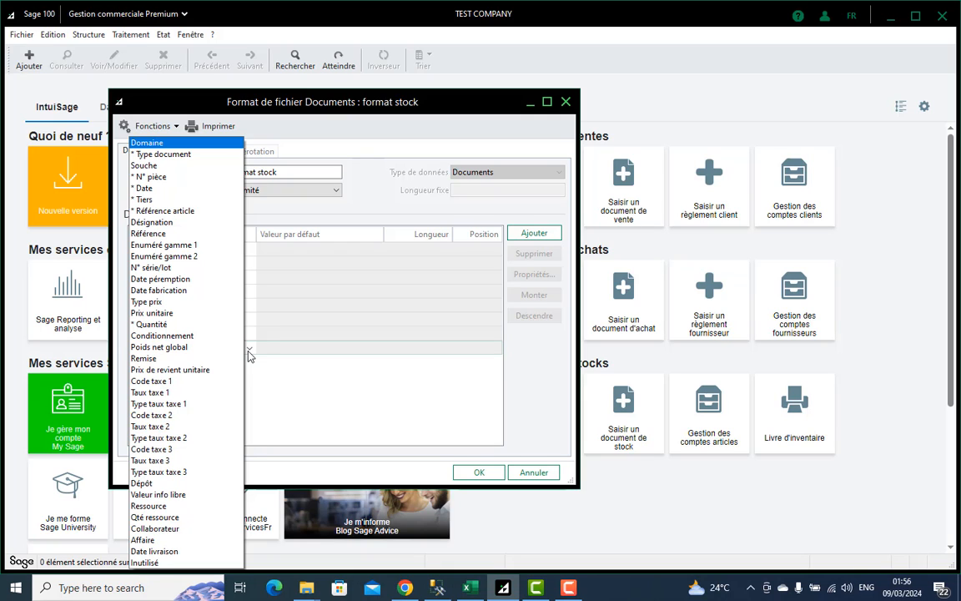
pyautogui.click(275, 372)
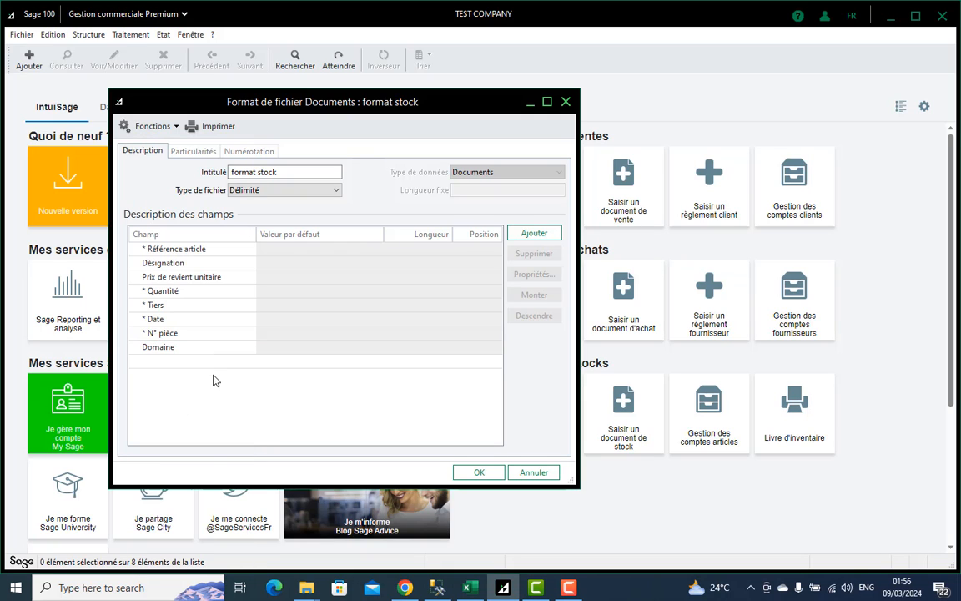
pyautogui.click(211, 350)
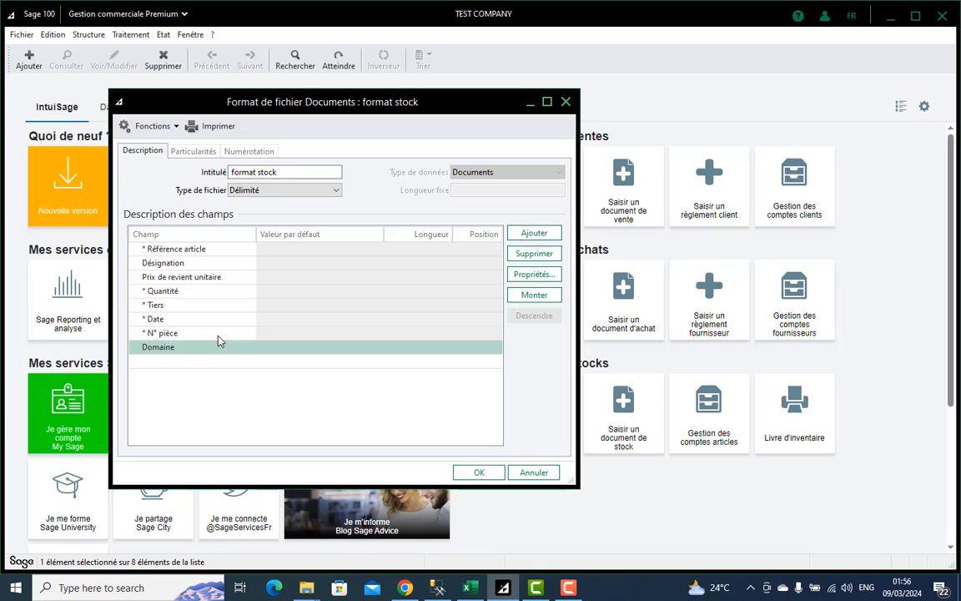
pyautogui.press('Delete')
pyautogui.click(469, 345)
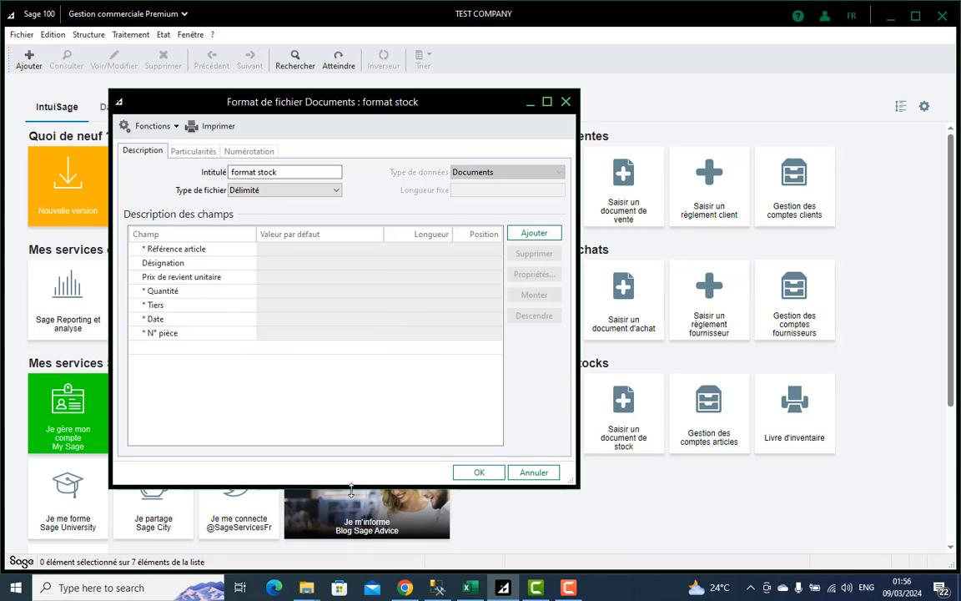
# Check the article data columns on Sheet1 of the Excel workbook Book1 and return to the Sage 100 format window
pyautogui.moveTo(470, 587)
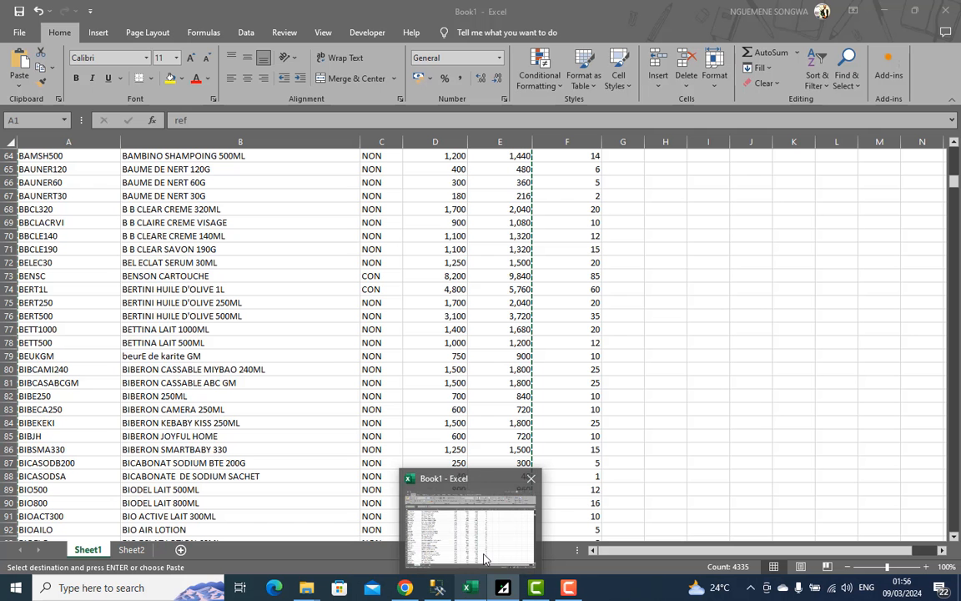
pyautogui.click(485, 557)
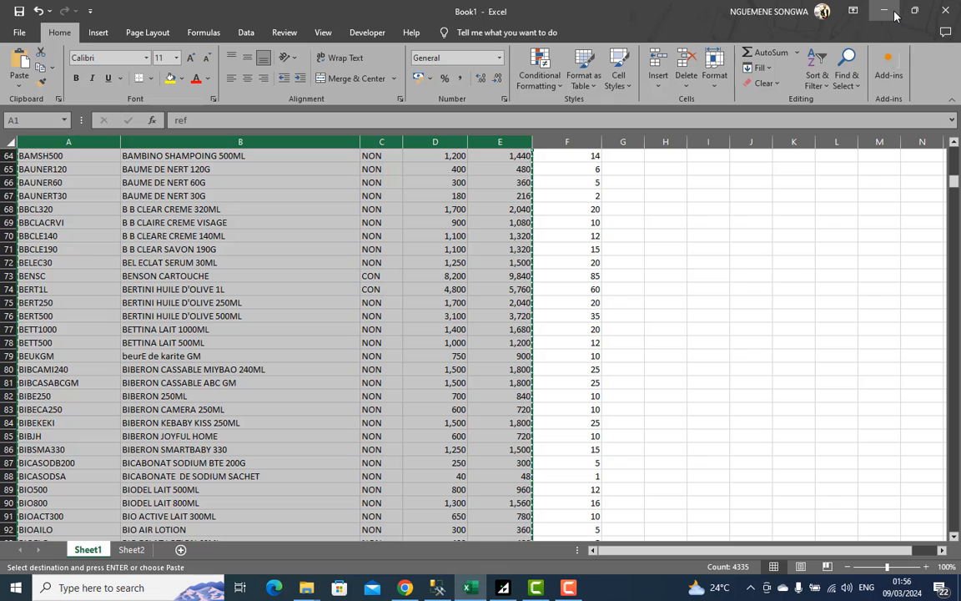
pyautogui.click(895, 15)
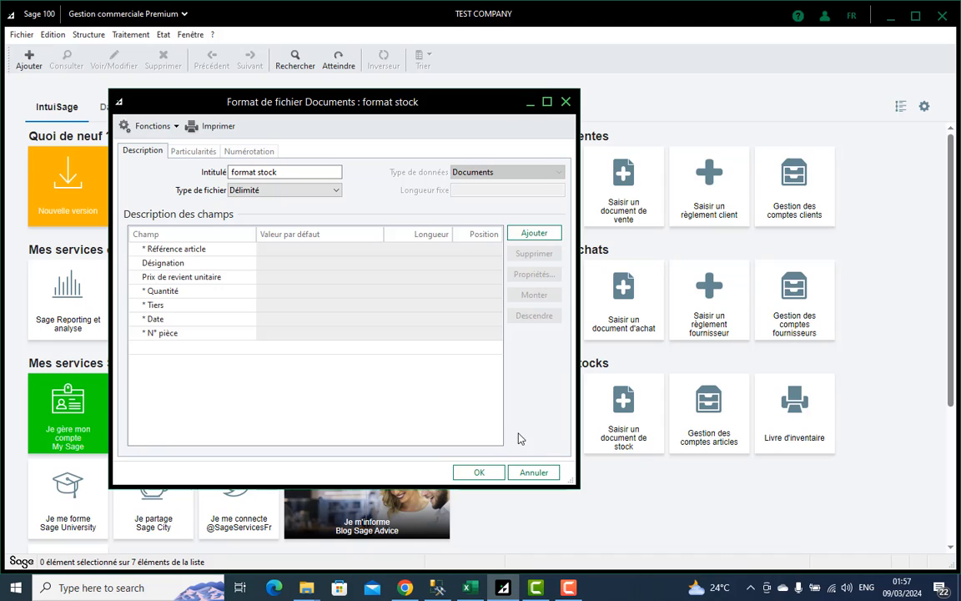
# Try to validate the stock file format, dismiss the error, and add the mandatory Type document field to its field list
pyautogui.click(481, 480)
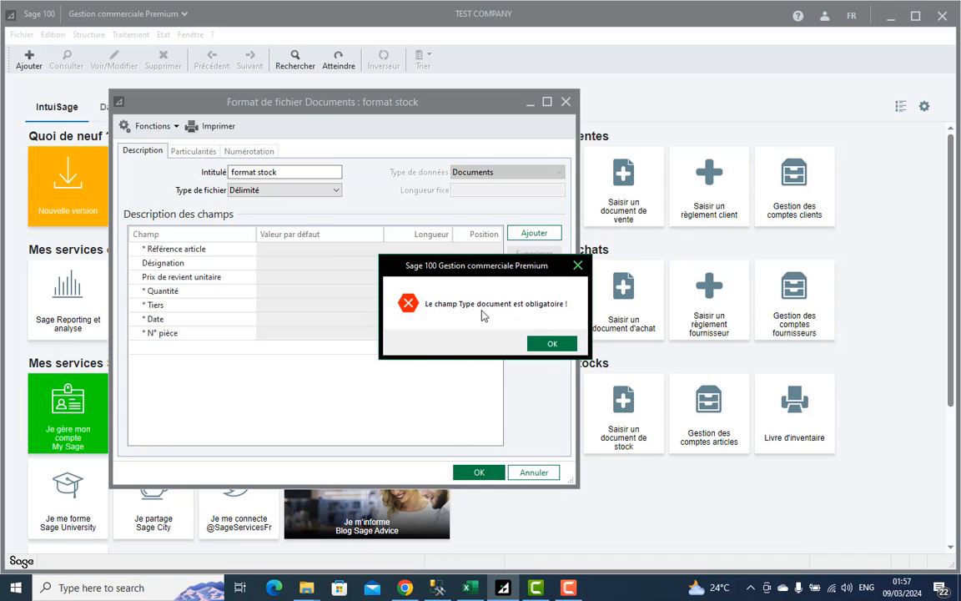
pyautogui.click(530, 344)
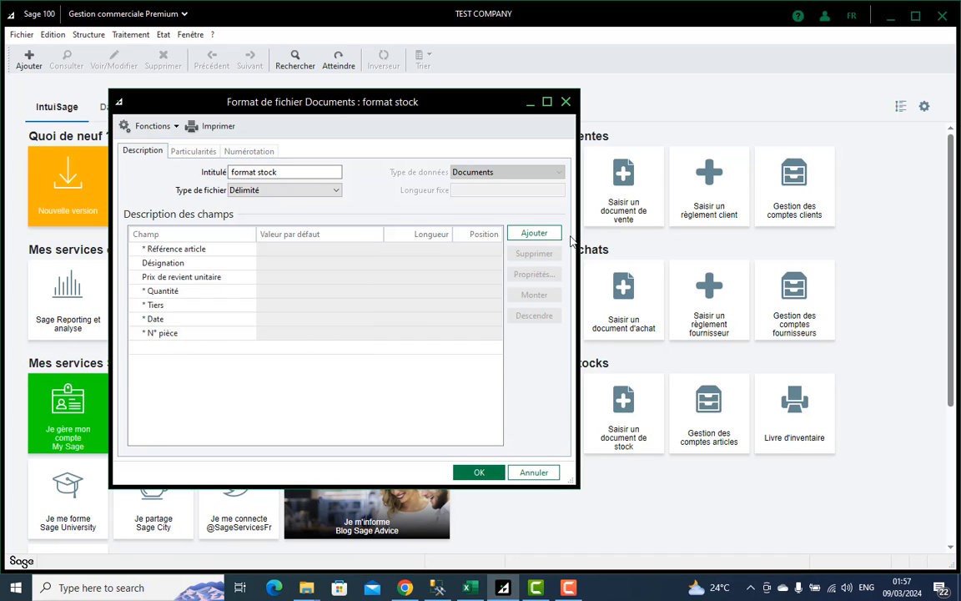
pyautogui.click(524, 236)
pyautogui.click(217, 353)
pyautogui.press('Down')
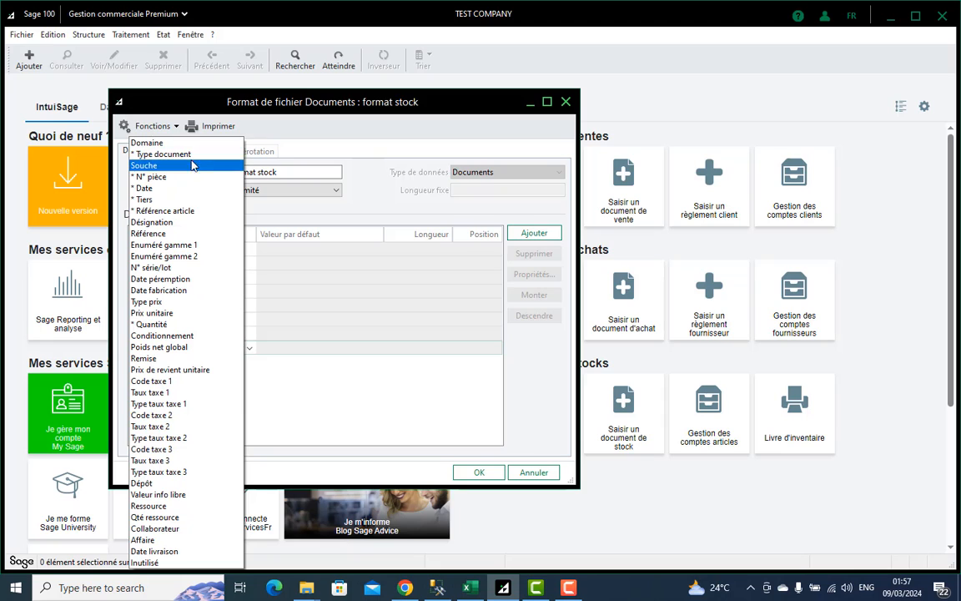
pyautogui.press('Return')
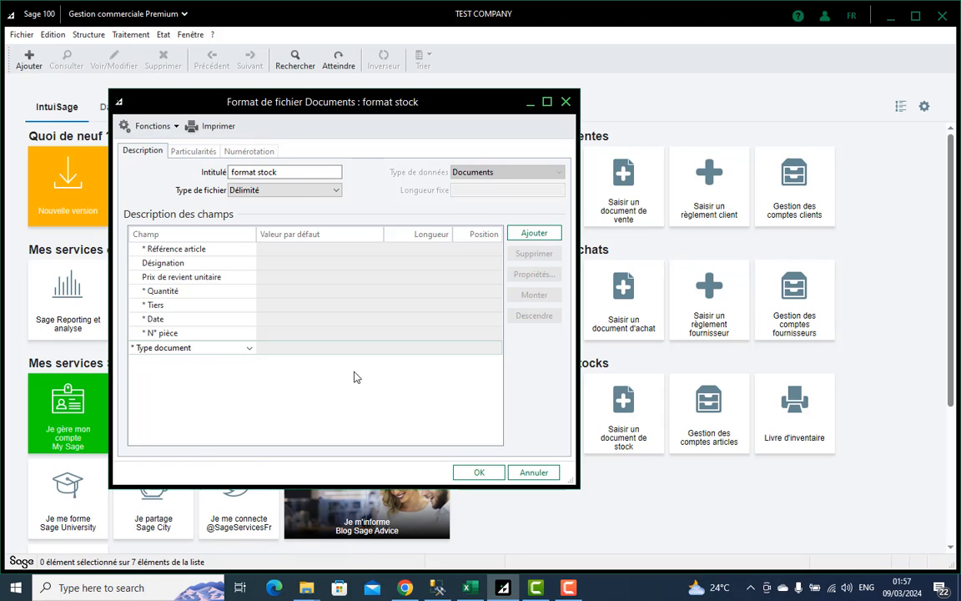
pyautogui.click(318, 323)
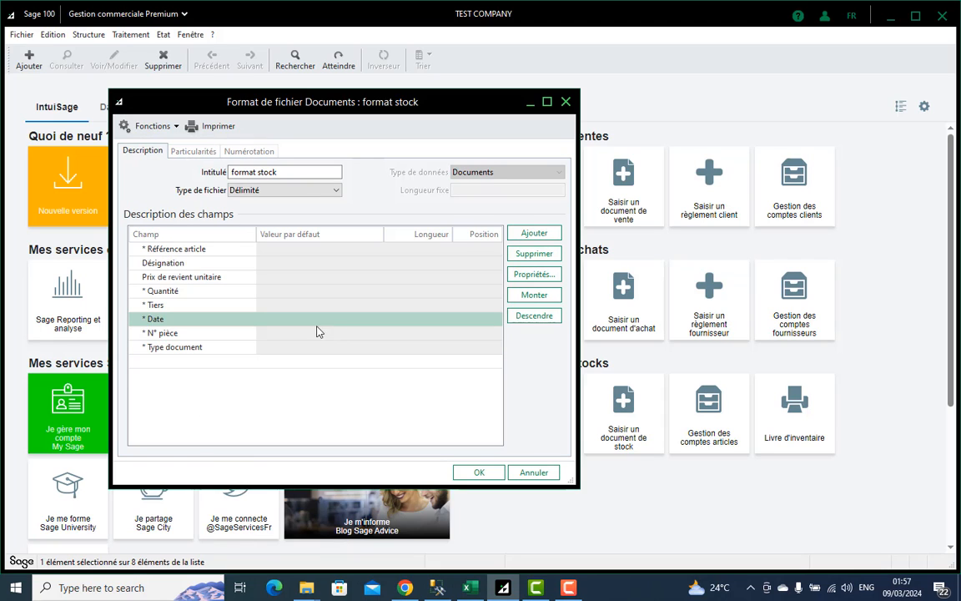
# Move the Type document field up to just above Tiers and save the file format
pyautogui.click(200, 349)
pyautogui.click(527, 297)
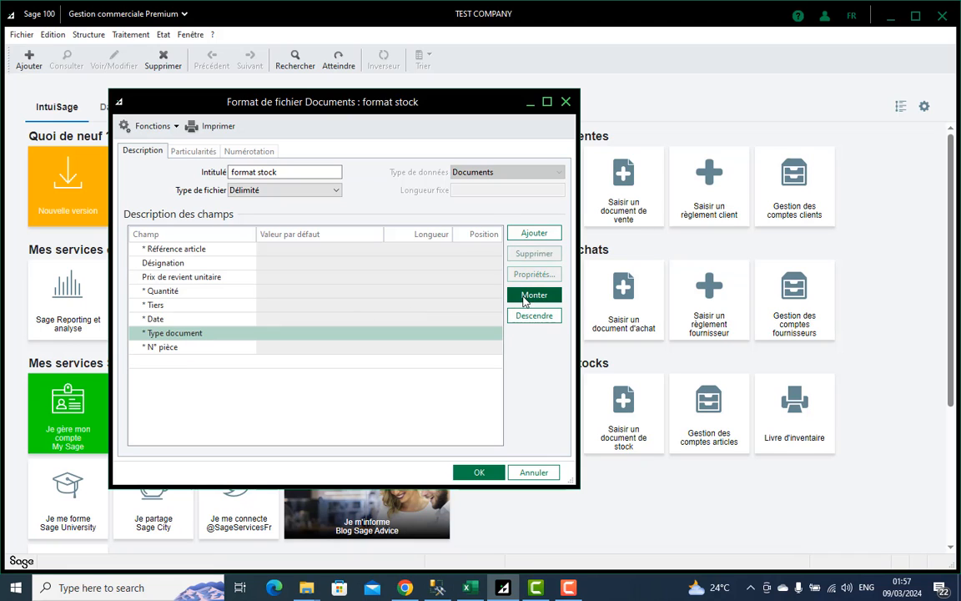
pyautogui.click(532, 296)
pyautogui.click(532, 296)
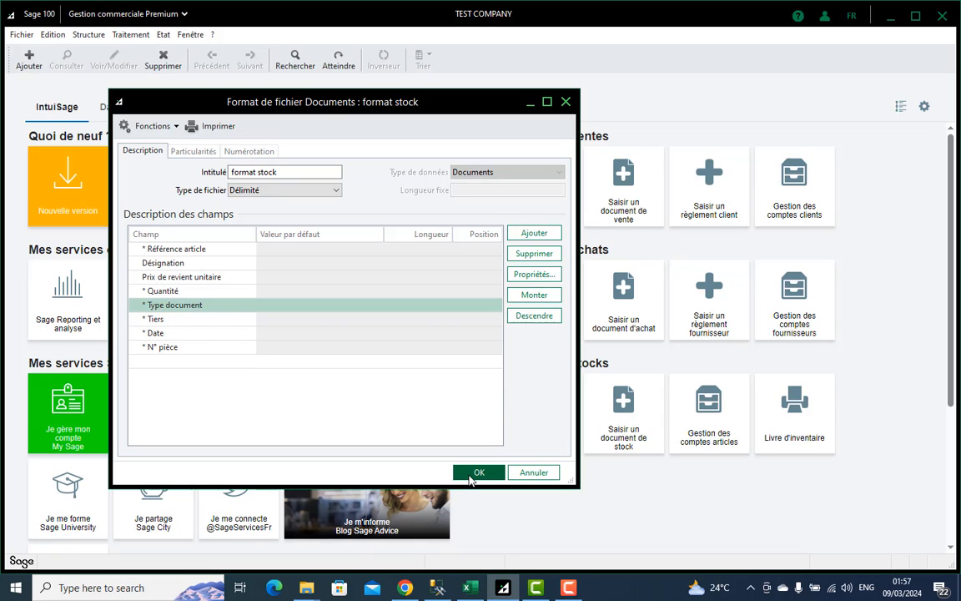
pyautogui.click(477, 474)
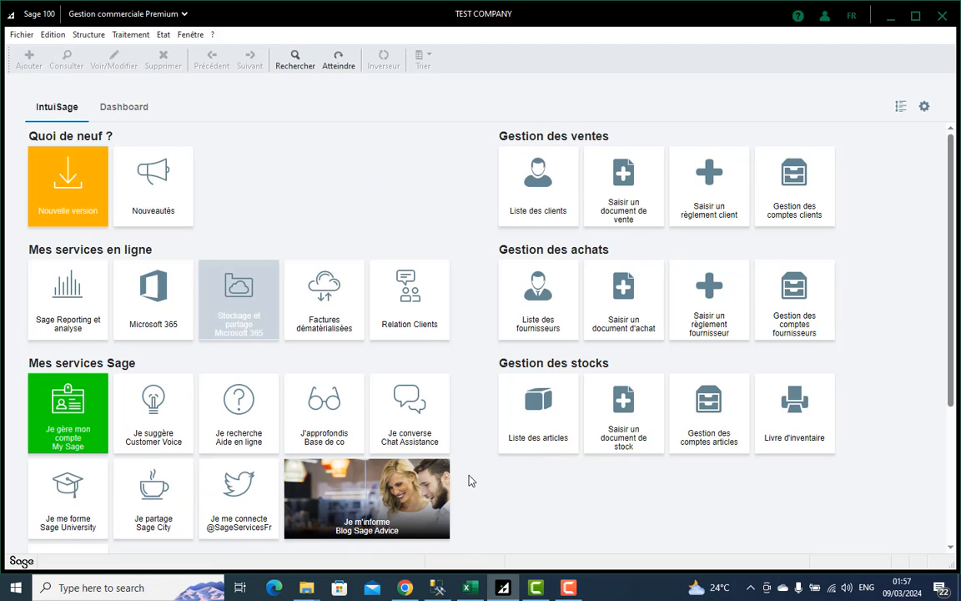
# Open the stock documents list and start a configurable export using "format stock" to a text file named "moventr test"
pyautogui.click(132, 36)
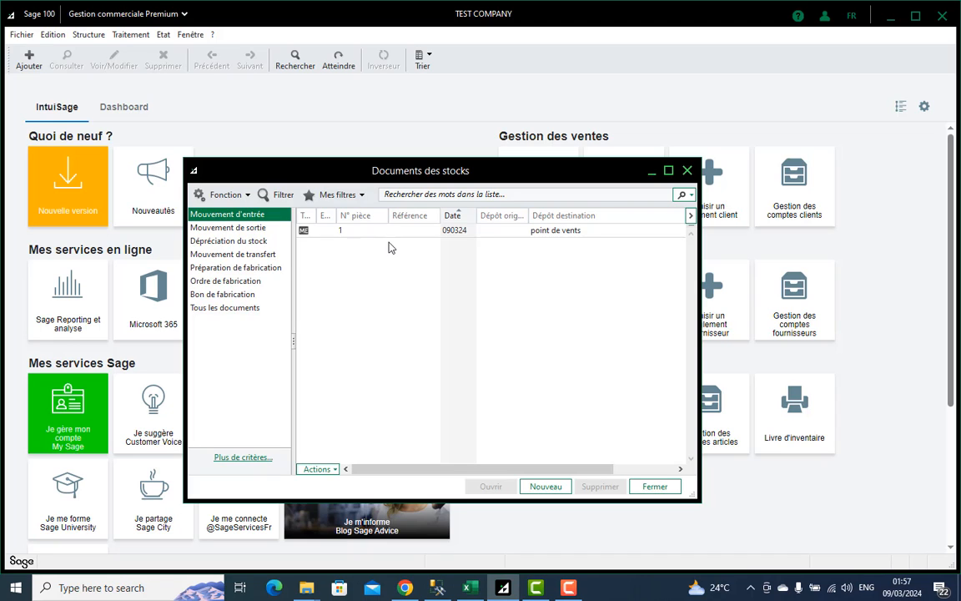
pyautogui.click(22, 36)
pyautogui.moveTo(75, 188)
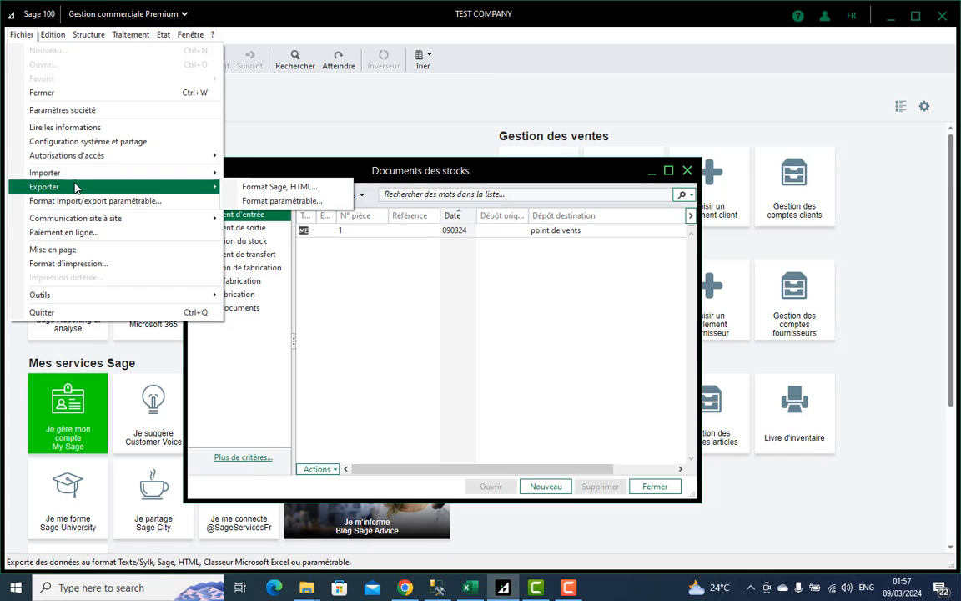
pyautogui.click(320, 203)
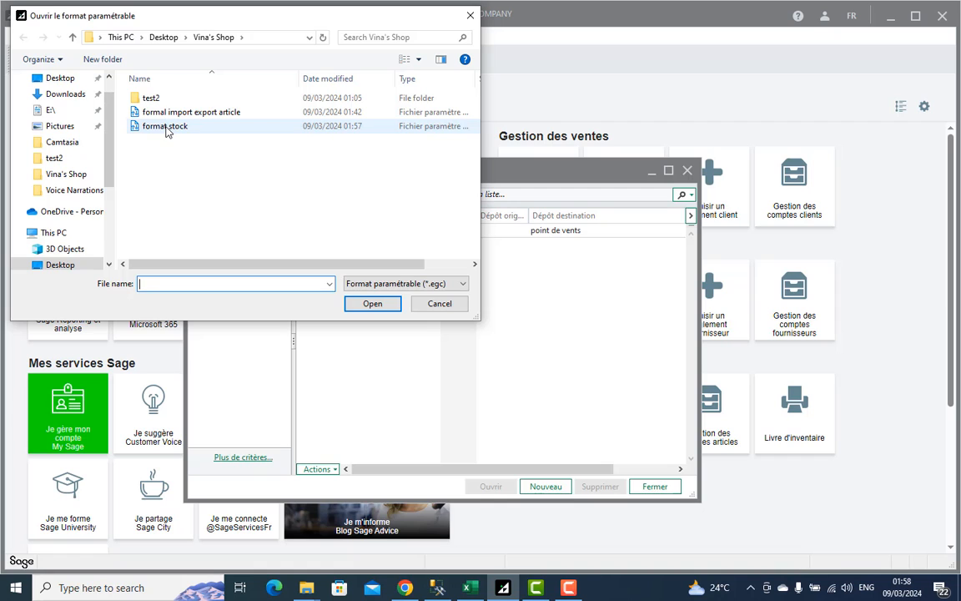
pyautogui.doubleClick(166, 125)
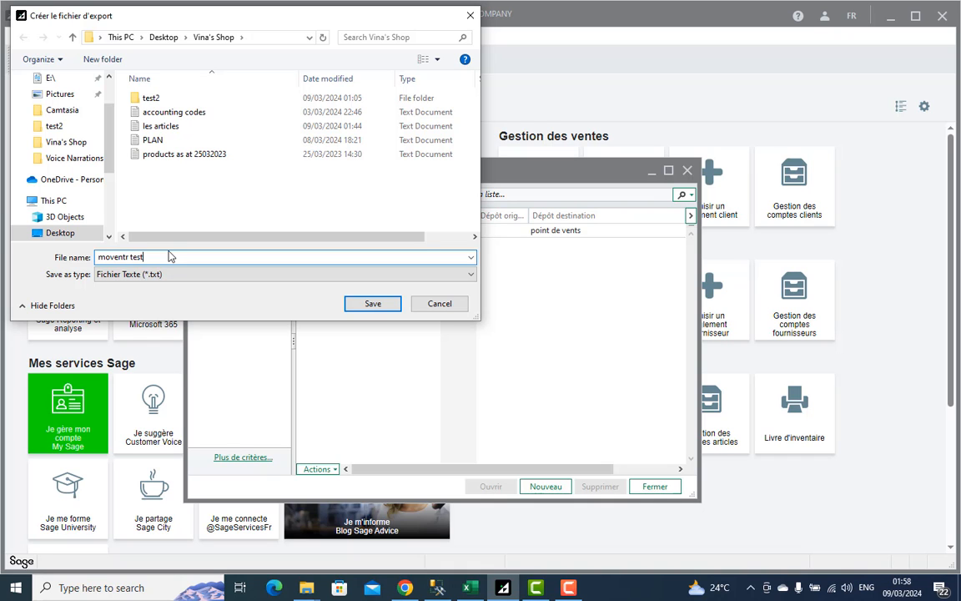
pyautogui.click(373, 302)
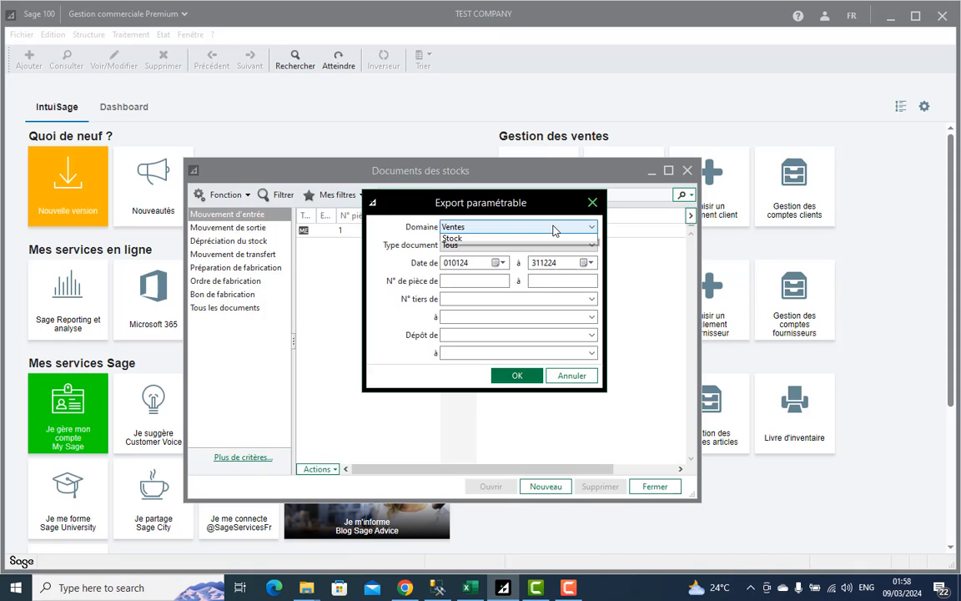
# Set the export's domain to Stock and its document type to Mouvement d'entrée, and run the export
pyautogui.click(553, 227)
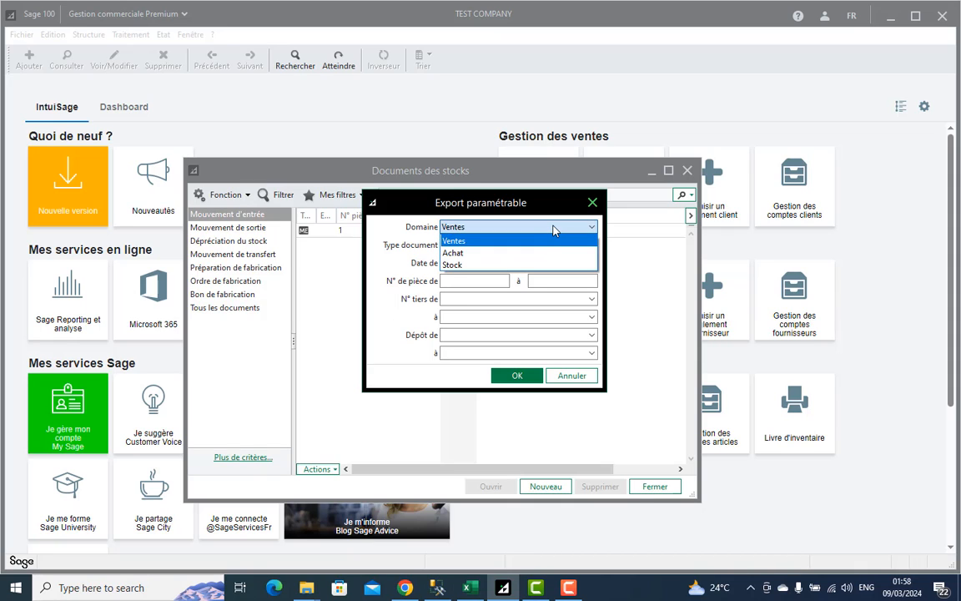
pyautogui.click(489, 265)
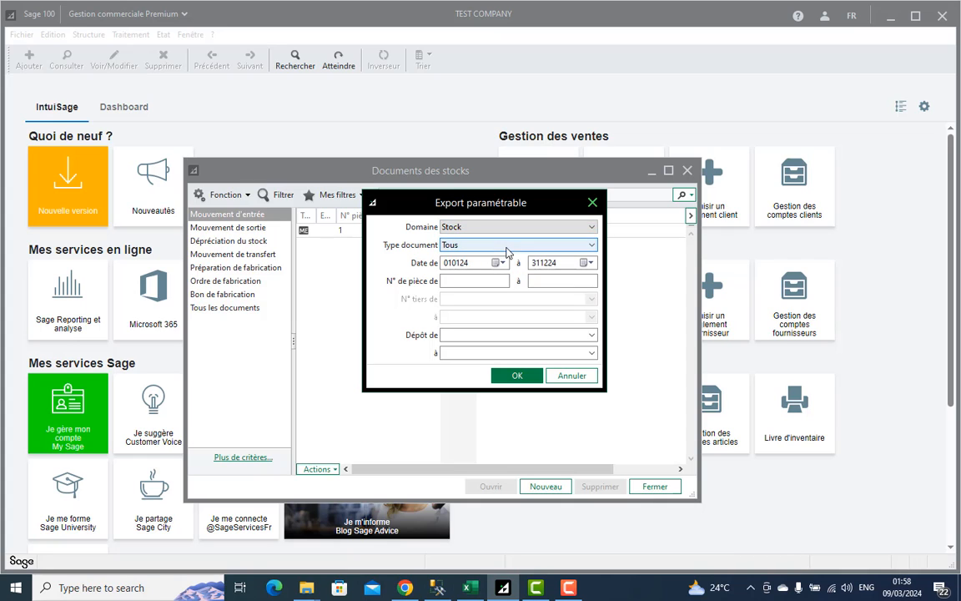
pyautogui.click(509, 245)
pyautogui.click(499, 272)
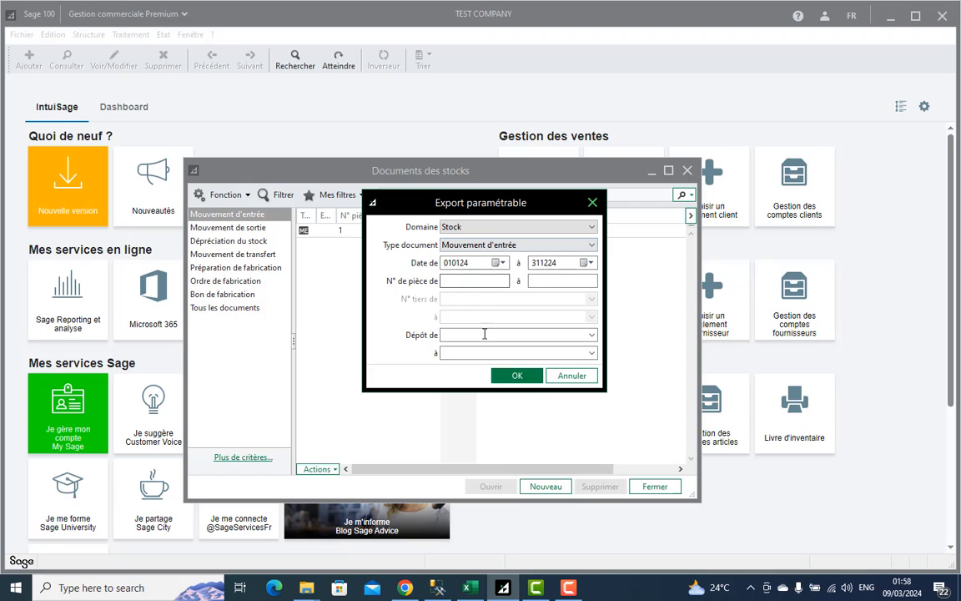
pyautogui.click(517, 377)
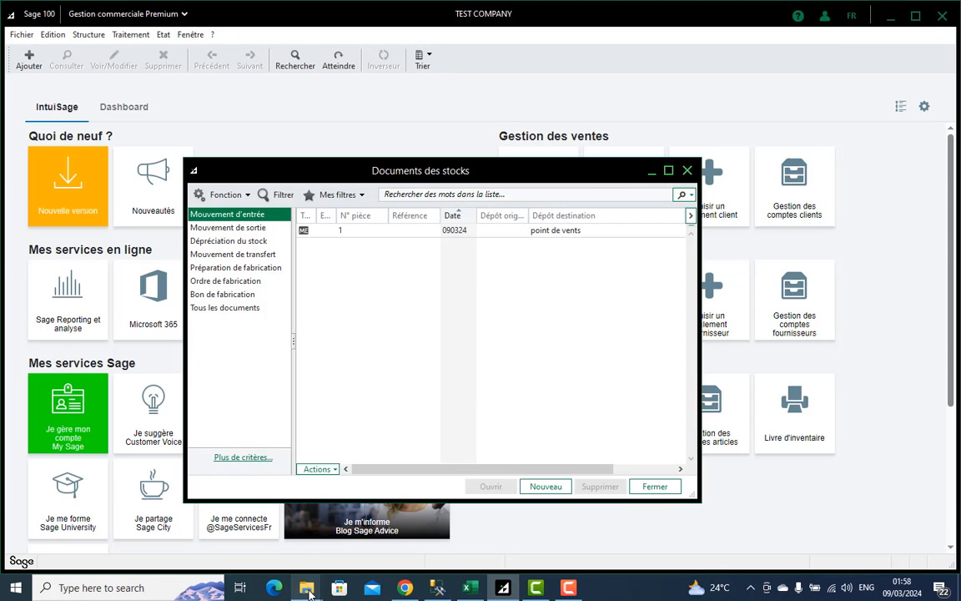
# Open the exported "moventr test" file from the Vina's Shop folder to examine its fields, and close it
pyautogui.moveTo(306, 587)
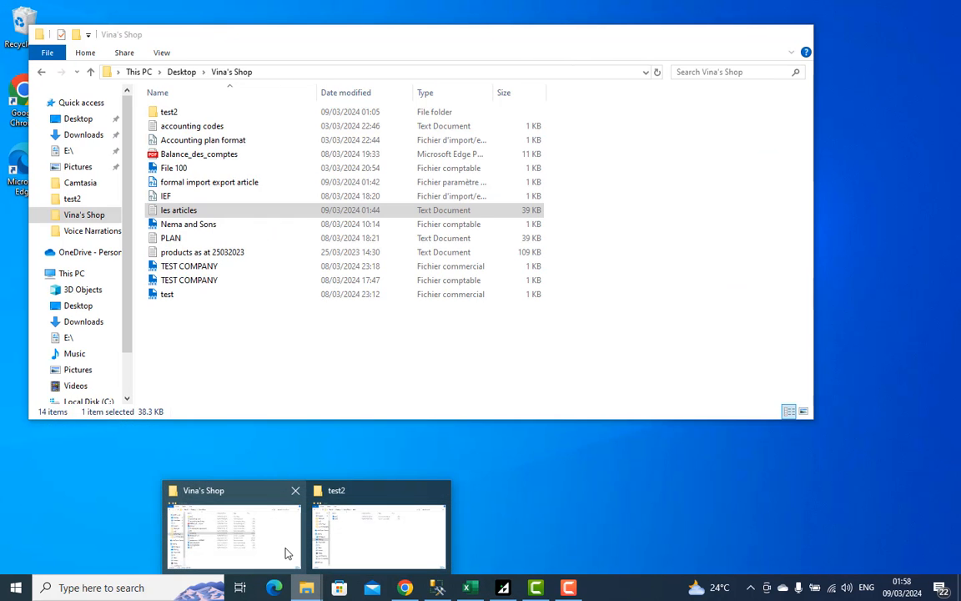
pyautogui.click(286, 554)
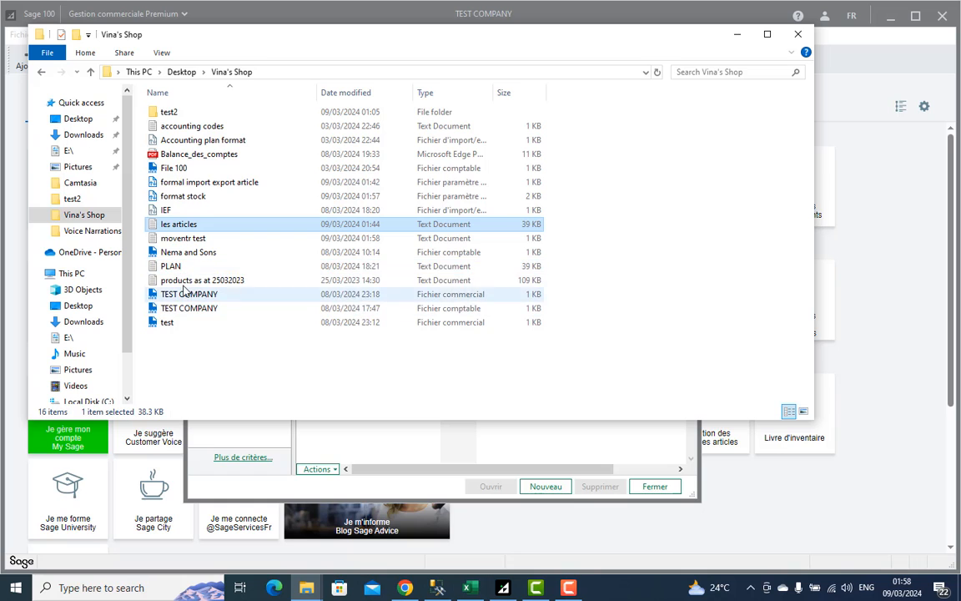
pyautogui.doubleClick(172, 242)
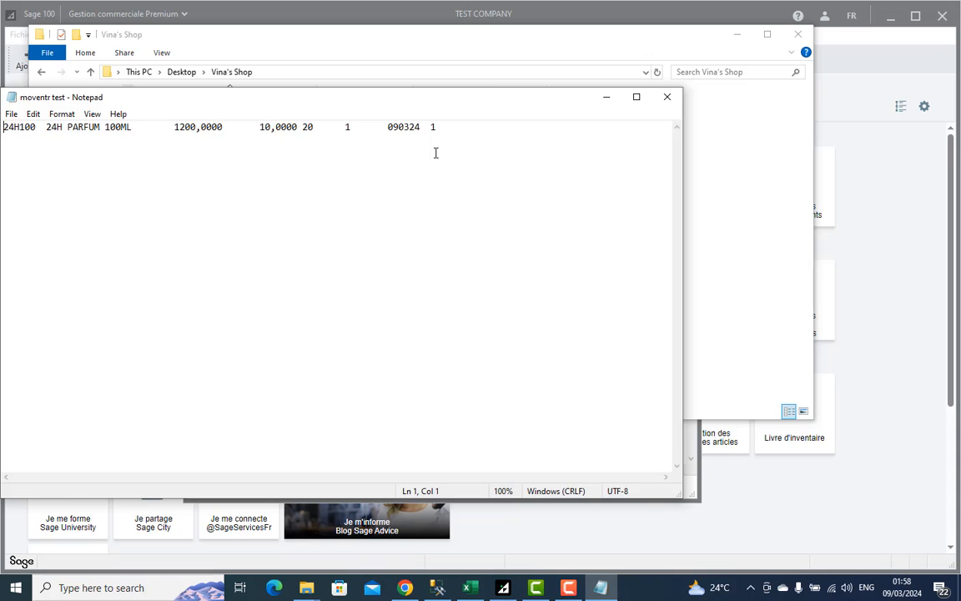
pyautogui.click(668, 97)
# Switch to Excel and open the "moventr test" text file from the Vina's Shop folder on the Desktop
pyautogui.click(470, 588)
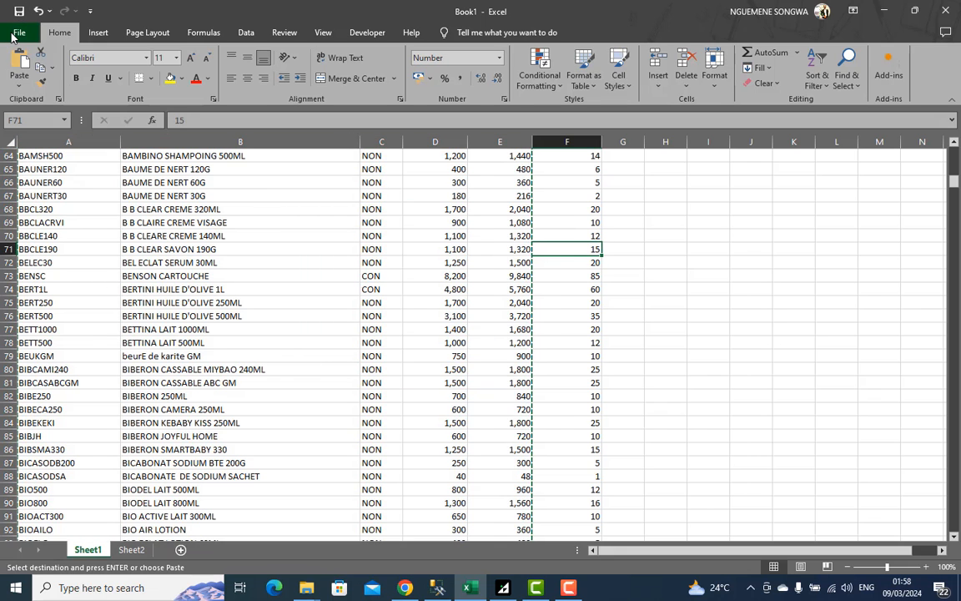
pyautogui.click(15, 33)
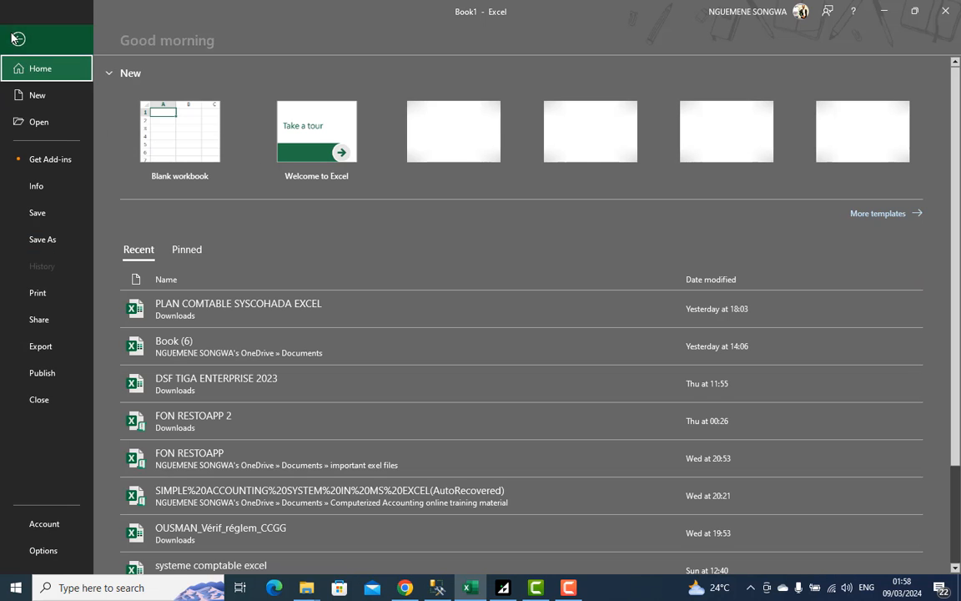
pyautogui.click(55, 125)
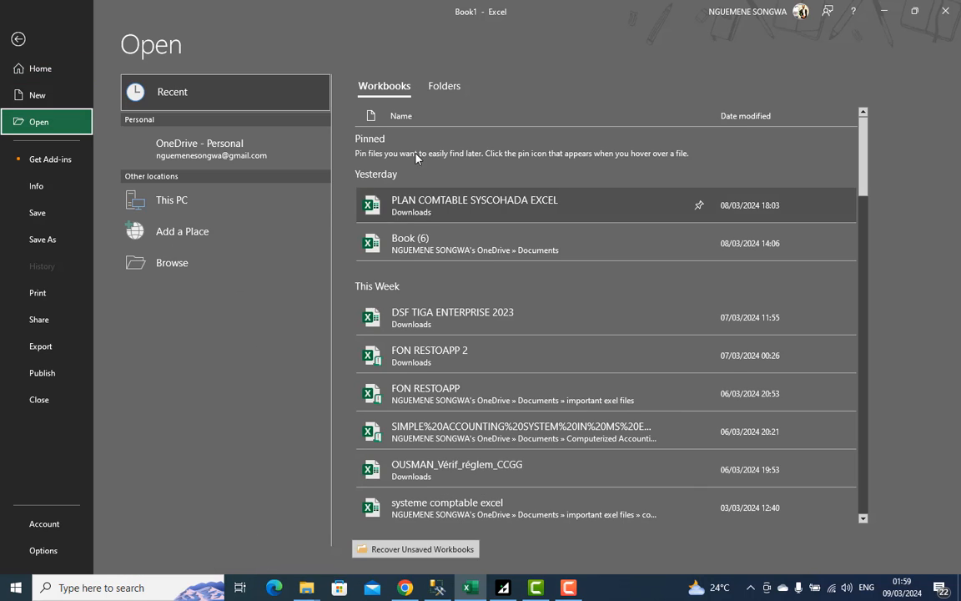
pyautogui.click(173, 272)
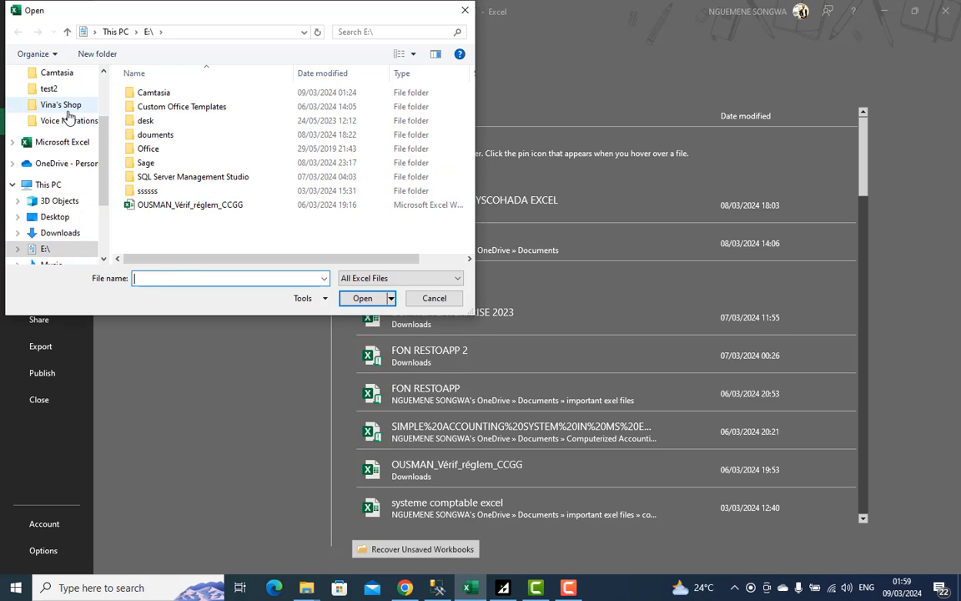
pyautogui.click(50, 216)
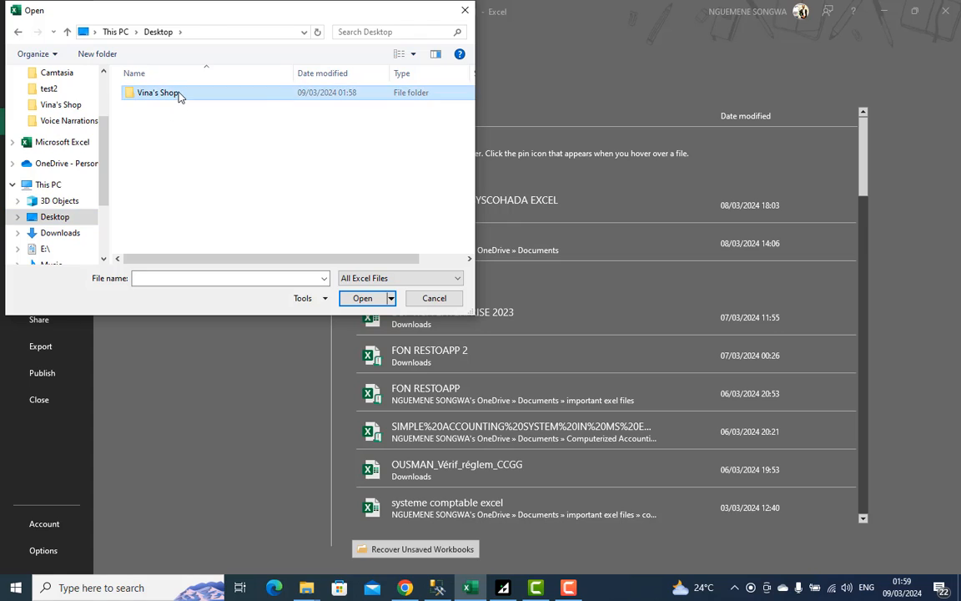
pyautogui.doubleClick(179, 95)
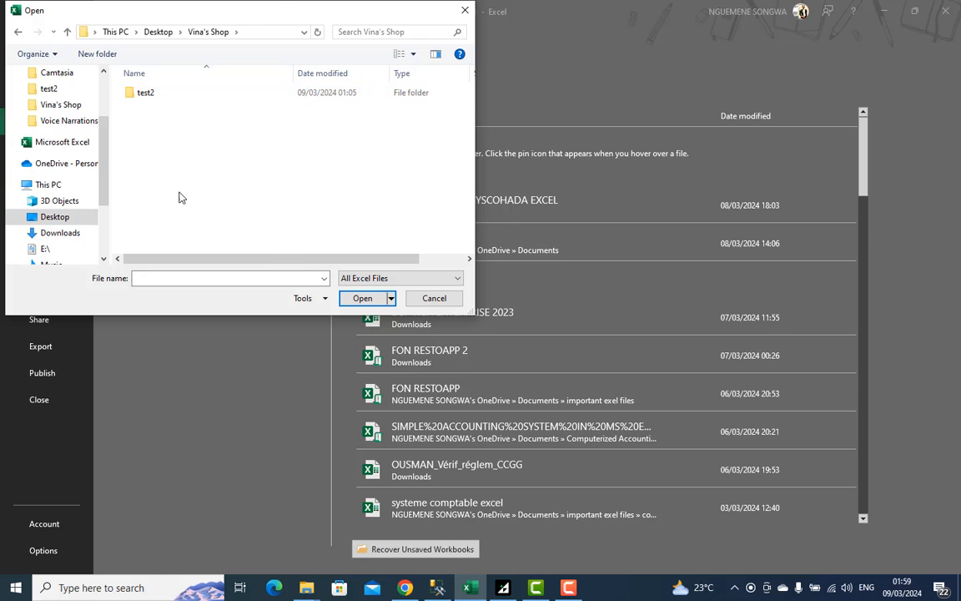
pyautogui.click(370, 284)
pyautogui.click(358, 349)
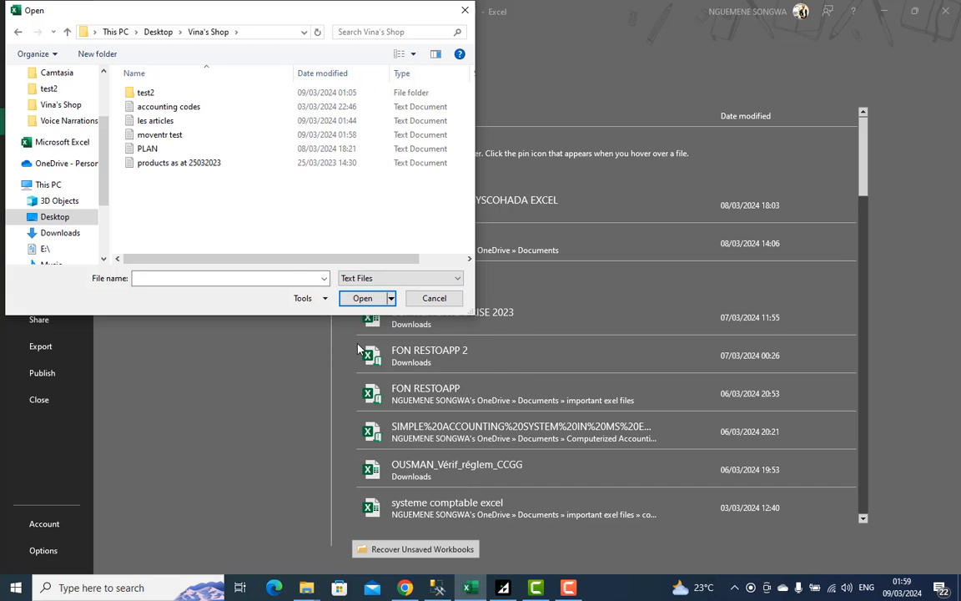
pyautogui.doubleClick(164, 137)
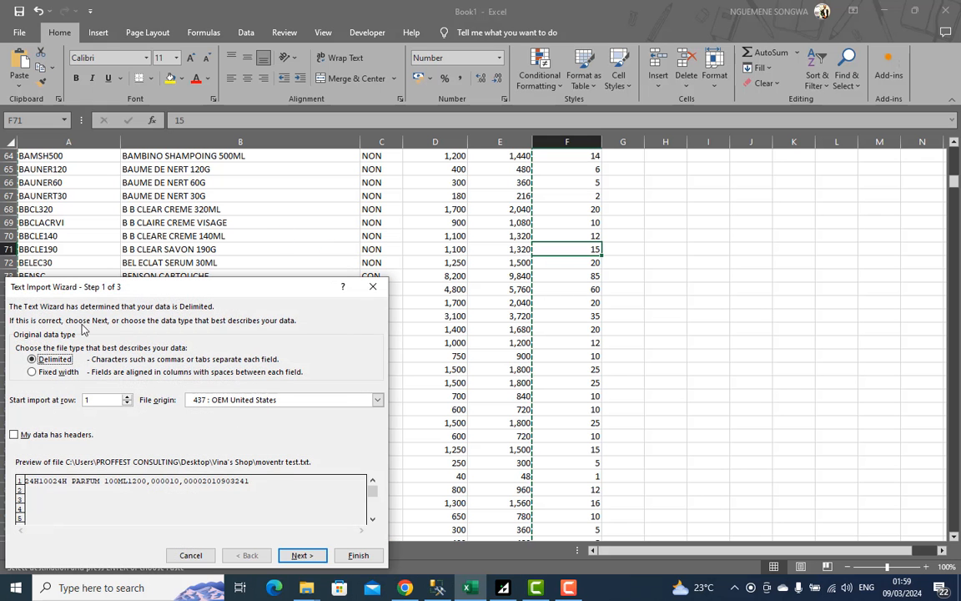
# Import the text as tab-delimited data with General column format, and auto-fit column C to its contents
pyautogui.moveTo(177, 290); pyautogui.dragTo(221, 167)
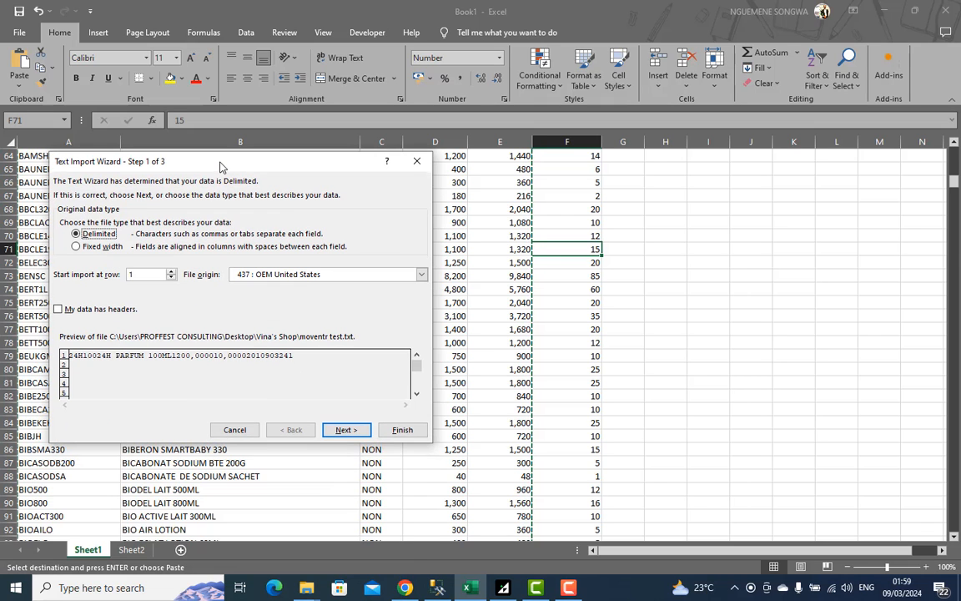
pyautogui.click(342, 431)
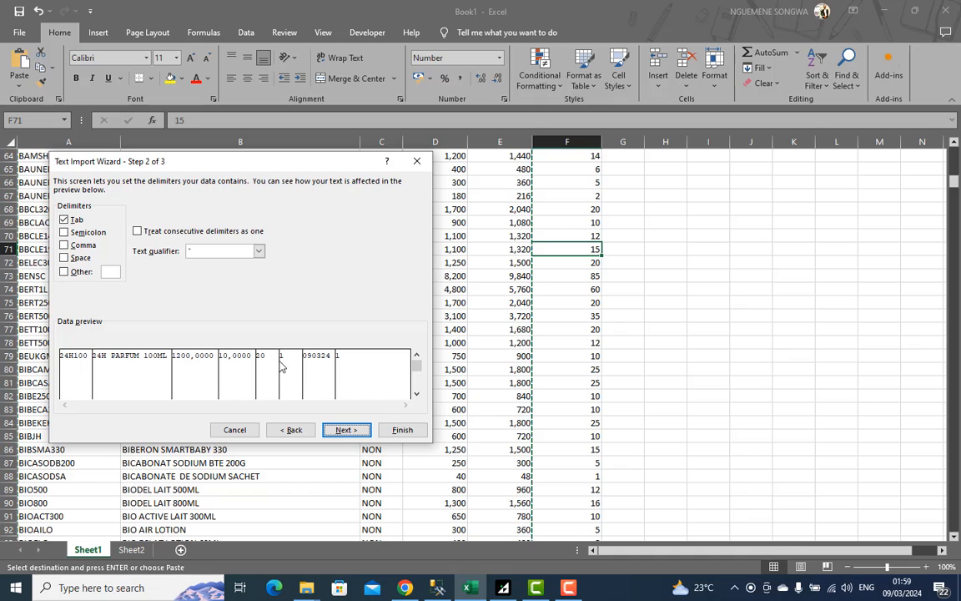
pyautogui.click(351, 431)
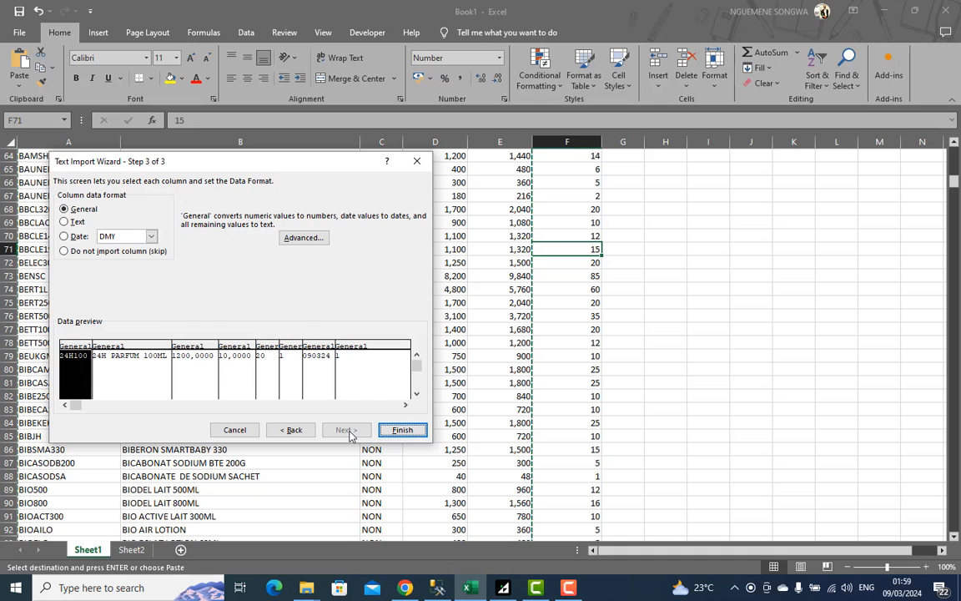
pyautogui.click(400, 429)
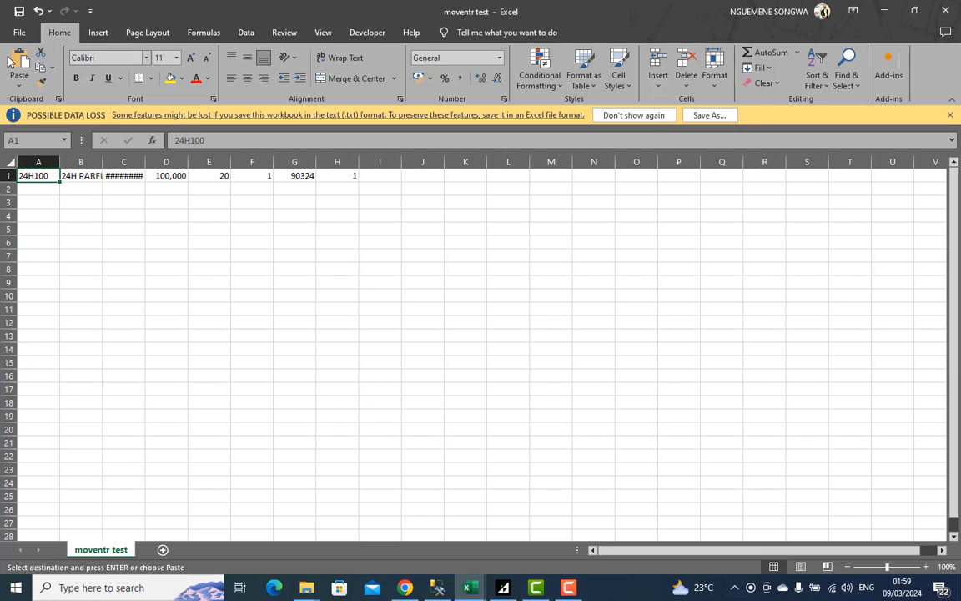
pyautogui.doubleClick(146, 166)
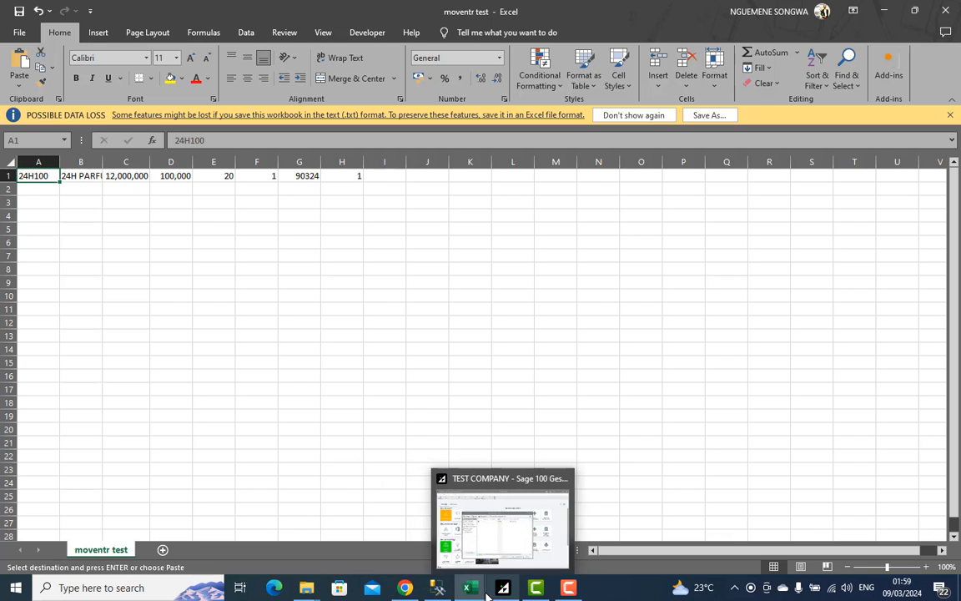
# Copy the ref column from Sheet1 of Book1 into column A of the moventr test workbook
pyautogui.moveTo(482, 592)
pyautogui.click(436, 528)
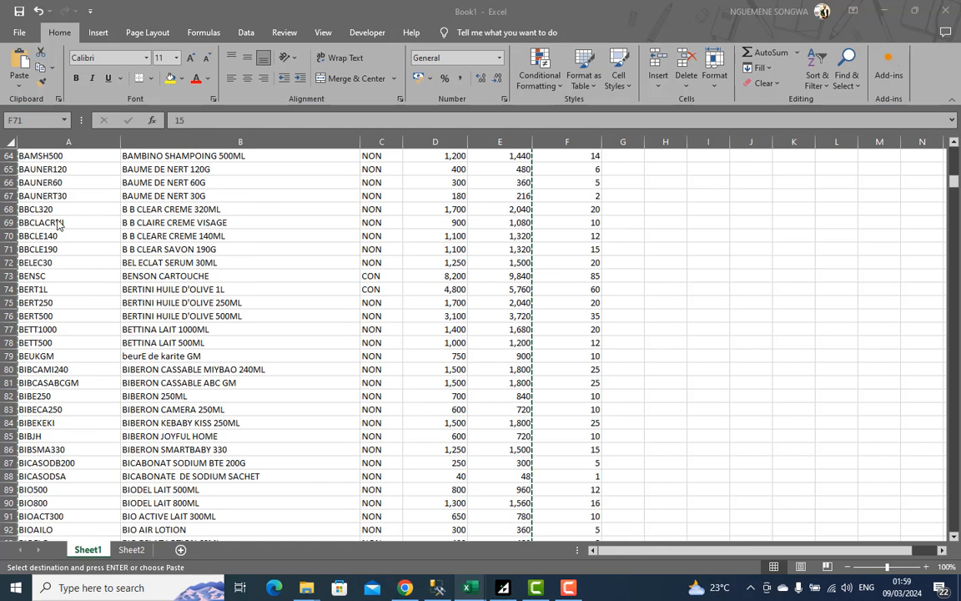
pyautogui.scroll(3, 106, 219)
pyautogui.click(105, 219)
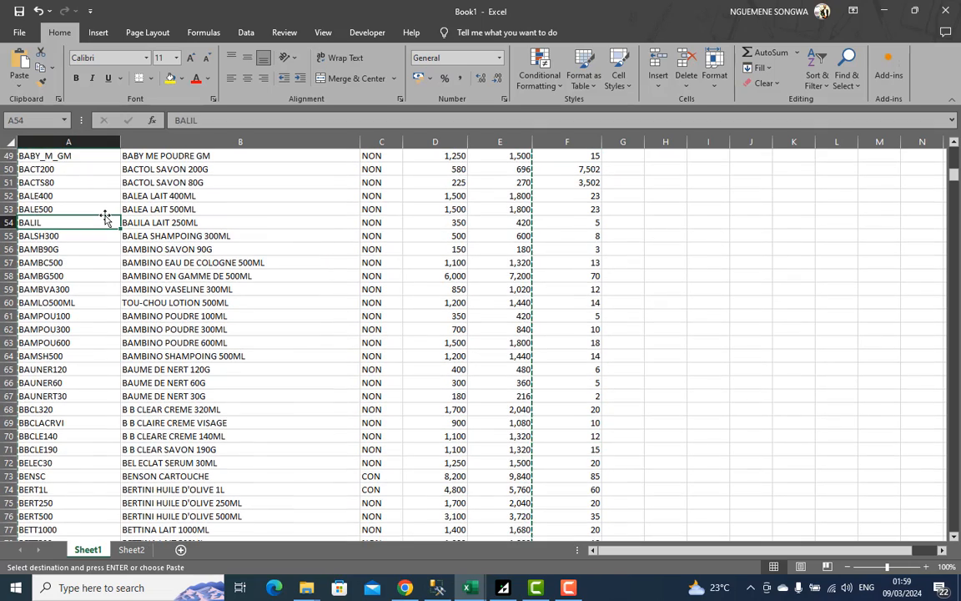
pyautogui.hotkey('ctrl', 'Home')
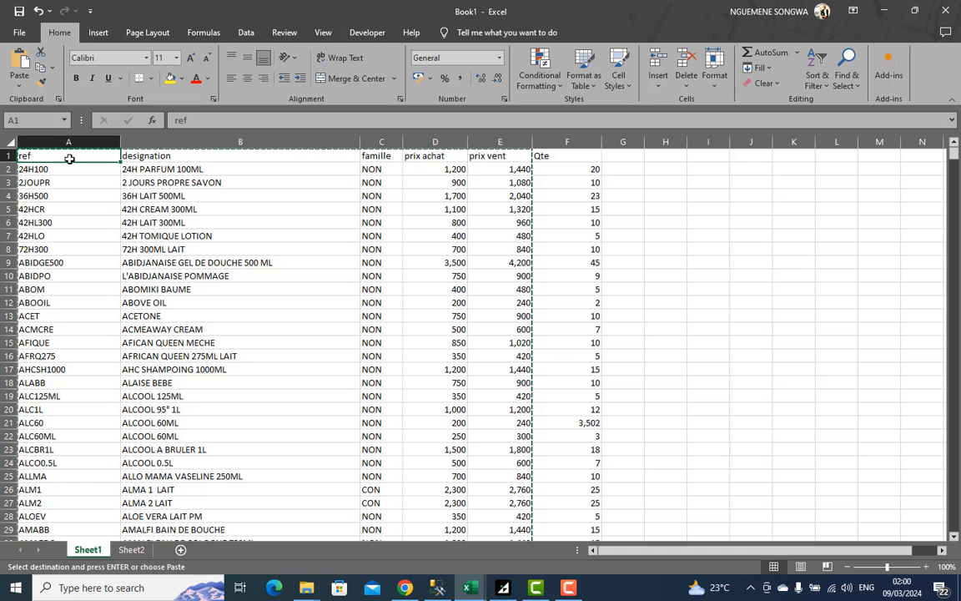
pyautogui.click(69, 142)
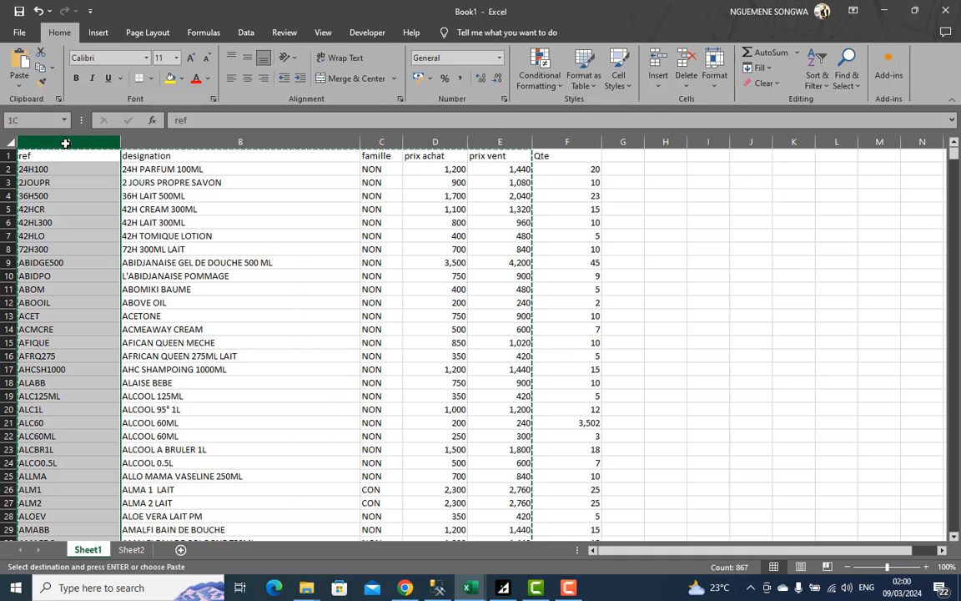
pyautogui.hotkey('ctrl', 'c')
pyautogui.click(880, 13)
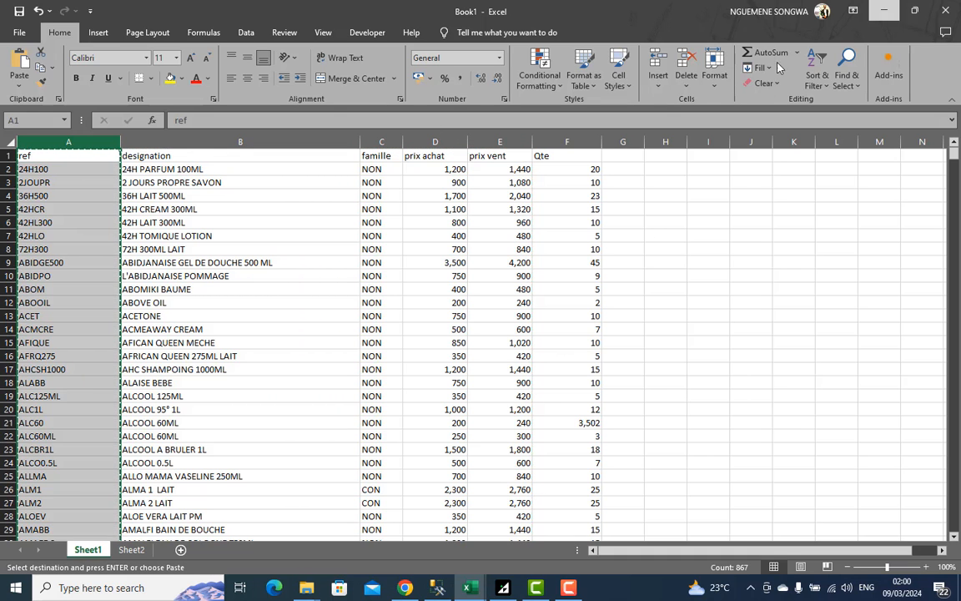
pyautogui.hotkey('ctrl', 'v')
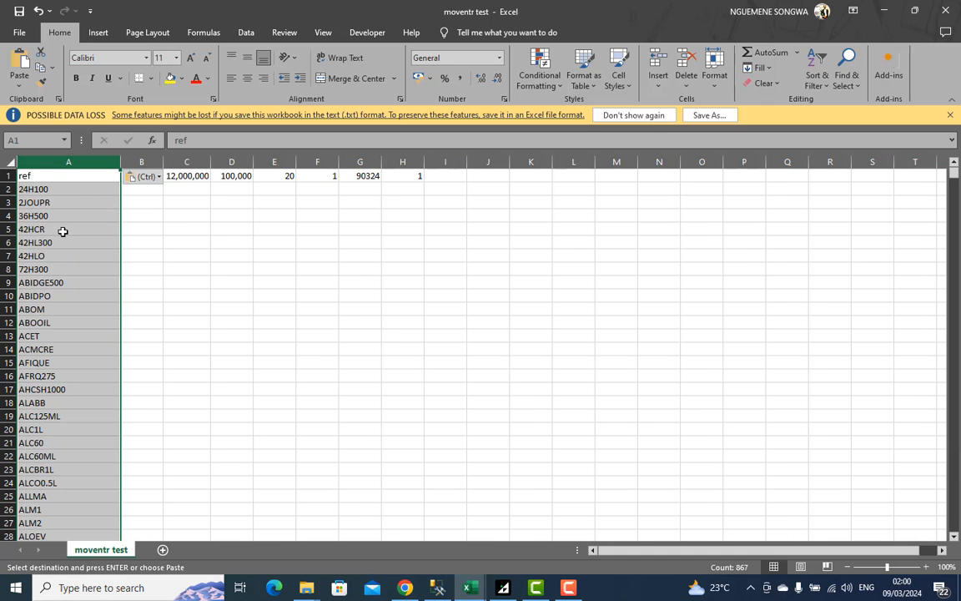
pyautogui.click(188, 195)
pyautogui.click(142, 227)
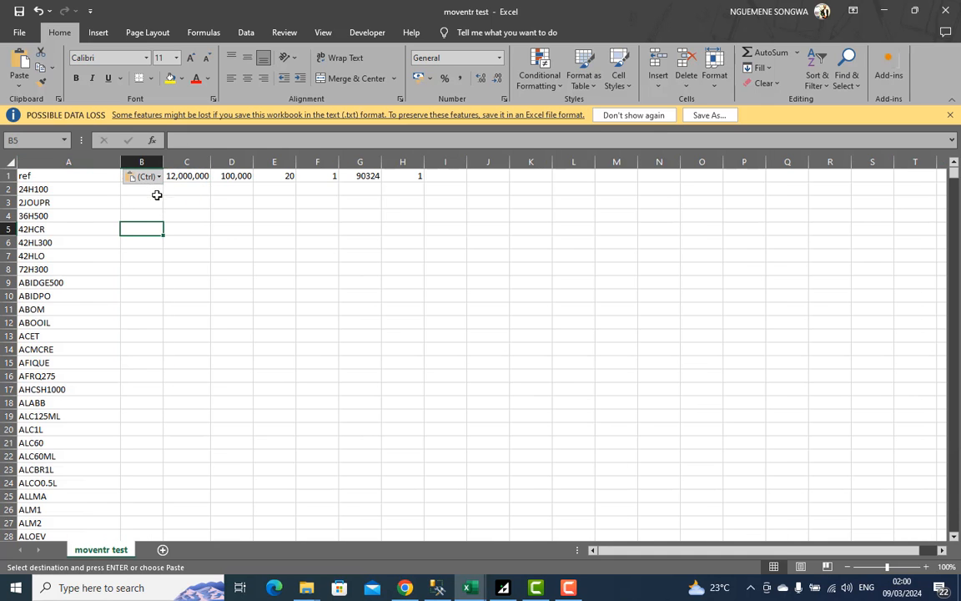
pyautogui.doubleClick(206, 176)
pyautogui.click(180, 226)
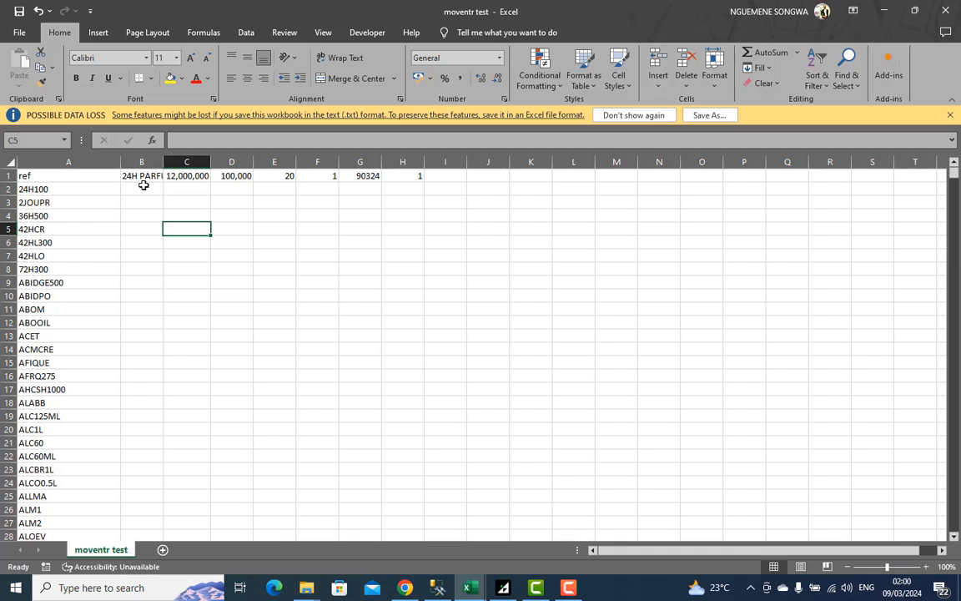
# Copy the designation column from Book1 into column B of the moventr test workbook, starting at cell B1
pyautogui.click(149, 176)
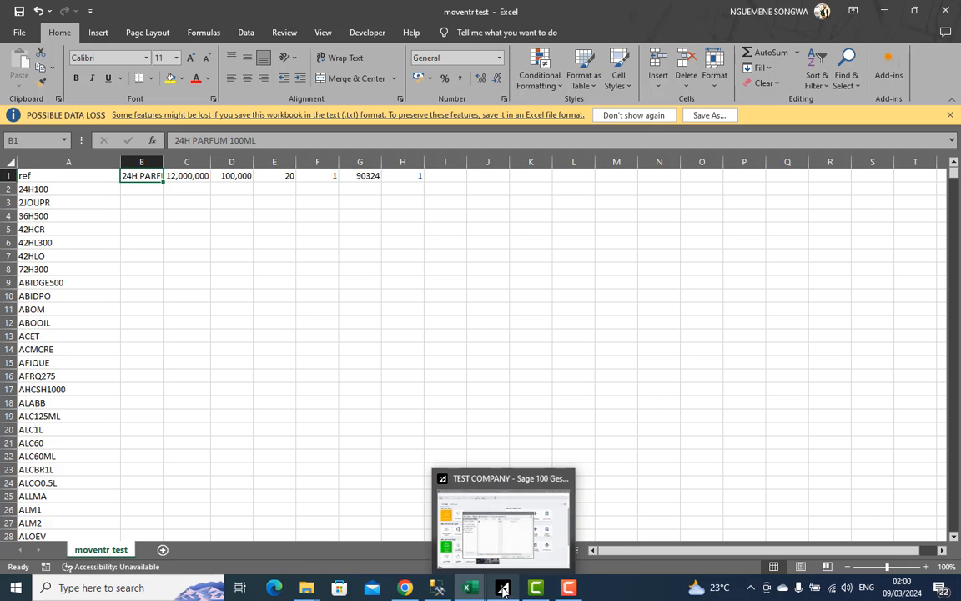
pyautogui.moveTo(470, 589)
pyautogui.click(404, 538)
pyautogui.click(68, 141)
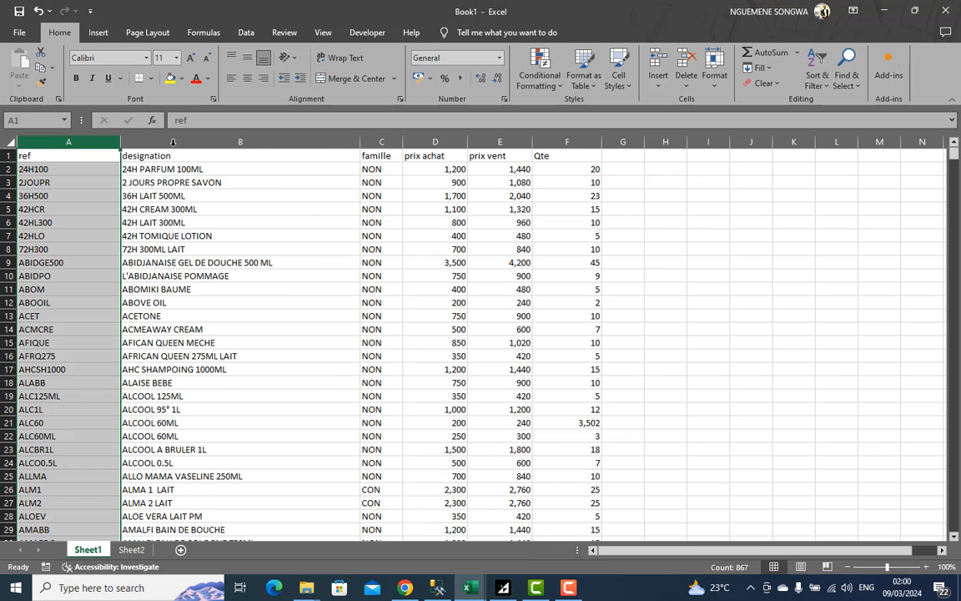
pyautogui.click(172, 143)
pyautogui.hotkey('ctrl', 'c')
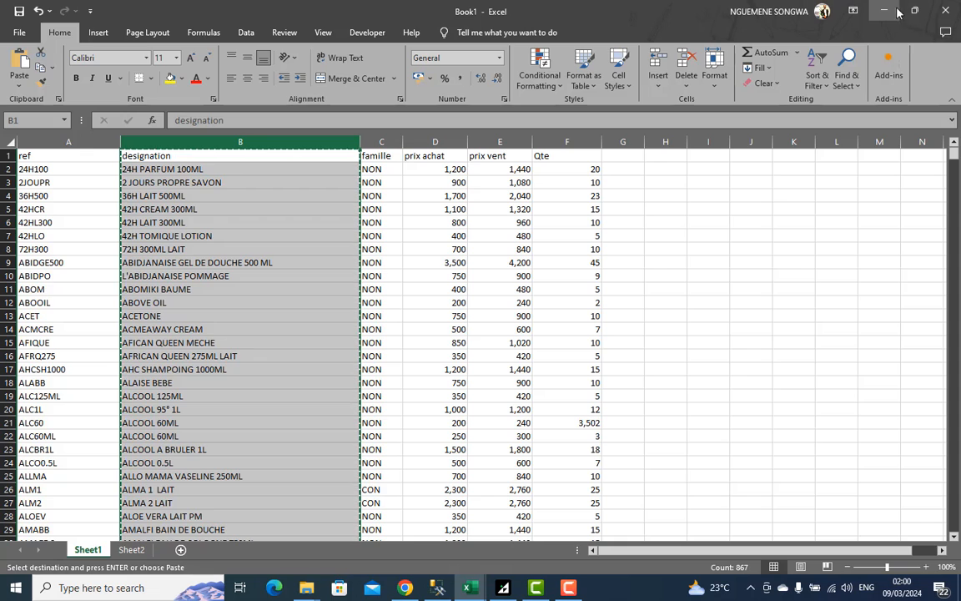
pyautogui.hotkey('alt', 'Tab')
pyautogui.hotkey('ctrl', 'v')
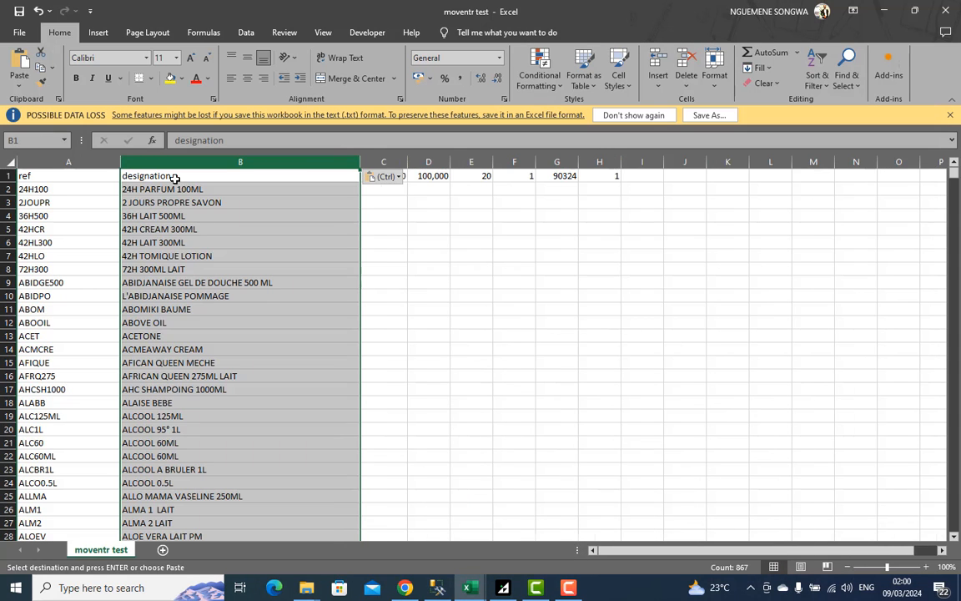
# Check cells C1 and D1 against the price and quantity fields in the moventr test text file from Vina's Shop, and close the file
pyautogui.click(401, 192)
pyautogui.doubleClick(437, 175)
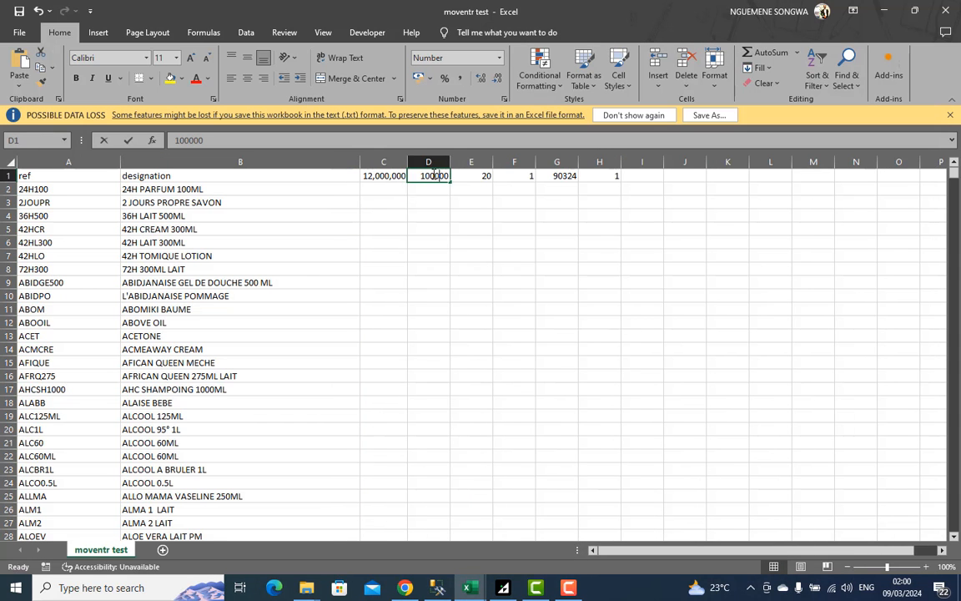
pyautogui.click(398, 178)
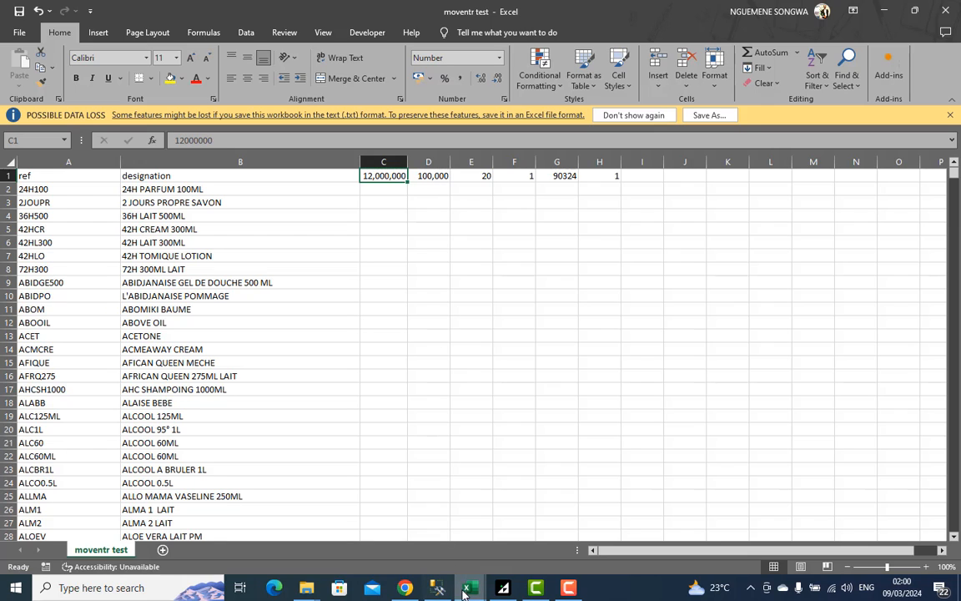
pyautogui.click(306, 588)
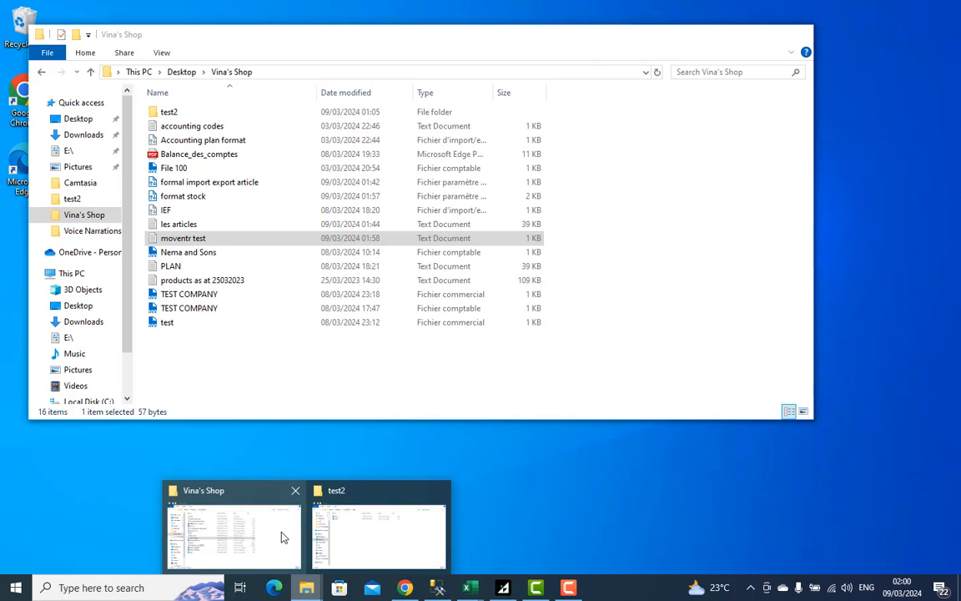
pyautogui.click(294, 529)
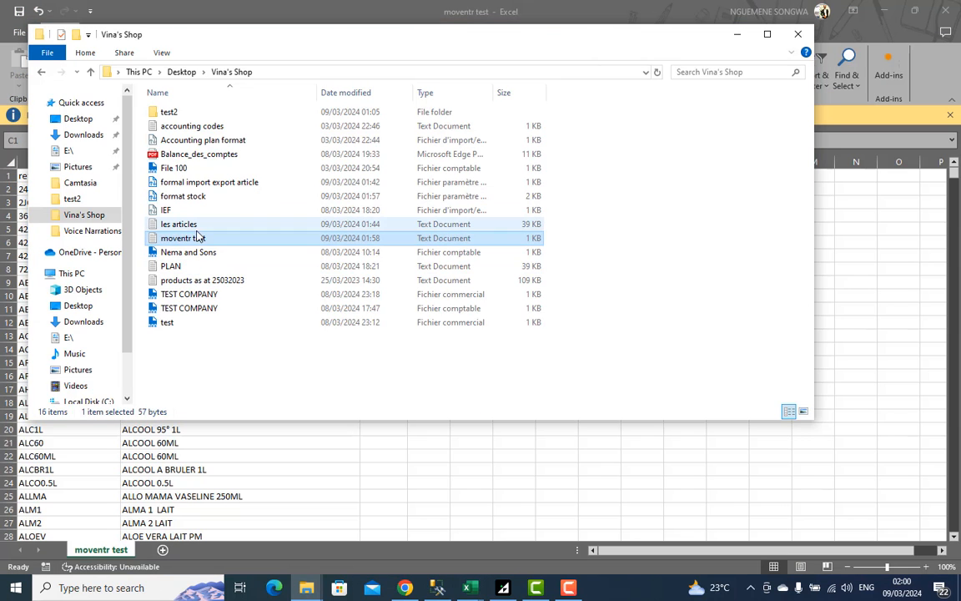
pyautogui.doubleClick(190, 239)
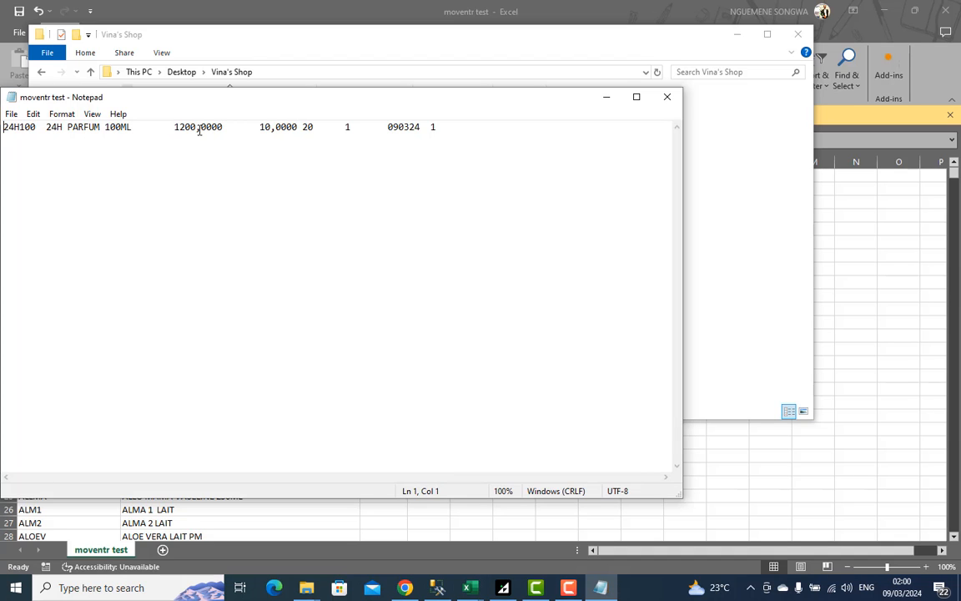
pyautogui.click(666, 97)
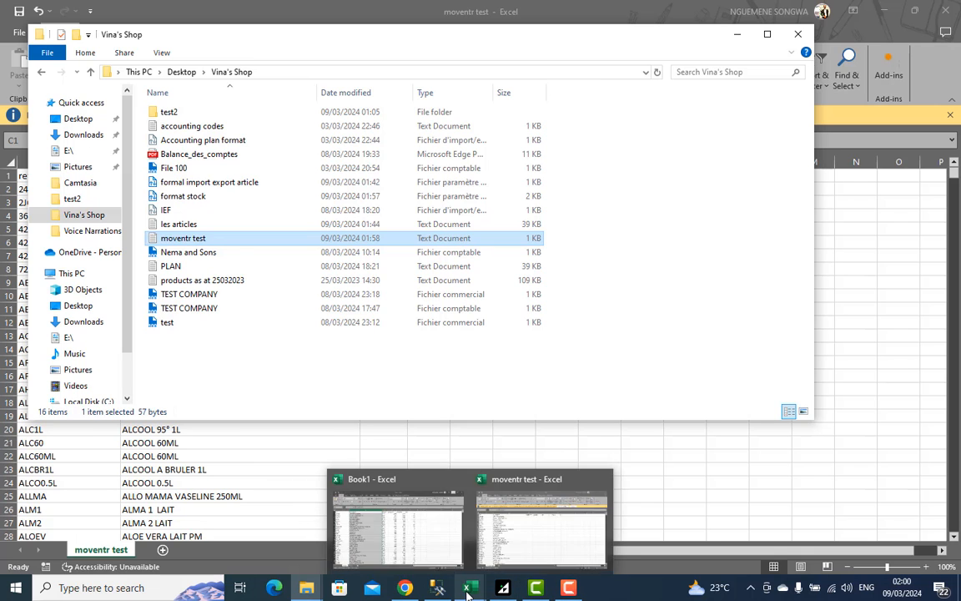
# Open entry movement no. 1 in Sage 100 and compare its unit price and quantity with the decimal notation in the moventr test text file
pyautogui.click(503, 588)
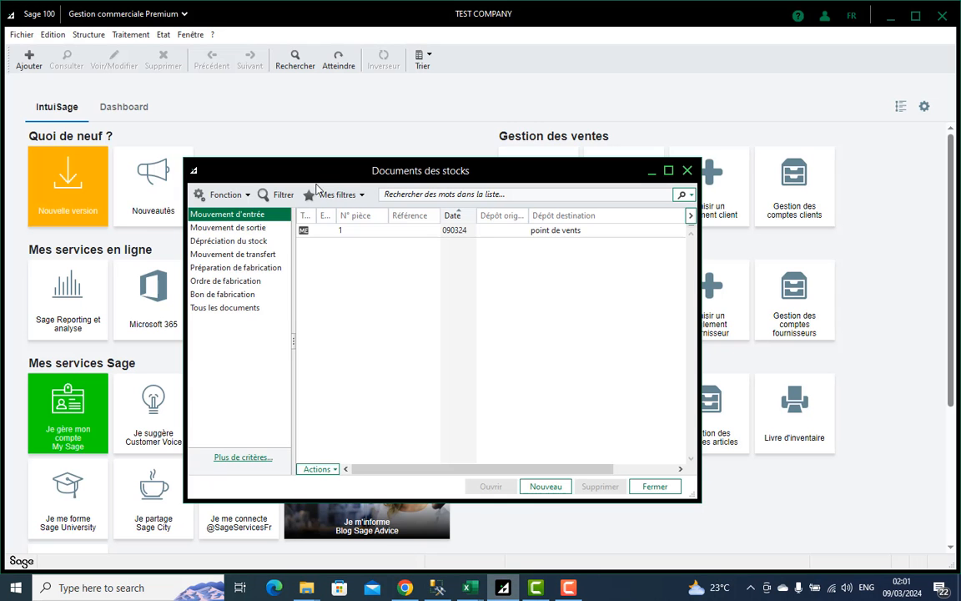
pyautogui.click(468, 231)
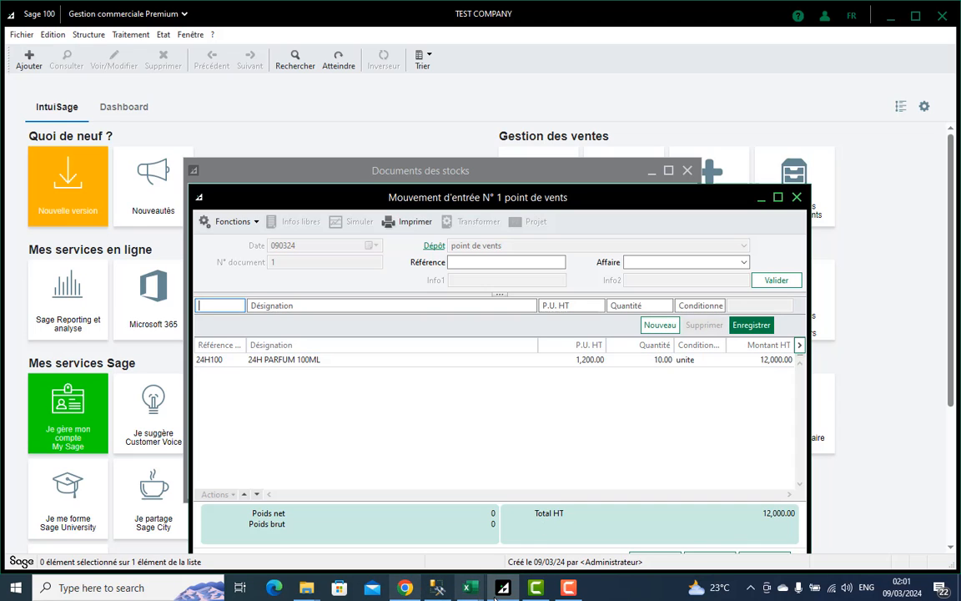
pyautogui.click(305, 587)
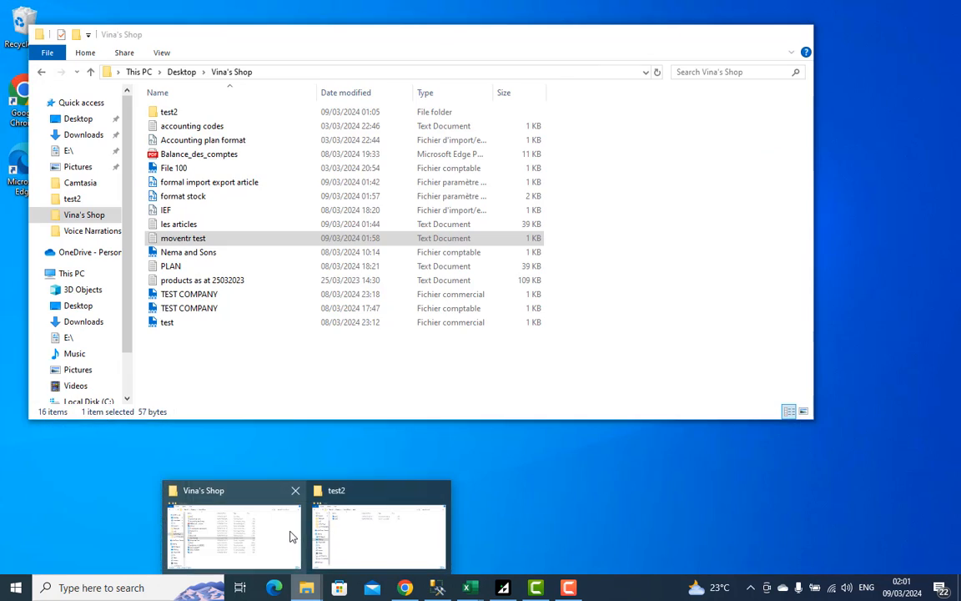
pyautogui.click(288, 532)
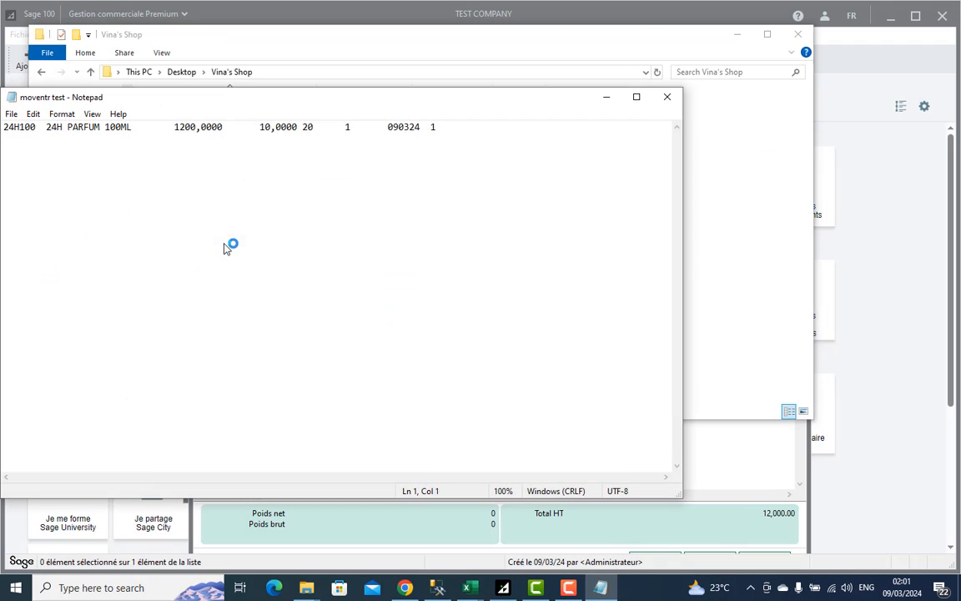
pyautogui.moveTo(224, 126); pyautogui.dragTo(202, 126)
pyautogui.click(200, 130)
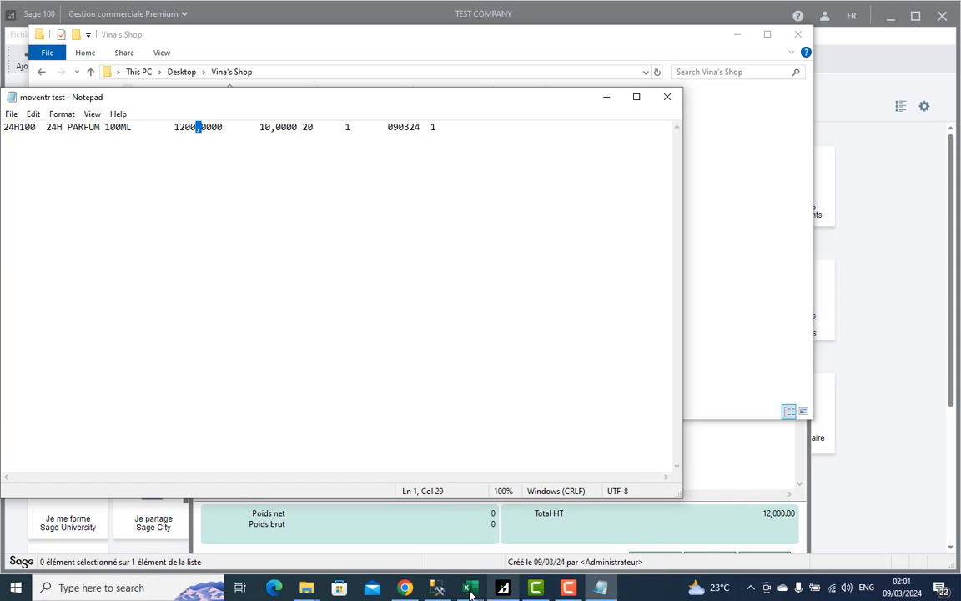
# Copy the prix achat column from Book1 into column C of the moventr test workbook
pyautogui.moveTo(469, 588)
pyautogui.click(538, 548)
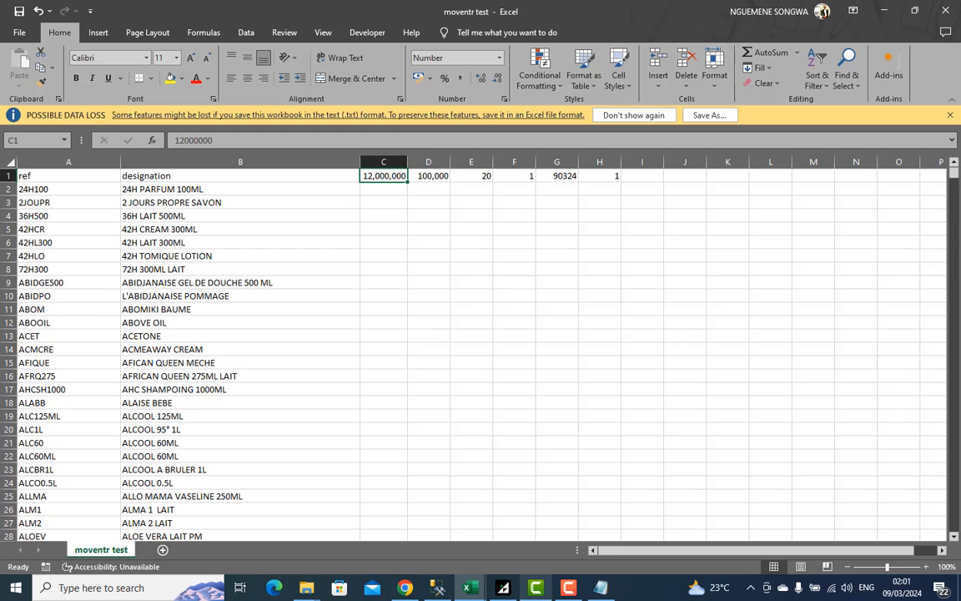
pyautogui.moveTo(469, 587)
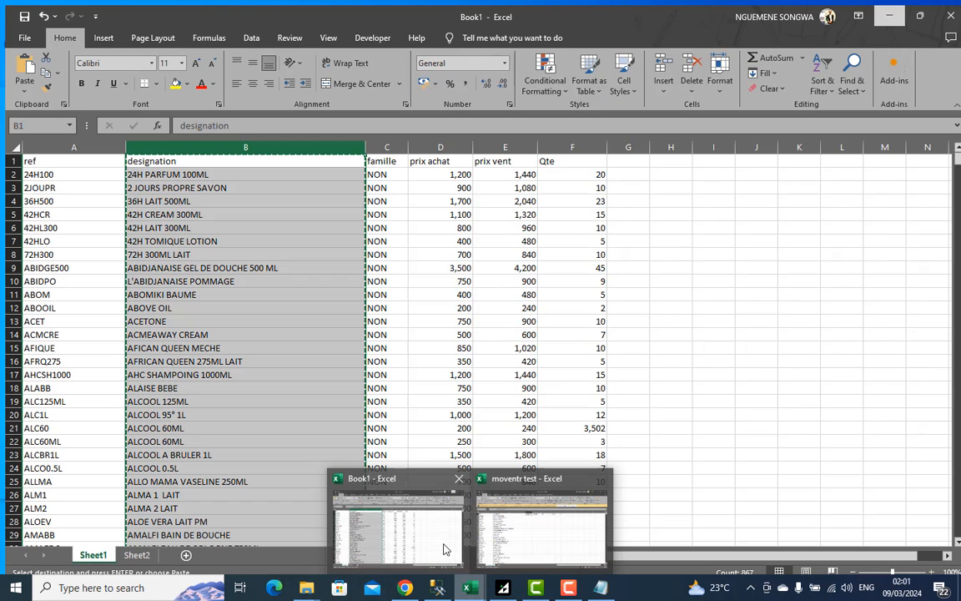
pyautogui.click(445, 549)
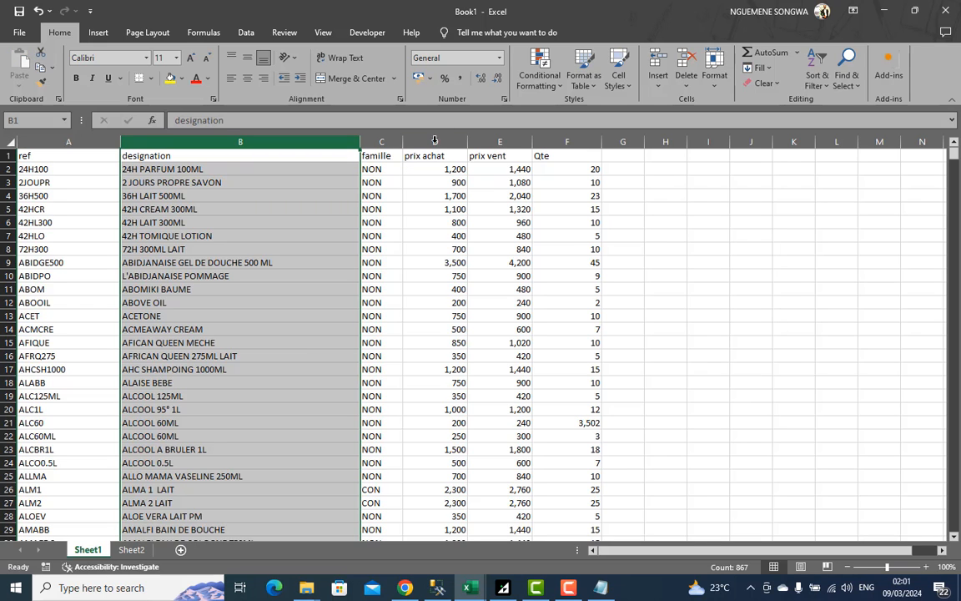
pyautogui.click(434, 141)
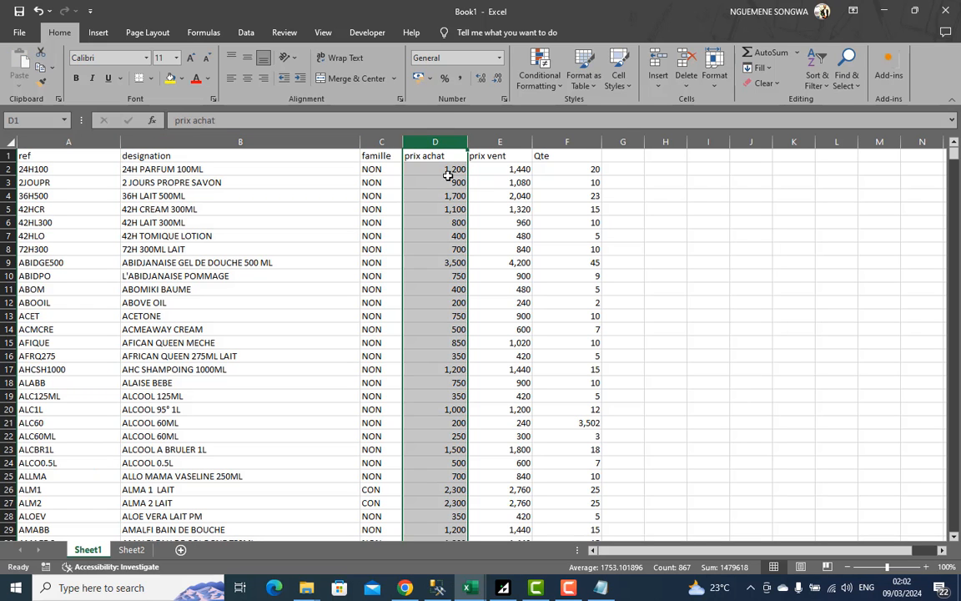
pyautogui.rightClick(449, 176)
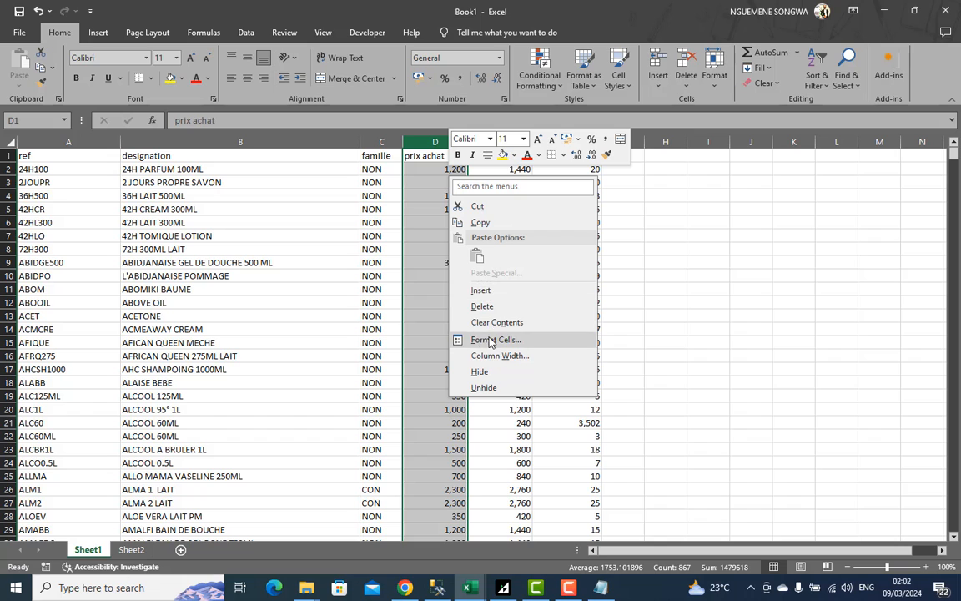
pyautogui.click(481, 223)
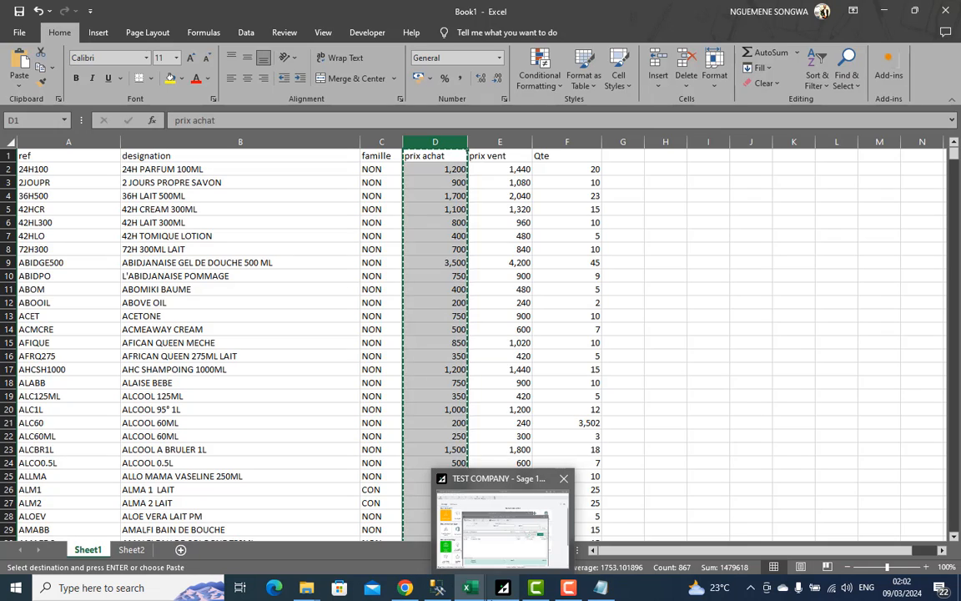
pyautogui.moveTo(471, 592)
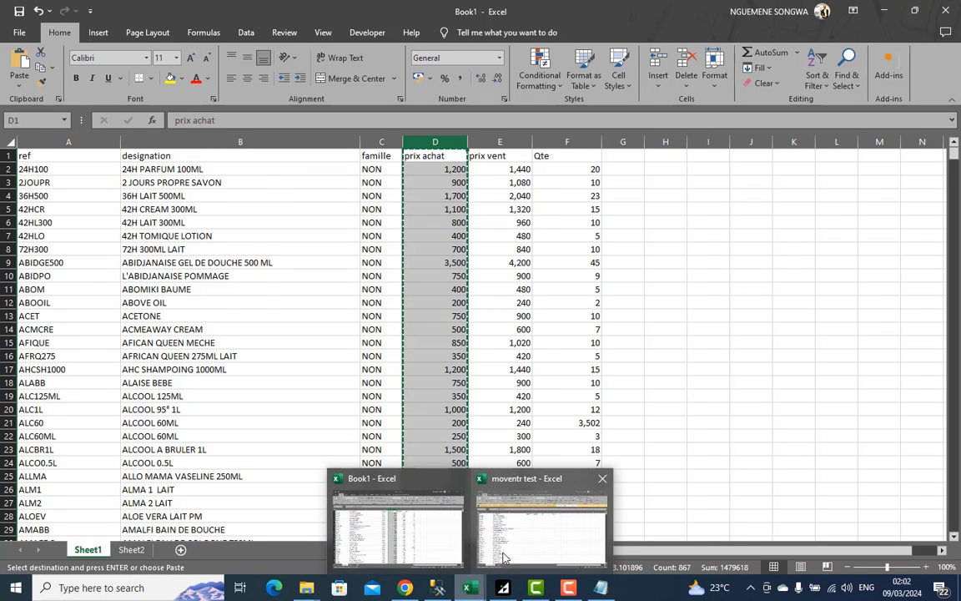
pyautogui.click(541, 518)
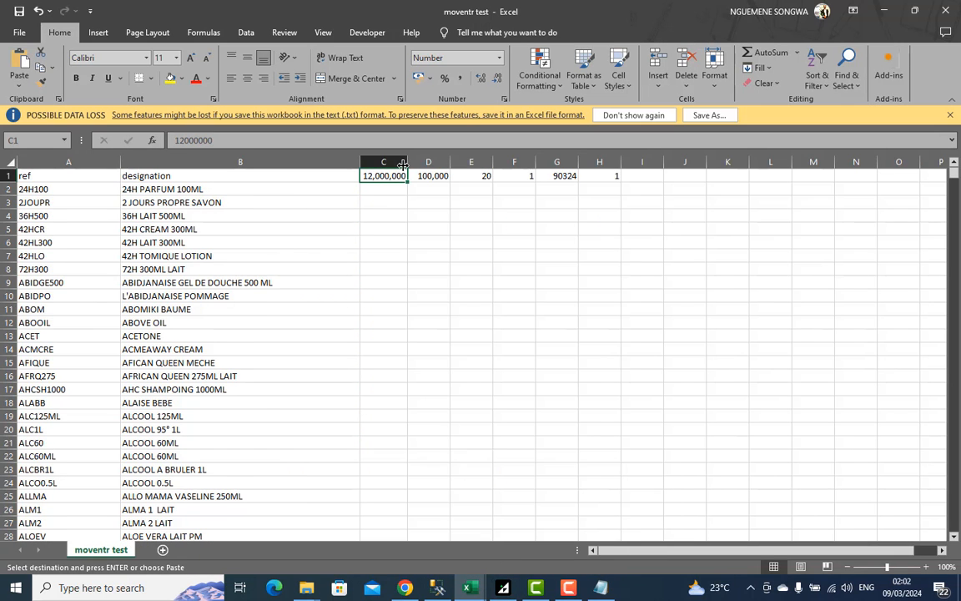
pyautogui.hotkey('ctrl', 'v')
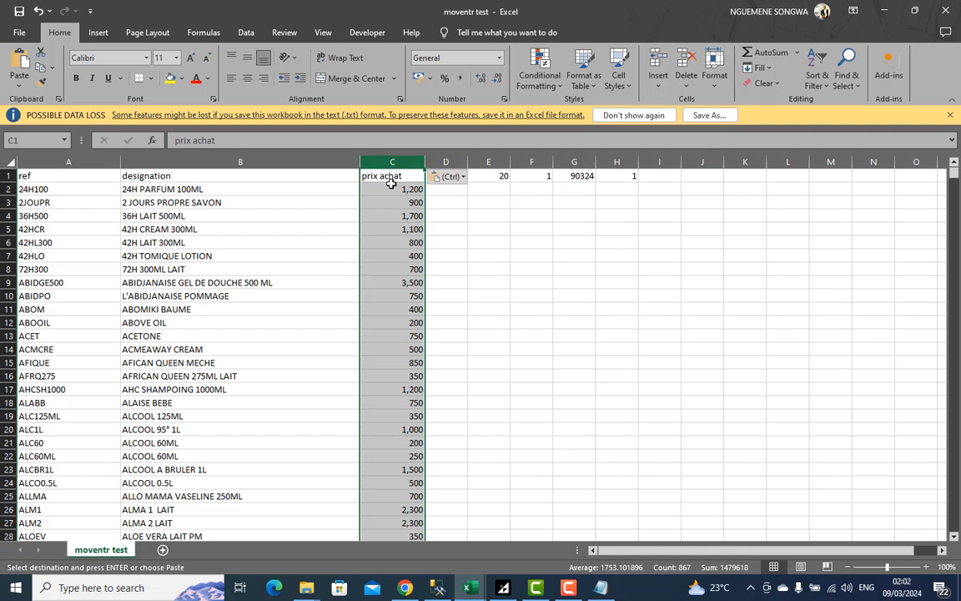
# Copy the Qte column from Book1 into column D of the moventr test workbook, starting at cell D1
pyautogui.click(446, 189)
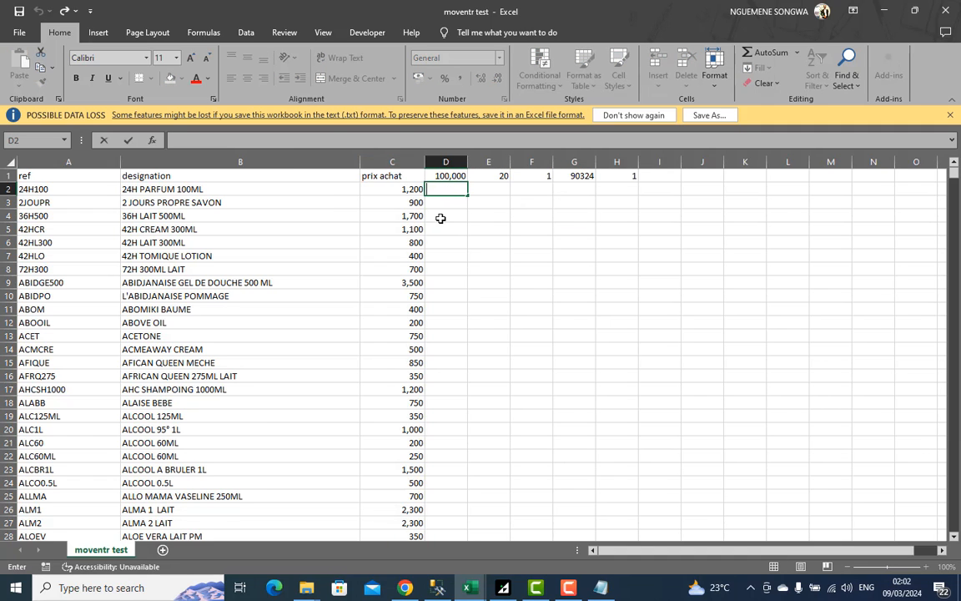
pyautogui.click(456, 176)
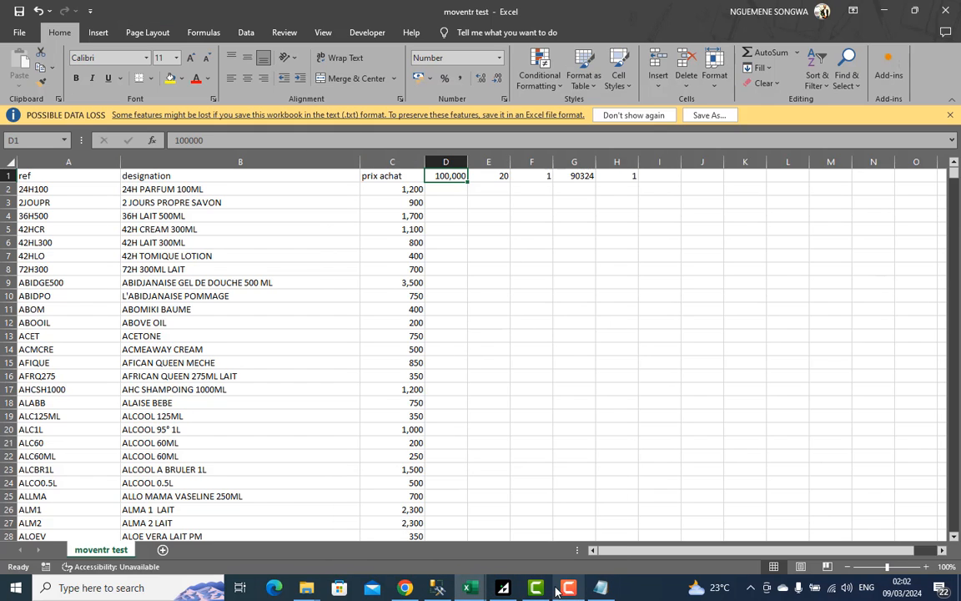
pyautogui.click(471, 587)
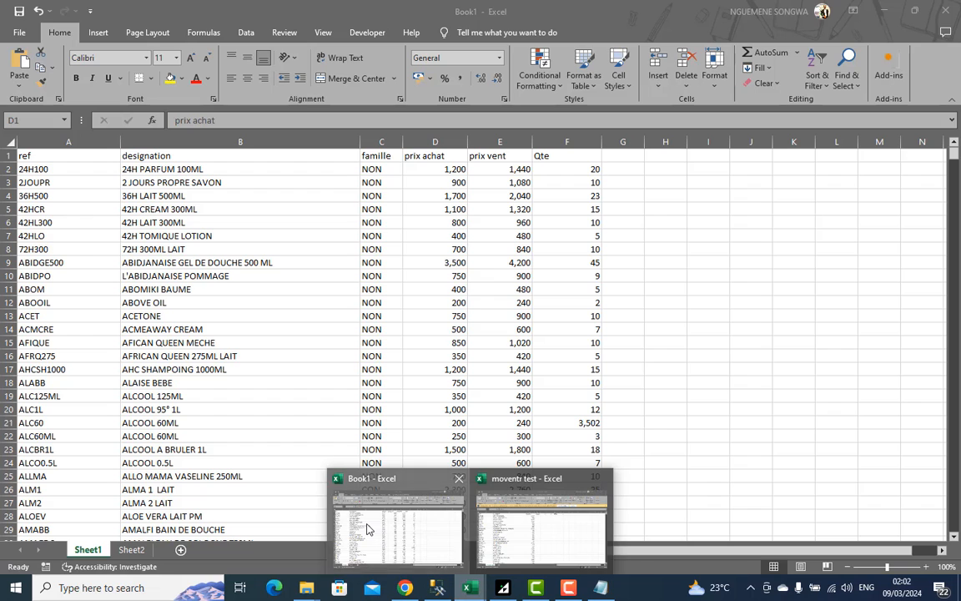
pyautogui.click(394, 526)
pyautogui.click(551, 141)
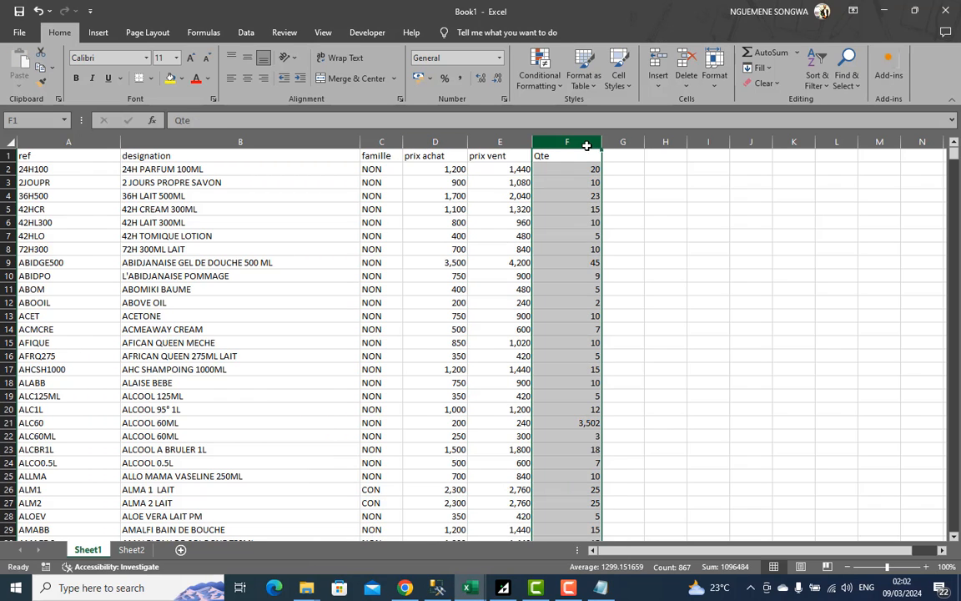
pyautogui.click(40, 65)
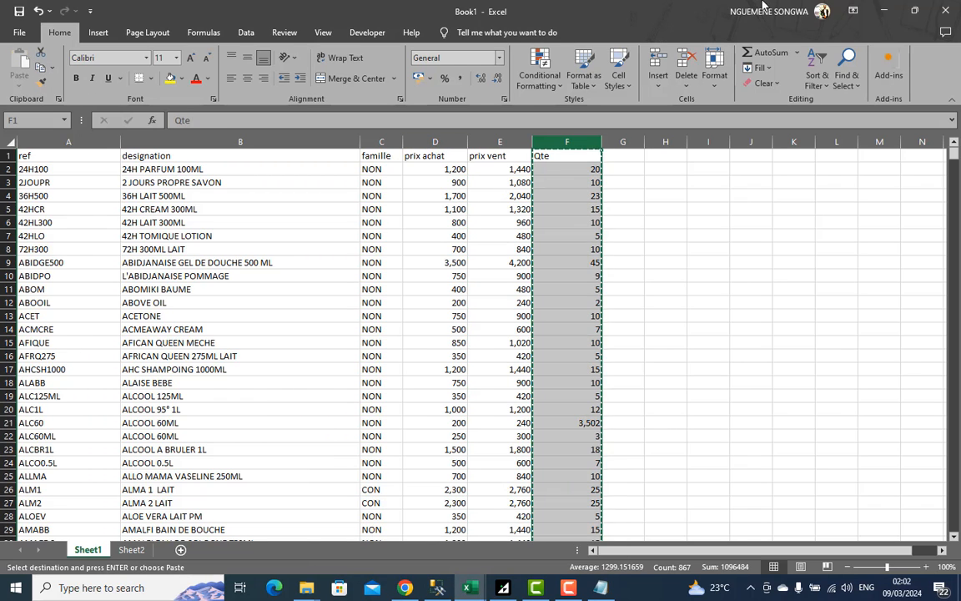
pyautogui.click(883, 10)
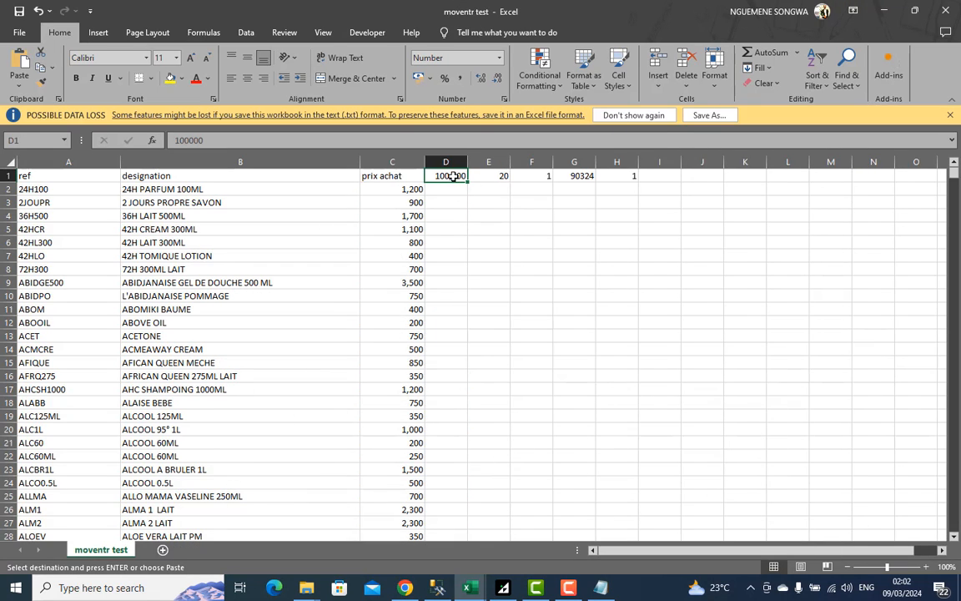
pyautogui.hotkey('ctrl', 'v')
pyautogui.click(454, 176)
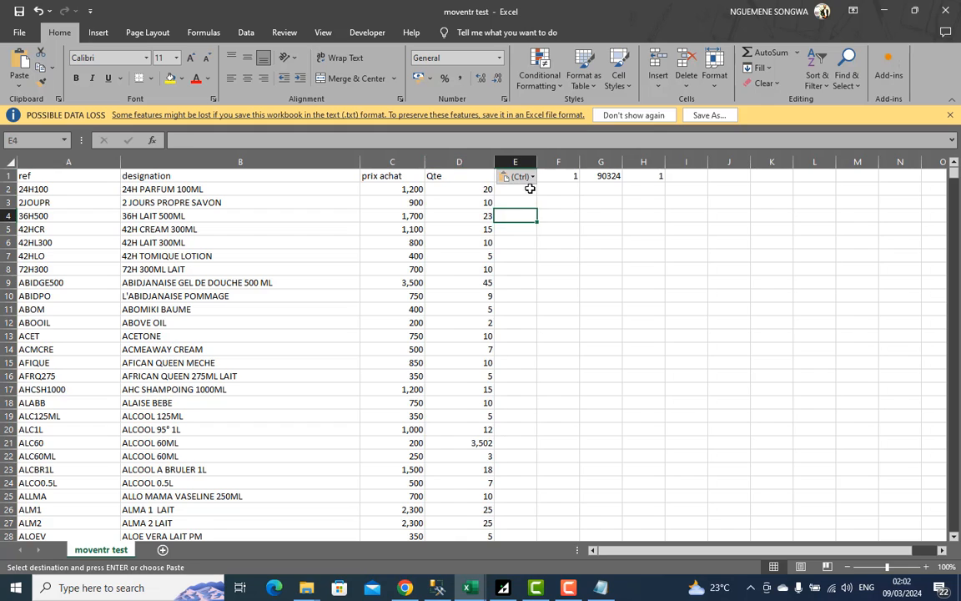
# Select cell E1, then switch to Sage 100 and open the import/export format named format stock
pyautogui.click(570, 180)
pyautogui.click(566, 193)
pyautogui.doubleClick(568, 190)
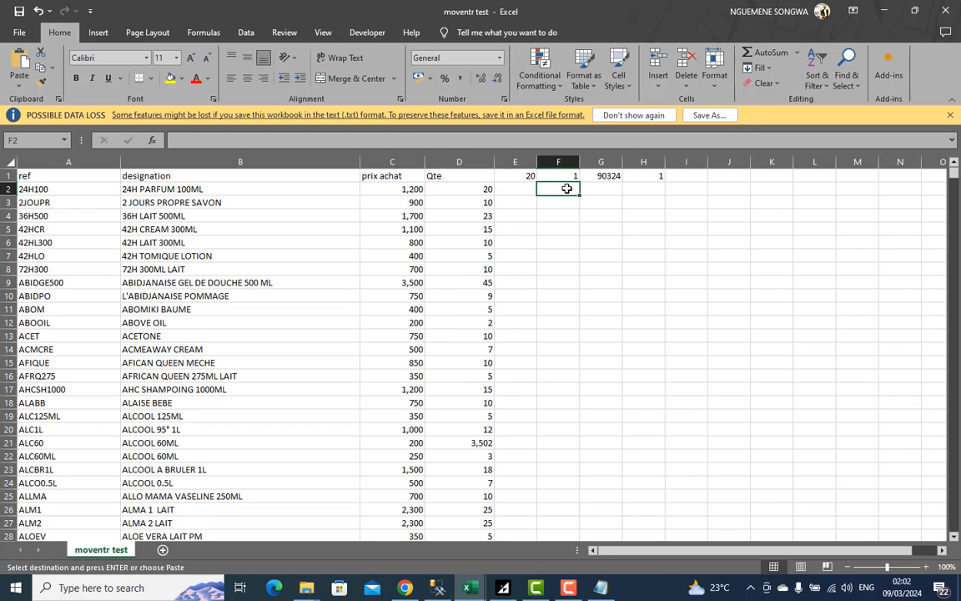
pyautogui.click(518, 178)
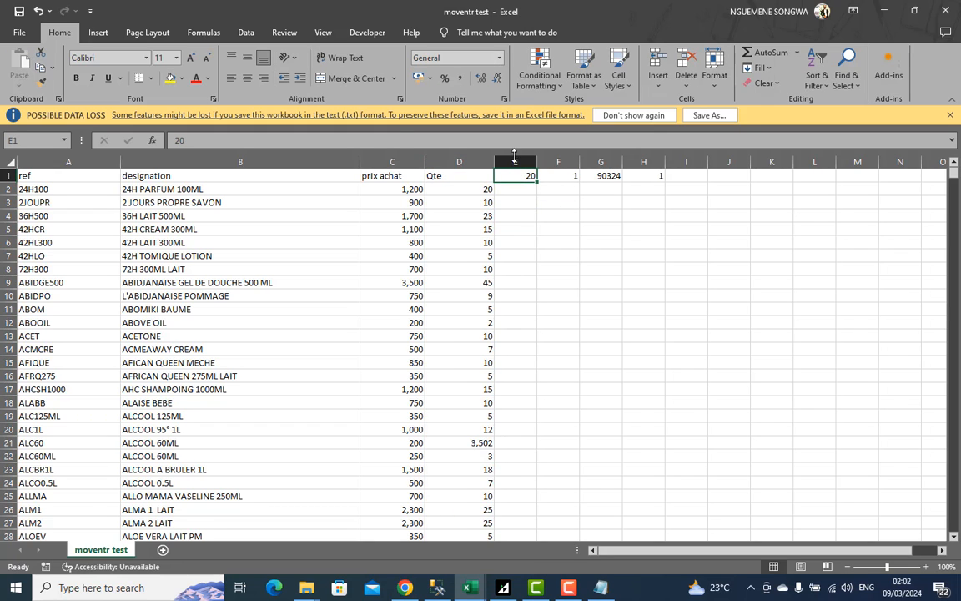
pyautogui.click(506, 589)
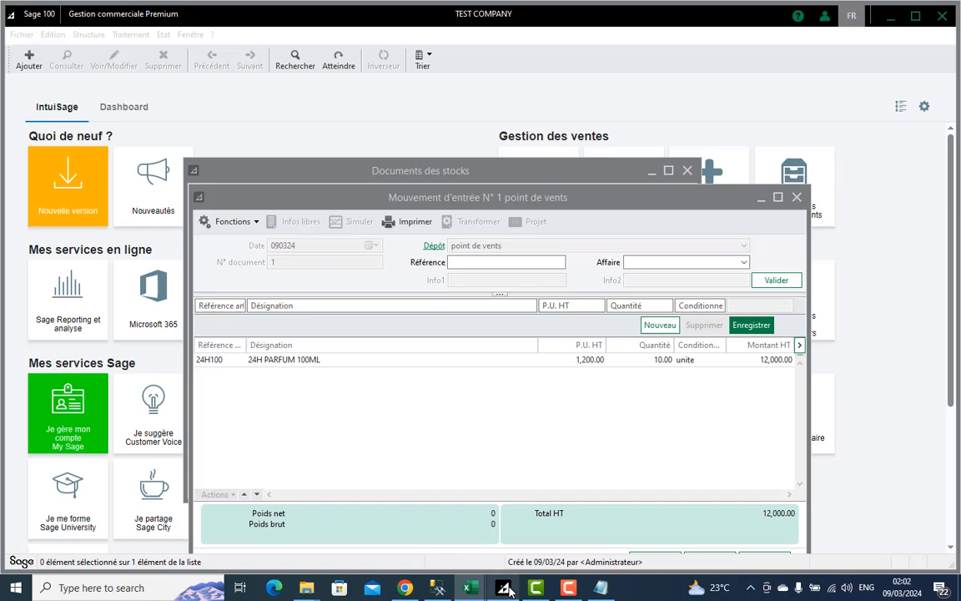
pyautogui.click(21, 35)
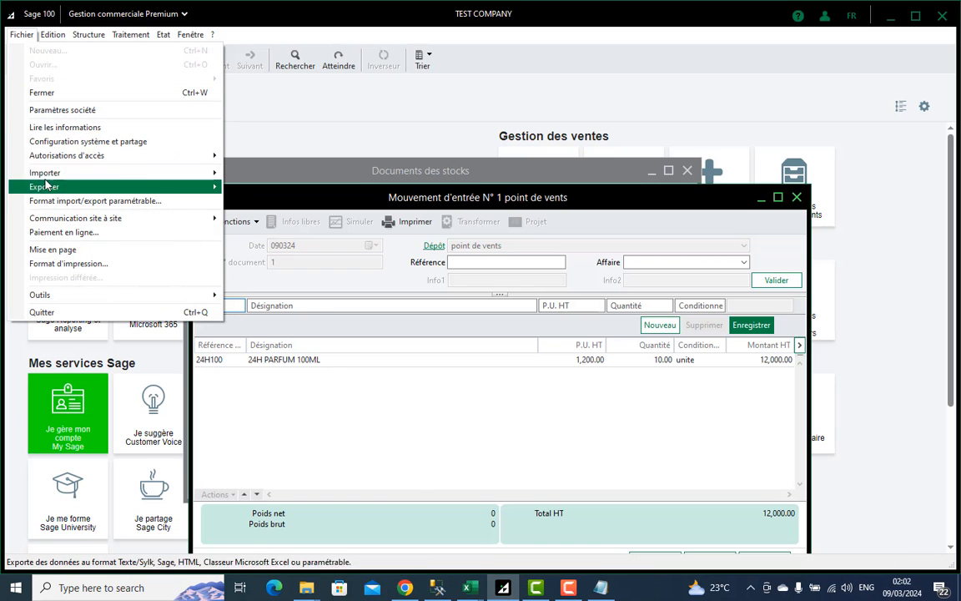
pyautogui.click(83, 200)
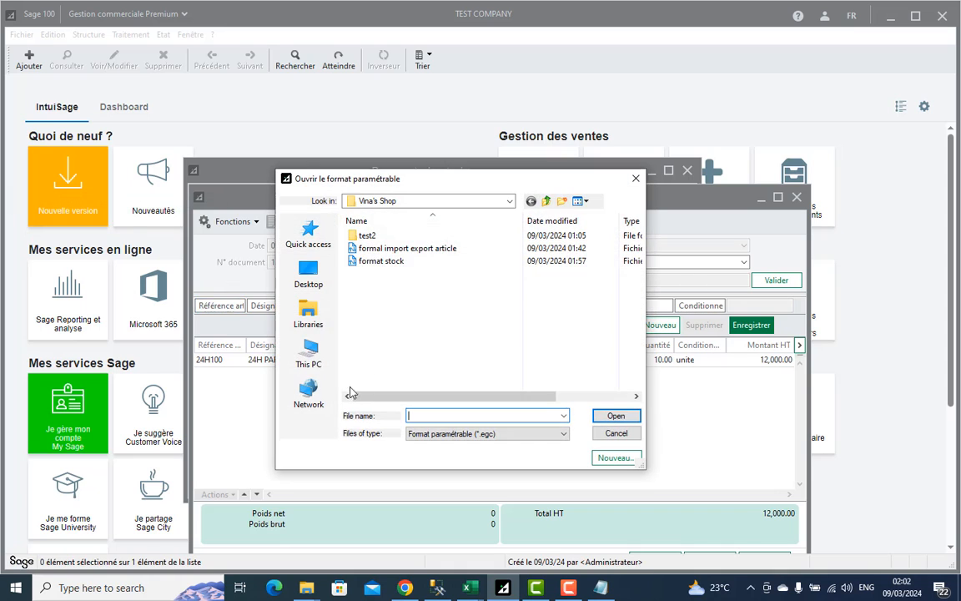
pyautogui.doubleClick(392, 262)
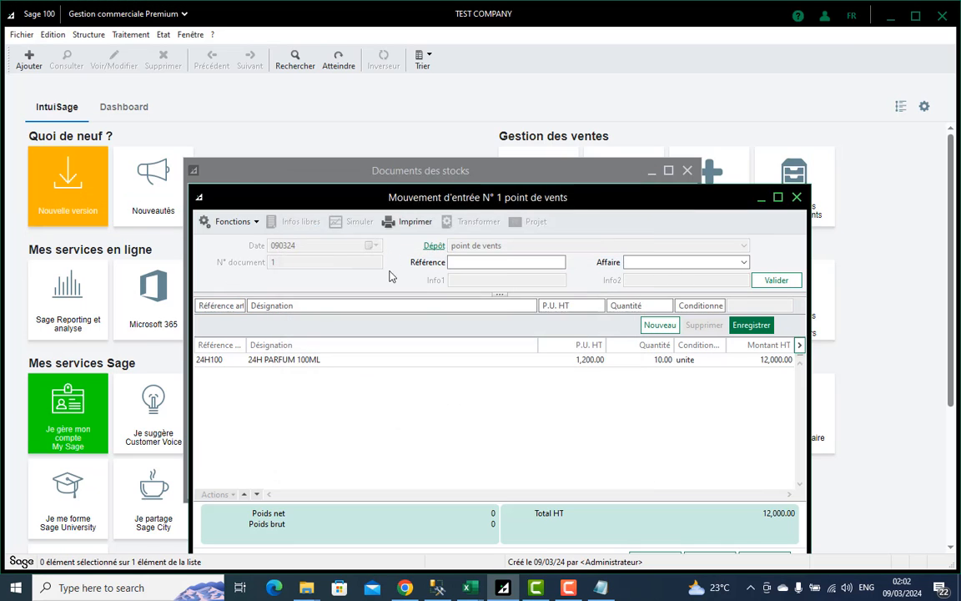
# Look up the code for Mouvement d'entrée in the Type document field's correspondence list, leaving the field properties unchanged
pyautogui.click(247, 304)
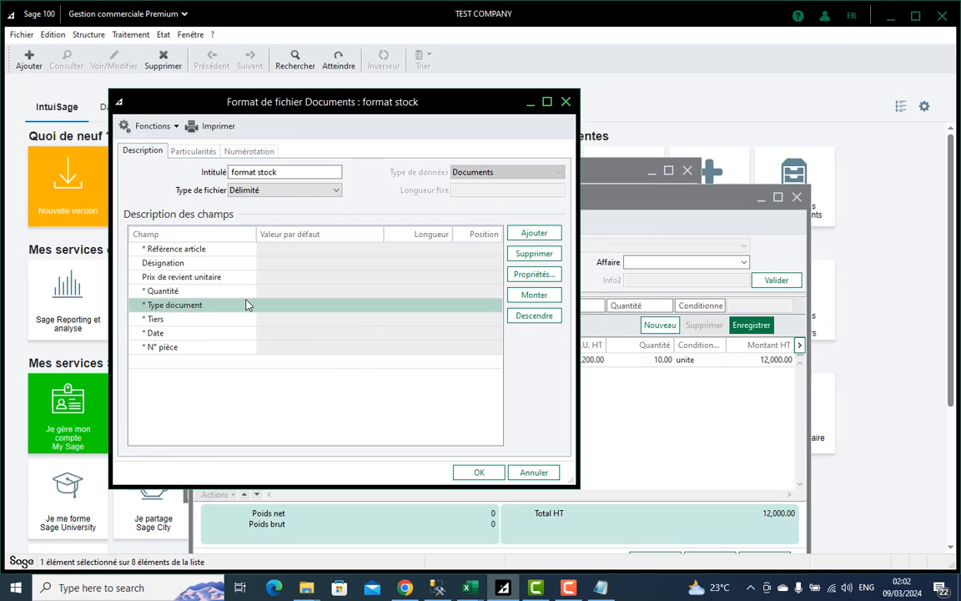
pyautogui.click(548, 276)
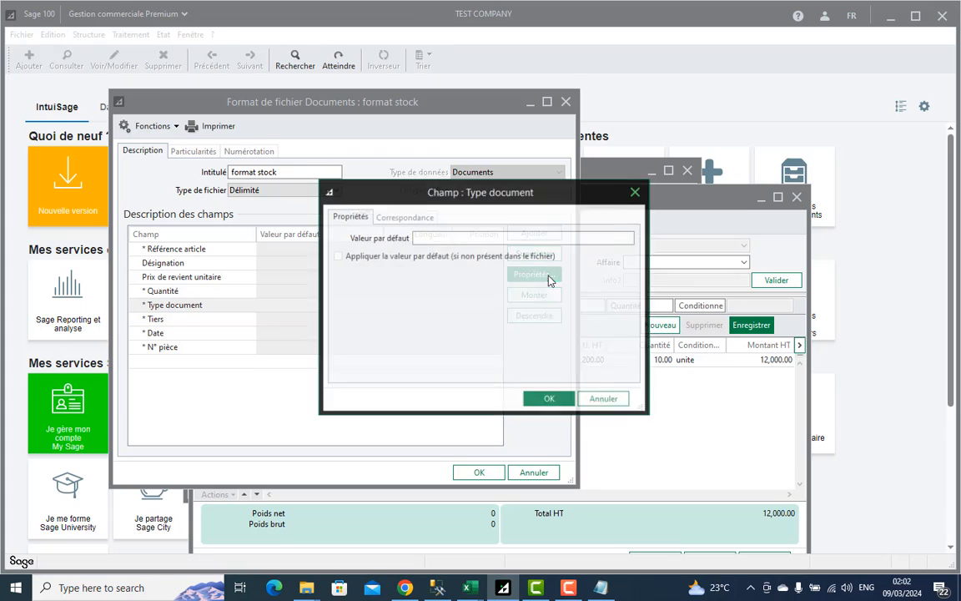
pyautogui.click(404, 216)
pyautogui.scroll(-1, 381, 332)
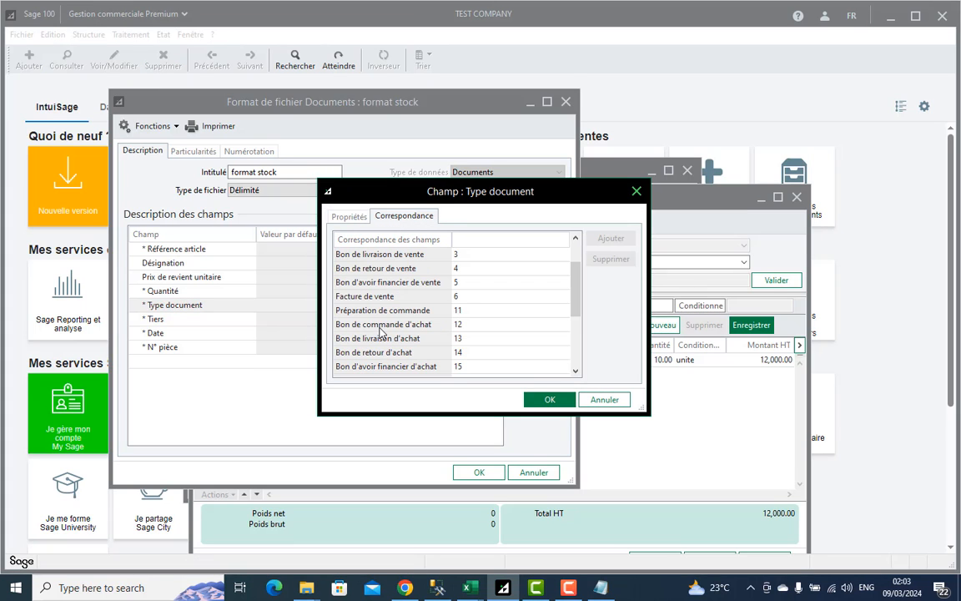
pyautogui.scroll(-2, 365, 367)
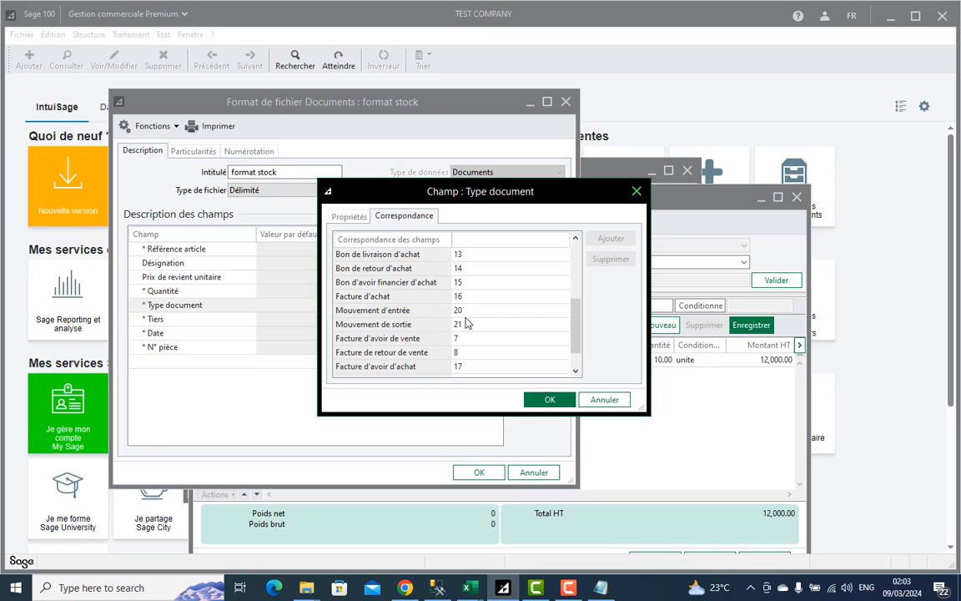
pyautogui.click(638, 192)
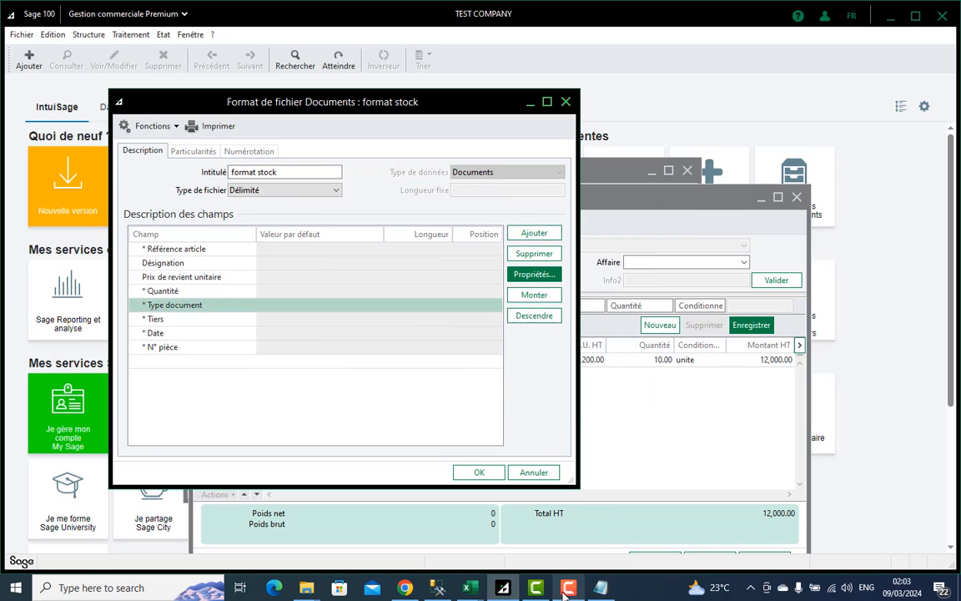
# Switch to the moventr test workbook in Excel and fill the document type code 20 from cell E1 down to E867
pyautogui.click(470, 588)
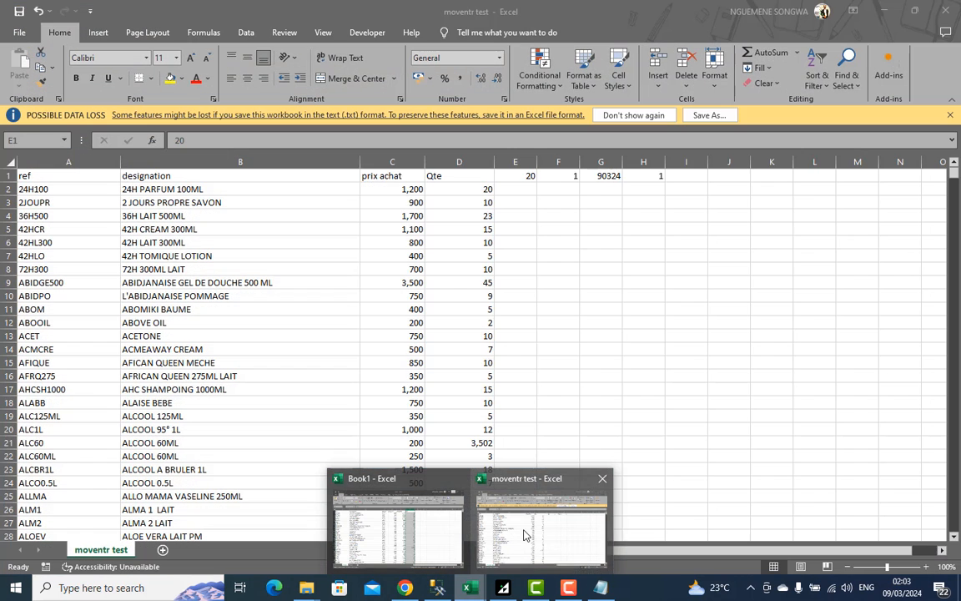
pyautogui.click(523, 529)
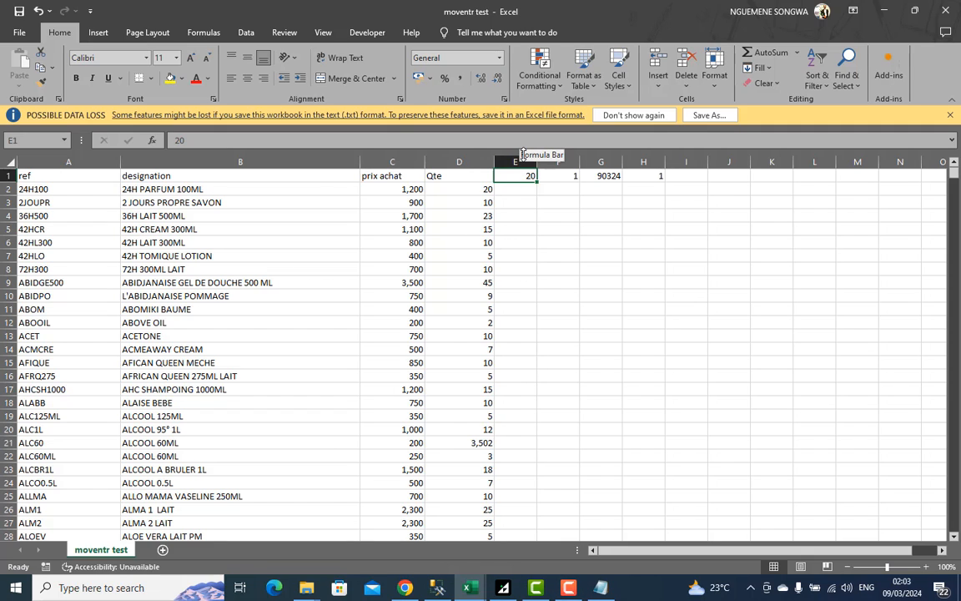
pyautogui.hotkey('shift', 'Down')
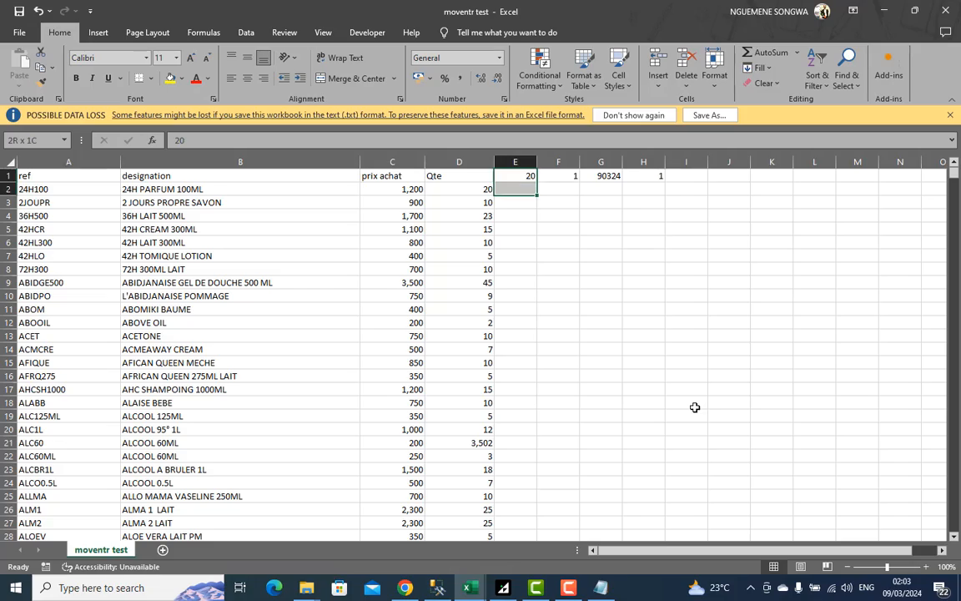
pyautogui.hotkey('shift', 'Down')
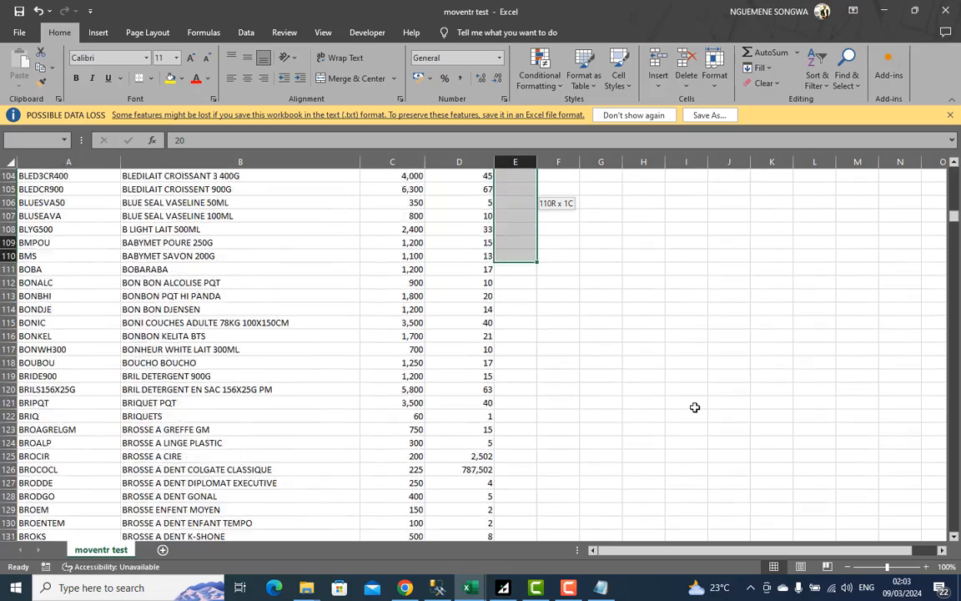
pyautogui.hotkey('shift', 'Down')
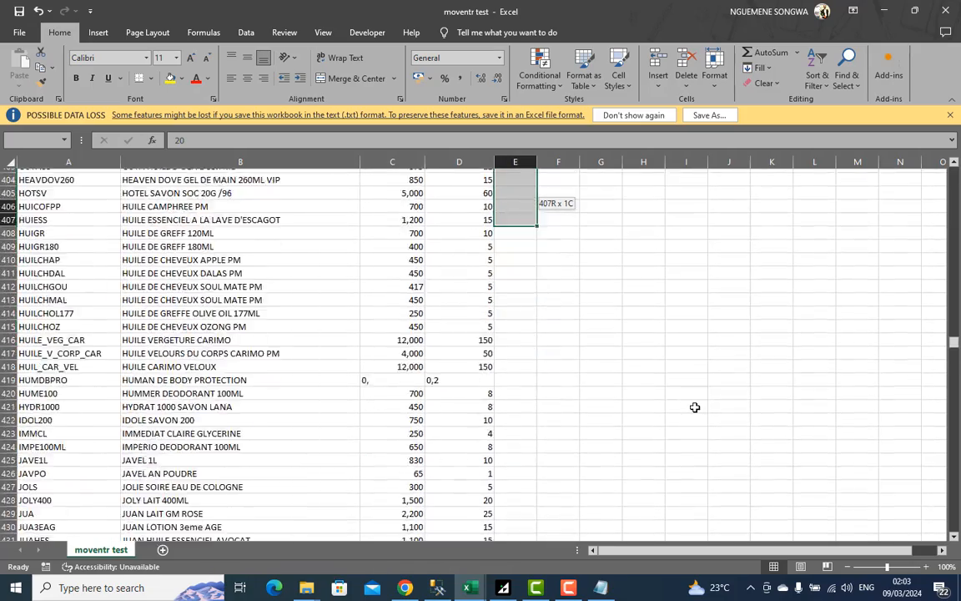
pyautogui.hotkey('shift', 'pagedown')
pyautogui.hotkey('shift', 'pagedown')
pyautogui.hotkey('shift', 'pagedown')
pyautogui.hotkey('shift', 'pagedown')
pyautogui.hotkey('shift', 'pagedown')
pyautogui.hotkey('shift', 'pagedown')
pyautogui.hotkey('shift', 'pagedown')
pyautogui.hotkey('shift', 'pagedown')
pyautogui.hotkey('shift', 'pagedown')
pyautogui.hotkey('shift', 'pagedown')
pyautogui.hotkey('shift', 'pagedown')
pyautogui.hotkey('shift', 'pagedown')
pyautogui.hotkey('shift', 'pagedown')
pyautogui.hotkey('shift', 'pagedown')
pyautogui.hotkey('shift', 'pagedown')
pyautogui.hotkey('shift', 'pagedown')
pyautogui.hotkey('shift', 'pagedown')
pyautogui.hotkey('shift', 'pagedown')
pyautogui.hotkey('shift', 'pagedown')
pyautogui.hotkey('shift', 'pagedown')
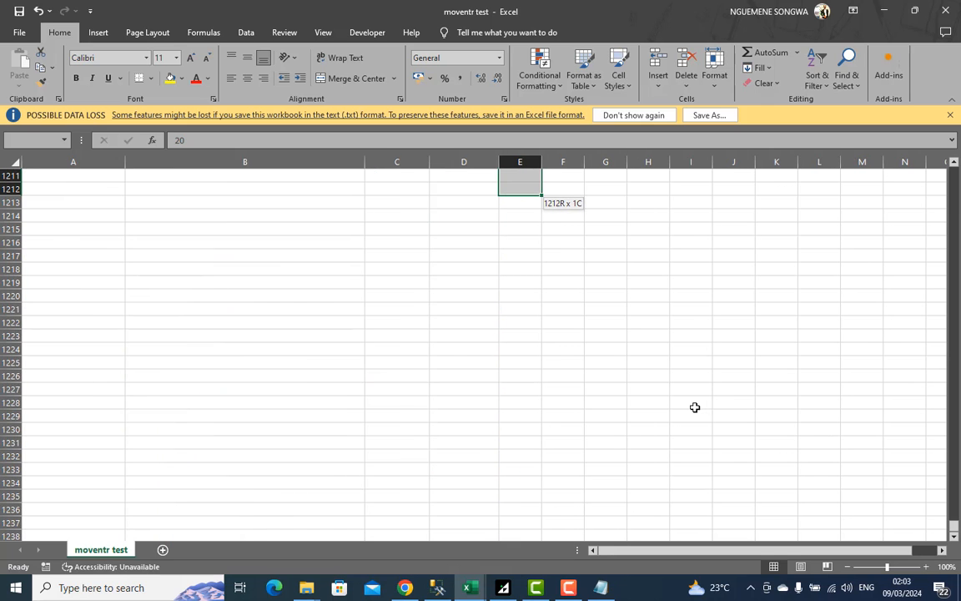
pyautogui.hotkey('shift', 'pageup')
pyautogui.hotkey('shift', 'pageup')
pyautogui.hotkey('shift', 'pageup')
pyautogui.hotkey('shift', 'pageup')
pyautogui.hotkey('shift', 'pageup')
pyautogui.hotkey('shift', 'pageup')
pyautogui.hotkey('shift', 'pageup')
pyautogui.hotkey('shift', 'pageup')
pyautogui.hotkey('shift', 'pageup')
pyautogui.hotkey('shift', 'pageup')
pyautogui.hotkey('shift', 'pageup')
pyautogui.hotkey('shift', 'pageup')
pyautogui.hotkey('shift', 'pageup')
pyautogui.hotkey('shift', 'pageup')
pyautogui.hotkey('shift', 'pageup')
pyautogui.hotkey('shift', 'pageup')
pyautogui.hotkey('shift', 'pageup')
pyautogui.hotkey('shift', 'pageup')
pyautogui.hotkey('shift', 'pageup')
pyautogui.hotkey('shift', 'pageup')
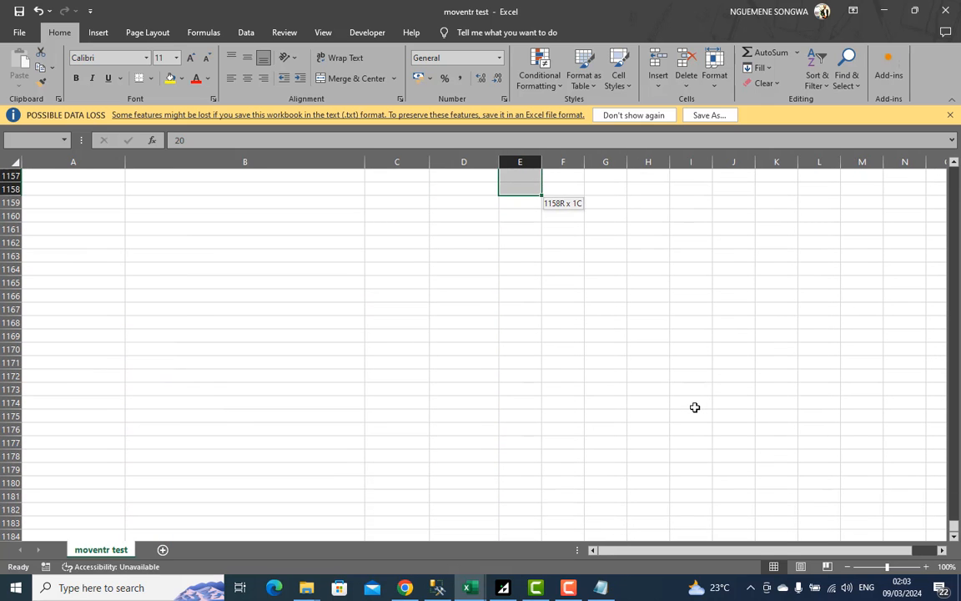
pyautogui.hotkey('shift', 'Down')
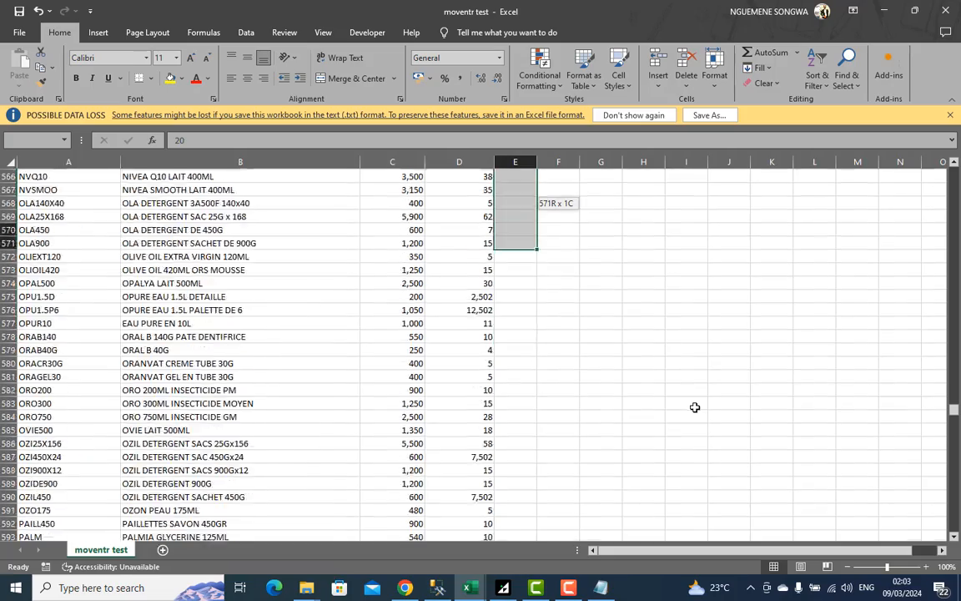
pyautogui.hotkey('shift', 'Down')
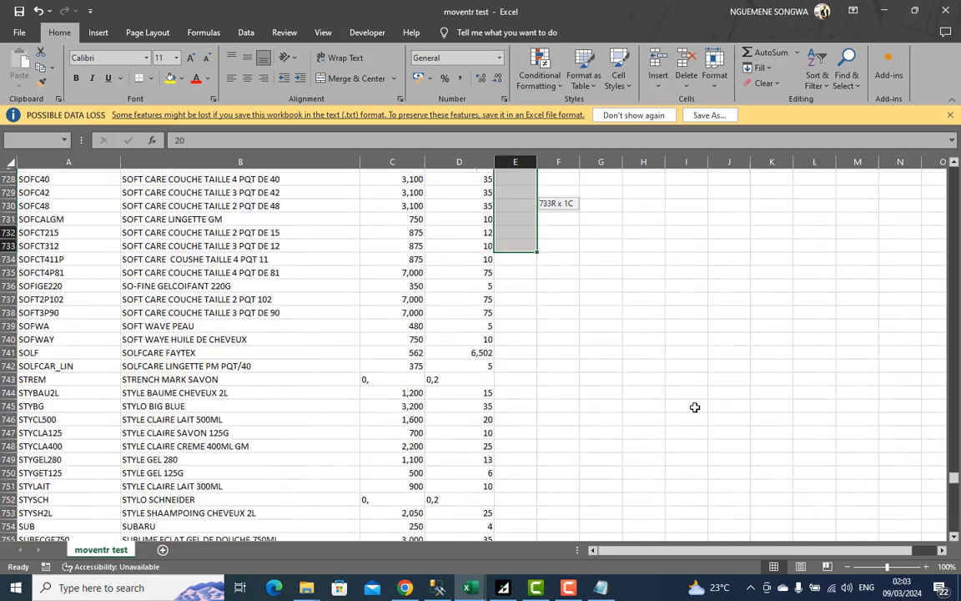
pyautogui.hotkey('shift', 'Down')
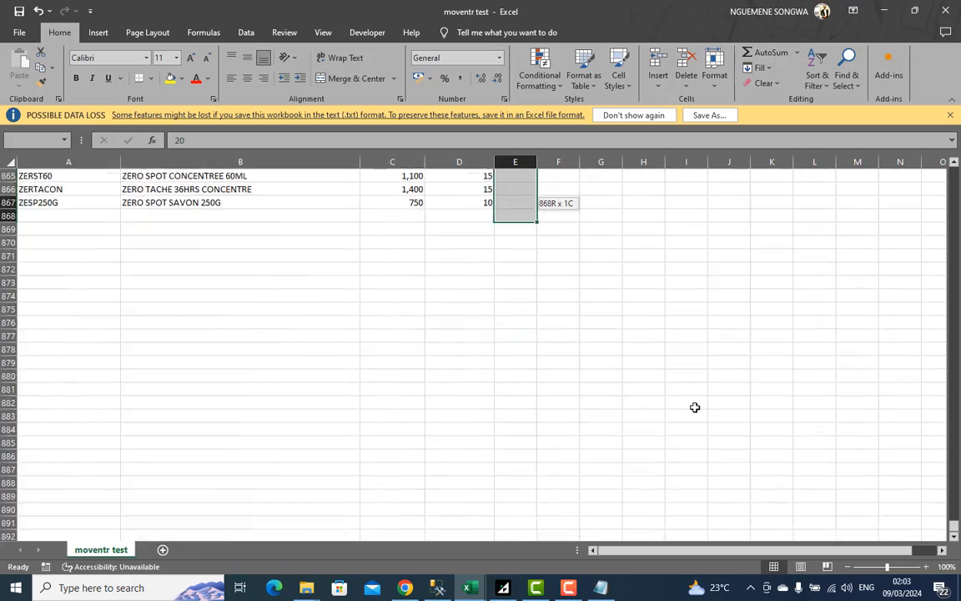
pyautogui.hotkey('shift', 'Up')
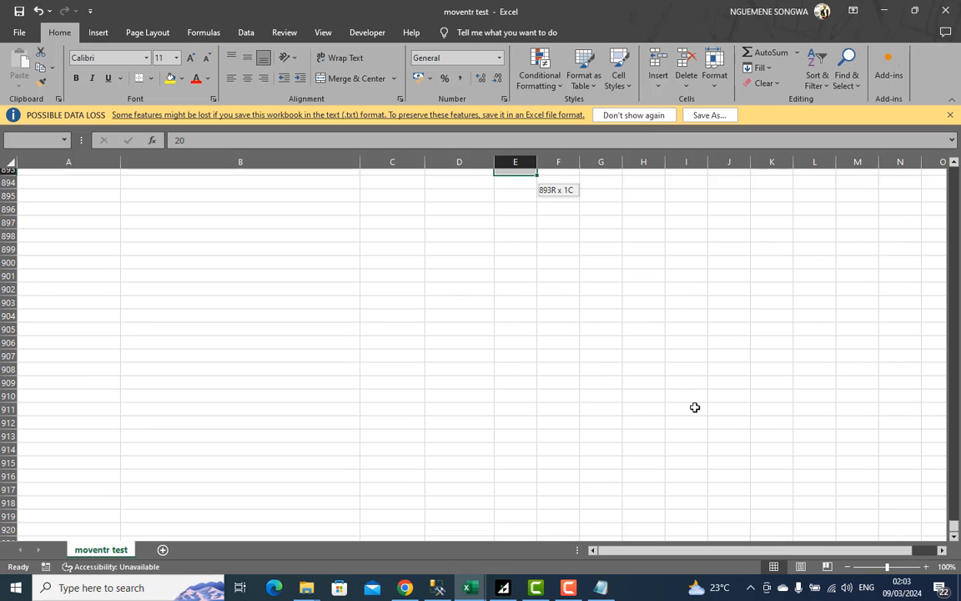
pyautogui.hotkey('shift', 'Up')
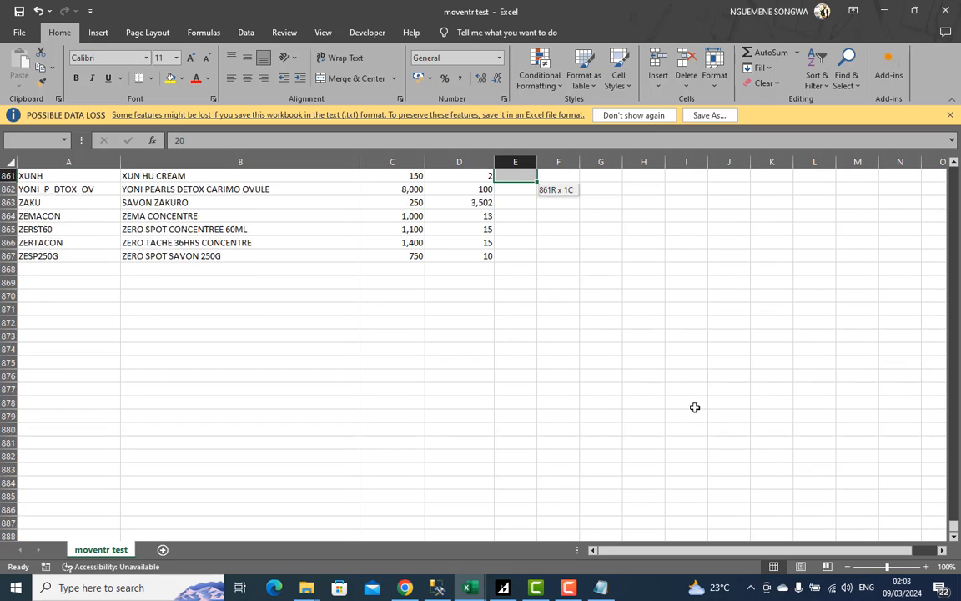
pyautogui.hotkey('shift', 'Down')
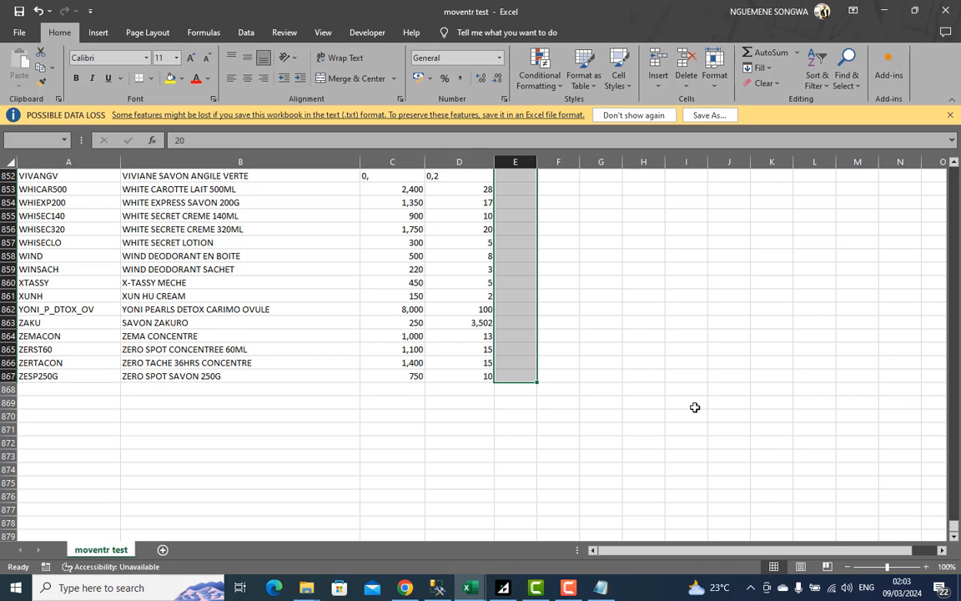
pyautogui.hotkey('ctrl', 'Return')
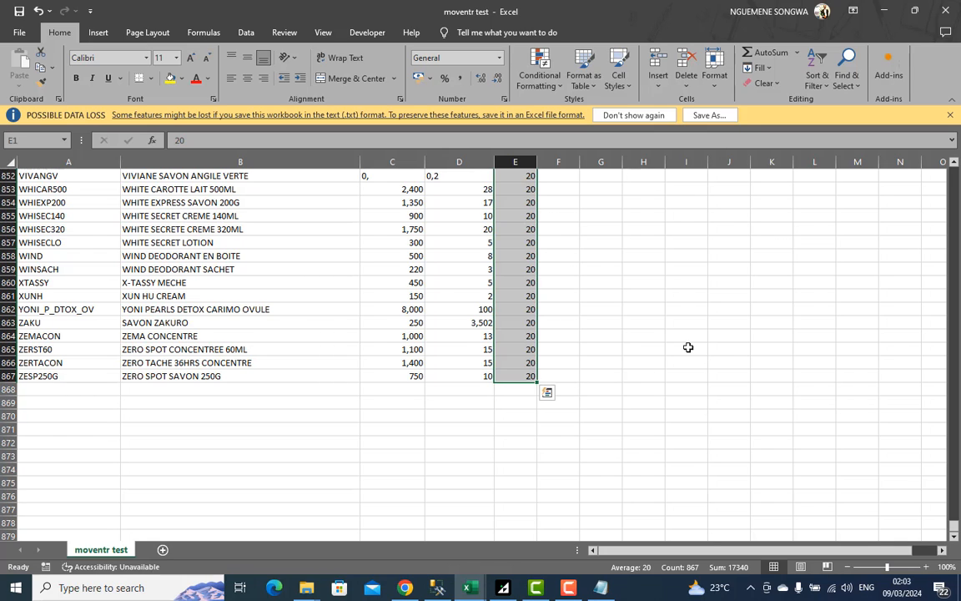
pyautogui.click(956, 534)
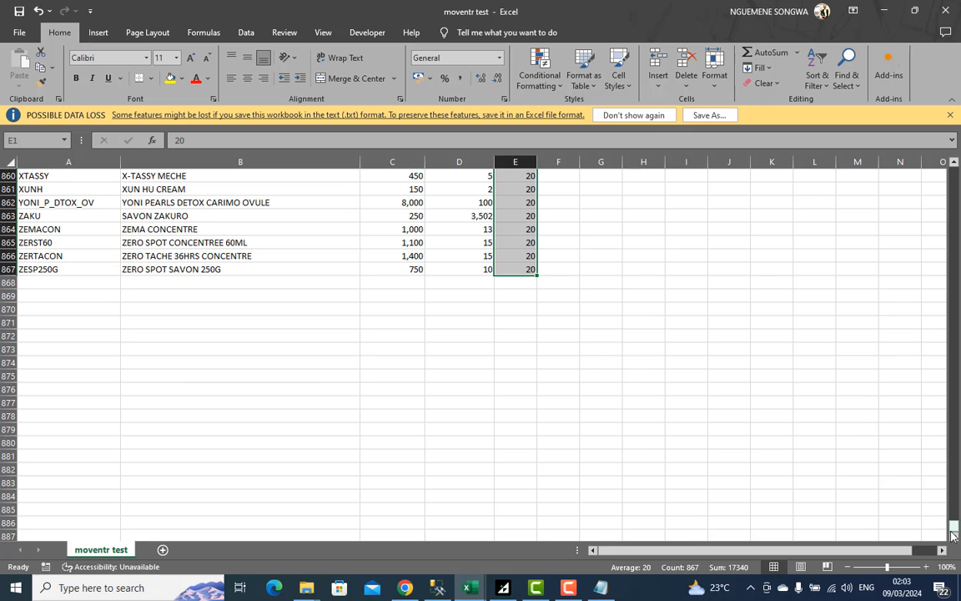
pyautogui.moveTo(954, 528); pyautogui.dragTo(952, 171)
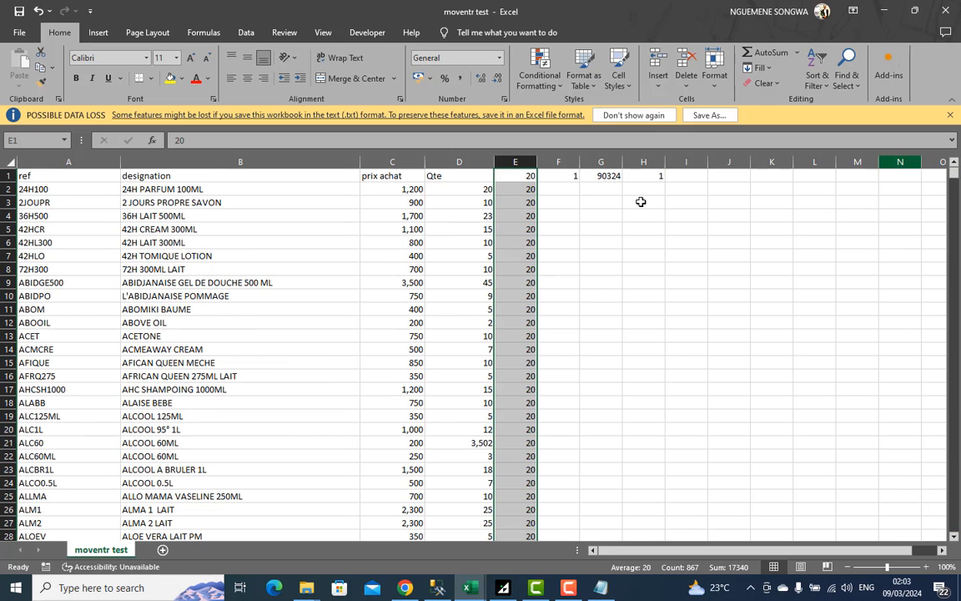
pyautogui.click(557, 185)
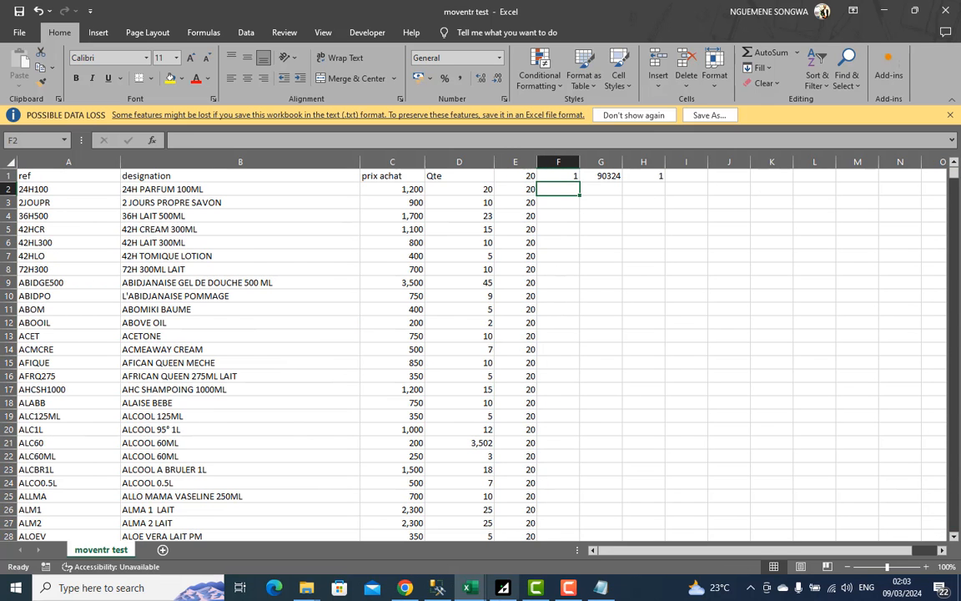
# Check the field order in Sage 100's format stock, fill 1 from F1 down column F in moventr test, and enter tier in F1
pyautogui.click(500, 589)
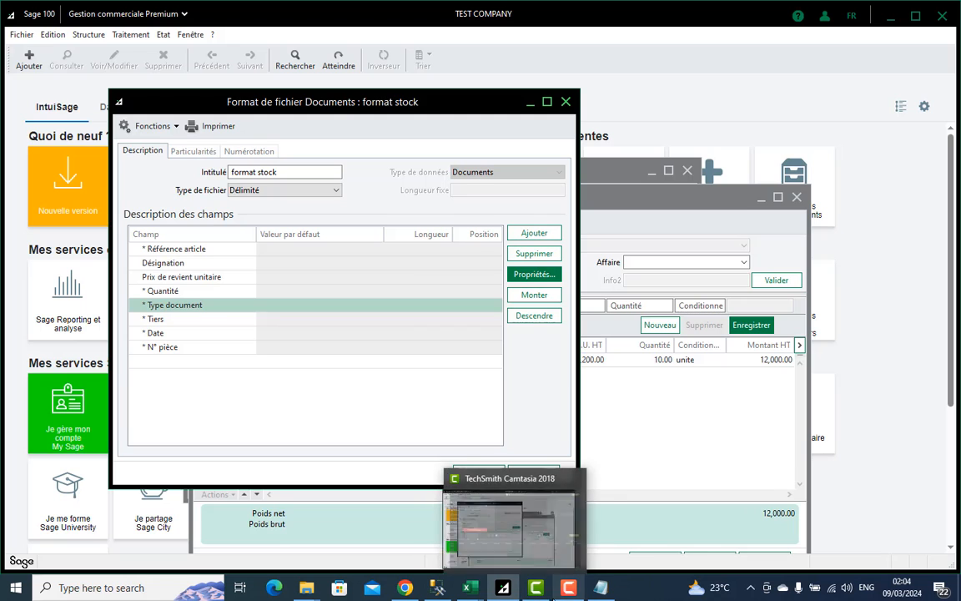
pyautogui.moveTo(474, 594)
pyautogui.click(538, 522)
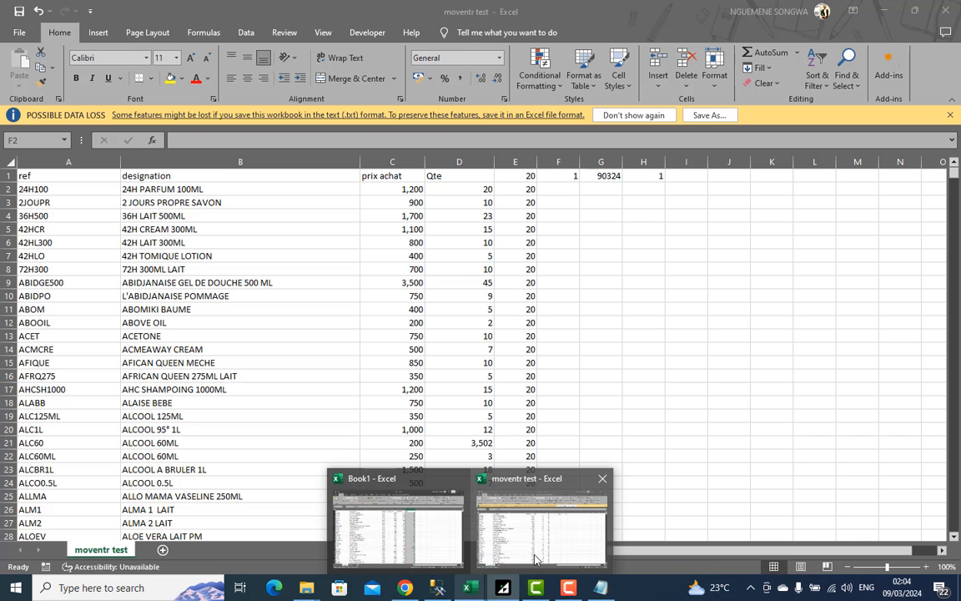
pyautogui.click(566, 177)
pyautogui.doubleClick(580, 182)
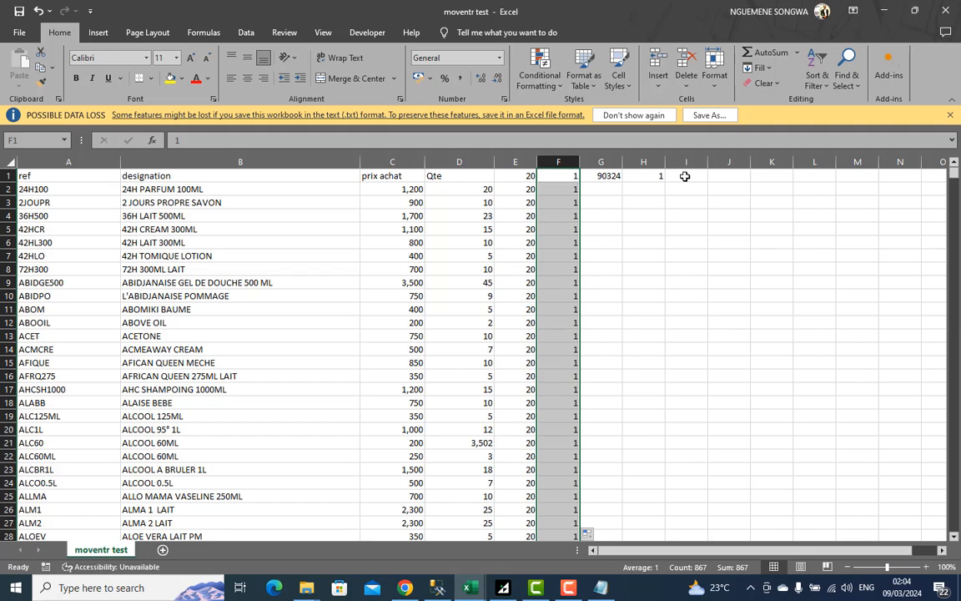
pyautogui.click(572, 175)
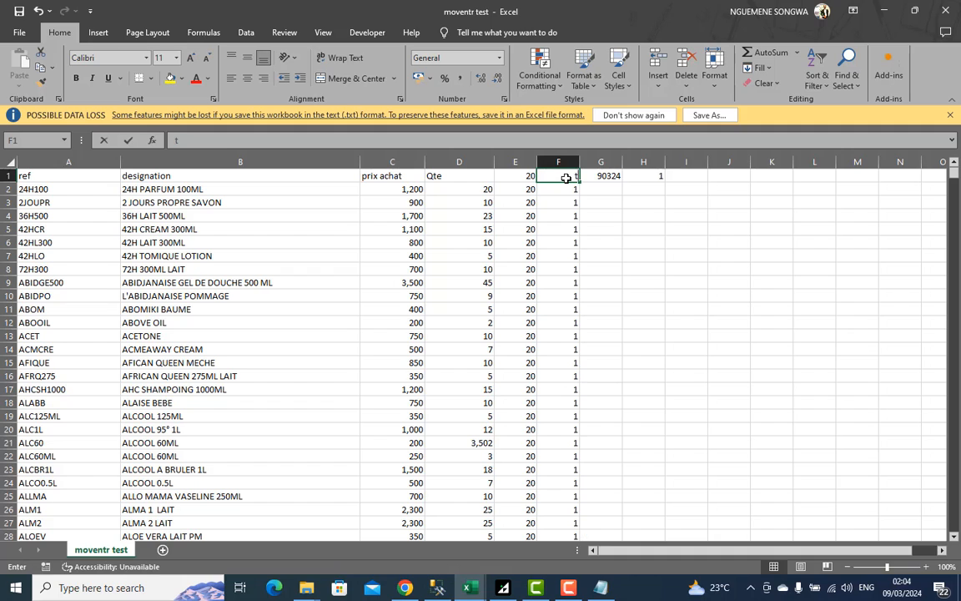
pyautogui.write('tier')
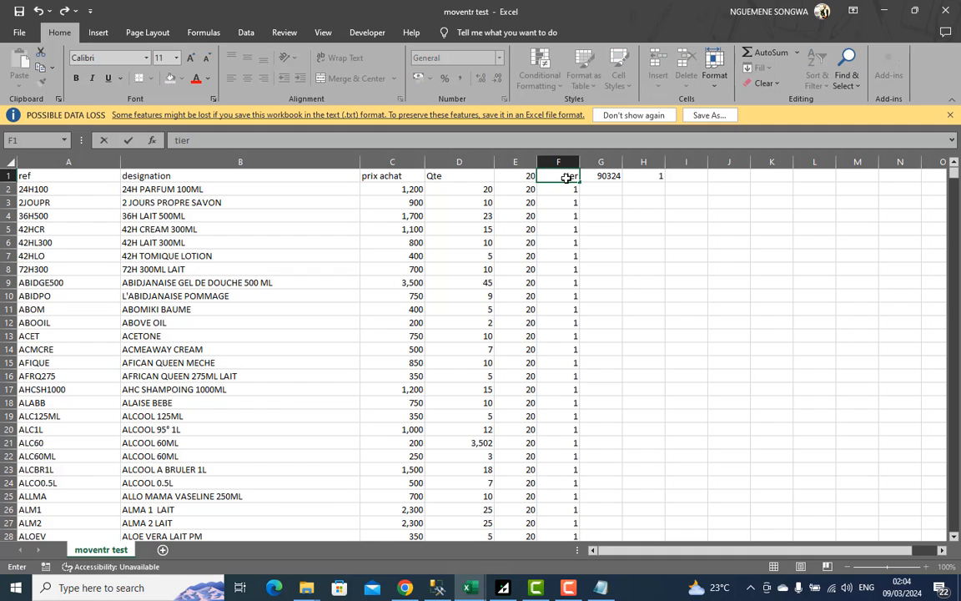
# Fill 90324 from cell G1 and 1 from cell H1 down to row 867
pyautogui.click(613, 177)
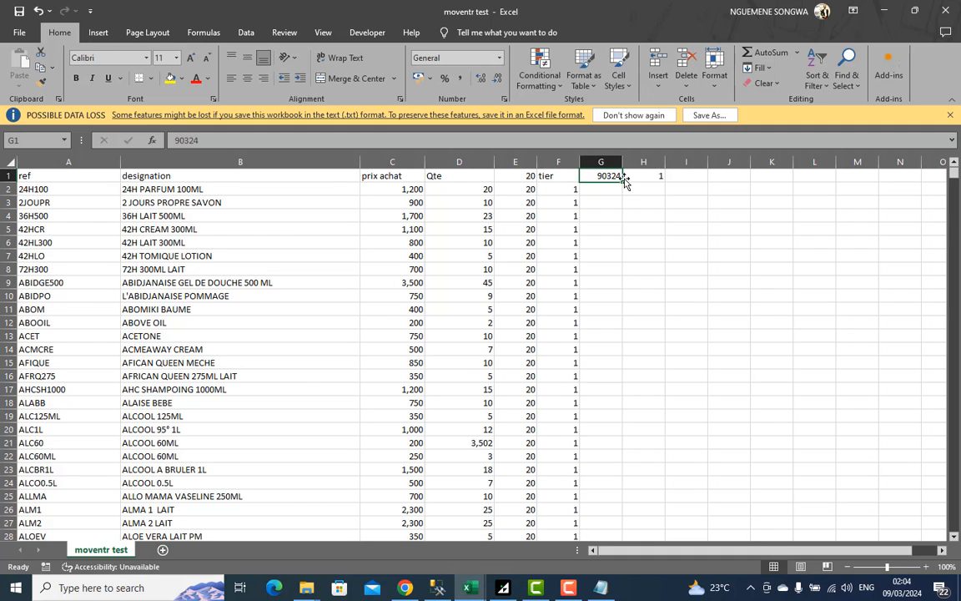
pyautogui.doubleClick(623, 181)
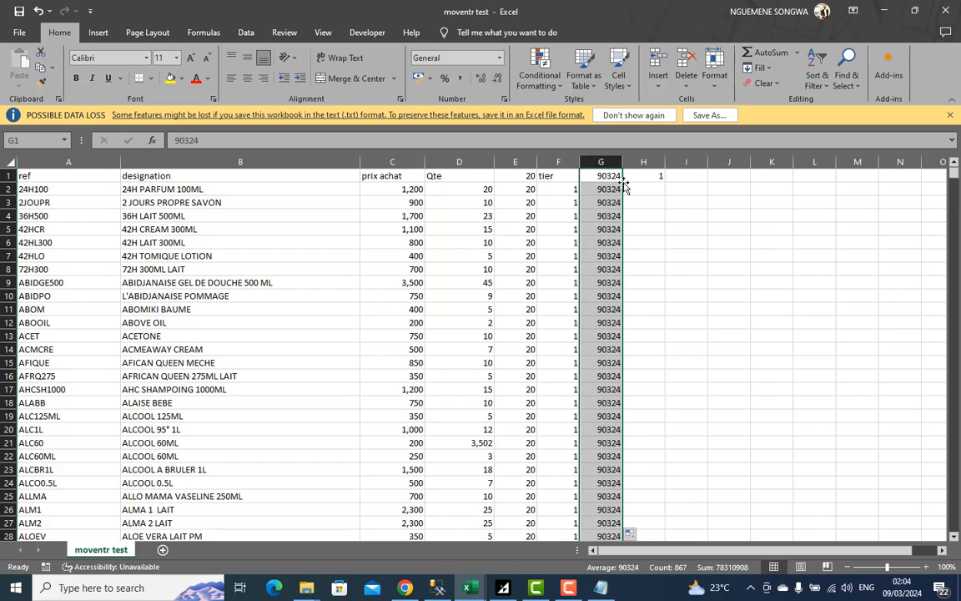
pyautogui.click(657, 178)
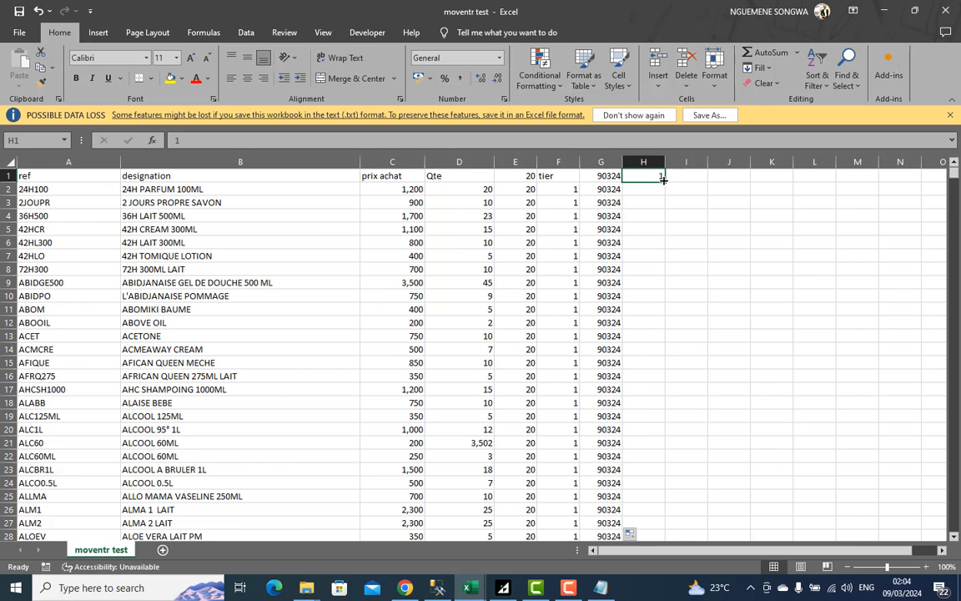
pyautogui.doubleClick(663, 179)
# Replace the value in cell G1 with the heading date
pyautogui.moveTo(681, 175); pyautogui.dragTo(559, 175)
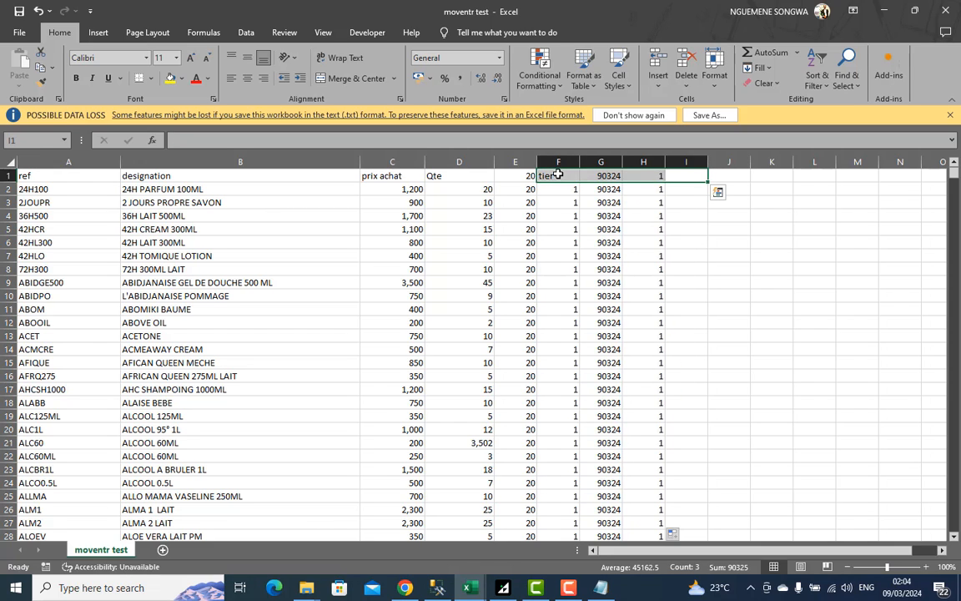
pyautogui.click(609, 175)
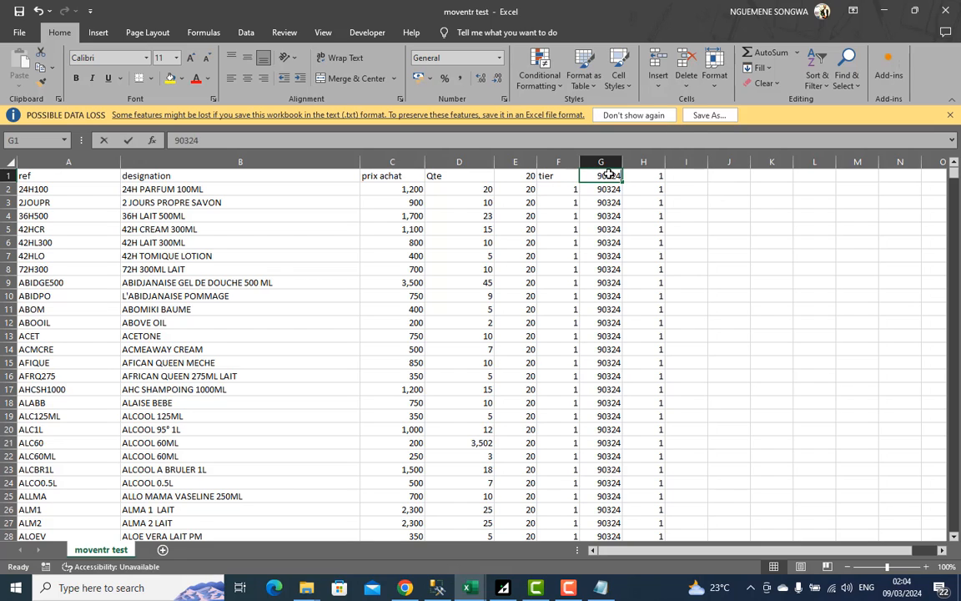
pyautogui.write('date')
pyautogui.press('Tab')
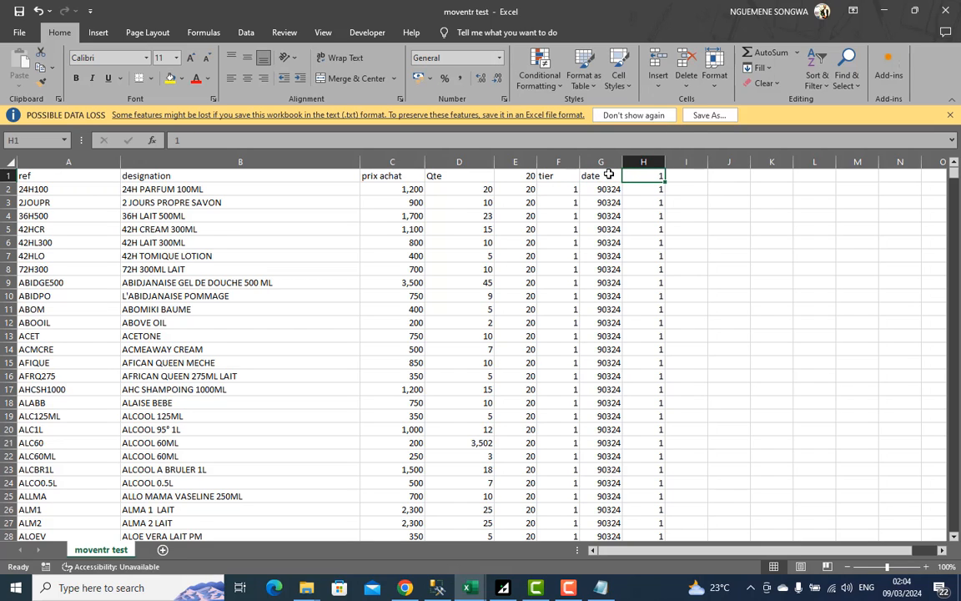
# Switch to Sage 100, close the format stock window and open the stock documents list to check the existing Mouvement d'entrée number
pyautogui.click(503, 587)
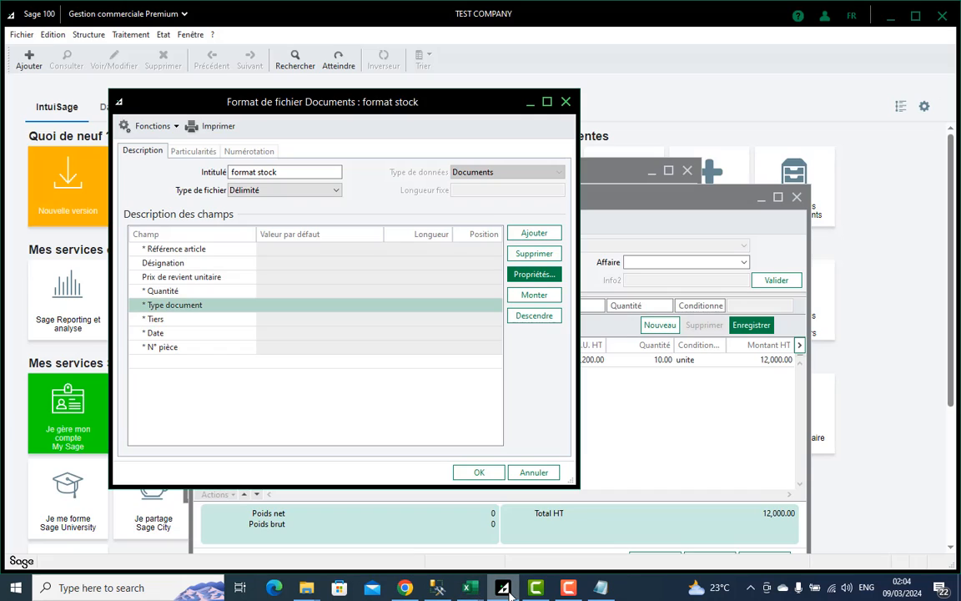
pyautogui.click(470, 587)
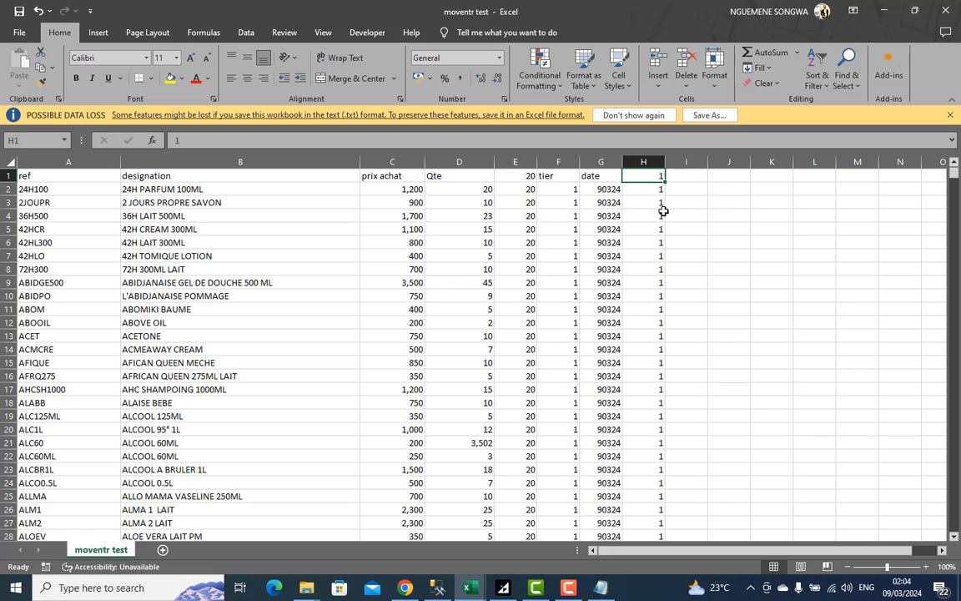
pyautogui.click(659, 187)
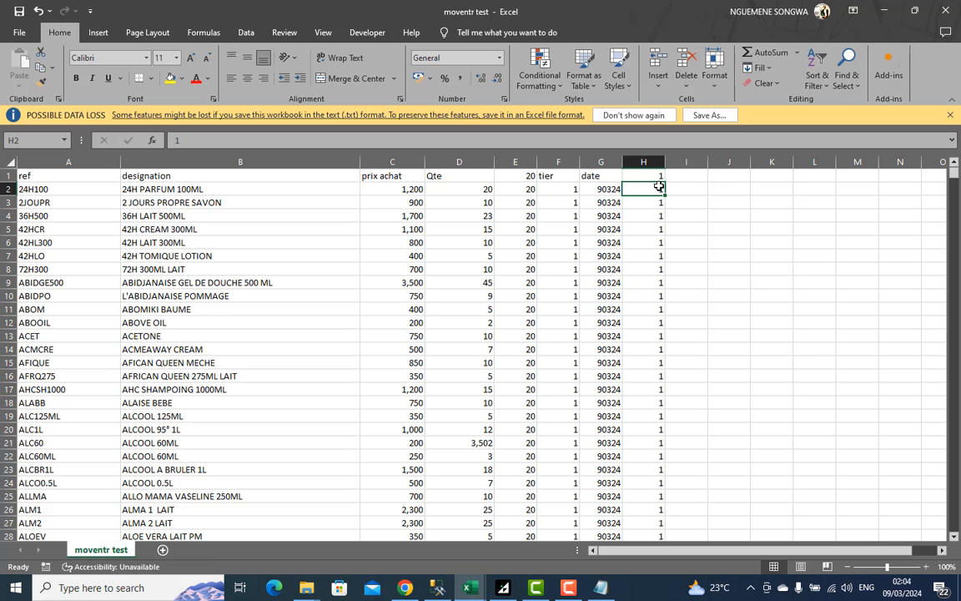
pyautogui.click(477, 588)
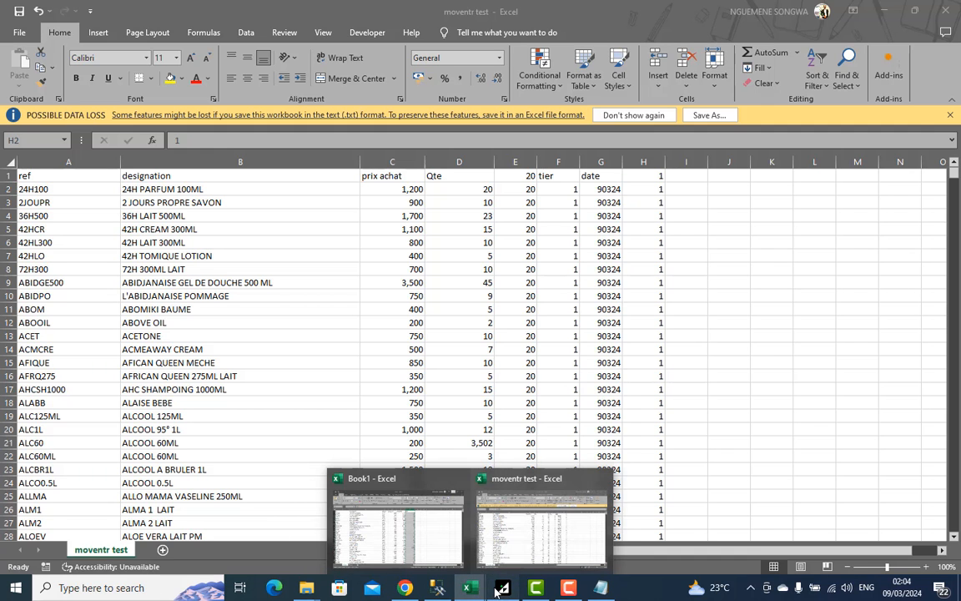
pyautogui.click(503, 588)
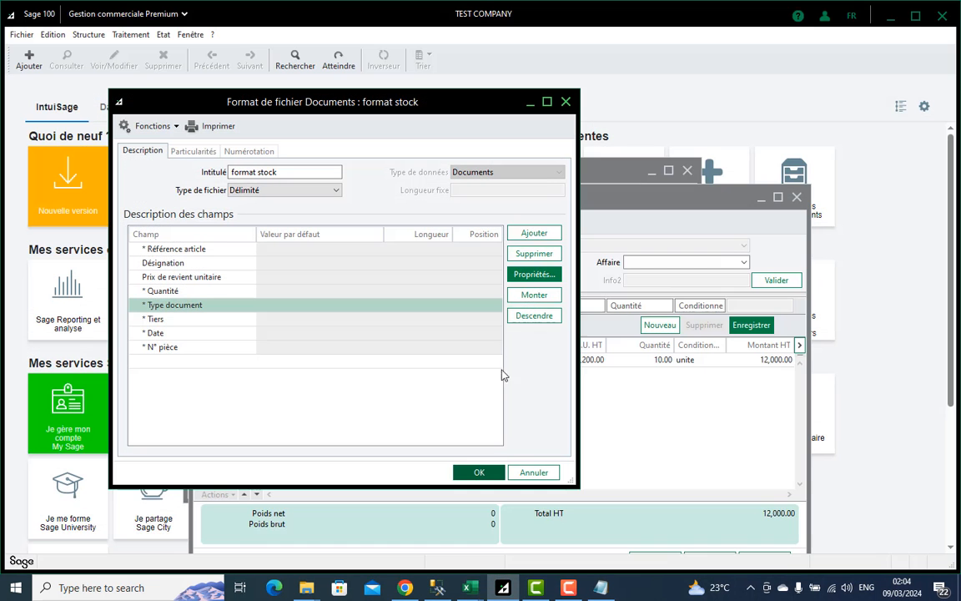
pyautogui.click(566, 101)
pyautogui.click(131, 37)
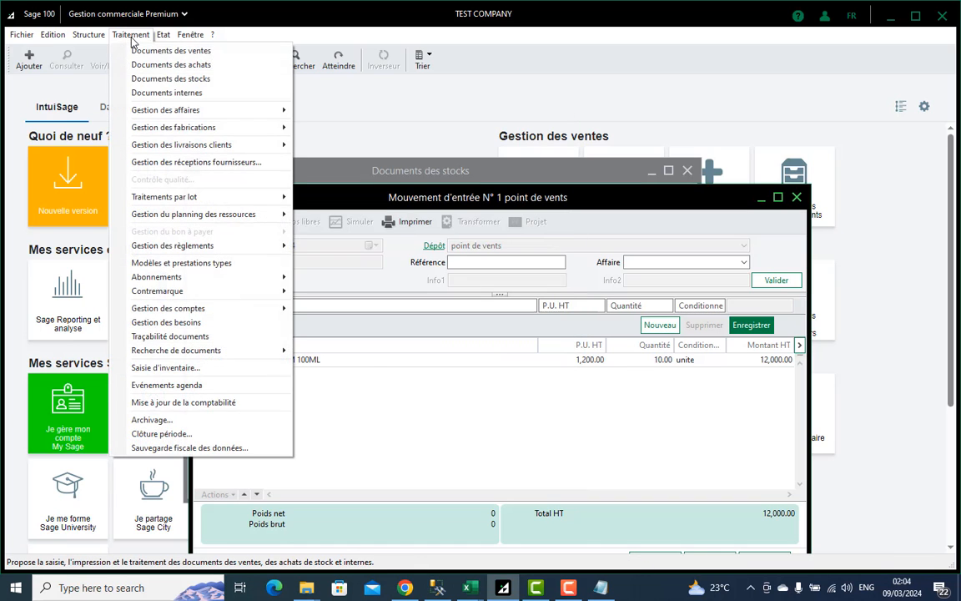
pyautogui.click(113, 76)
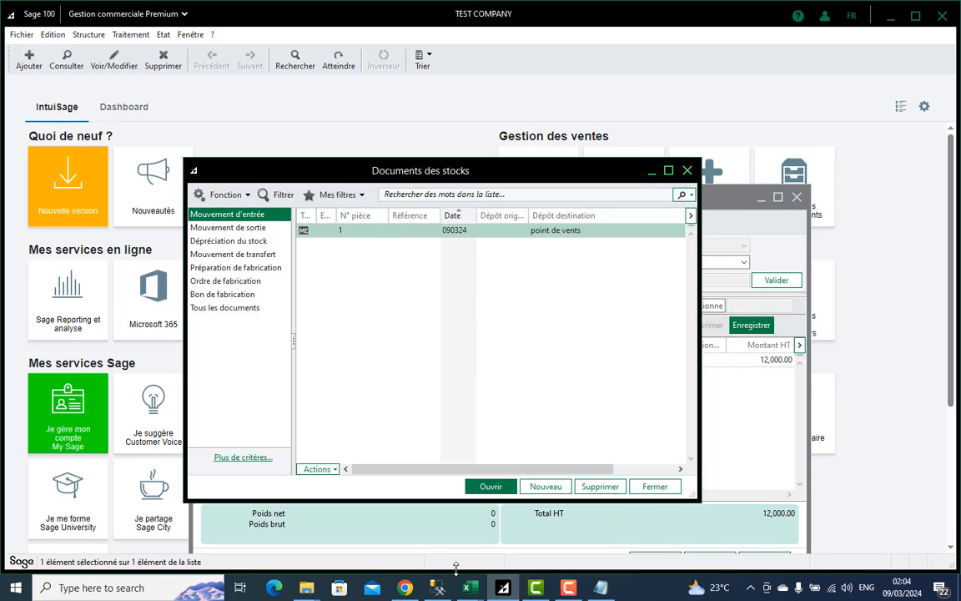
# Switch to the moventr test workbook, set the document number in cell H1 to 2 and fill it down column H
pyautogui.click(476, 588)
pyautogui.click(483, 494)
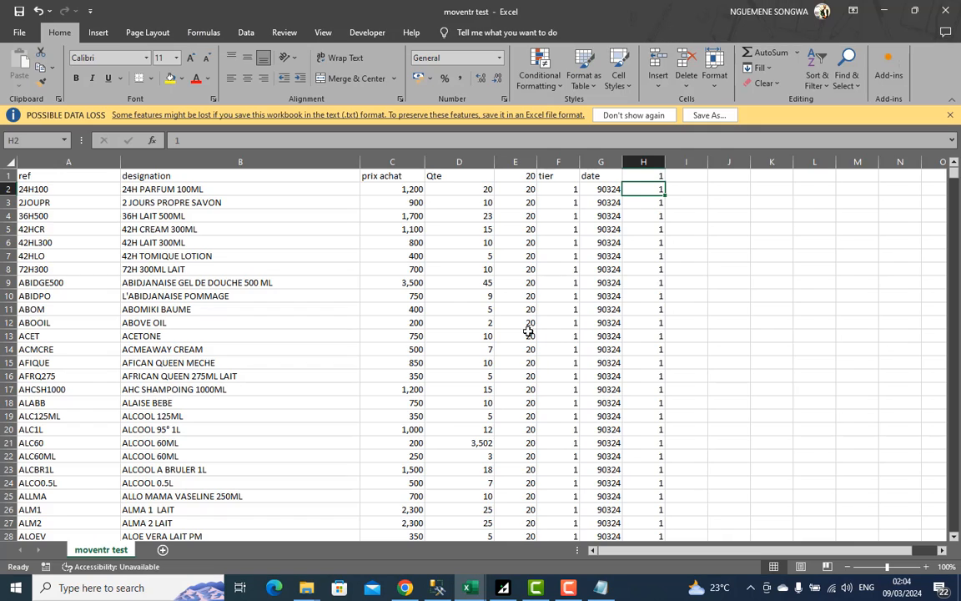
pyautogui.click(651, 177)
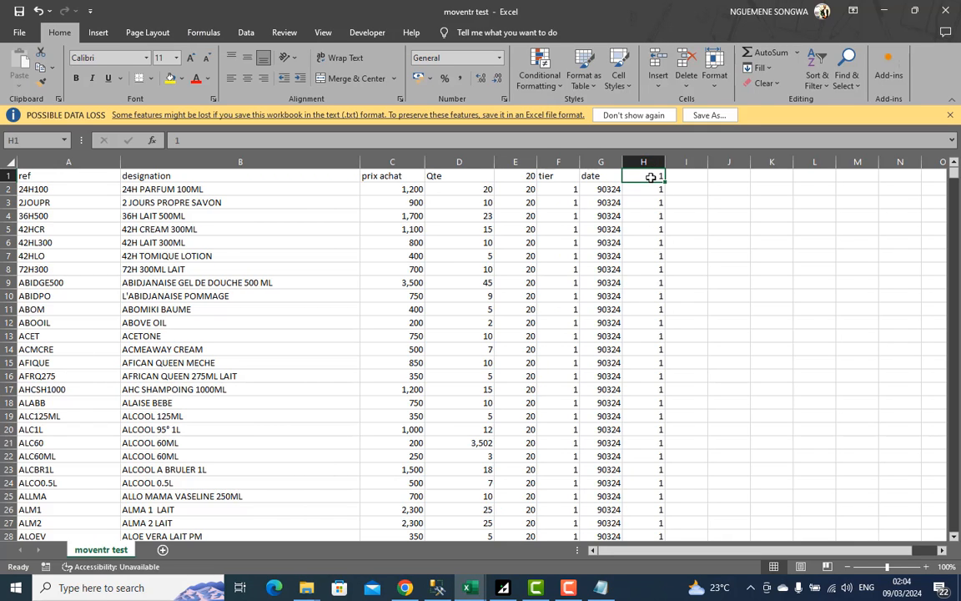
pyautogui.write('2')
pyautogui.click(699, 199)
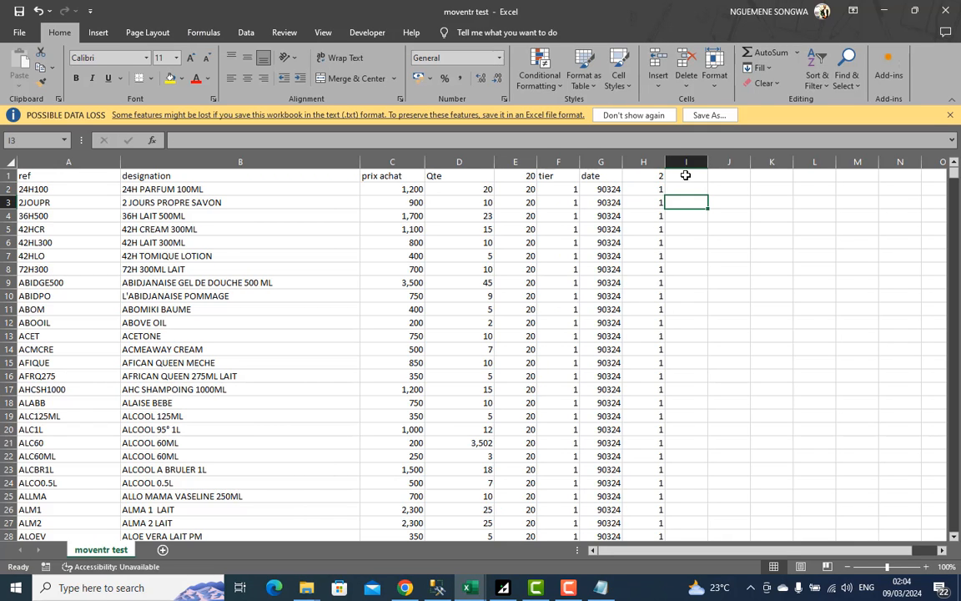
pyautogui.click(658, 178)
pyautogui.doubleClick(666, 183)
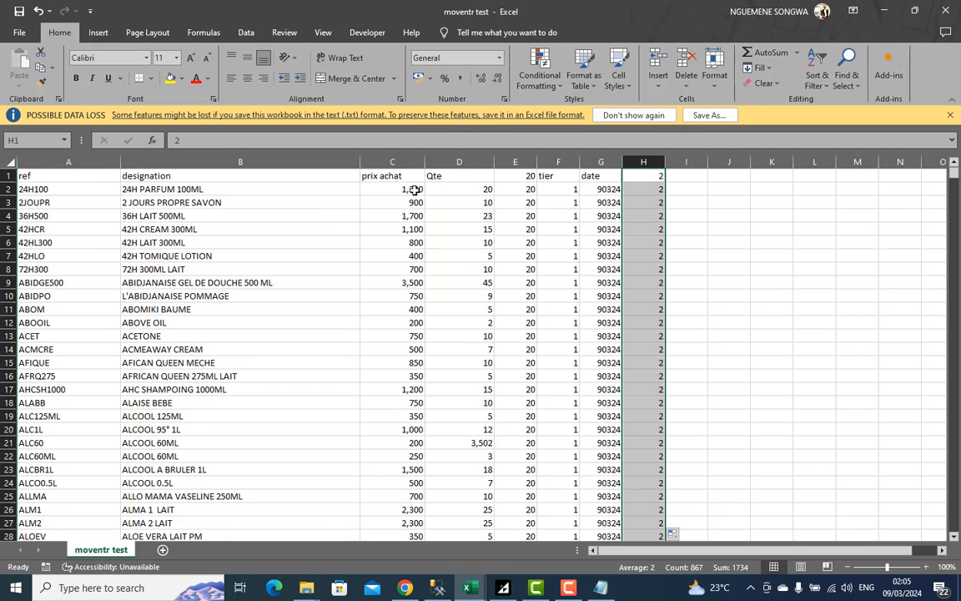
# Check how the prix achat amounts in column C are formatted, and reopen the format stock import/export format in Sage 100
pyautogui.moveTo(403, 190); pyautogui.dragTo(391, 485)
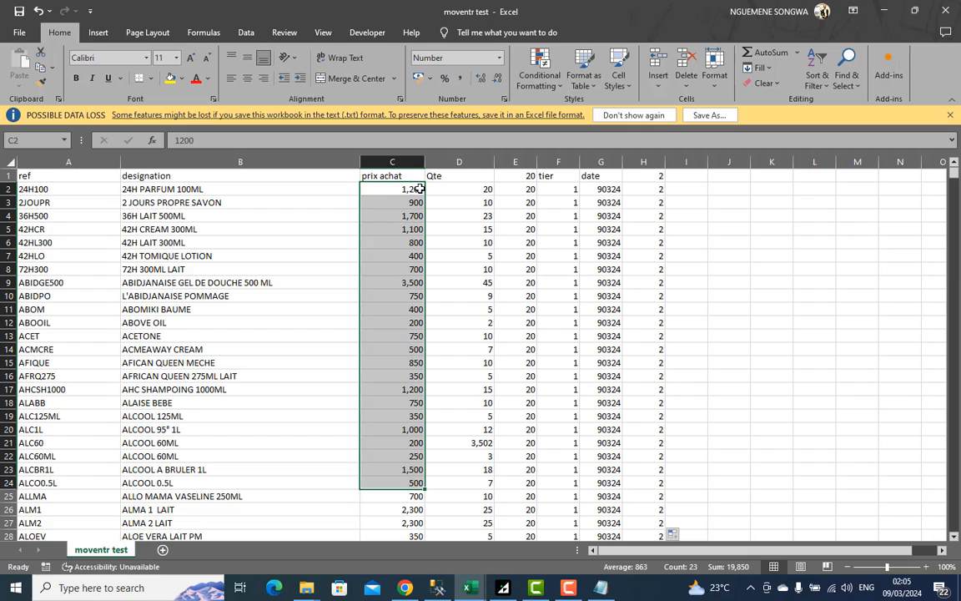
pyautogui.click(396, 190)
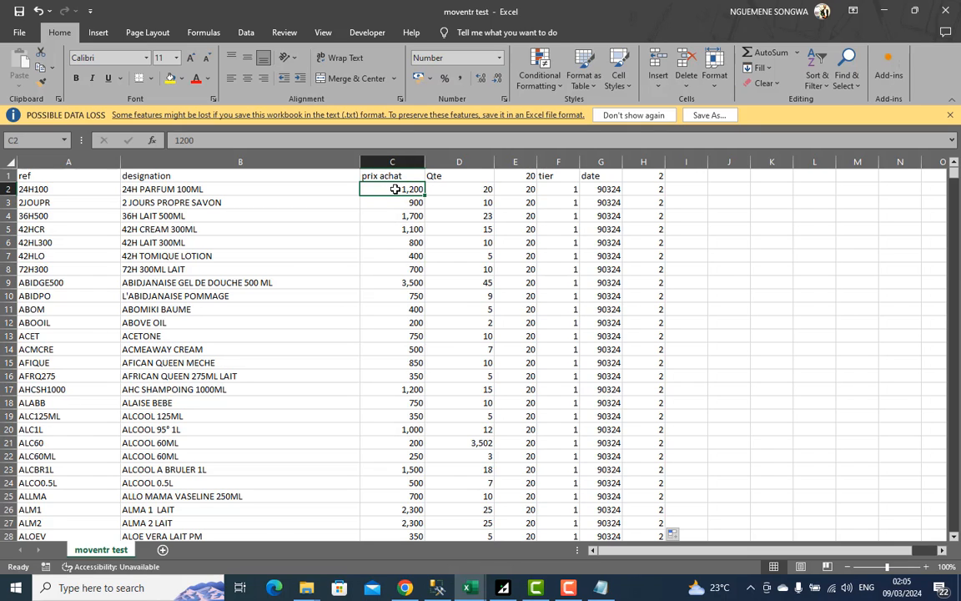
pyautogui.click(503, 588)
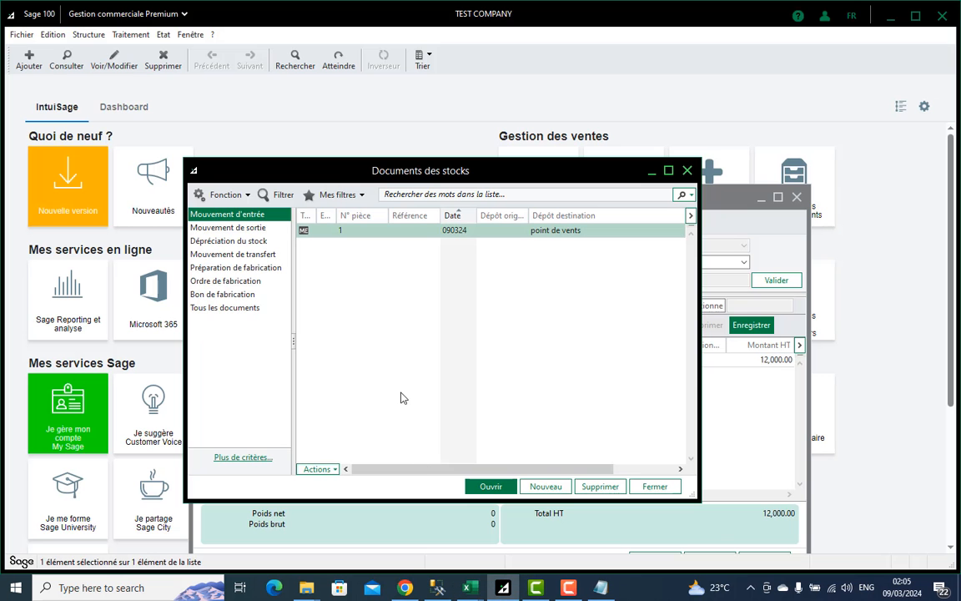
pyautogui.click(686, 170)
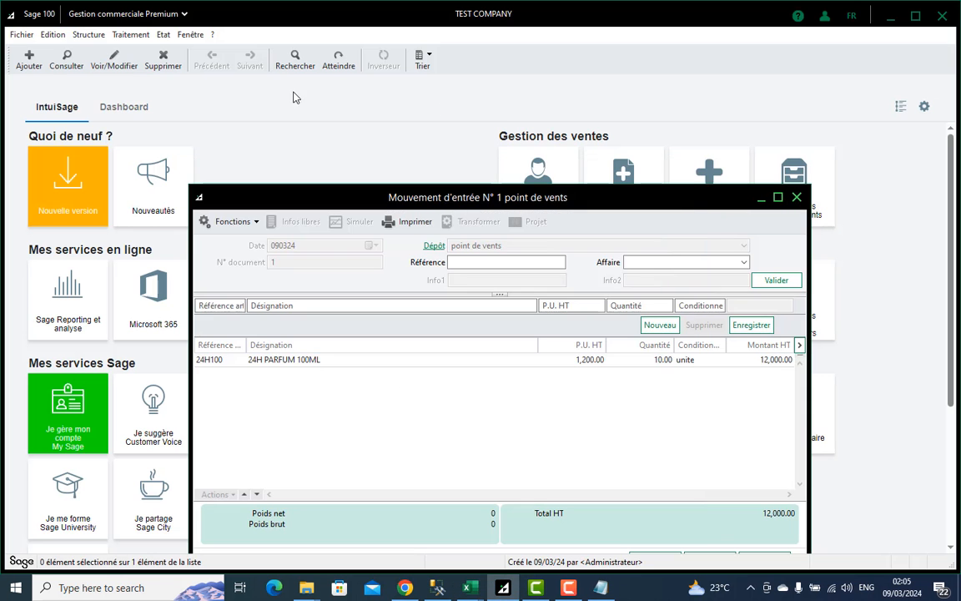
pyautogui.click(22, 34)
pyautogui.click(62, 200)
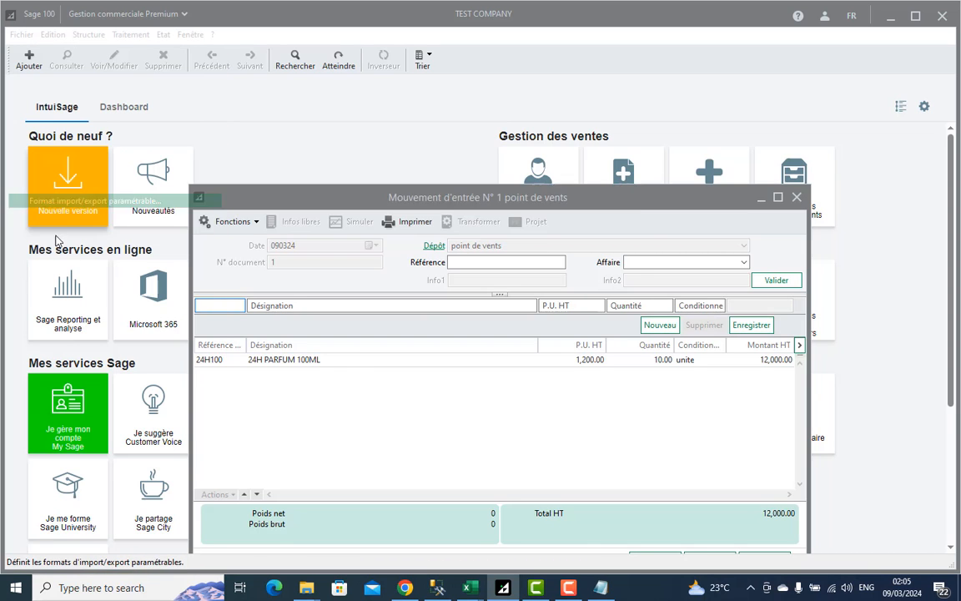
pyautogui.click(391, 263)
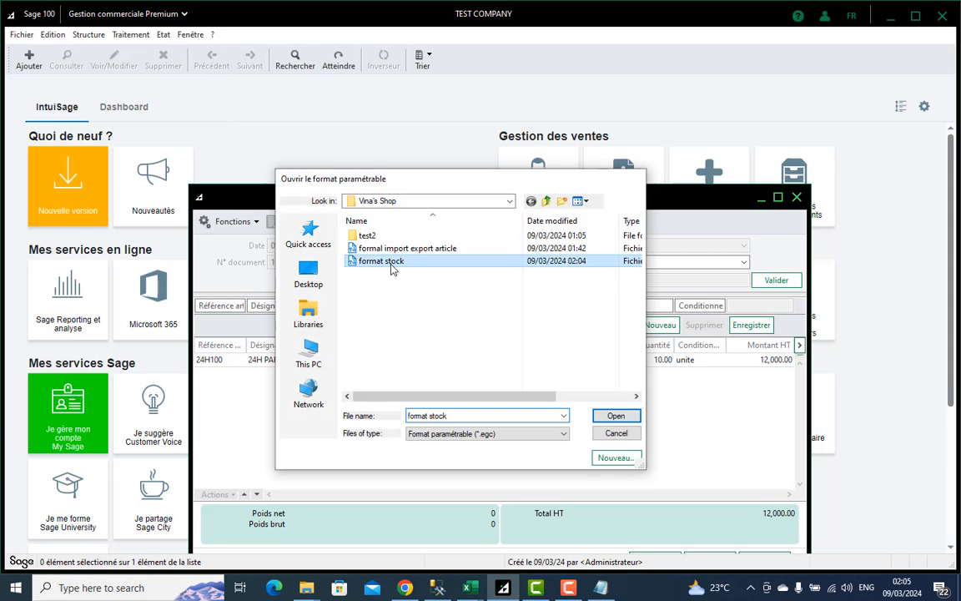
pyautogui.doubleClick(392, 264)
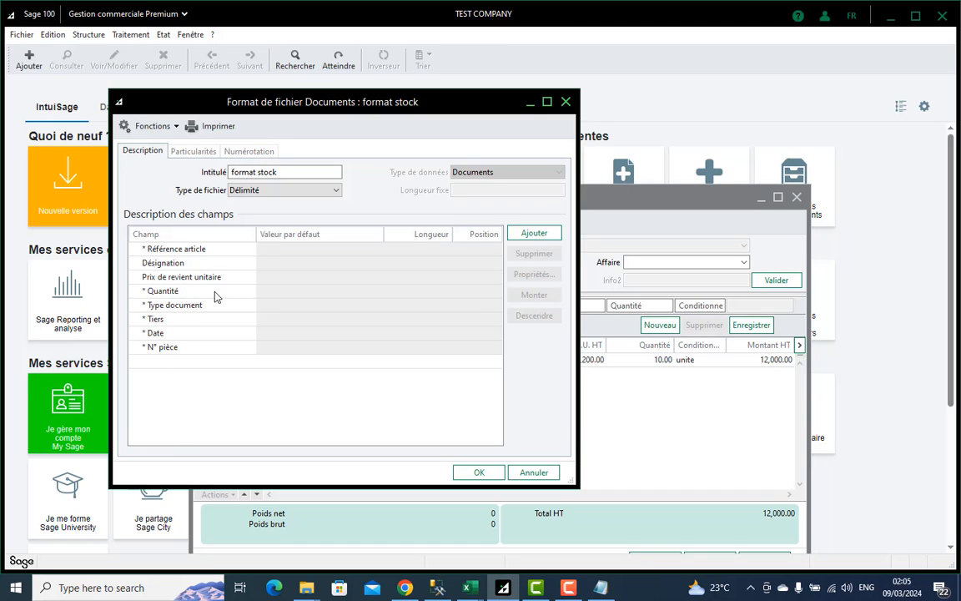
# Set the format's number of decimals to 0 and the thousands separator to Virgule, and try to validate the changes
pyautogui.click(189, 153)
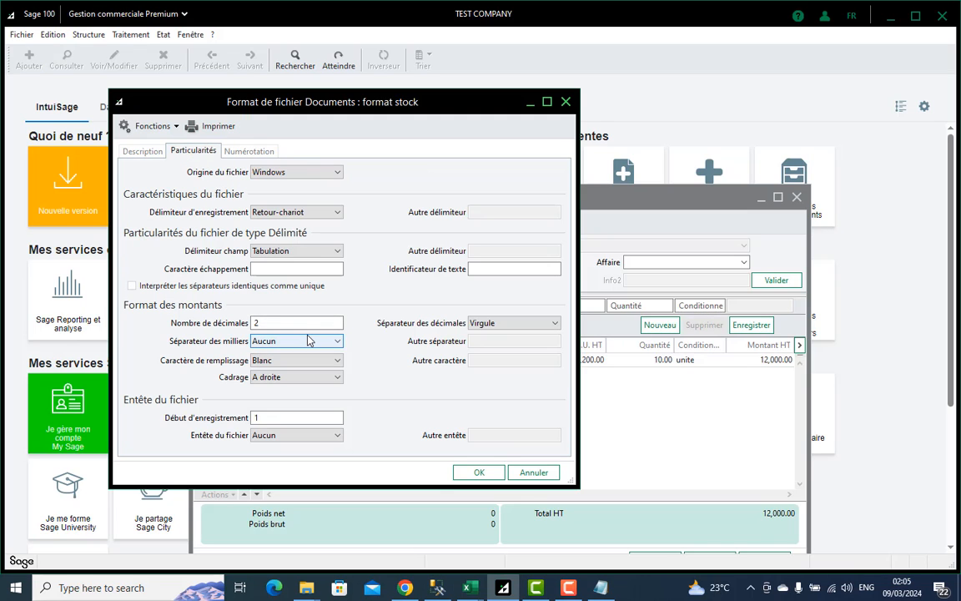
pyautogui.moveTo(296, 326); pyautogui.dragTo(242, 318)
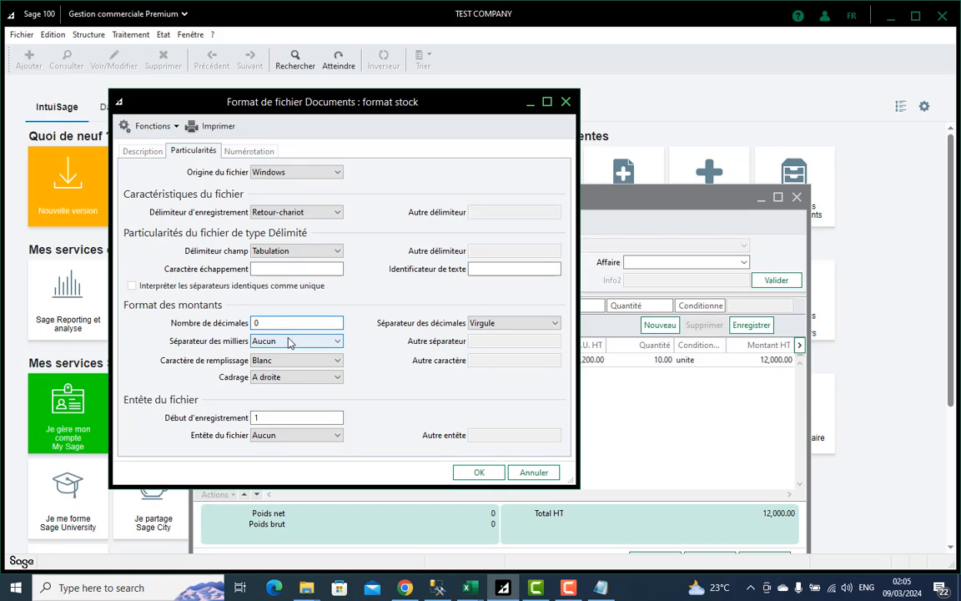
pyautogui.click(289, 341)
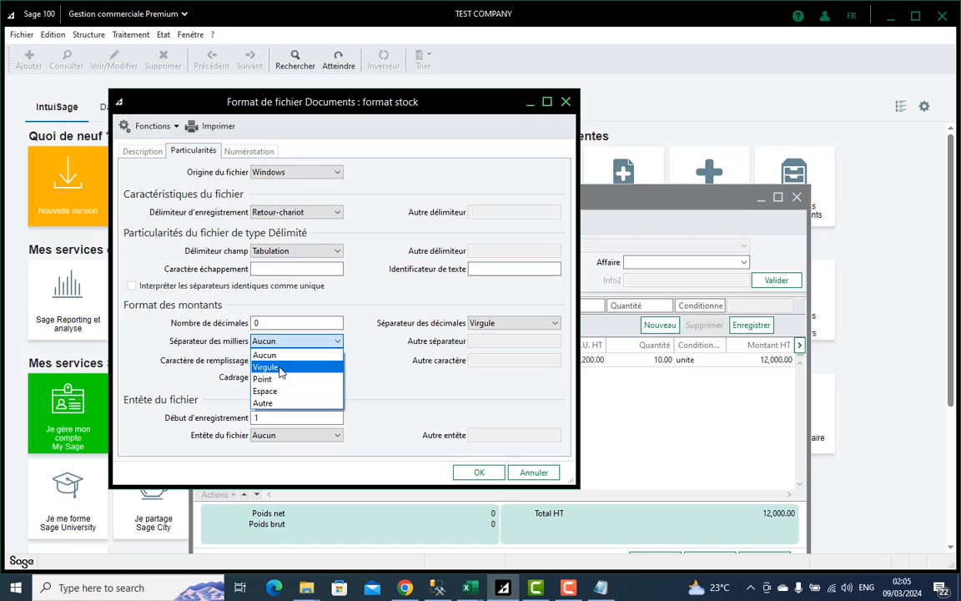
pyautogui.click(279, 369)
pyautogui.press('Tab')
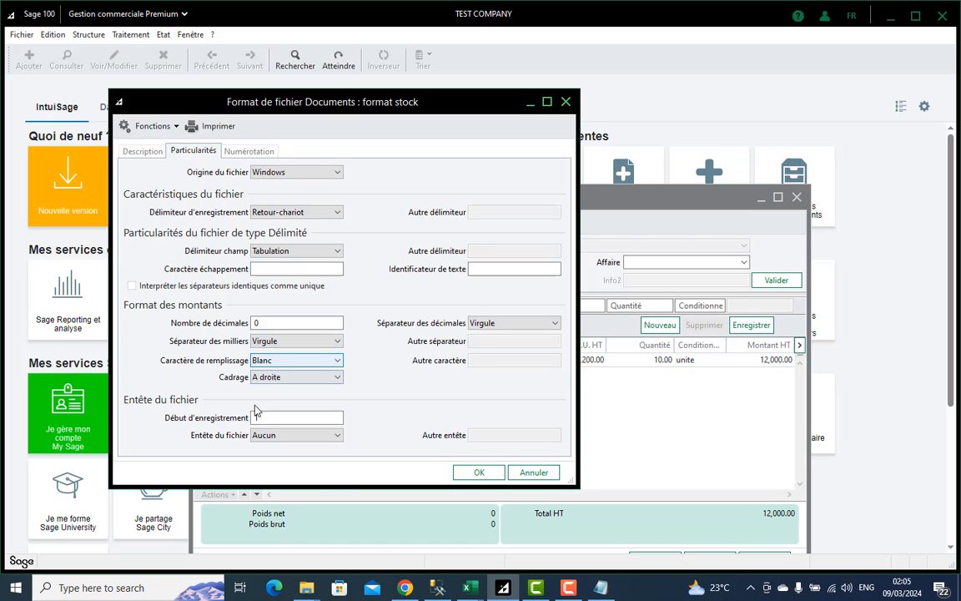
pyautogui.click(469, 478)
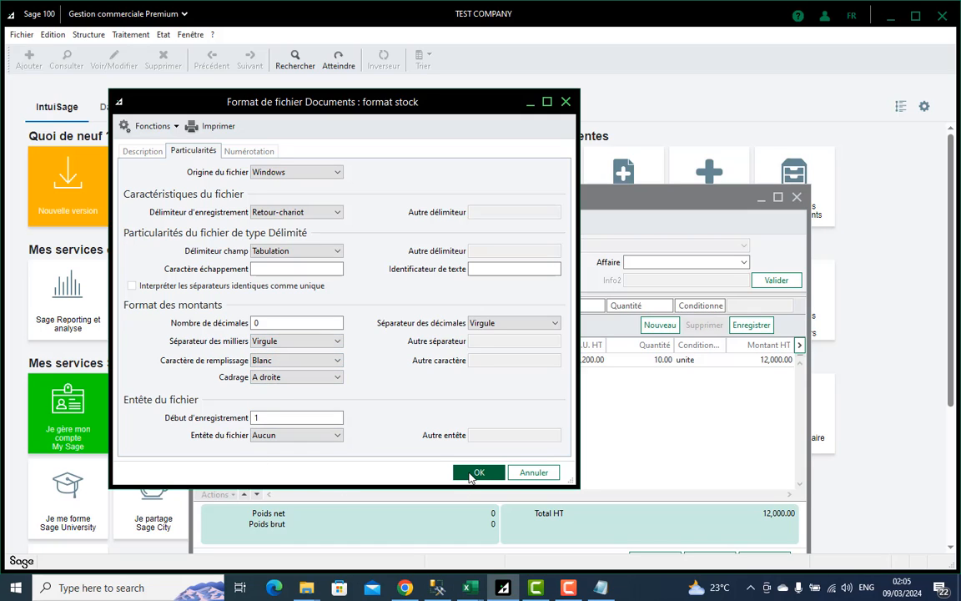
pyautogui.click(469, 475)
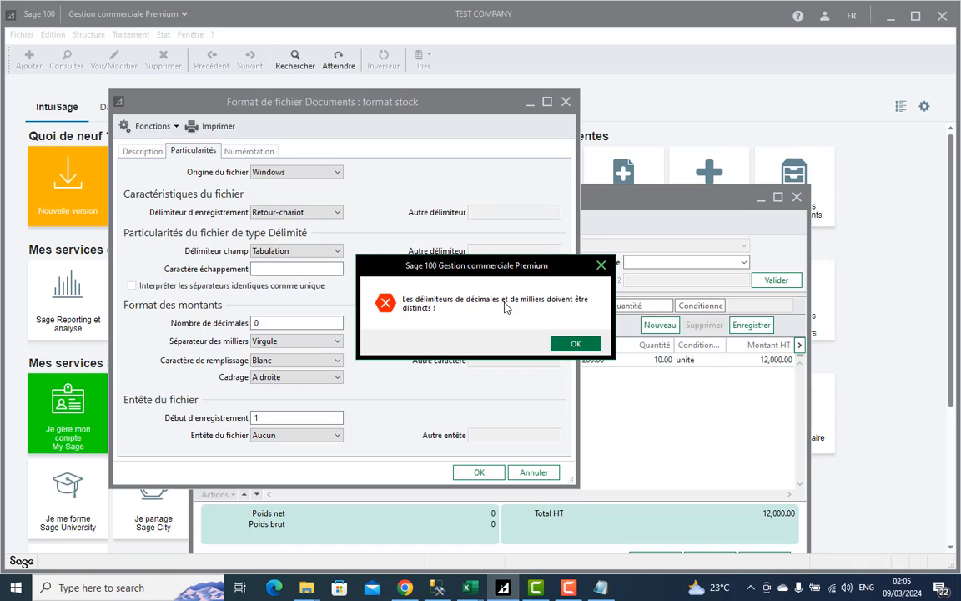
# Set the format stock decimal separator to Point, validate the format and close the Mouvement d'entrée document
pyautogui.click(576, 343)
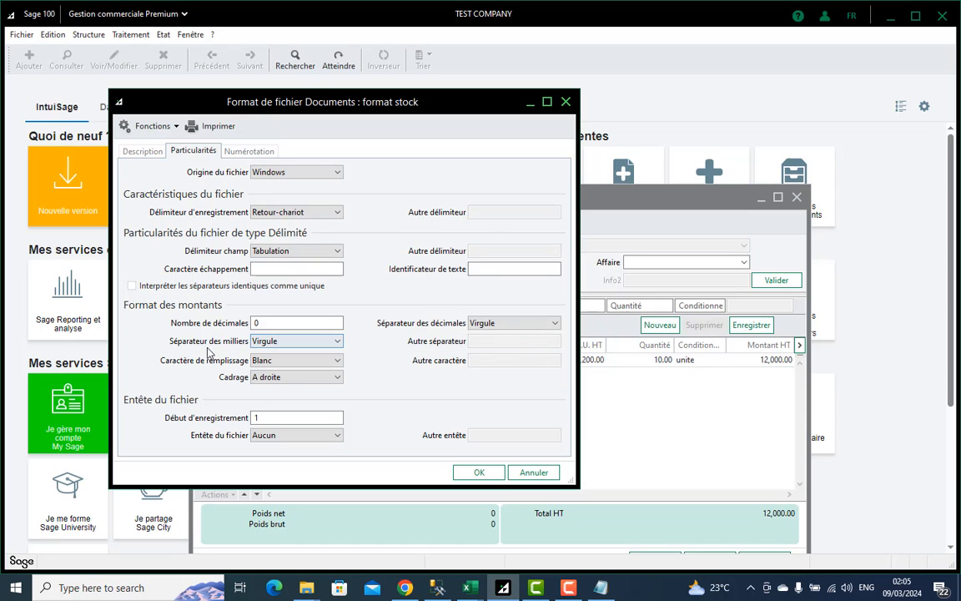
pyautogui.click(554, 324)
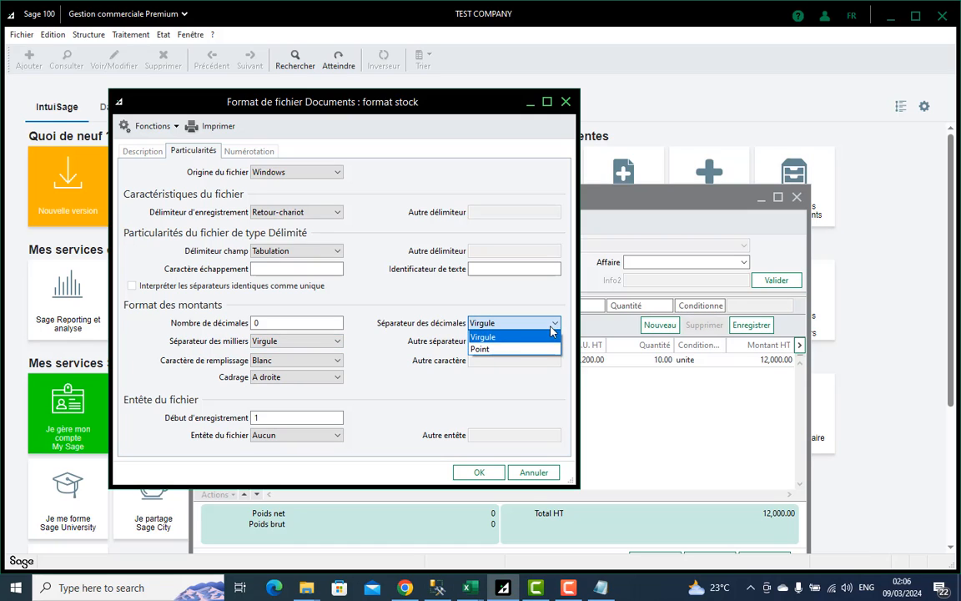
pyautogui.click(499, 352)
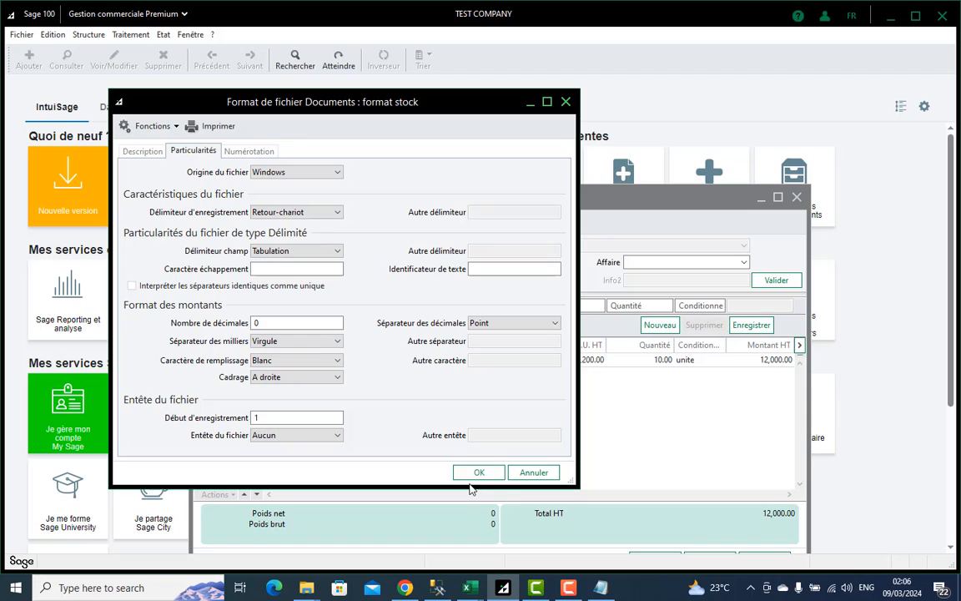
pyautogui.click(477, 474)
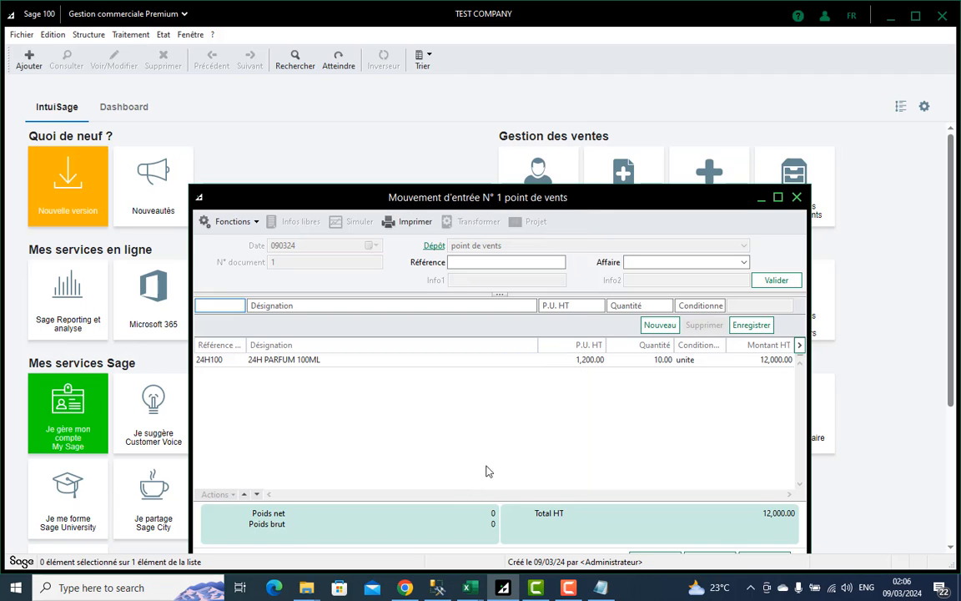
pyautogui.click(797, 197)
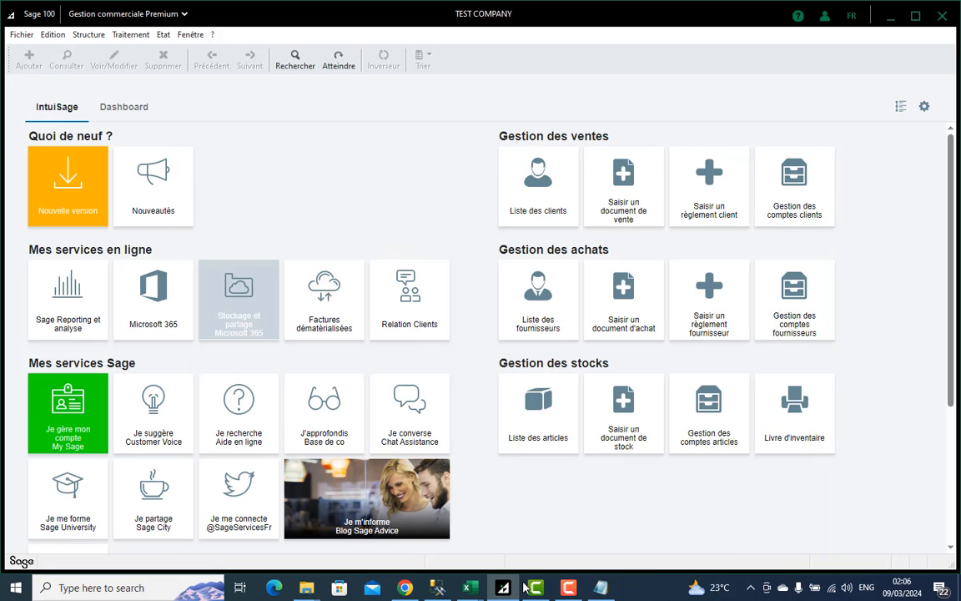
# Copy the whole table from the moventr test workbook in Excel and paste it below the existing line of the moventr test Notepad file
pyautogui.click(471, 588)
pyautogui.click(529, 547)
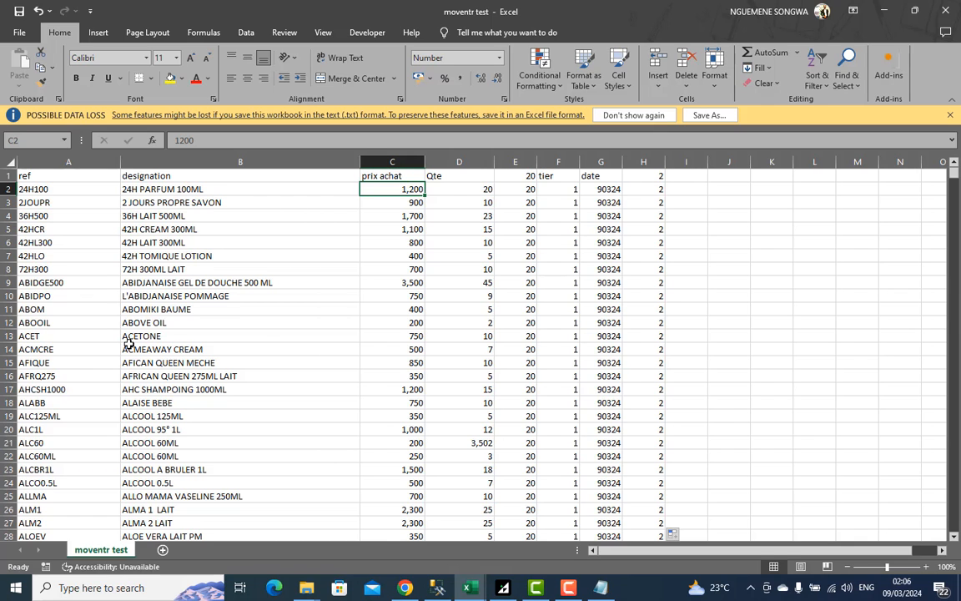
pyautogui.hotkey('ctrl', 'a')
pyautogui.hotkey('ctrl', 'c')
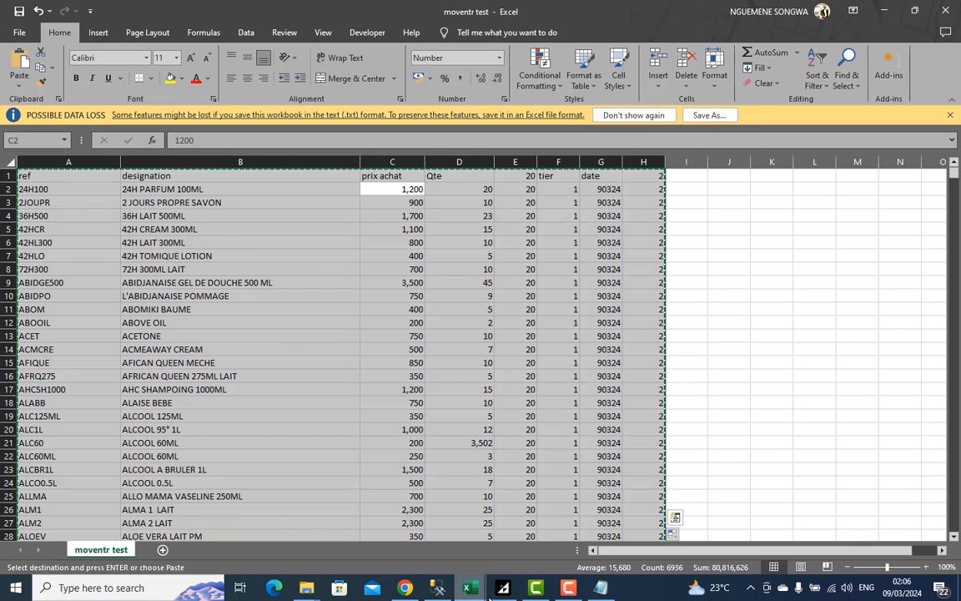
pyautogui.hotkey('alt', 'Tab')
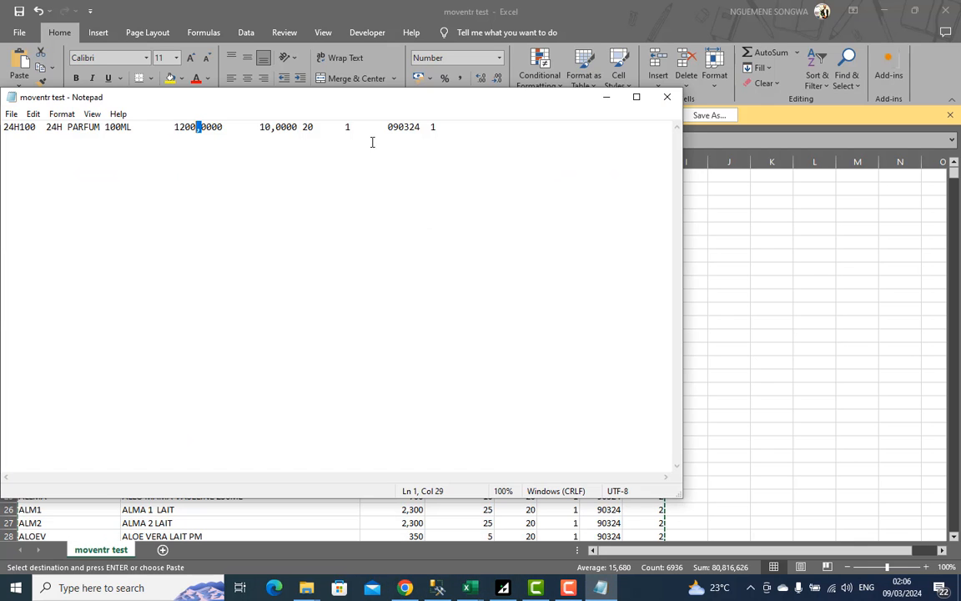
pyautogui.press('Return')
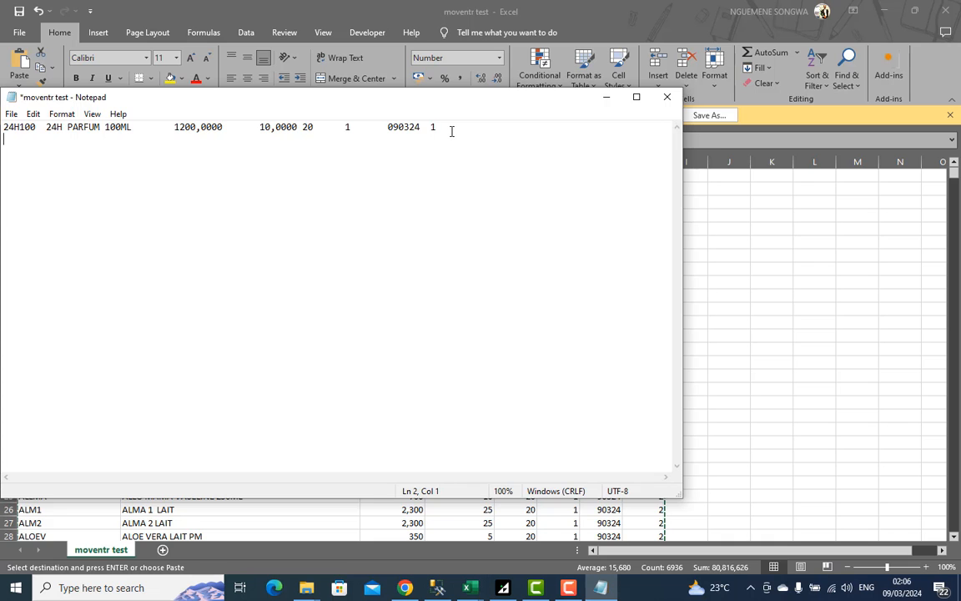
pyautogui.hotkey('ctrl', 'v')
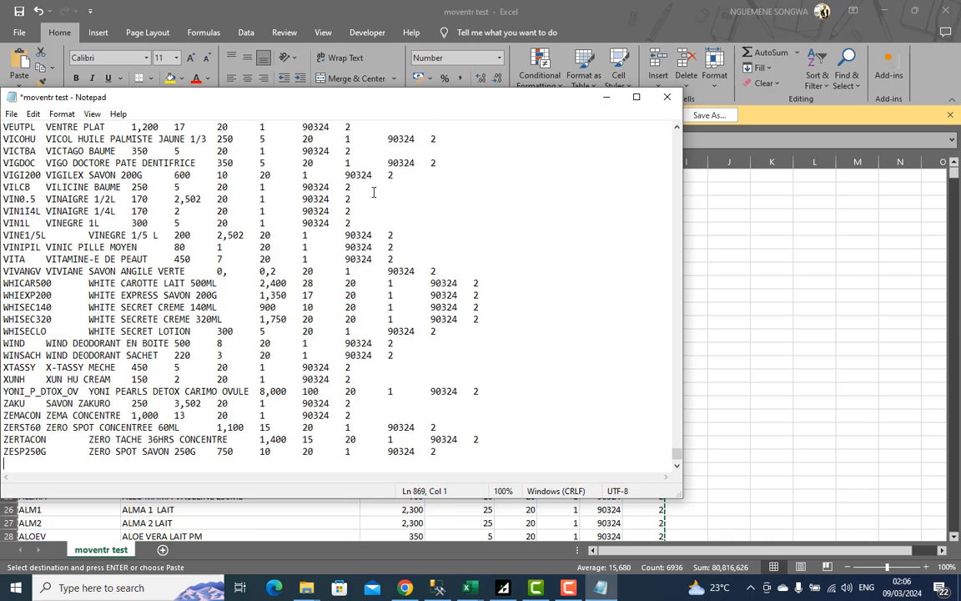
# Delete the old 24H100 record and the column header line at the start of the text file
pyautogui.moveTo(677, 456); pyautogui.dragTo(676, 134)
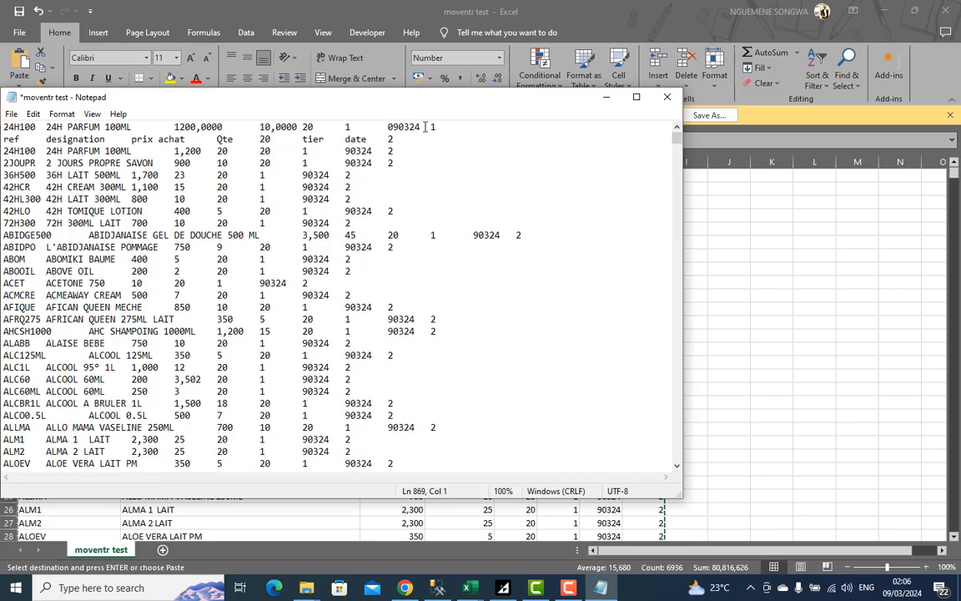
pyautogui.moveTo(410, 139); pyautogui.dragTo(3, 127)
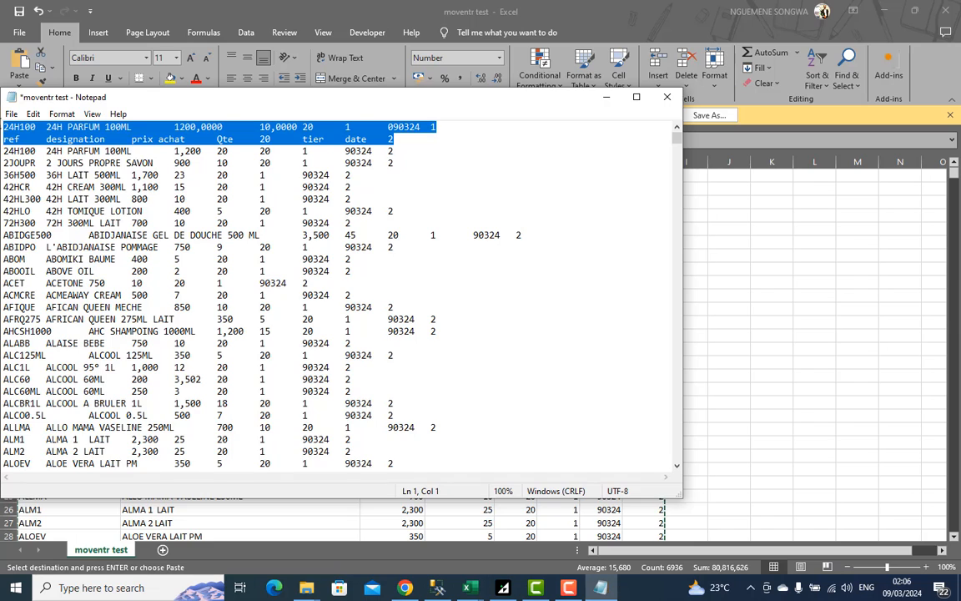
pyautogui.press('Delete')
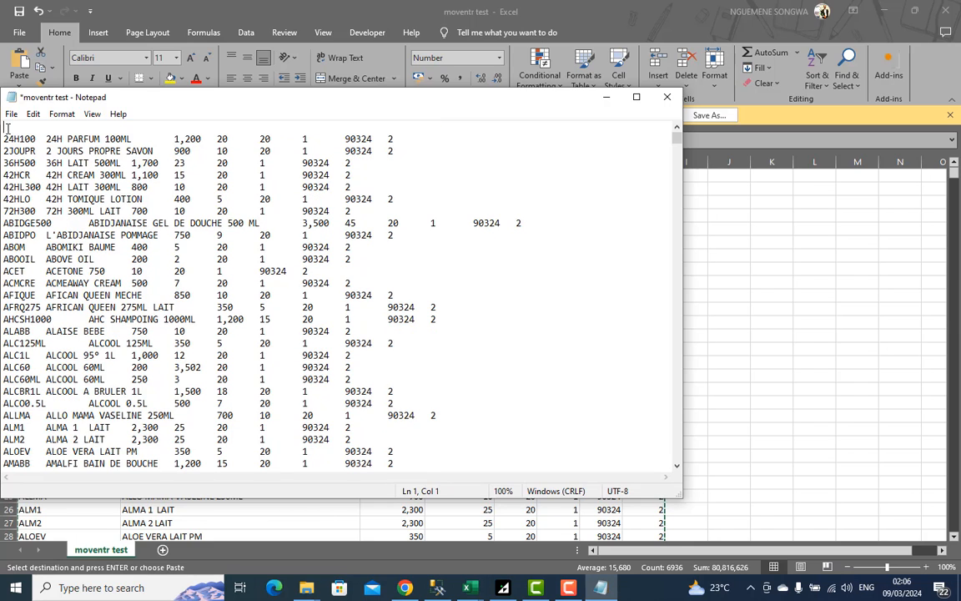
pyautogui.press('Delete')
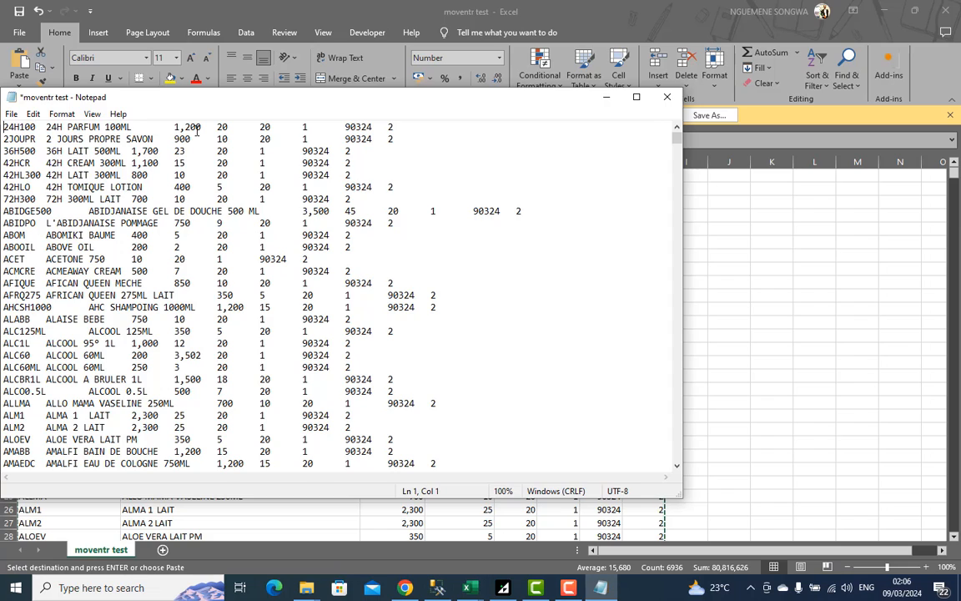
# Save the text file under the new name situation stock in the Vina's Shop folder and close it
pyautogui.moveTo(173, 234); pyautogui.dragTo(152, 236)
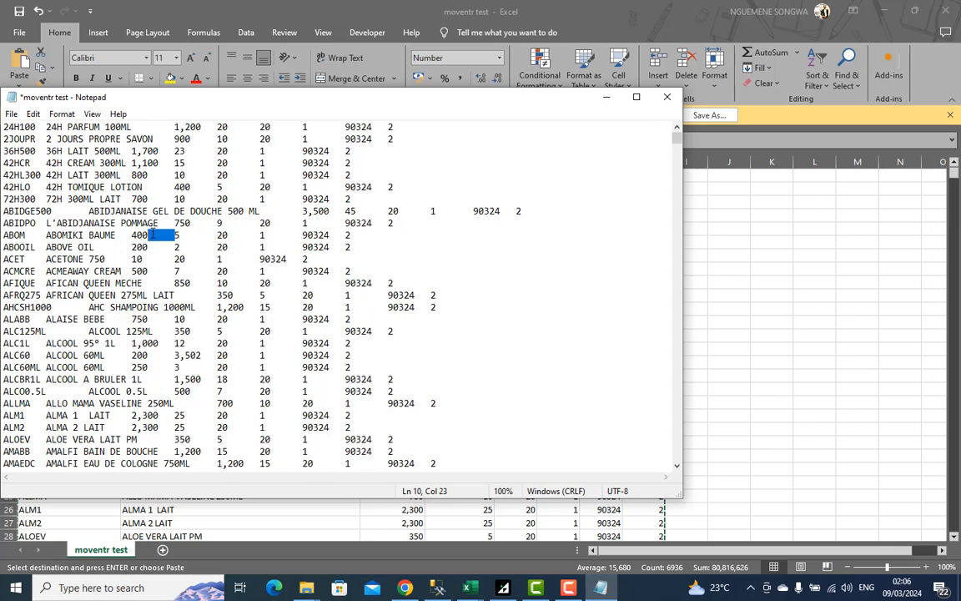
pyautogui.click(333, 298)
pyautogui.hotkey('ctrl', 'shift', 's')
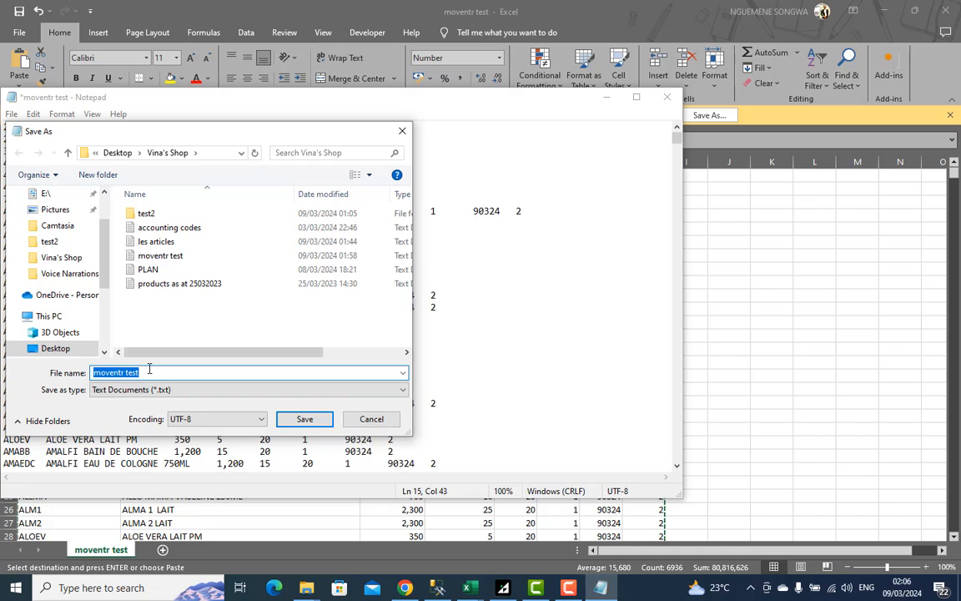
pyautogui.write('situation stock')
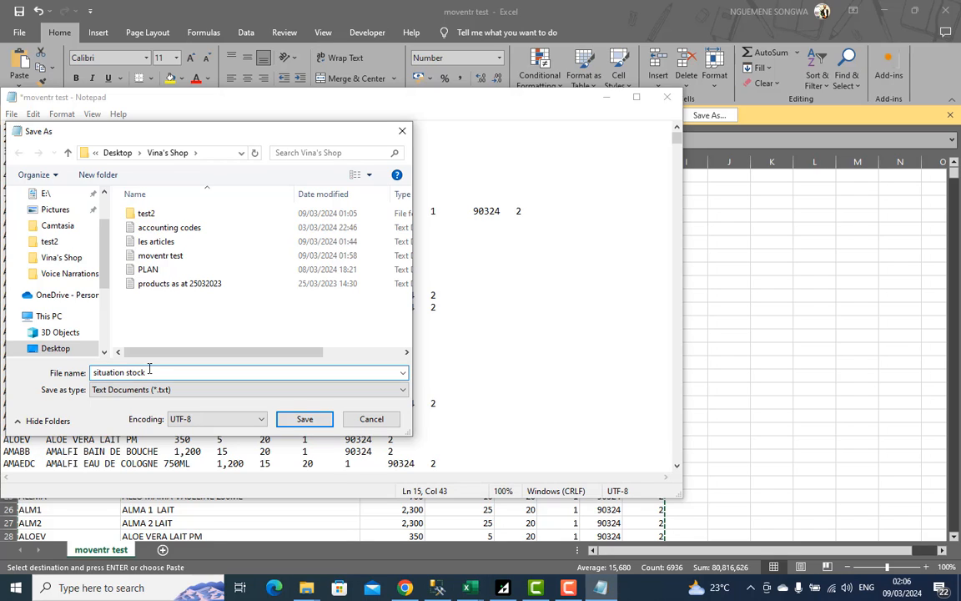
pyautogui.click(313, 425)
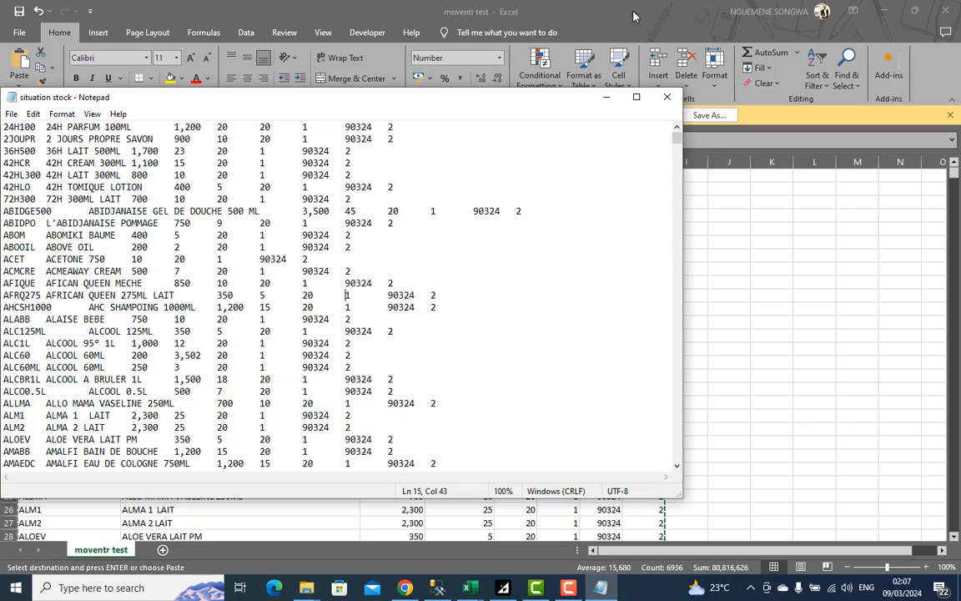
pyautogui.click(667, 97)
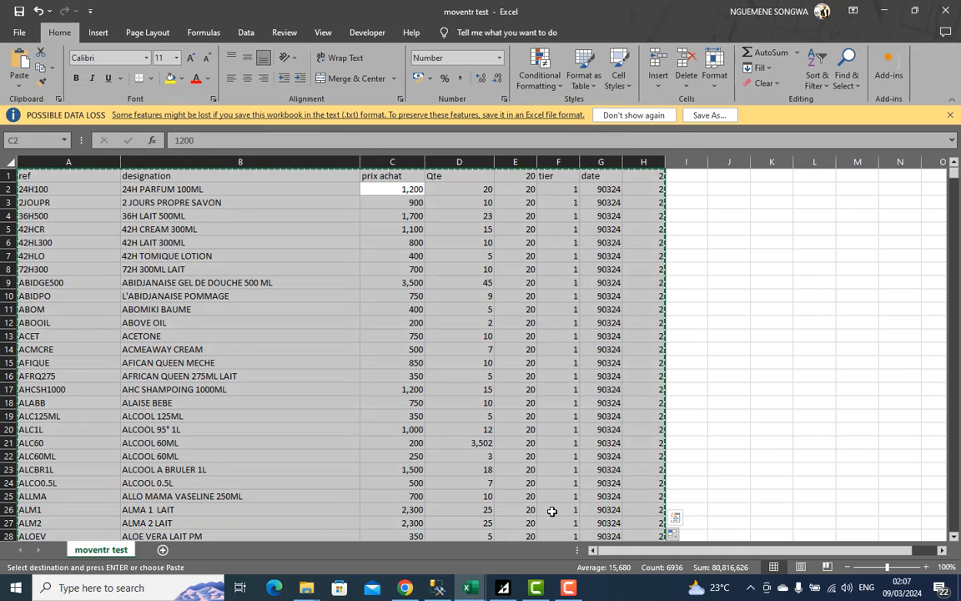
# Switch to Sage 100 and start a customizable-format import using the format stock file
pyautogui.click(537, 589)
pyautogui.click(504, 590)
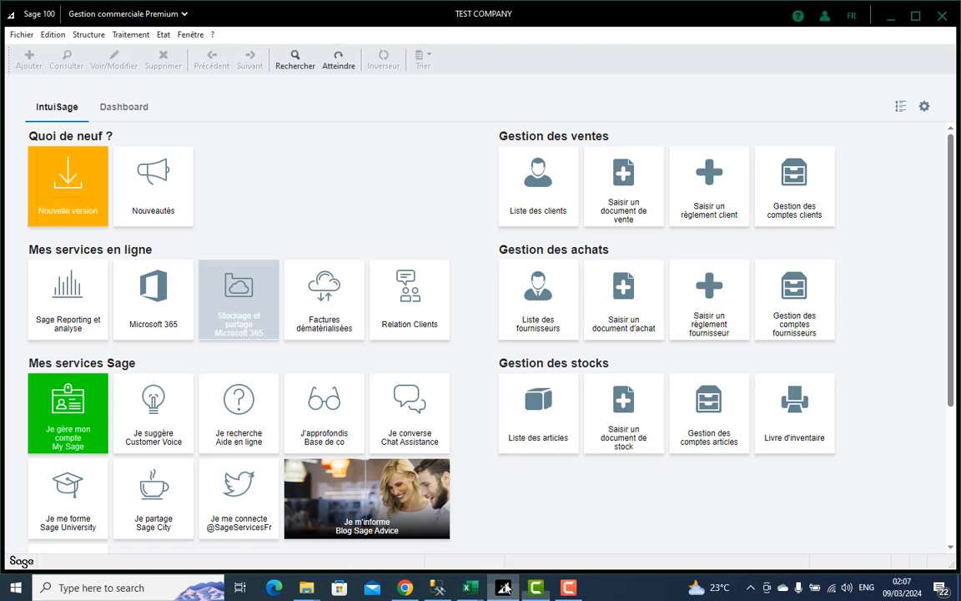
pyautogui.click(23, 35)
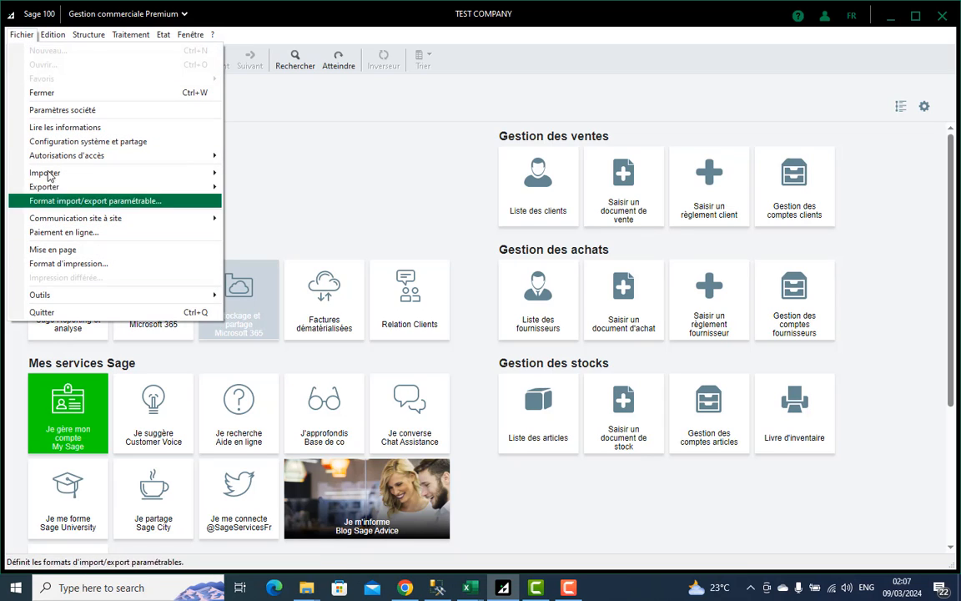
pyautogui.moveTo(67, 173)
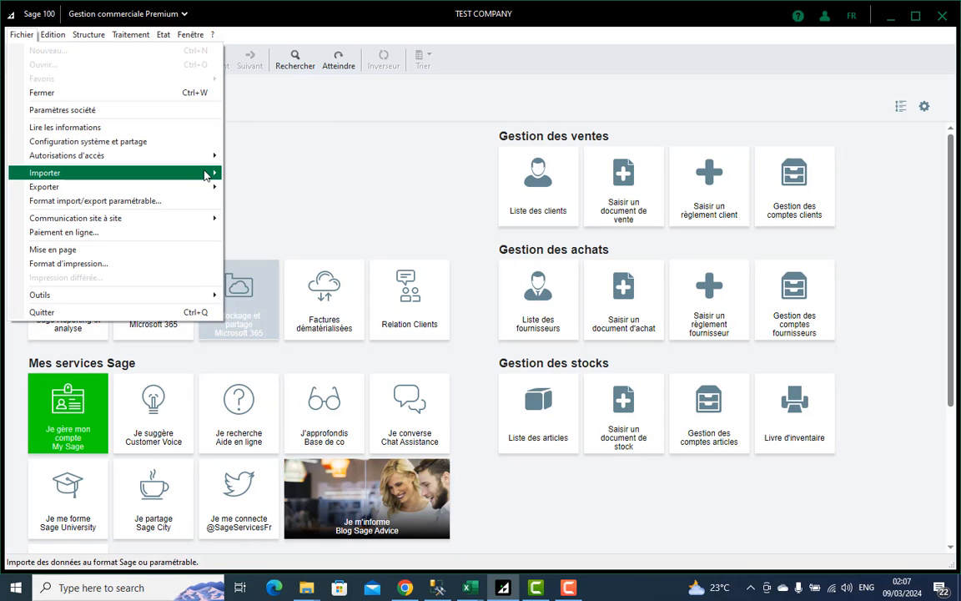
pyautogui.click(284, 187)
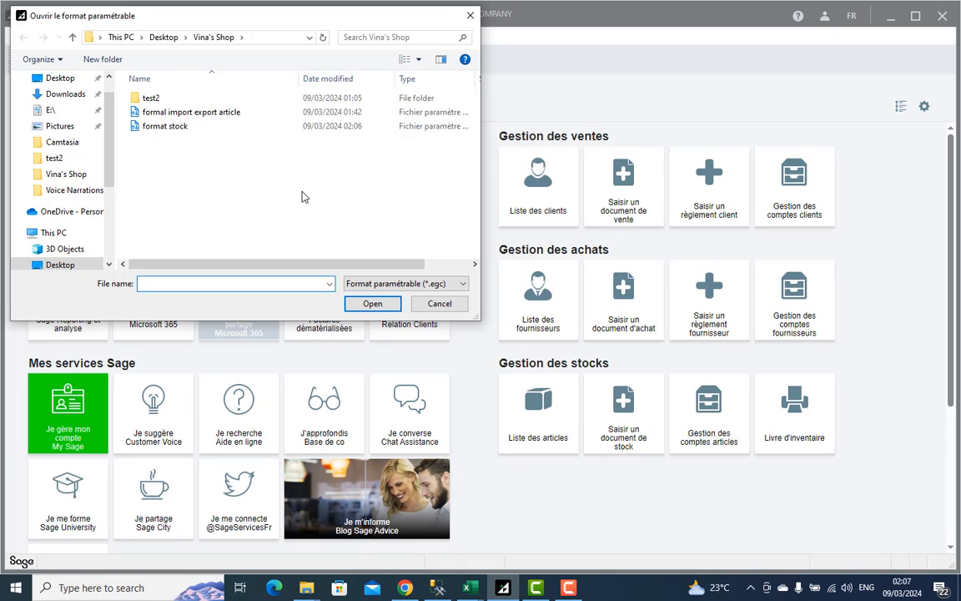
pyautogui.doubleClick(161, 133)
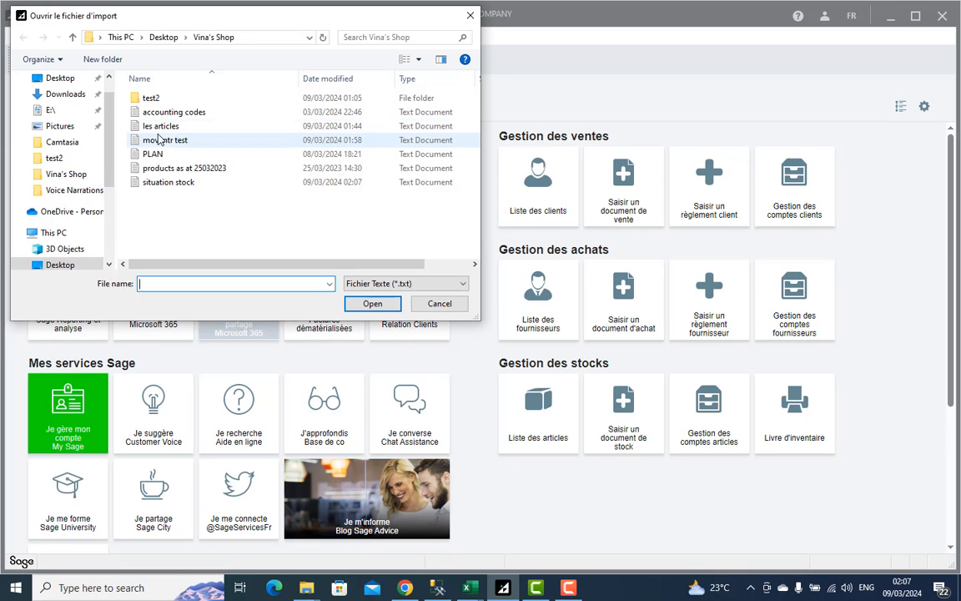
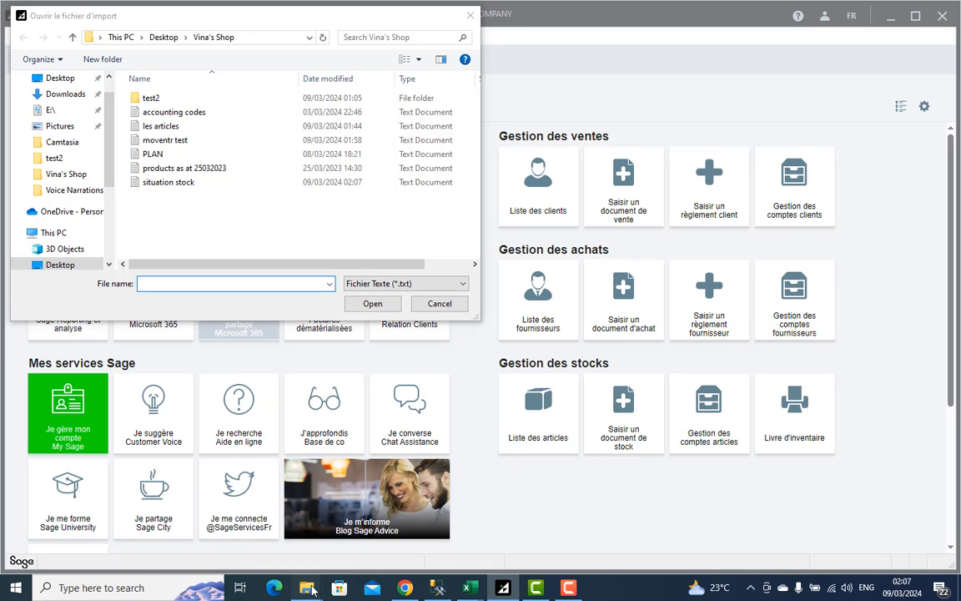
pyautogui.moveTo(307, 586)
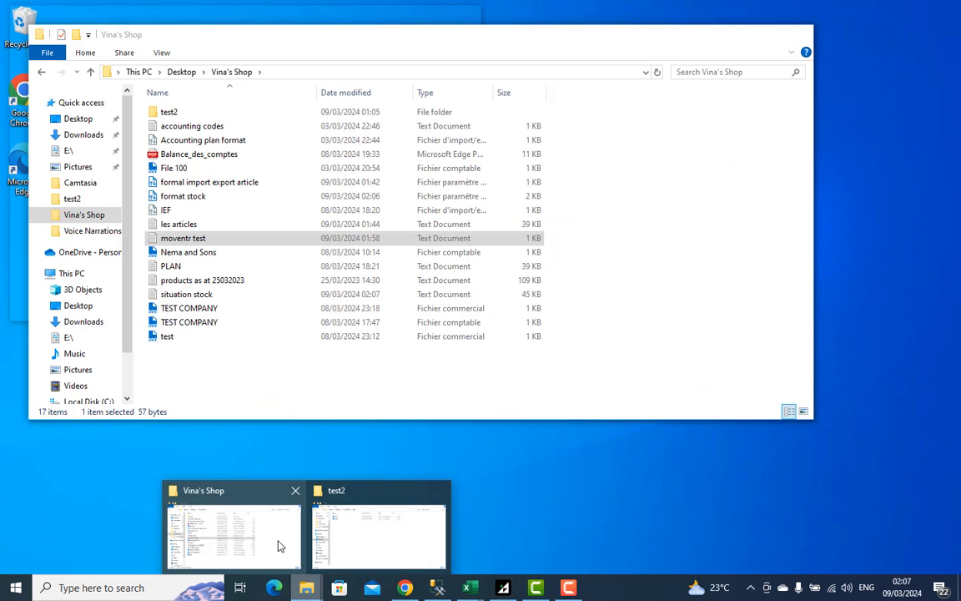
pyautogui.click(280, 545)
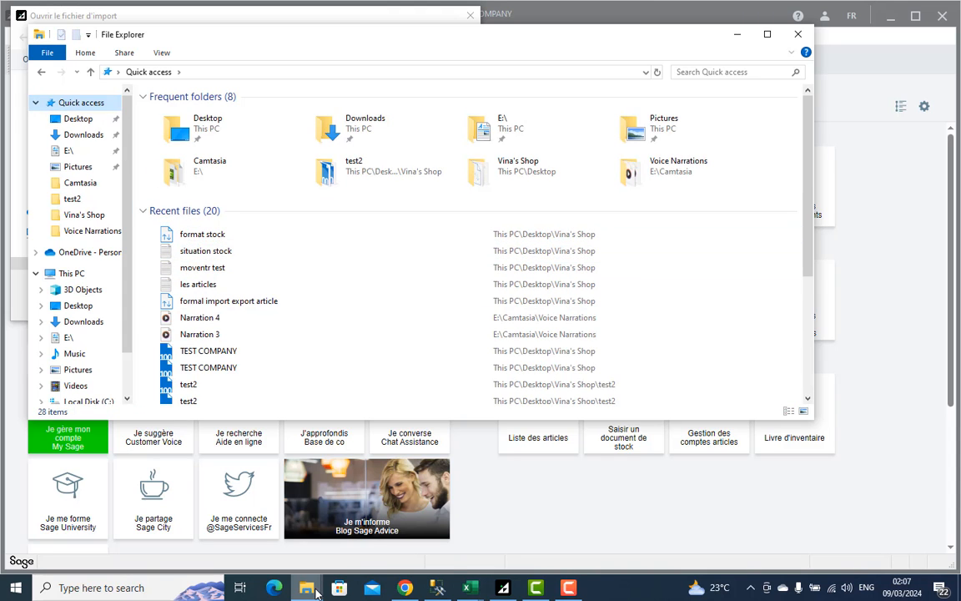
pyautogui.moveTo(308, 576)
pyautogui.moveTo(364, 541)
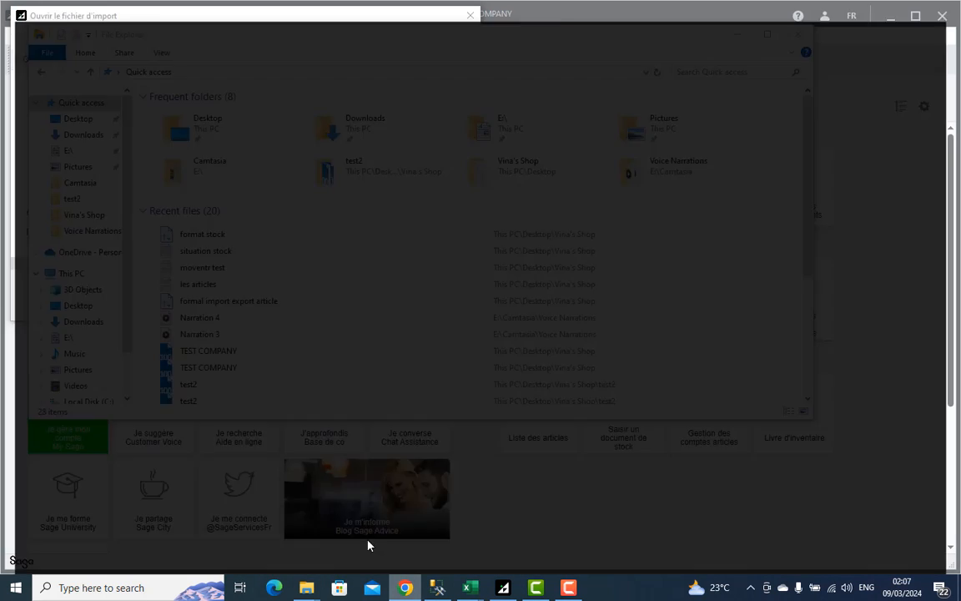
pyautogui.click(368, 521)
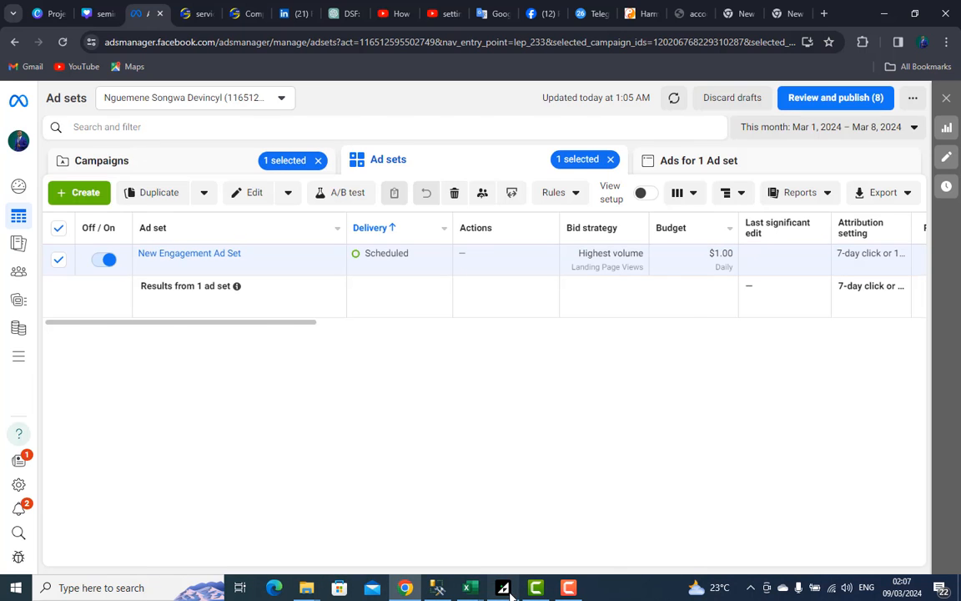
pyautogui.click(508, 591)
# Try to import the situation stock text file
pyautogui.click(166, 182)
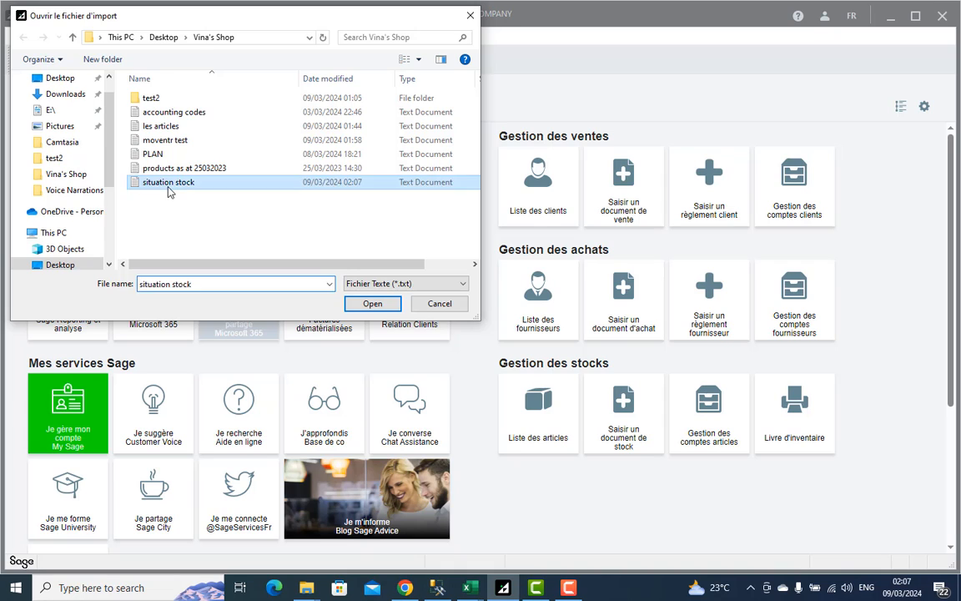
pyautogui.doubleClick(167, 182)
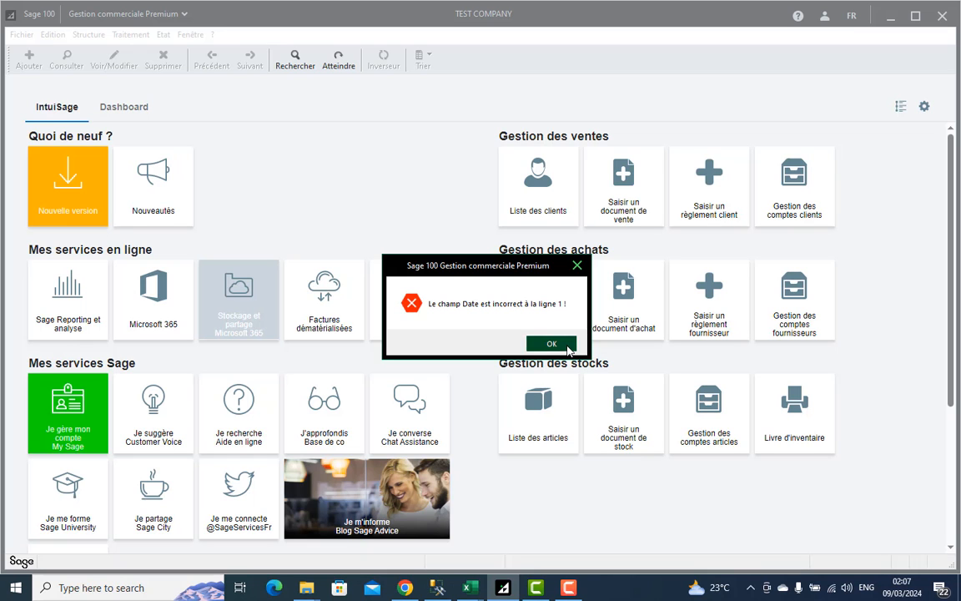
pyautogui.press('Return')
# Switch to the moventr test workbook in Excel and check how the date in cell G2 is written
pyautogui.moveTo(473, 588)
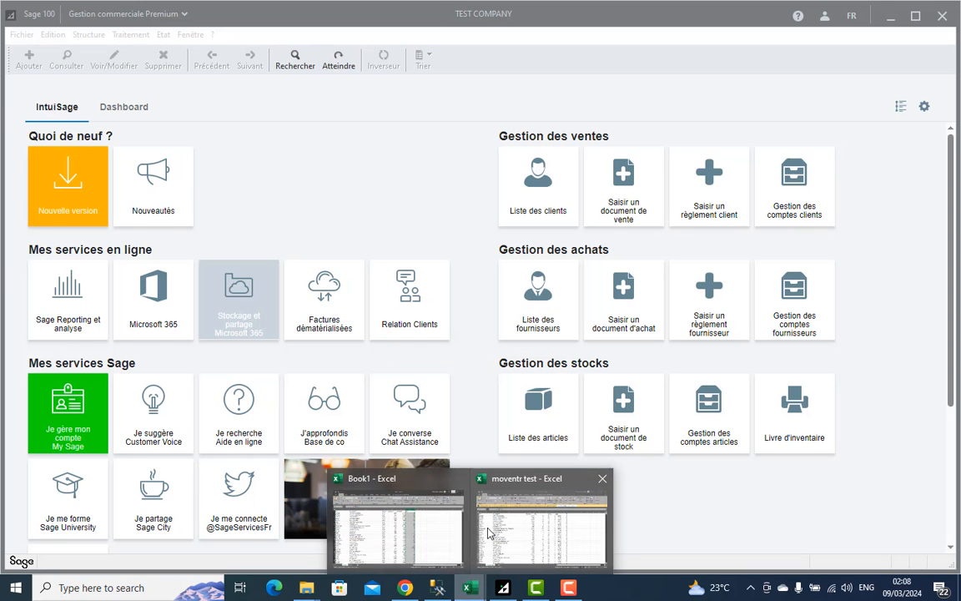
pyautogui.moveTo(490, 534)
pyautogui.moveTo(442, 532)
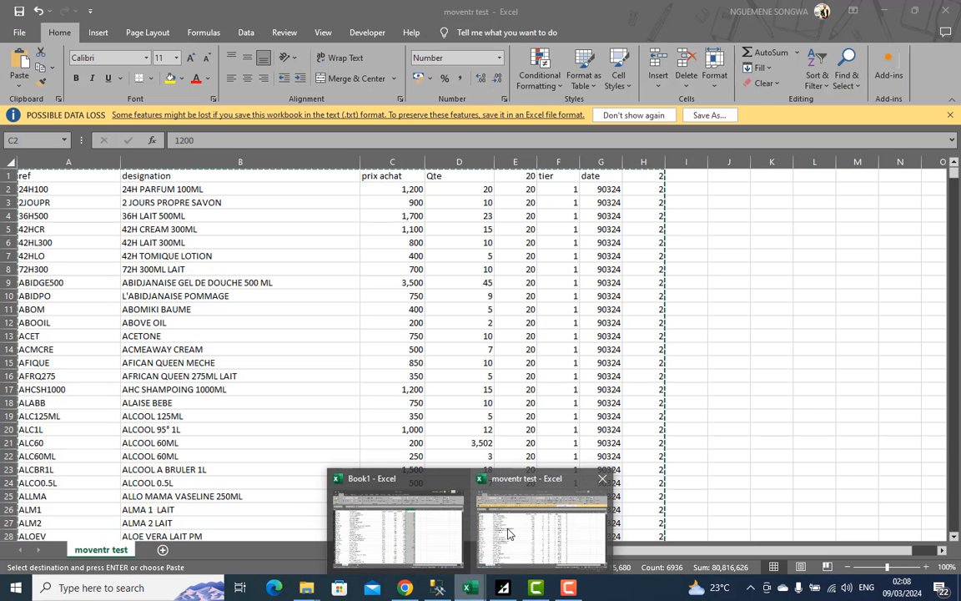
pyautogui.click(511, 534)
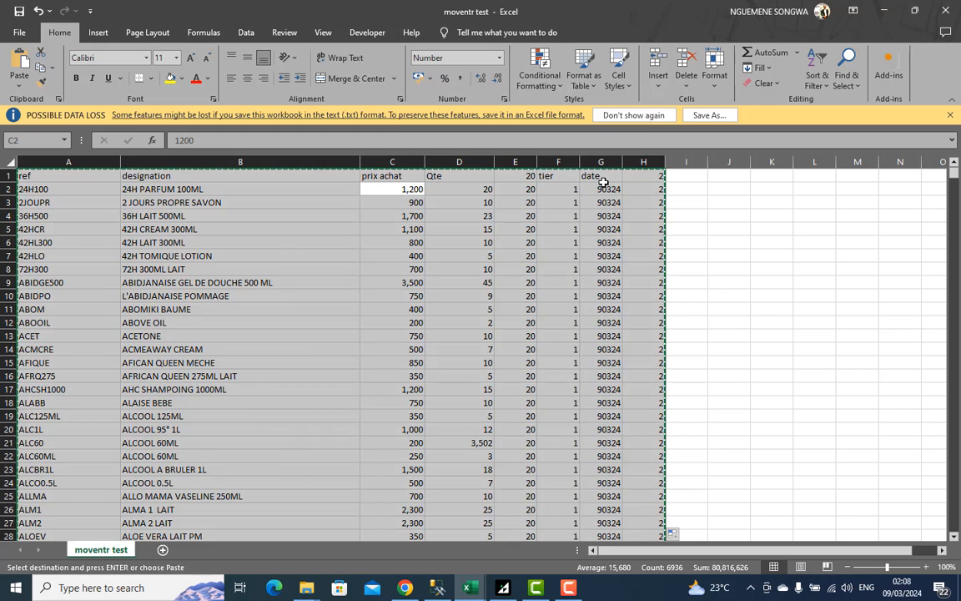
pyautogui.click(603, 189)
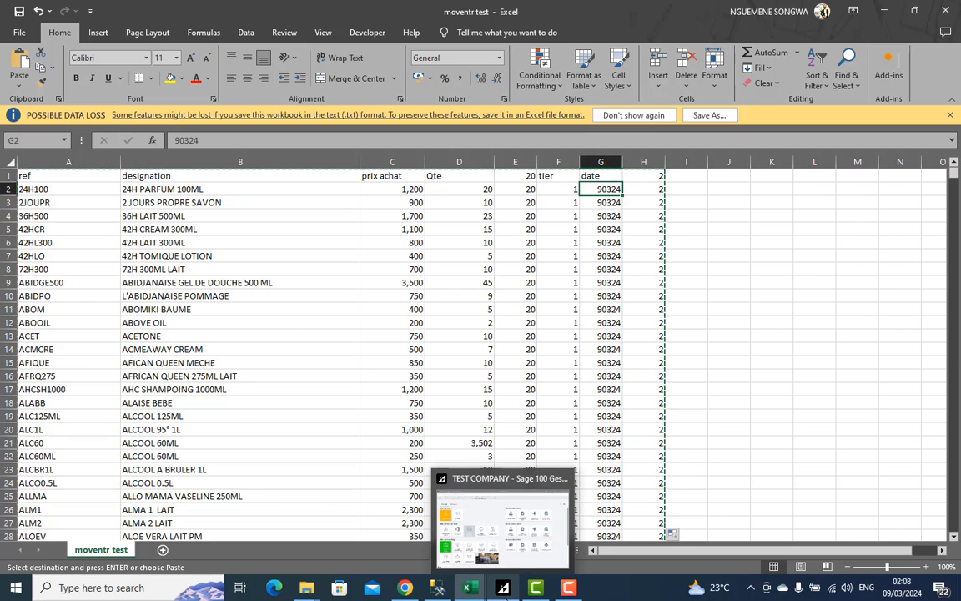
# Switch to Sage 100, open the format stock import/export format and check the Date field's format in its properties
pyautogui.click(505, 589)
pyautogui.click(21, 34)
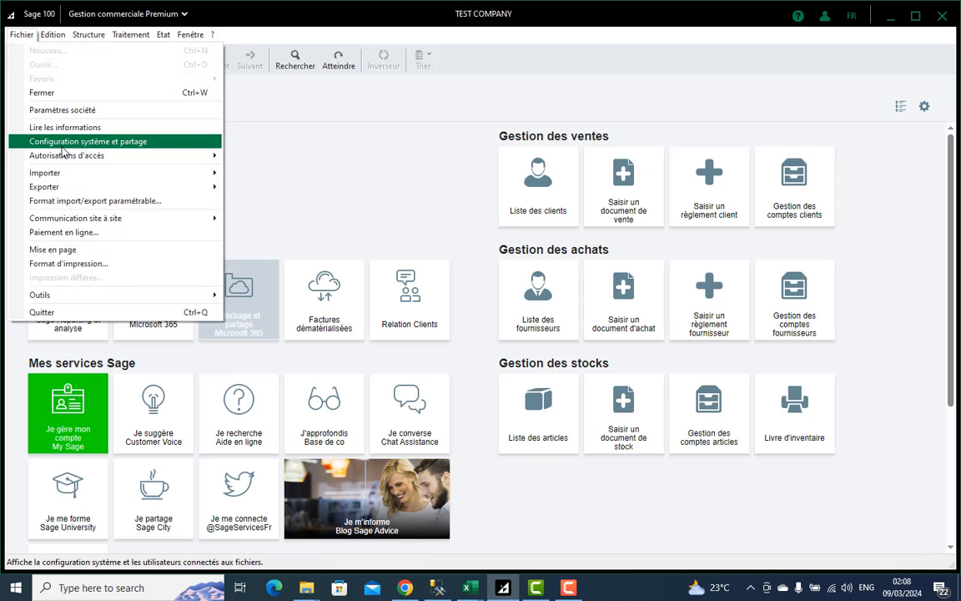
pyautogui.moveTo(71, 156)
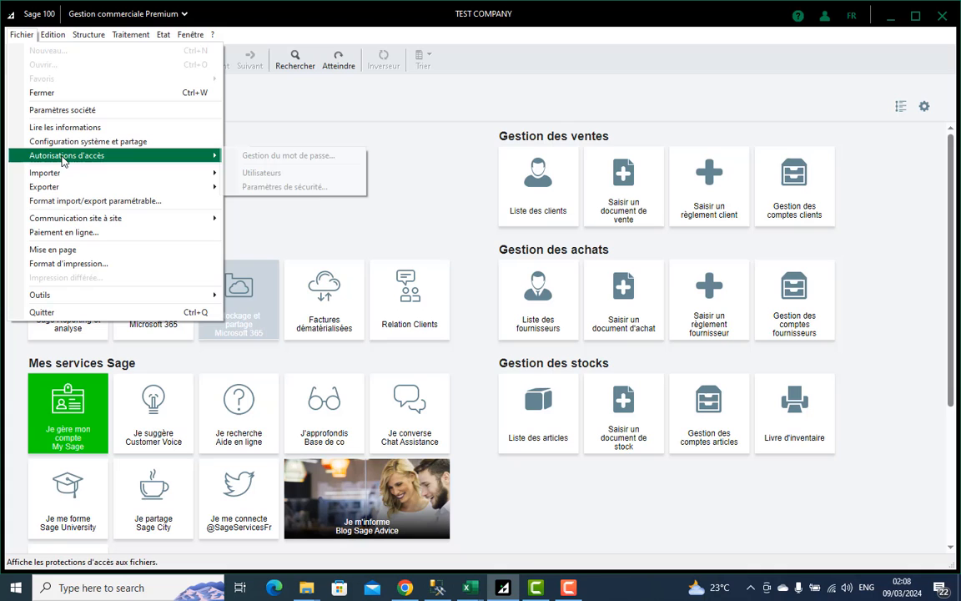
pyautogui.click(83, 200)
pyautogui.doubleClick(381, 260)
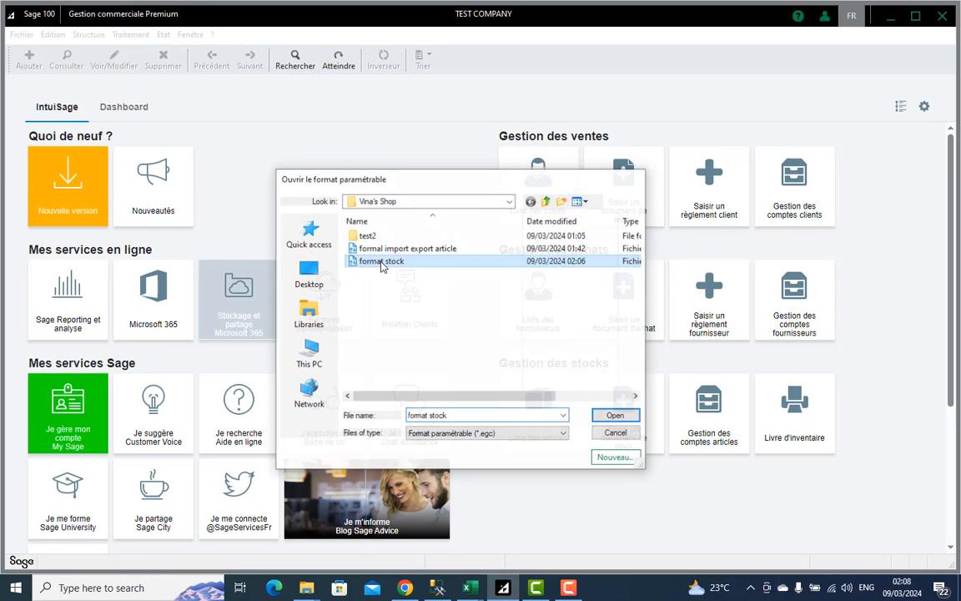
pyautogui.click(155, 333)
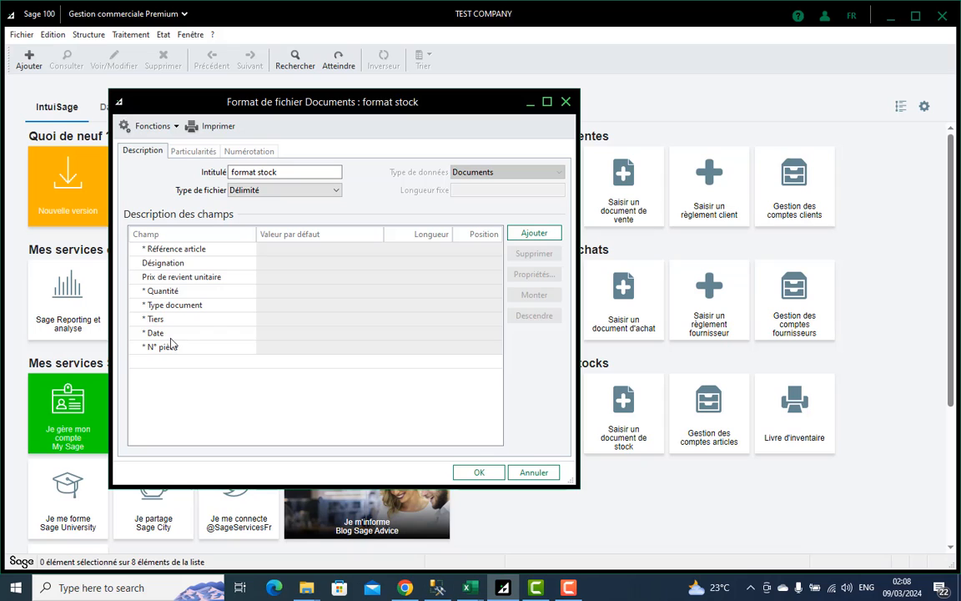
pyautogui.click(531, 275)
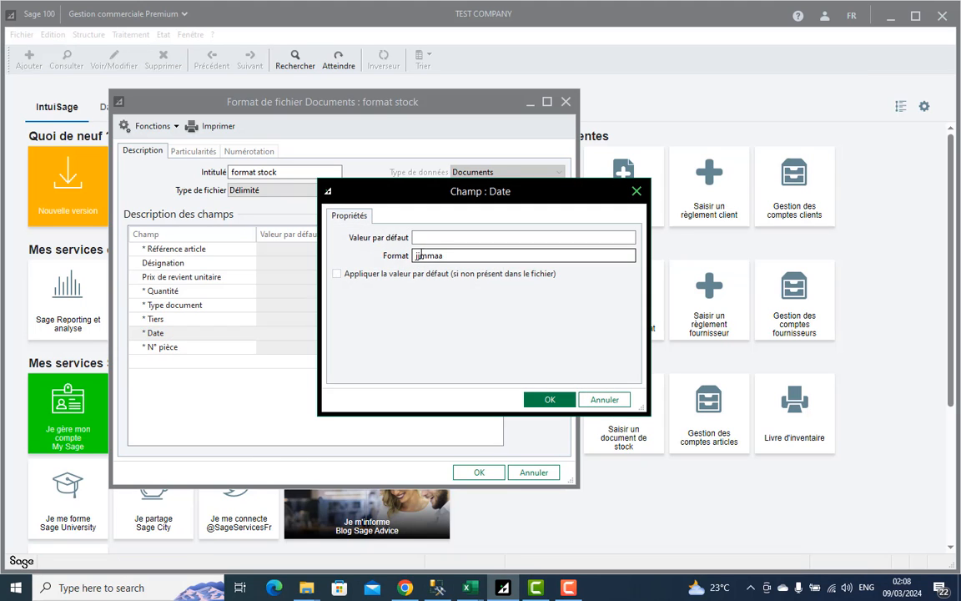
pyautogui.click(637, 193)
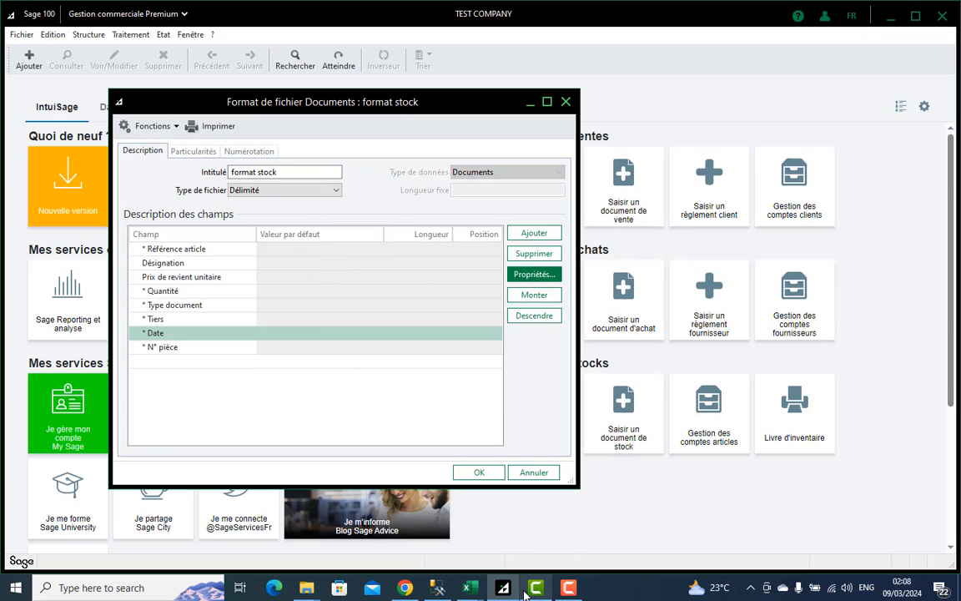
# Switch to the moventr test workbook in Excel and try to write the date in cell G2 as text, '090324
pyautogui.click(470, 588)
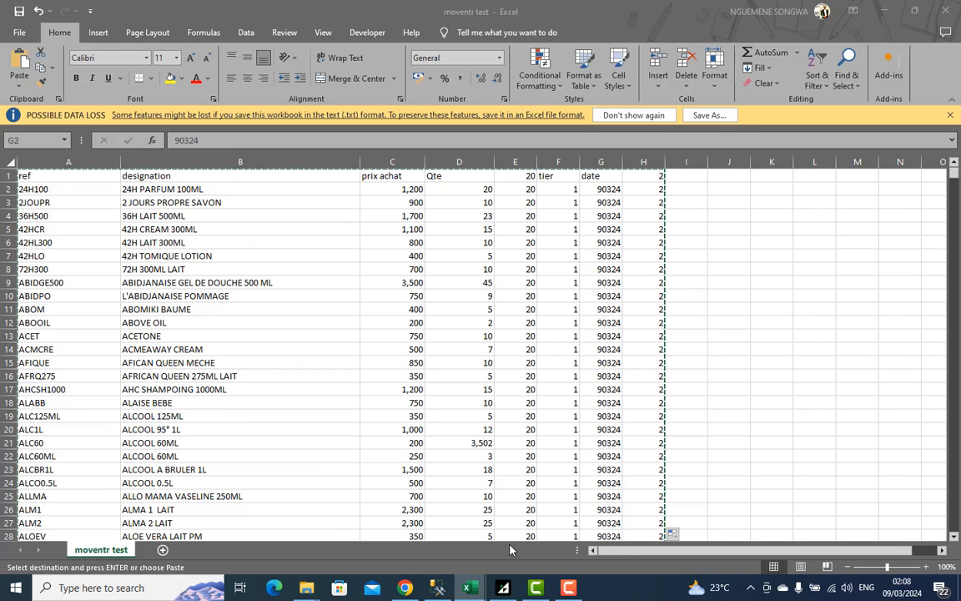
pyautogui.click(510, 549)
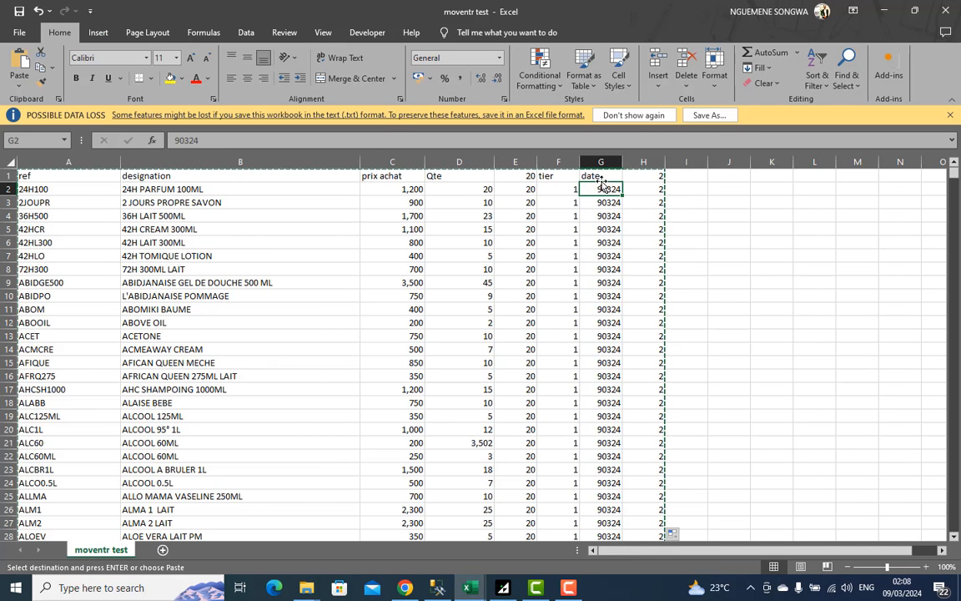
pyautogui.doubleClick(598, 190)
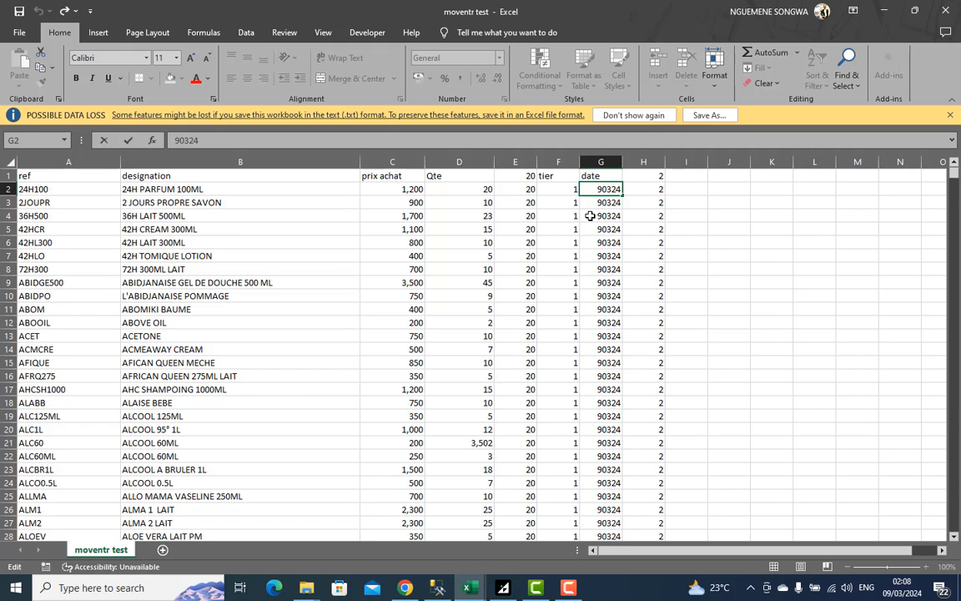
pyautogui.click(626, 242)
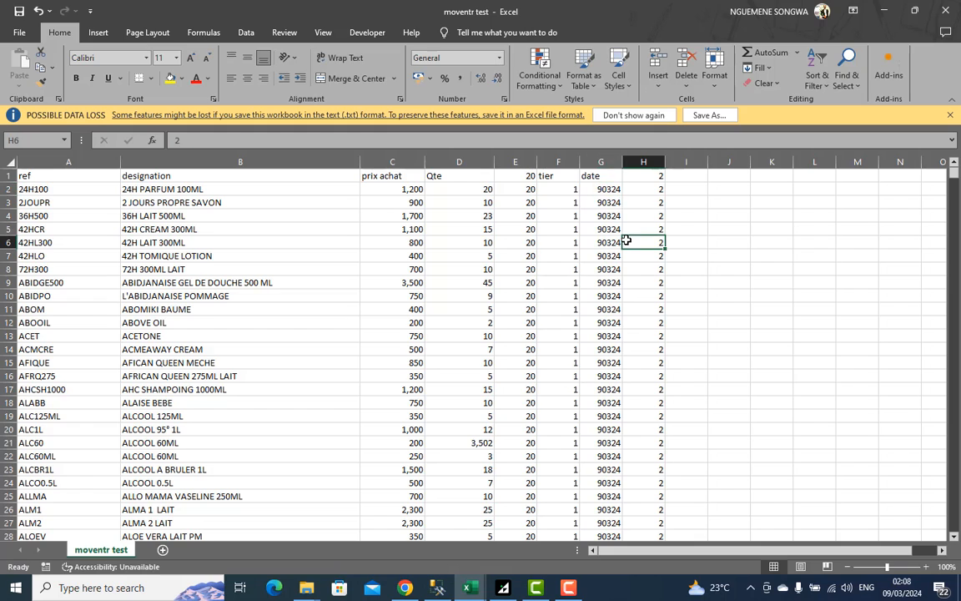
pyautogui.doubleClick(594, 190)
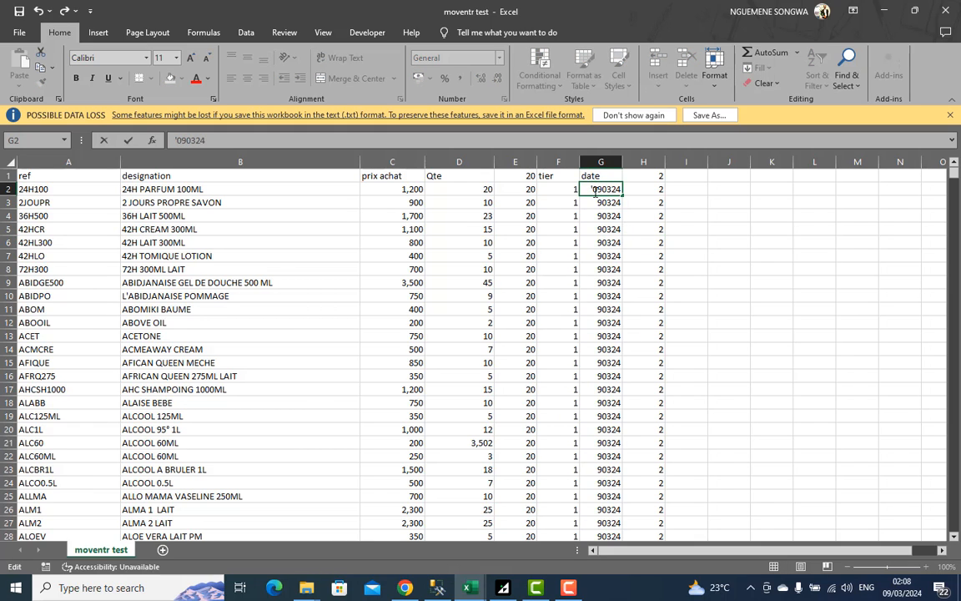
pyautogui.click(664, 298)
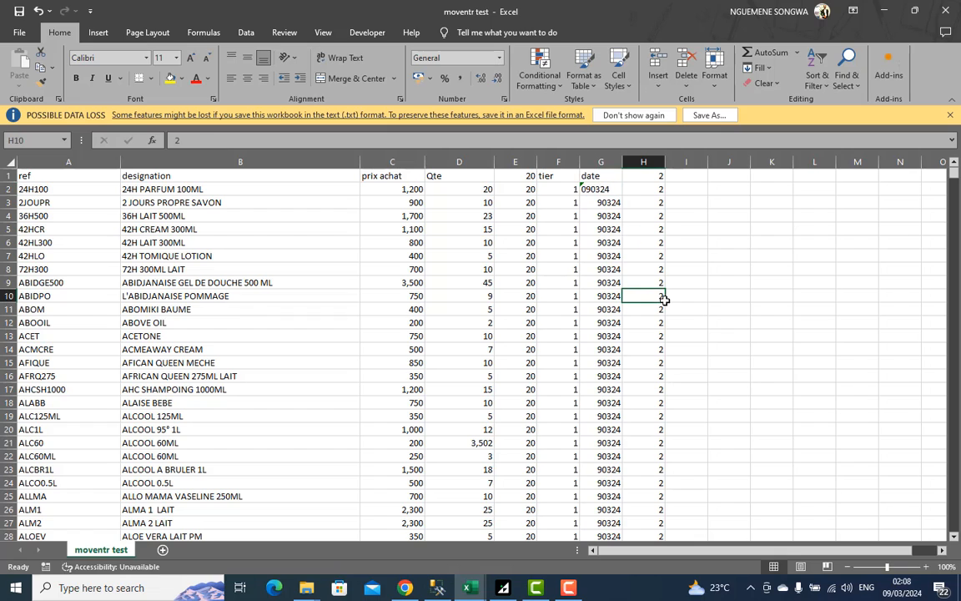
# Replace the date in cell G2 with 100324
pyautogui.click(594, 190)
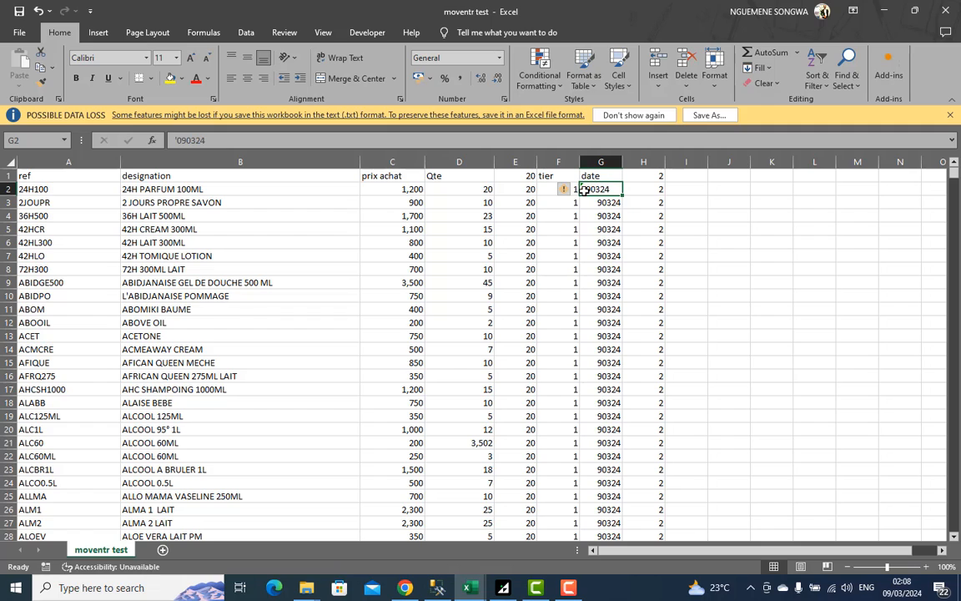
pyautogui.doubleClick(585, 189)
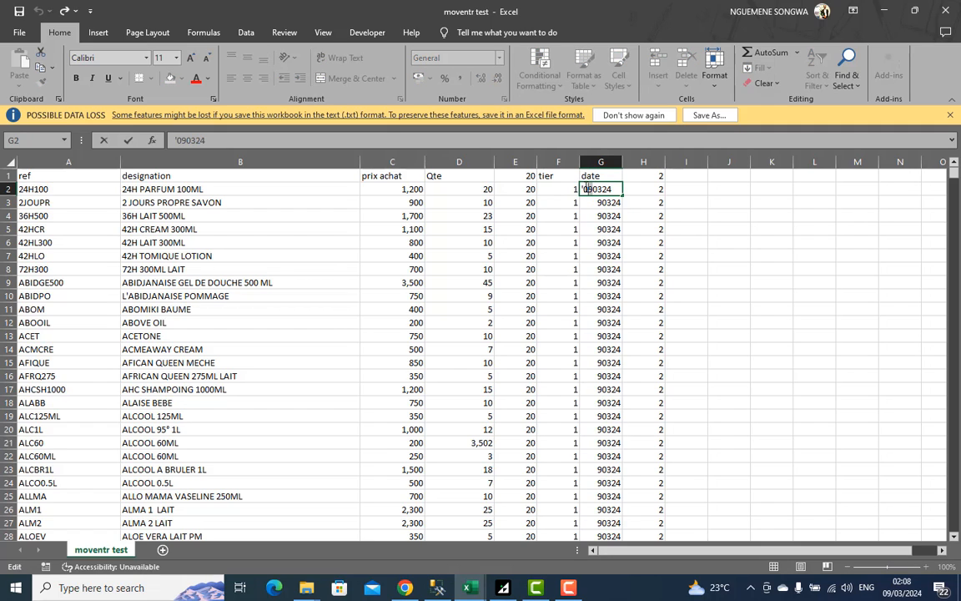
pyautogui.press('BackSpace')
pyautogui.write('10')
pyautogui.press('Tab')
# Fill the date from cell G2 down the whole date column
pyautogui.click(617, 190)
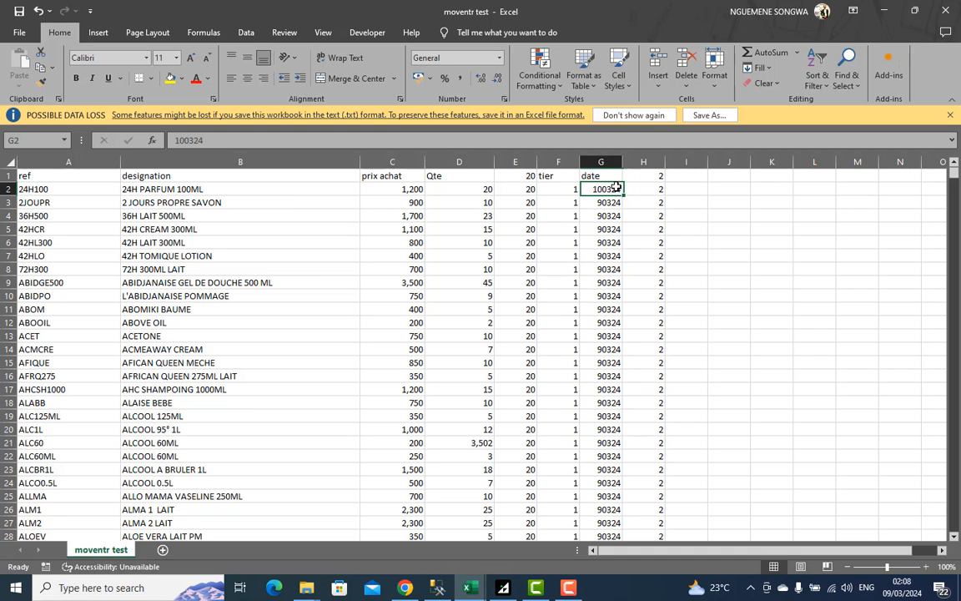
pyautogui.doubleClick(622, 195)
pyautogui.scroll(-6, 608, 354)
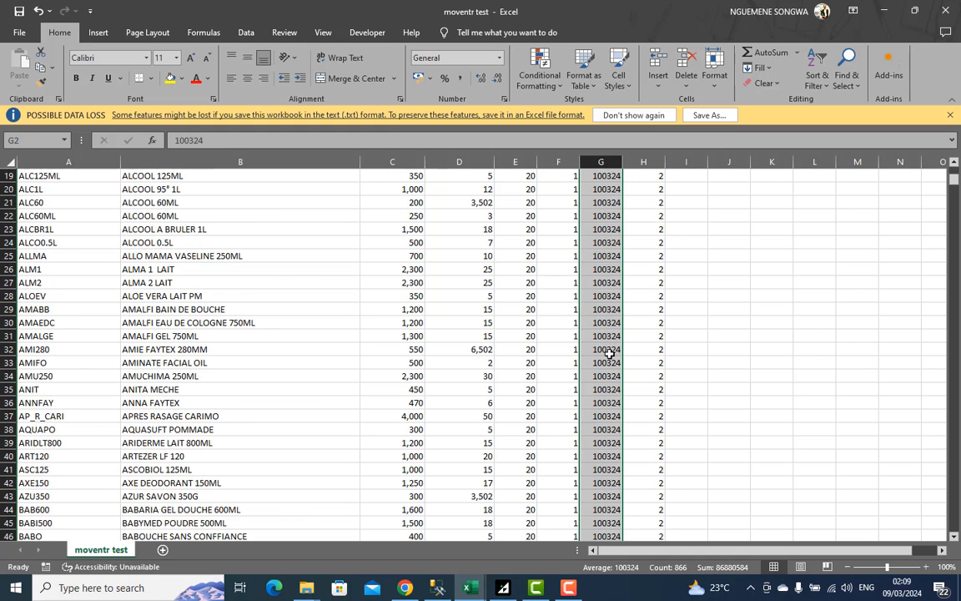
pyautogui.scroll(6, 608, 354)
pyautogui.keyDown('ctrl'); pyautogui.scroll(-1, 609, 354); pyautogui.keyUp('ctrl')
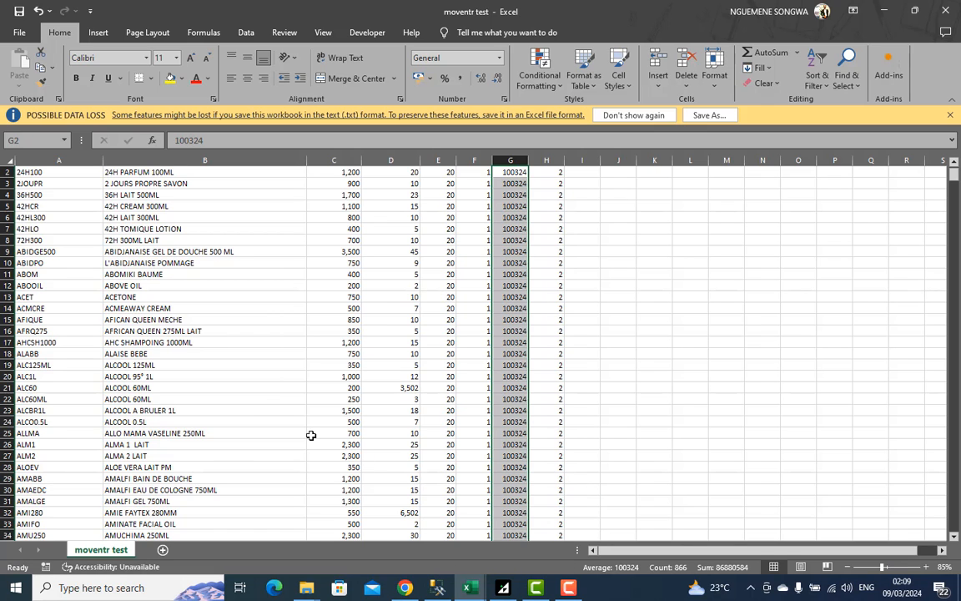
# Copy the entire worksheet table and open the situation stock text file from the recent files in File Explorer
pyautogui.hotkey('ctrl', 'a')
pyautogui.hotkey('ctrl', 'c')
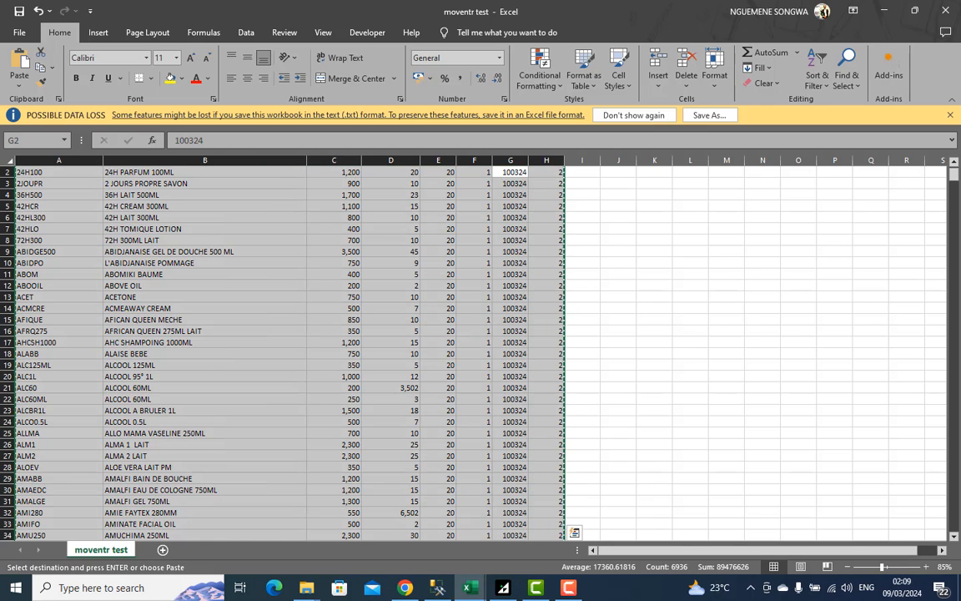
pyautogui.click(307, 587)
pyautogui.scroll(1, 212, 286)
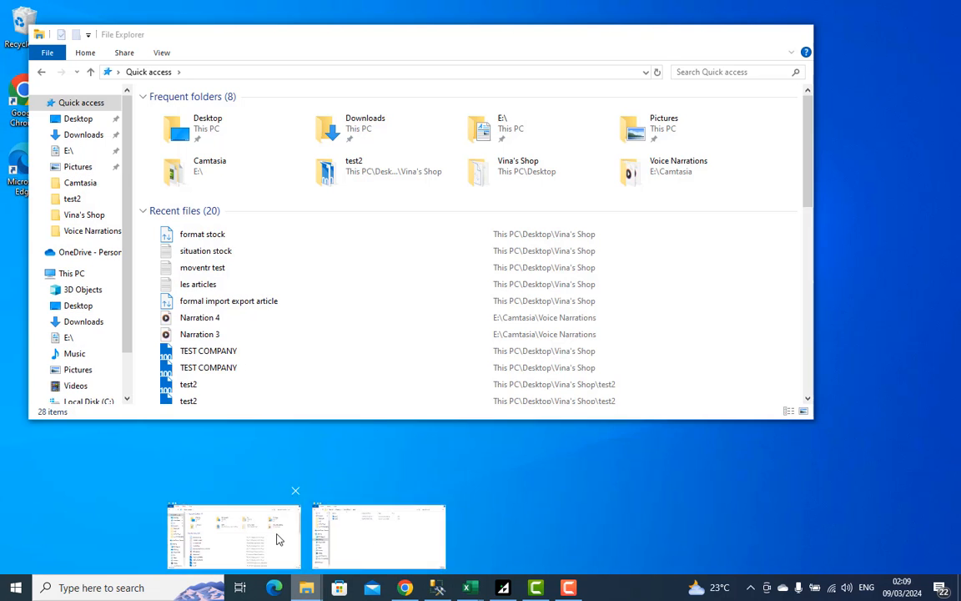
pyautogui.click(278, 537)
pyautogui.doubleClick(190, 250)
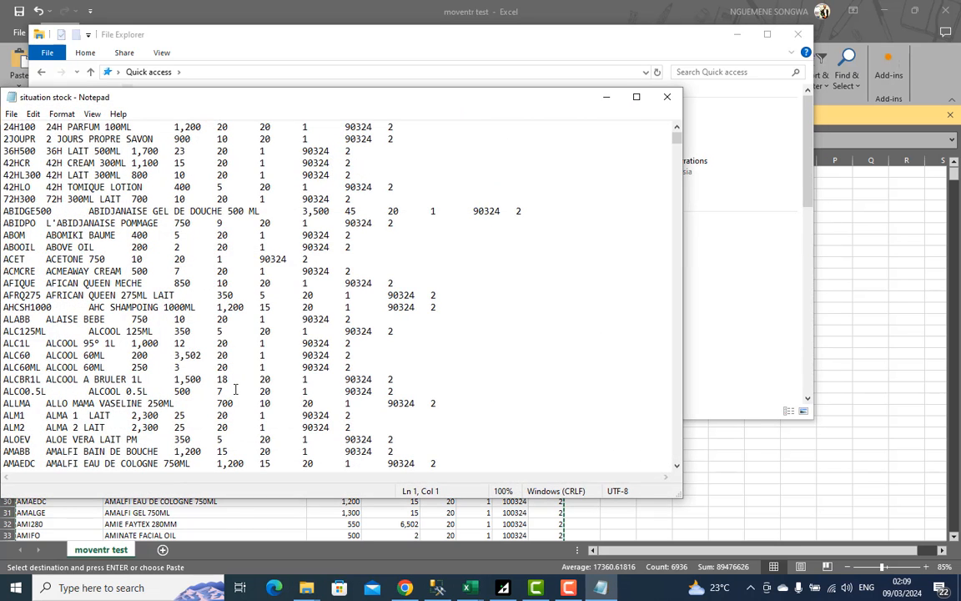
# Replace the entire content of the situation stock text file with the copied table, and save and close the file
pyautogui.click(201, 350)
pyautogui.hotkey('ctrl', 'a')
pyautogui.press('Delete')
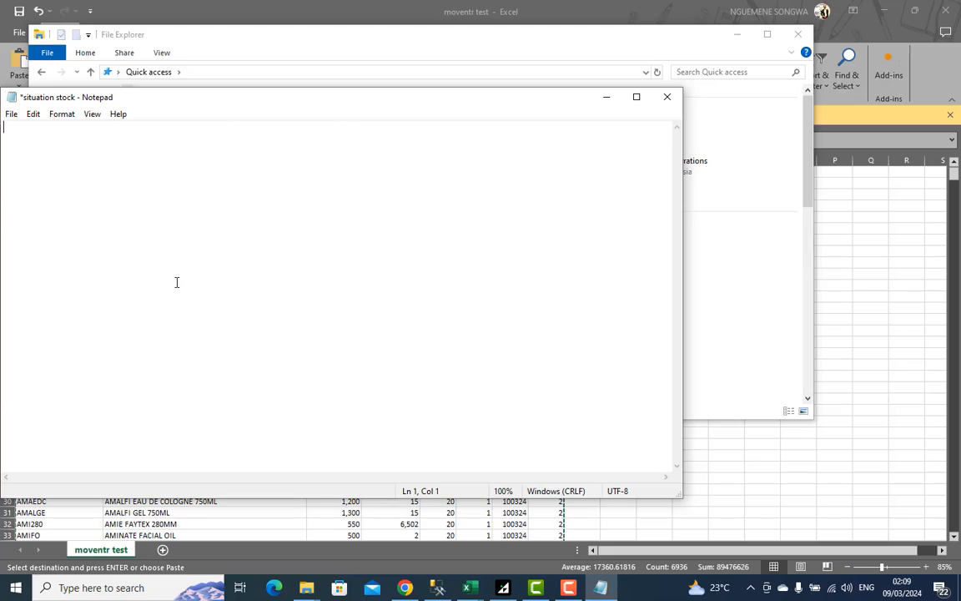
pyautogui.hotkey('ctrl', 'v')
pyautogui.scroll(20, 177, 284)
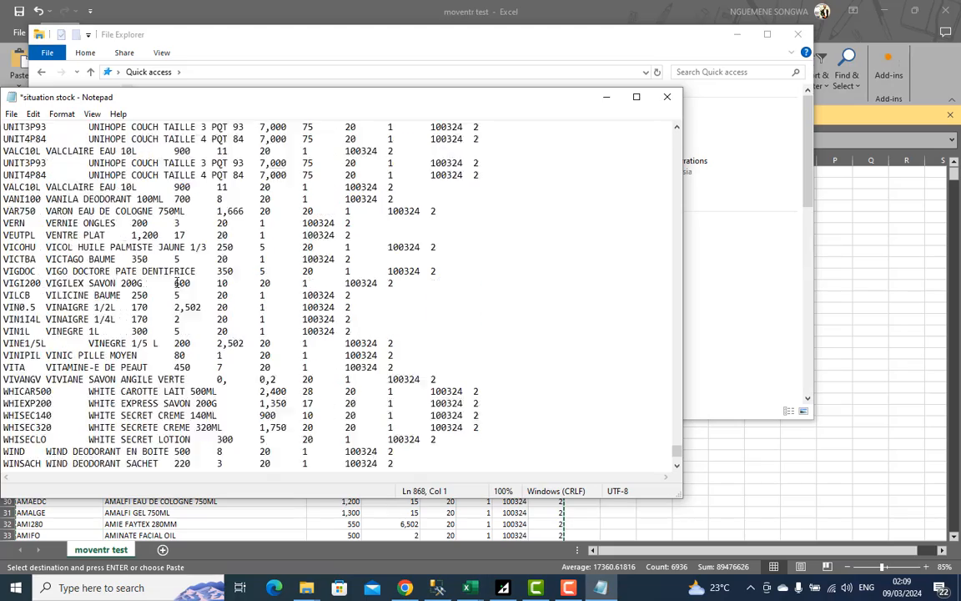
pyautogui.scroll(20, 177, 284)
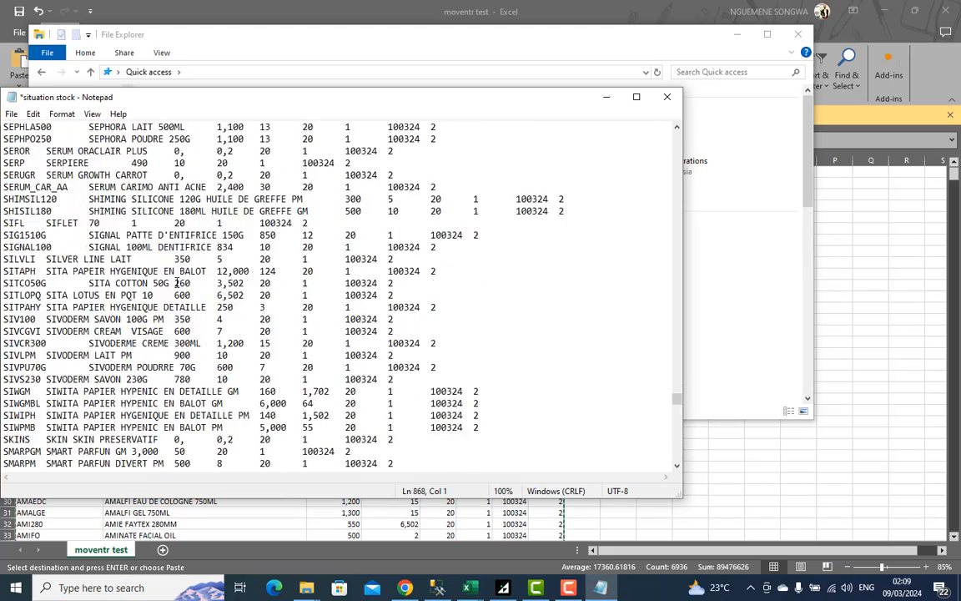
pyautogui.scroll(6, 314, 315)
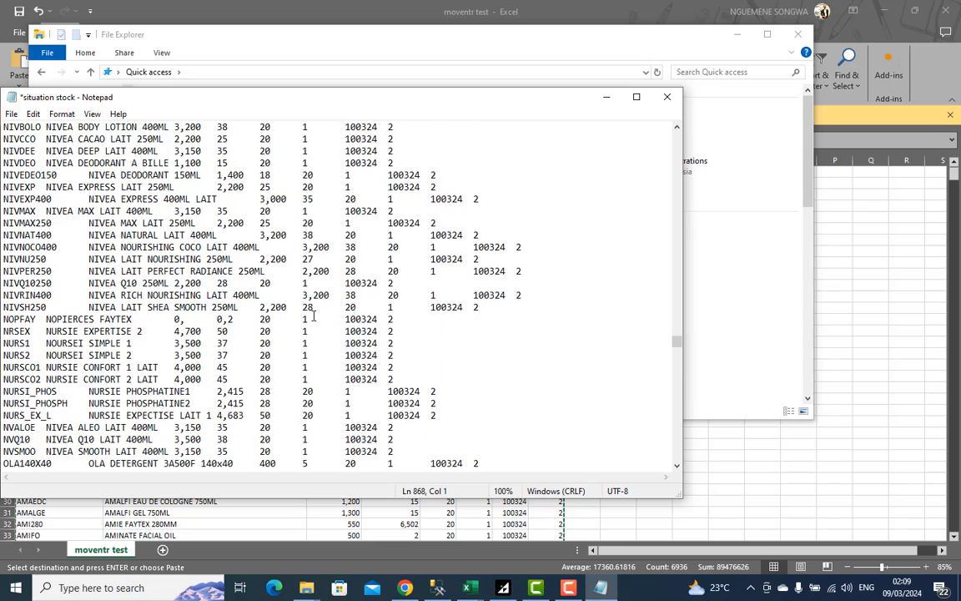
pyautogui.scroll(4, 668, 344)
pyautogui.scroll(-5, 672, 215)
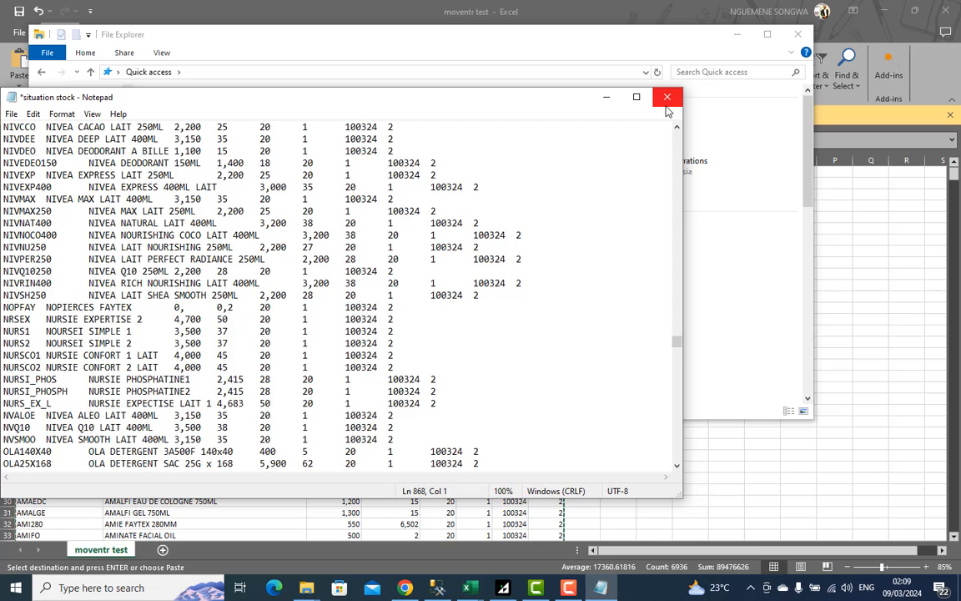
pyautogui.hotkey('ctrl', 's')
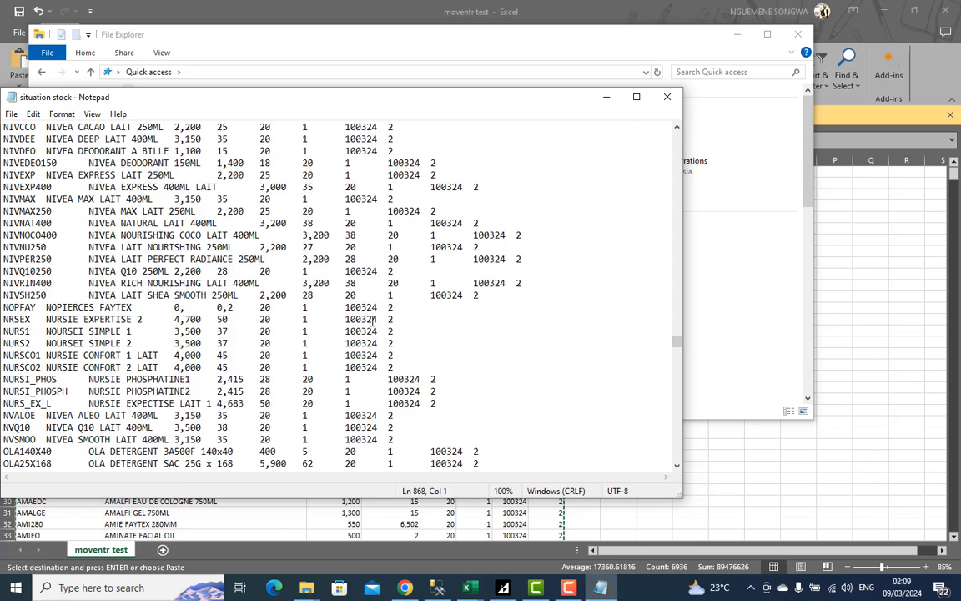
pyautogui.click(667, 97)
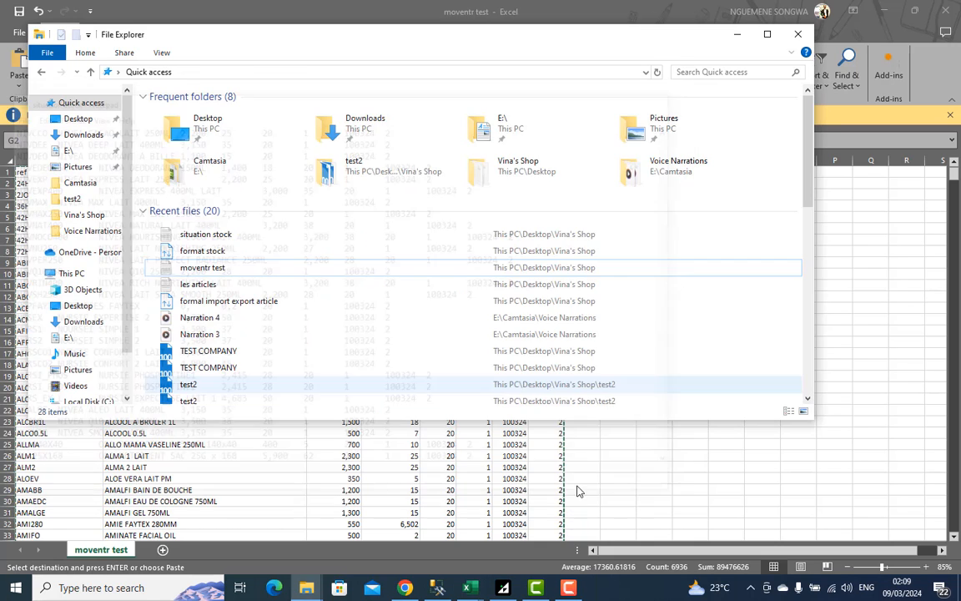
# Switch back to Sage 100 and close the format stock definition window
pyautogui.click(504, 587)
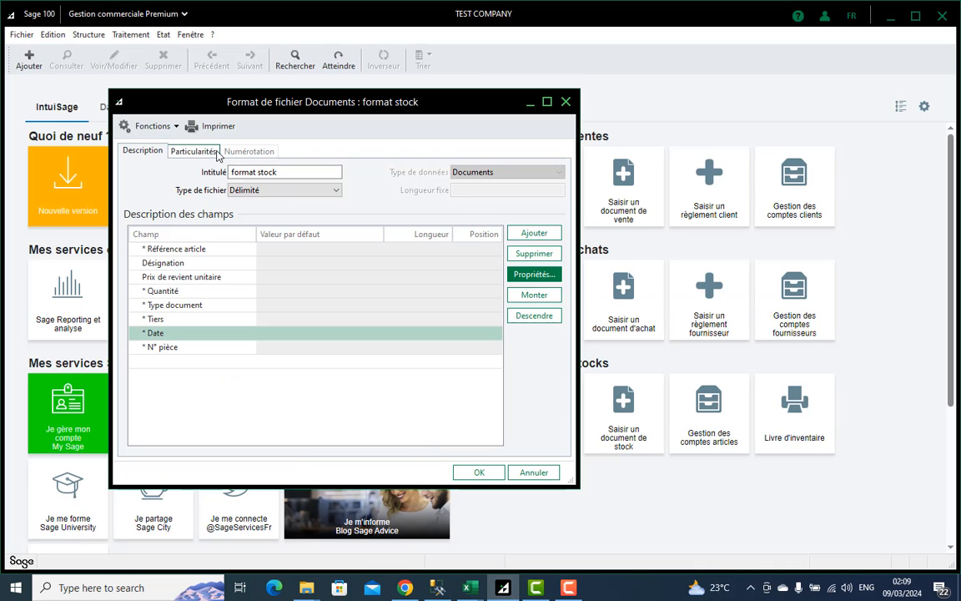
pyautogui.click(566, 102)
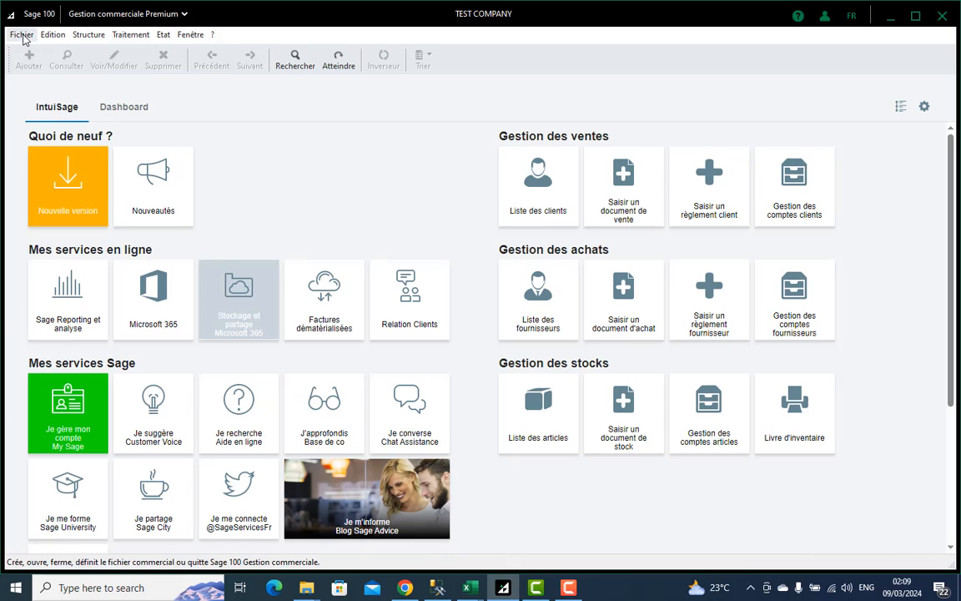
pyautogui.click(23, 35)
pyautogui.click(67, 110)
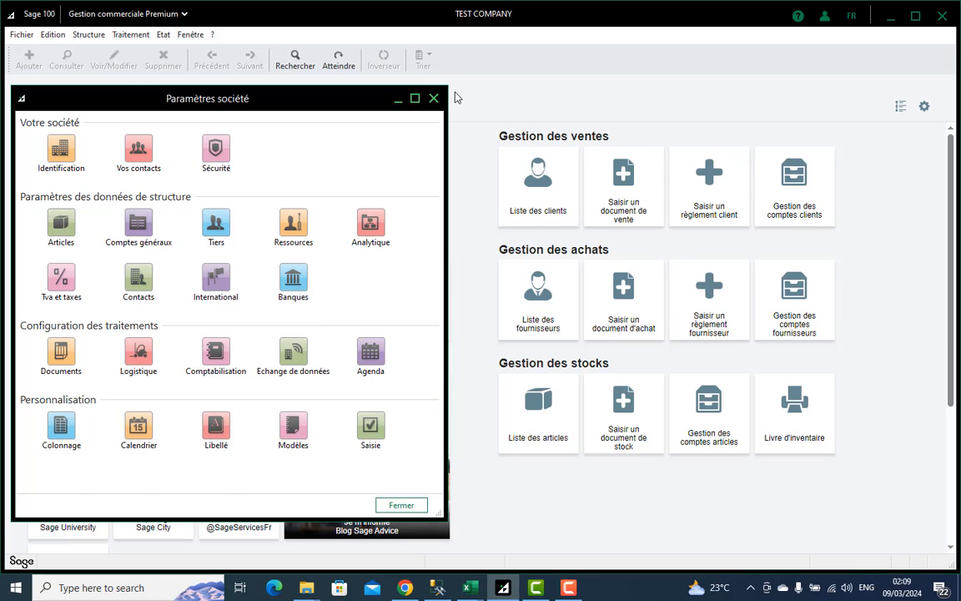
pyautogui.click(434, 99)
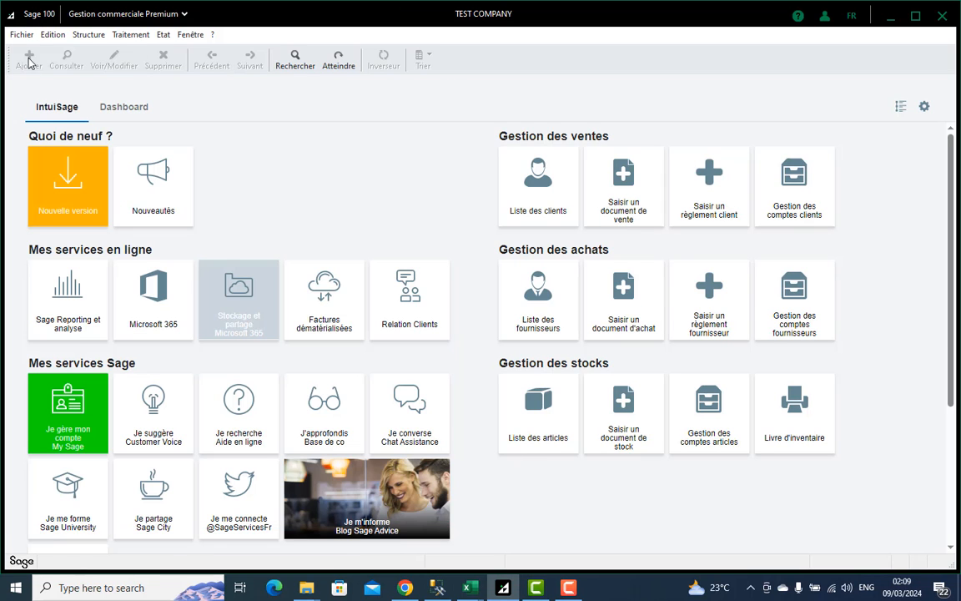
# Start a new customizable-format import and choose the format stock file as its format
pyautogui.click(18, 34)
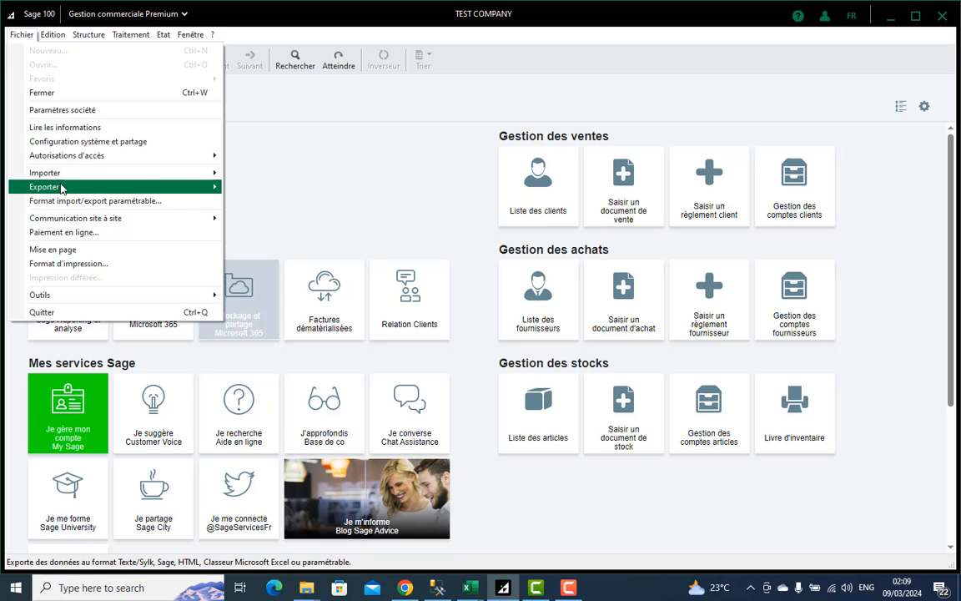
pyautogui.moveTo(62, 174)
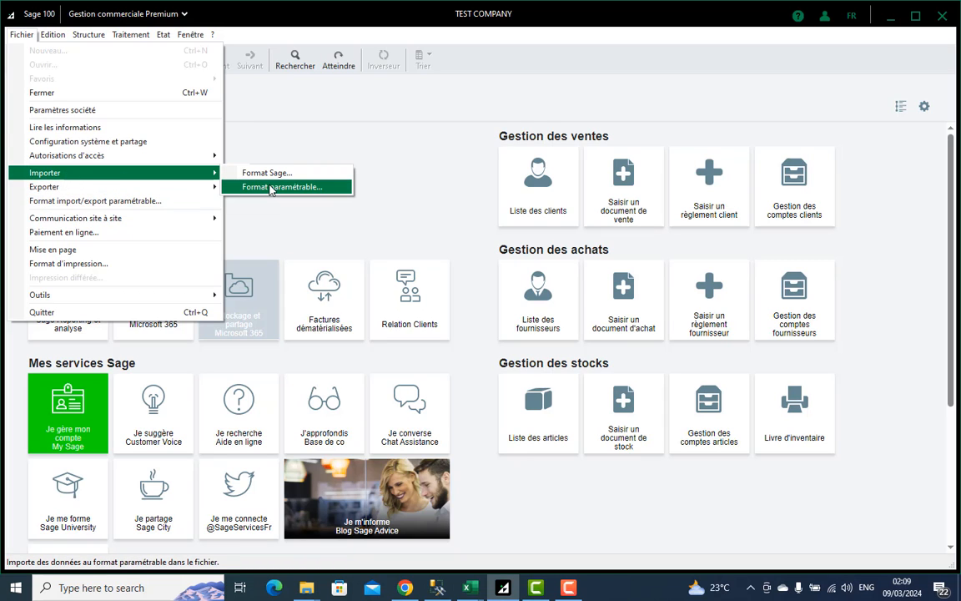
pyautogui.click(271, 187)
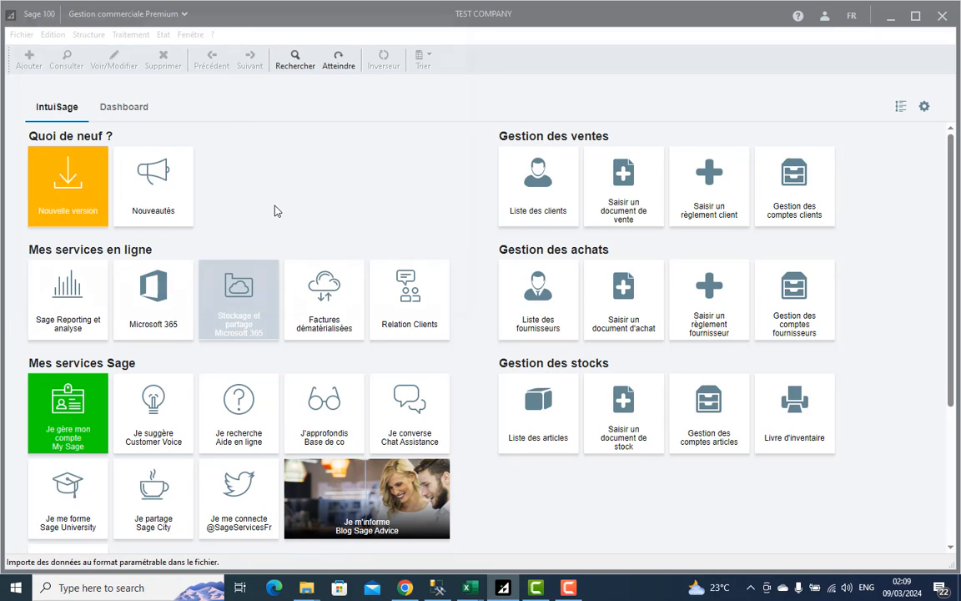
pyautogui.doubleClick(169, 125)
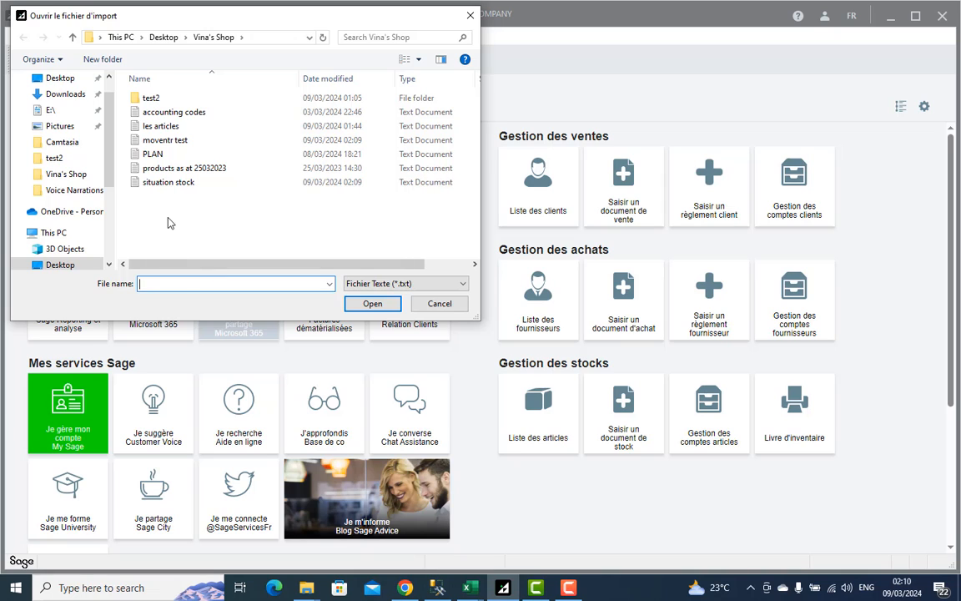
# Try to import the situation stock text file, and check the date column in the moventr test workbook in Excel
pyautogui.doubleClick(180, 182)
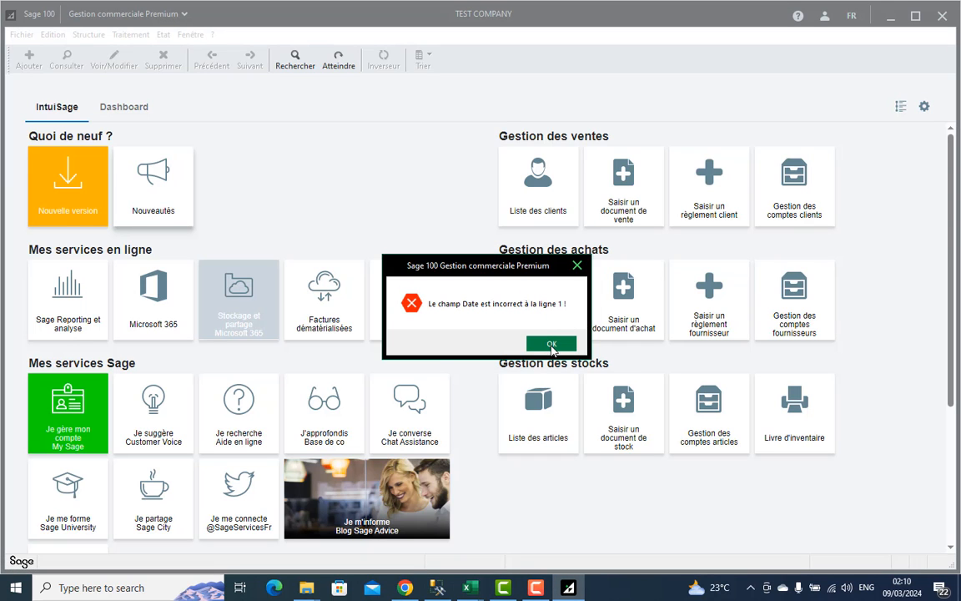
pyautogui.moveTo(470, 587)
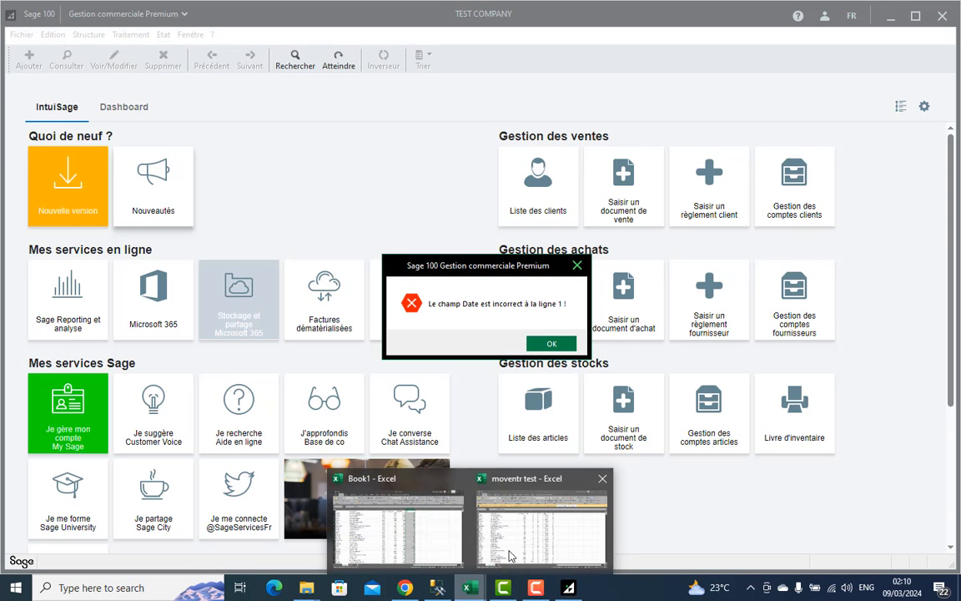
pyautogui.click(524, 546)
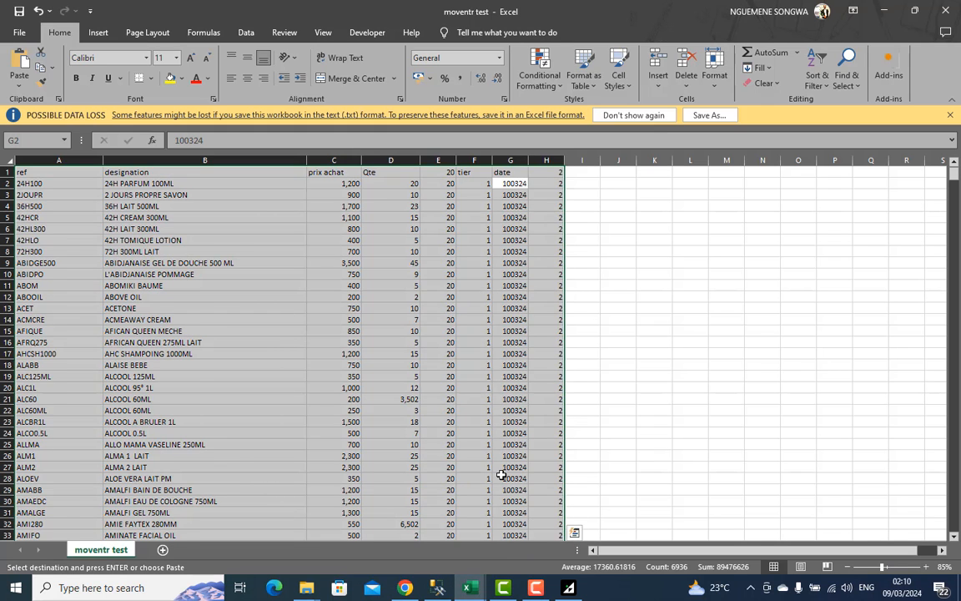
pyautogui.scroll(-20, 501, 472)
pyautogui.scroll(-2, 501, 474)
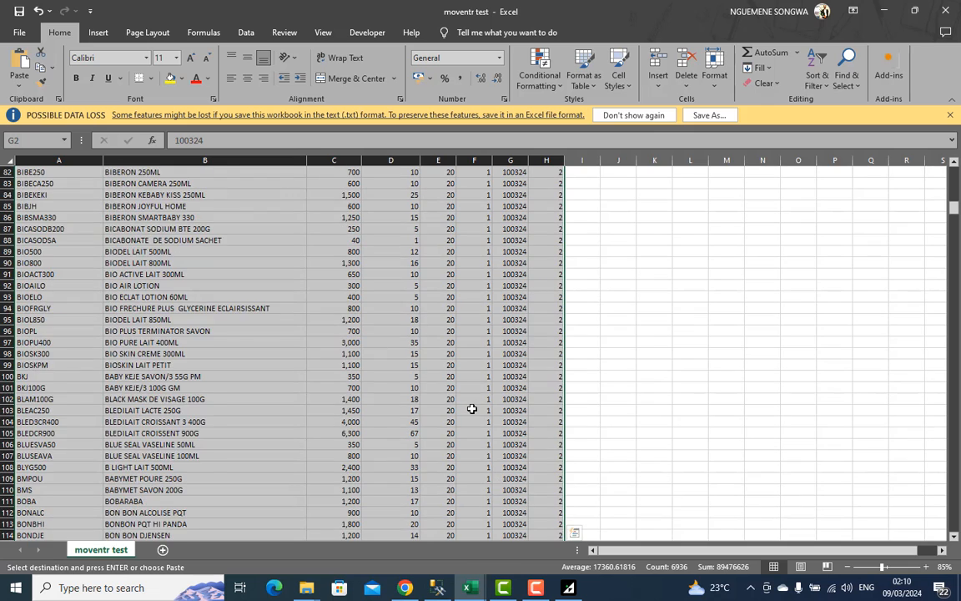
pyautogui.scroll(20, 473, 407)
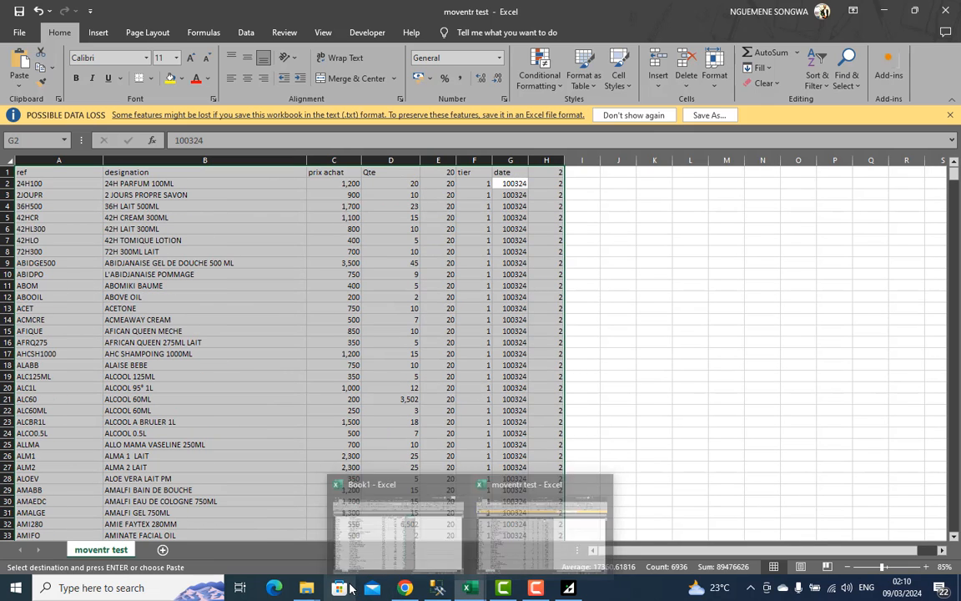
# Open the situation stock text file from the recent files in File Explorer
pyautogui.moveTo(306, 587)
pyautogui.moveTo(325, 539)
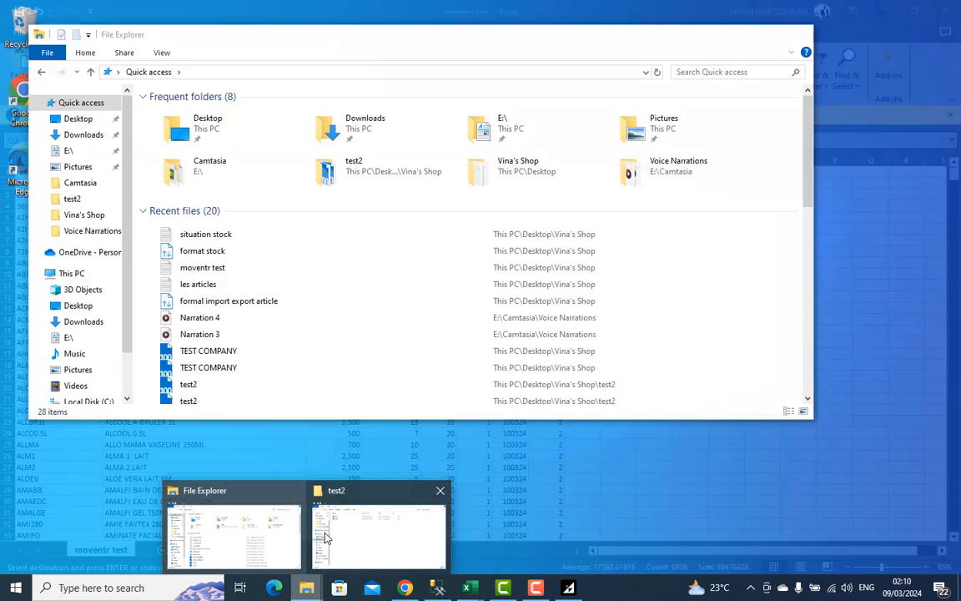
pyautogui.click(206, 540)
pyautogui.click(206, 250)
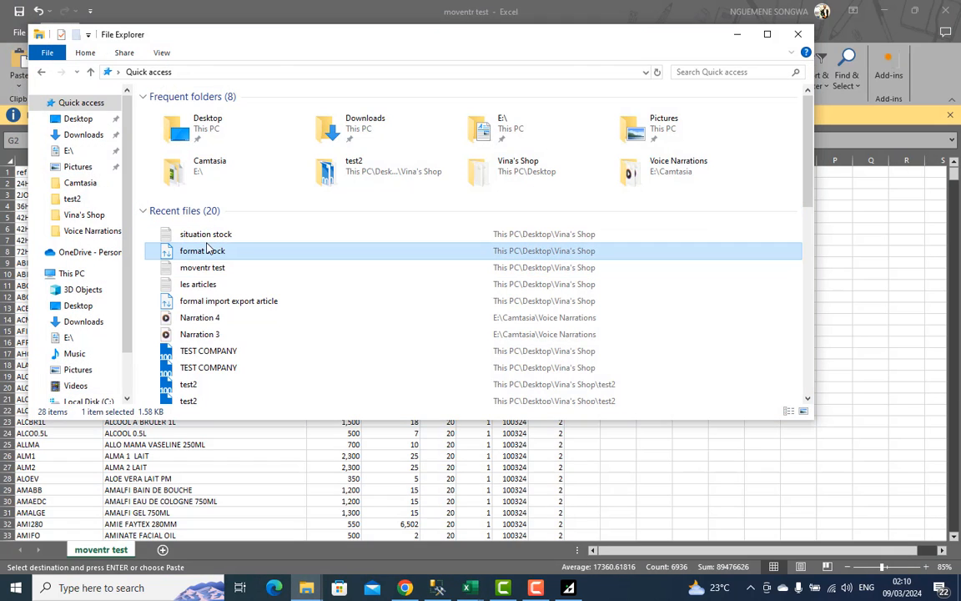
pyautogui.doubleClick(215, 237)
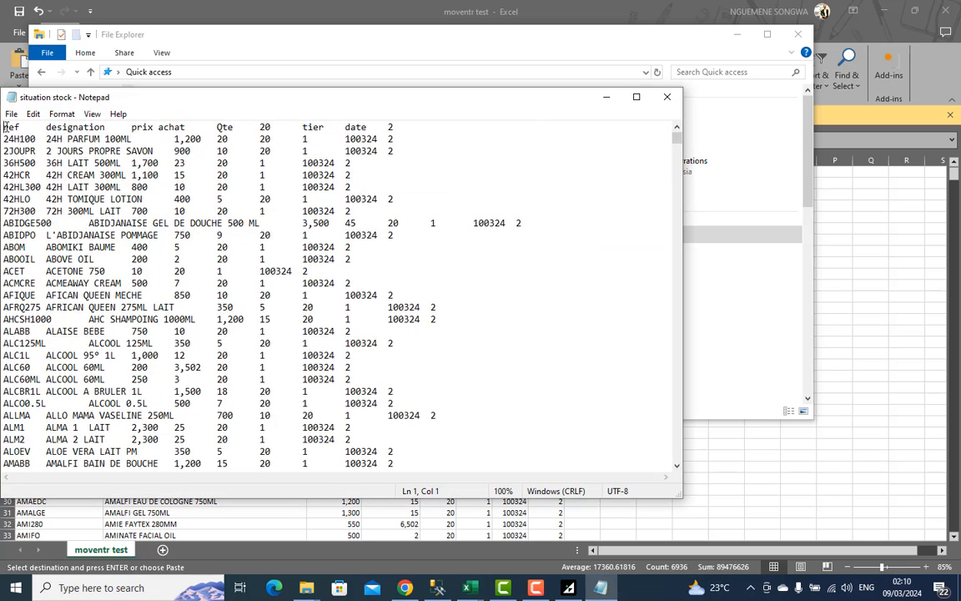
# Delete the header line of column names from the situation stock text file, and save and close the file
pyautogui.moveTo(3, 131); pyautogui.dragTo(421, 130)
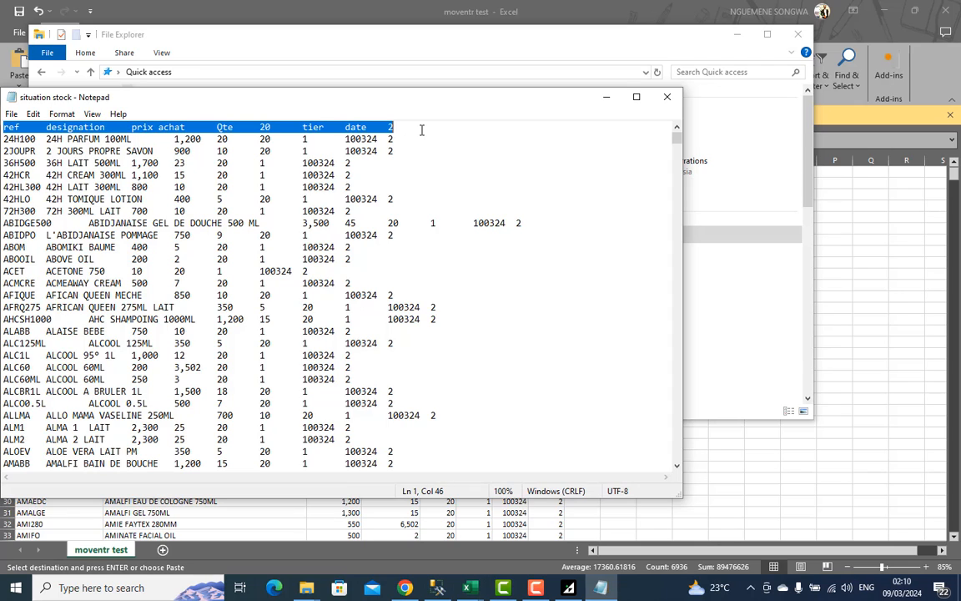
pyautogui.press('Delete')
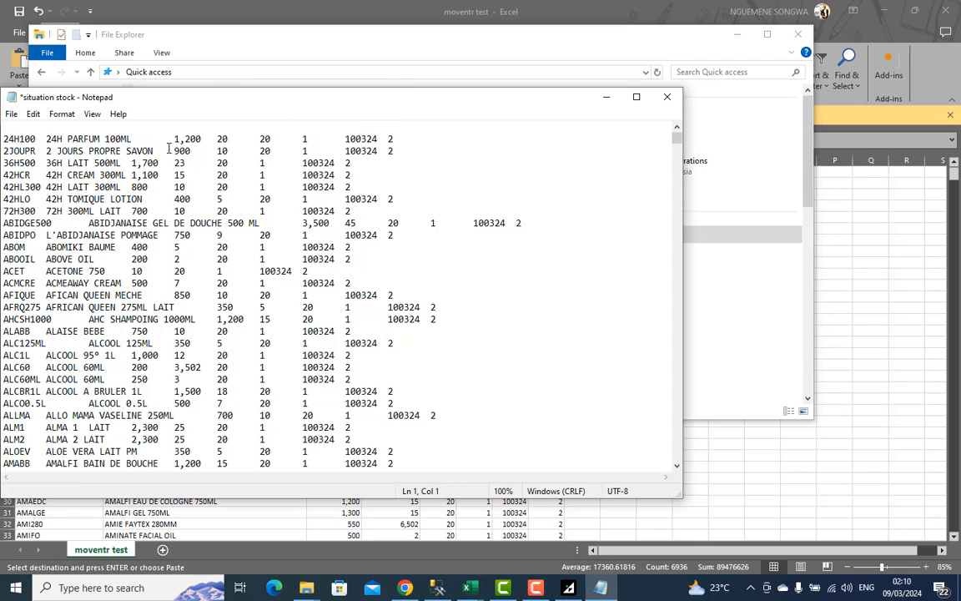
pyautogui.press('Delete')
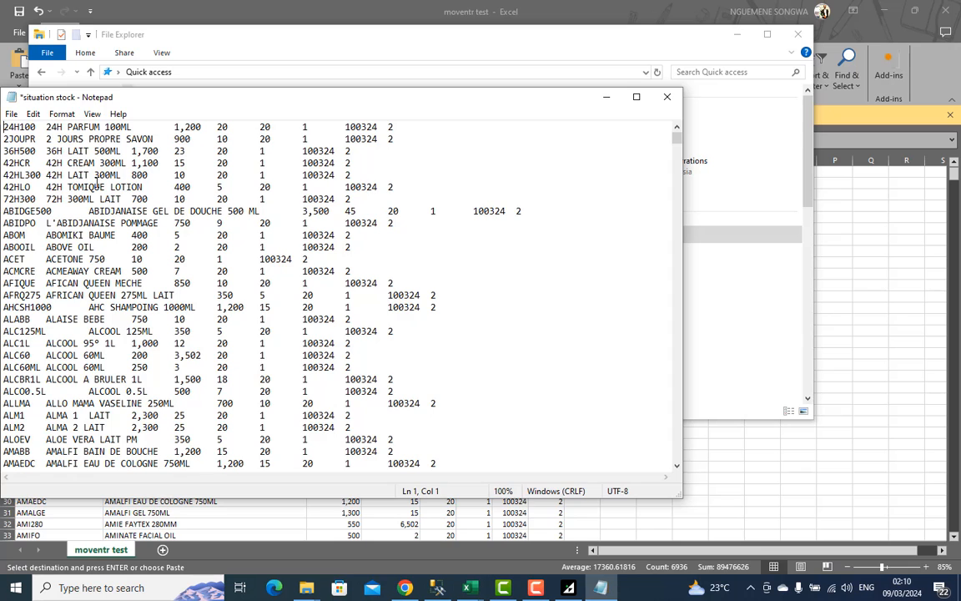
pyautogui.hotkey('ctrl', 's')
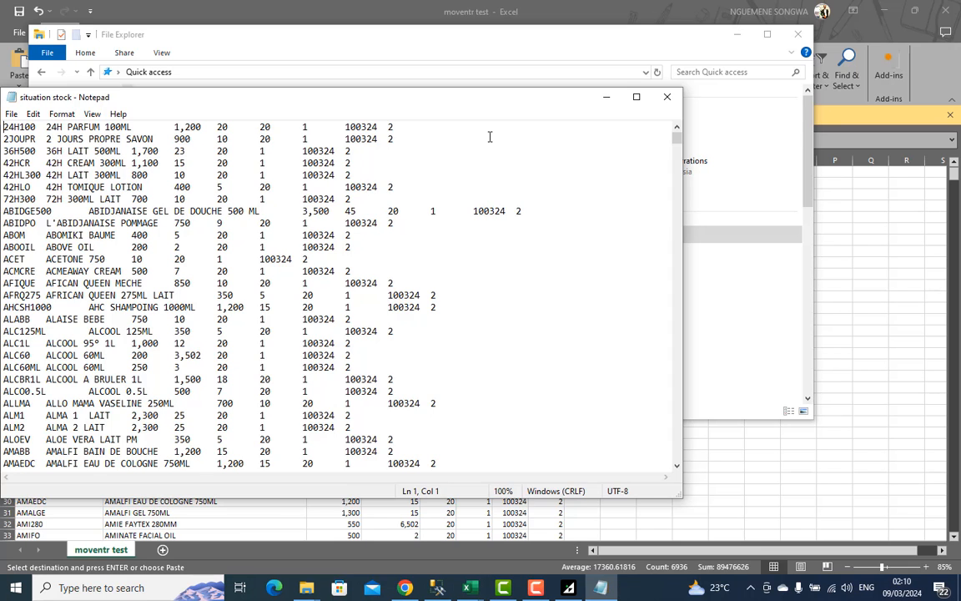
pyautogui.click(667, 96)
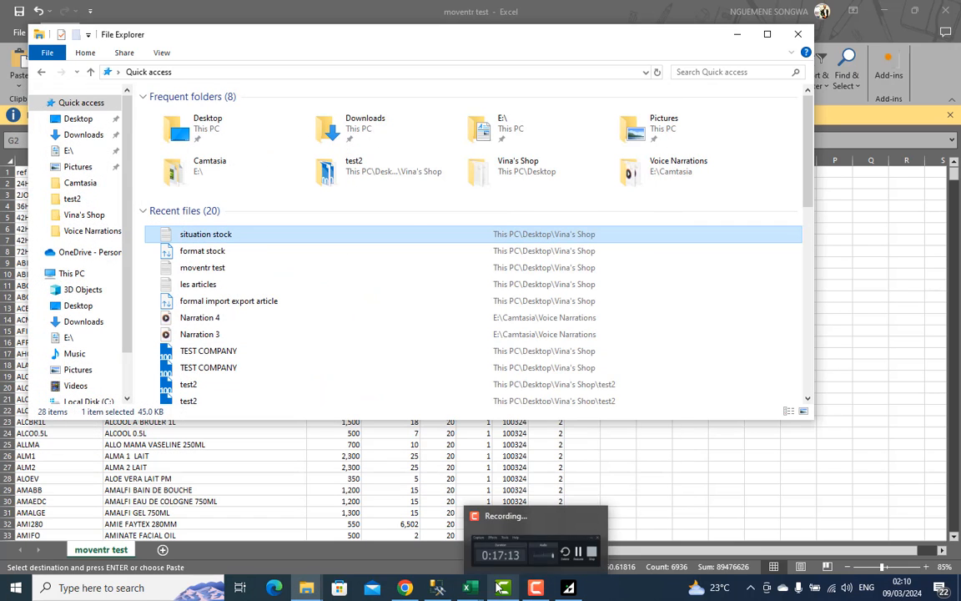
# Switch back to Sage 100 and dismiss the import error message
pyautogui.moveTo(454, 594)
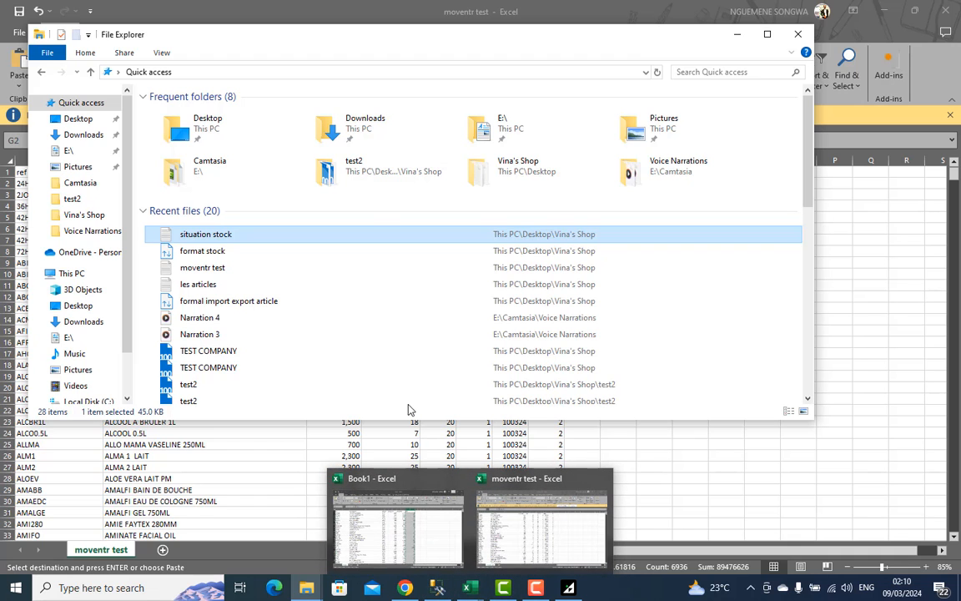
pyautogui.click(471, 590)
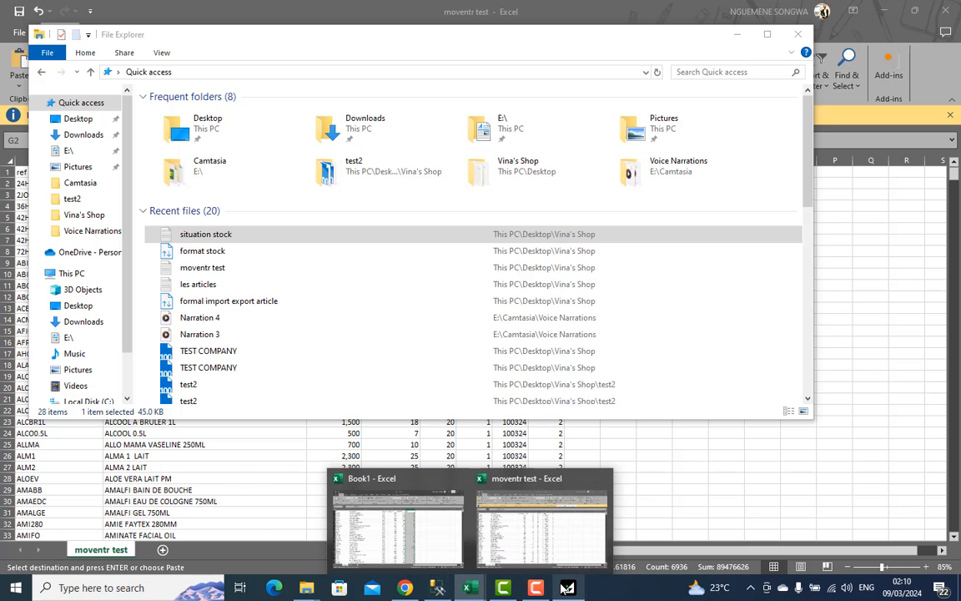
pyautogui.click(567, 589)
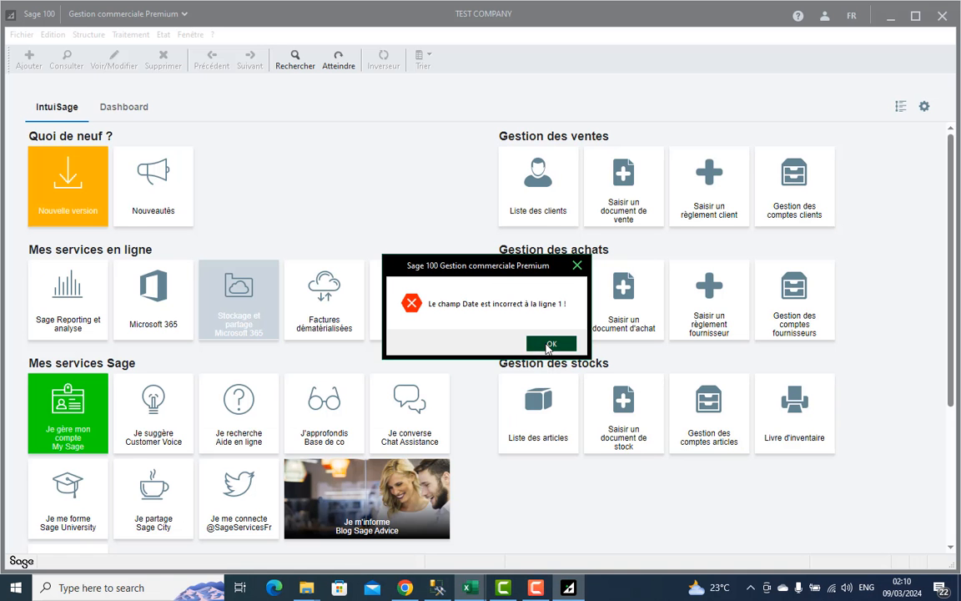
pyautogui.click(549, 344)
pyautogui.click(22, 34)
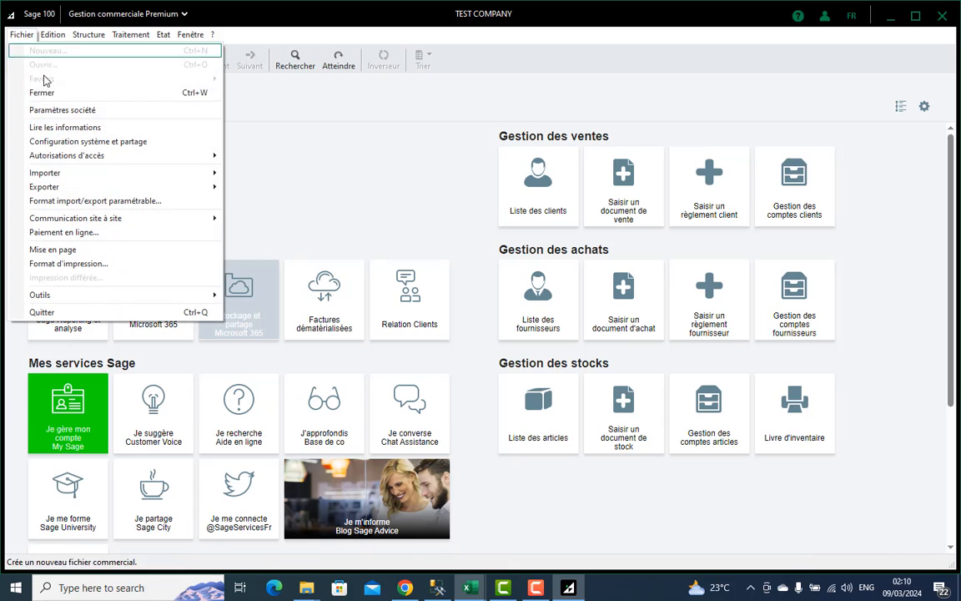
pyautogui.click(78, 113)
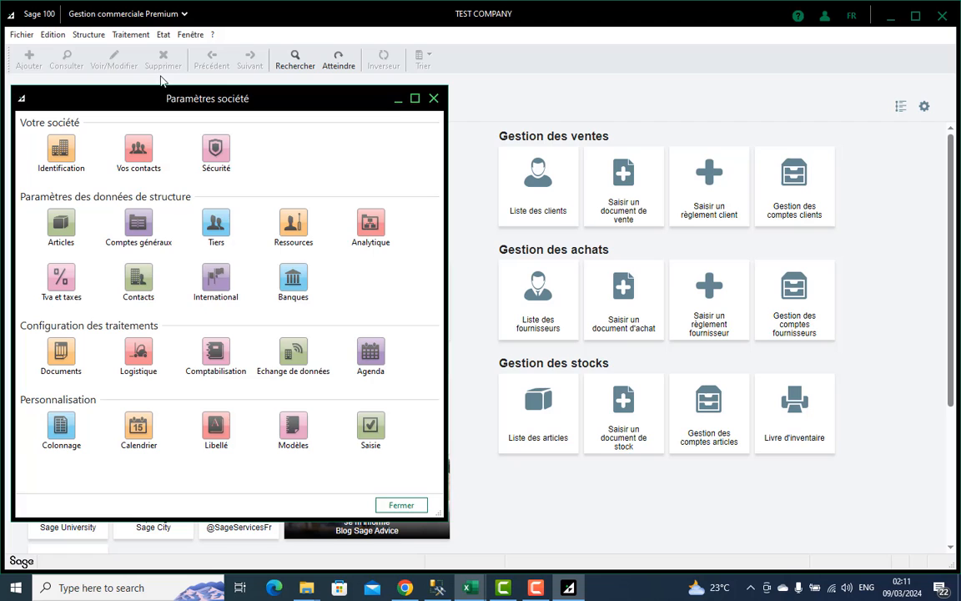
pyautogui.click(433, 98)
# Import the situation stock text file as a customizable-format import using the format stock file, and dismiss the completion message
pyautogui.click(21, 34)
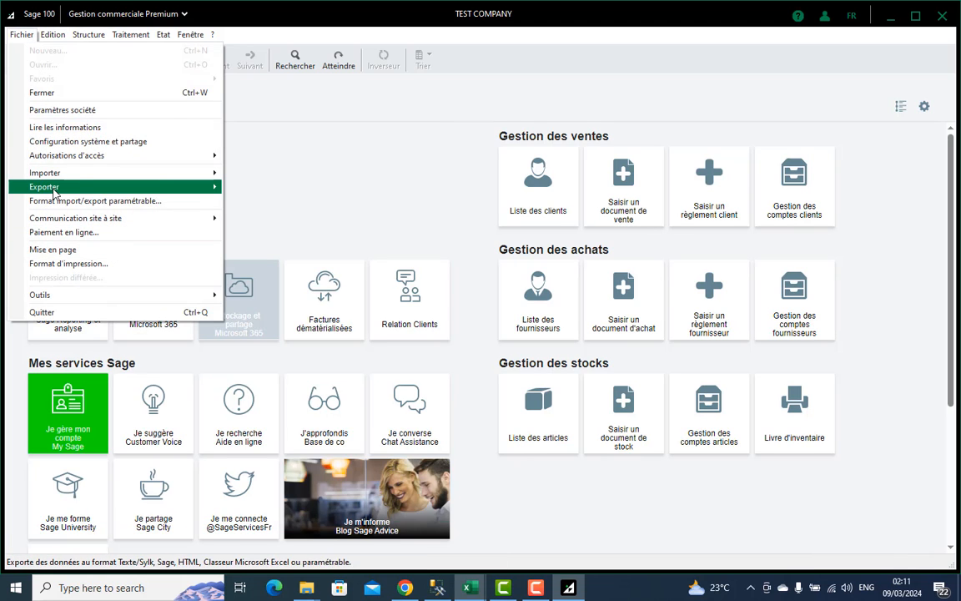
pyautogui.moveTo(167, 172)
pyautogui.click(299, 187)
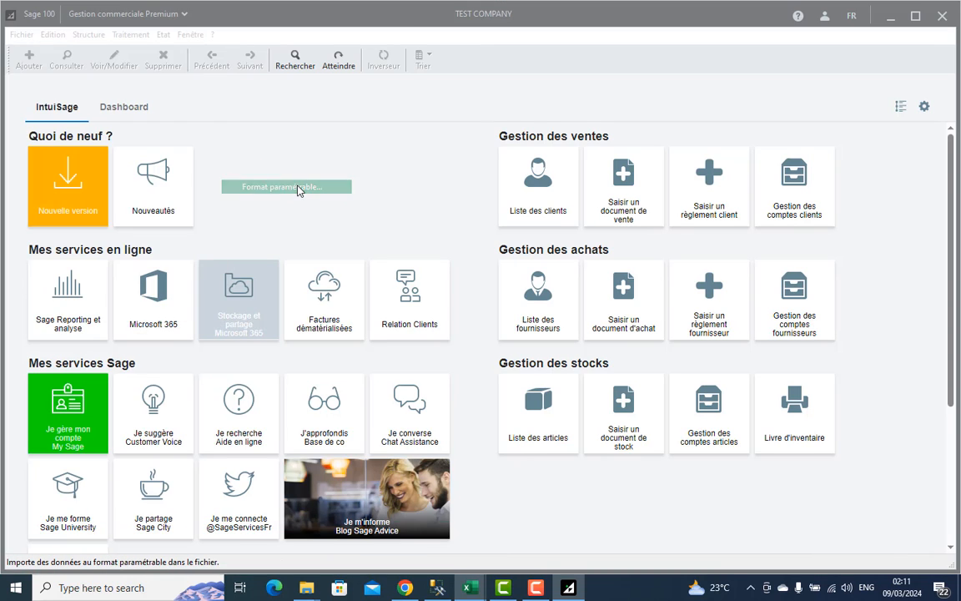
pyautogui.doubleClick(185, 128)
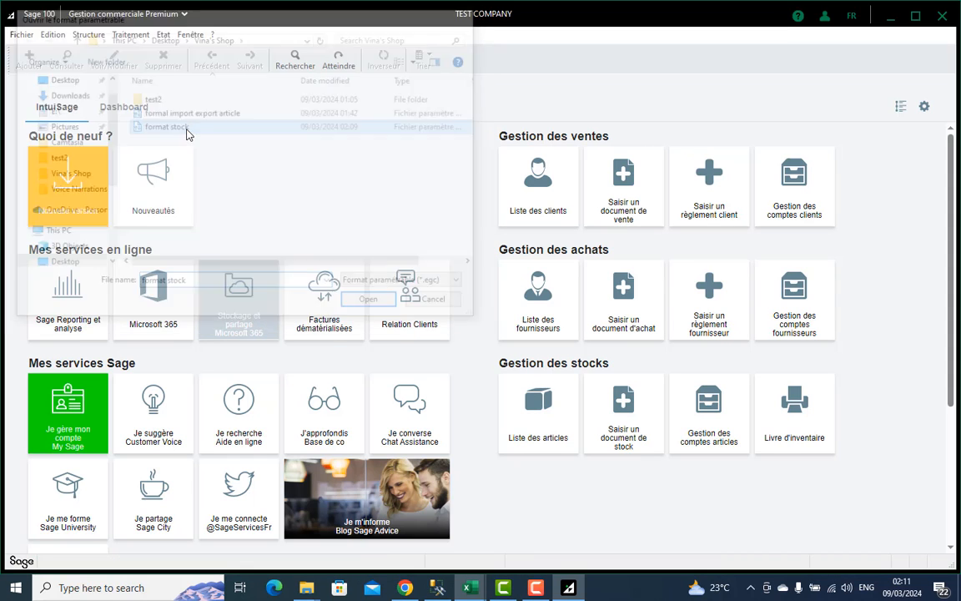
pyautogui.click(184, 184)
pyautogui.doubleClick(184, 184)
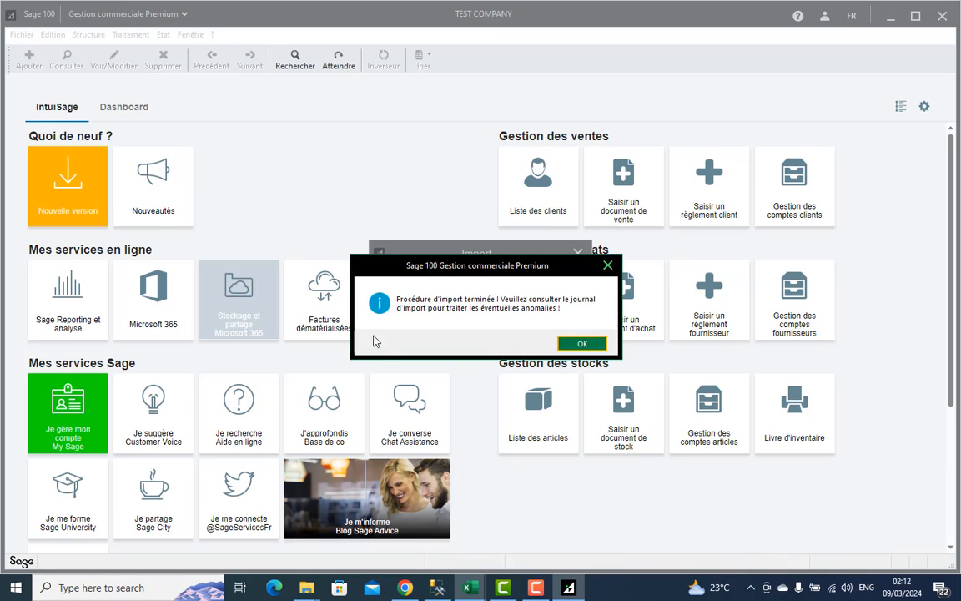
pyautogui.press('Return')
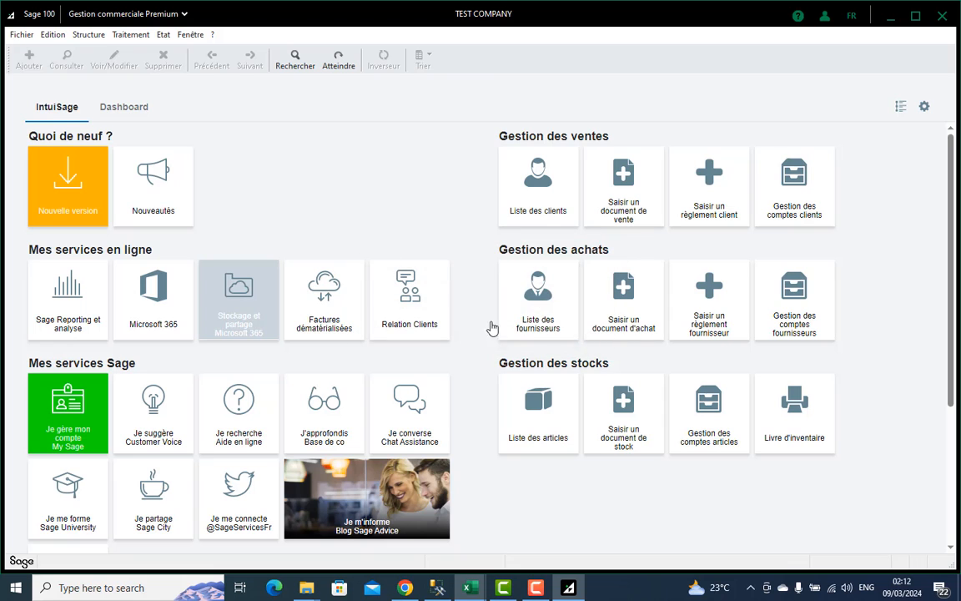
# Open the article list and examine the available stock of the articles
pyautogui.click(101, 37)
pyautogui.click(106, 66)
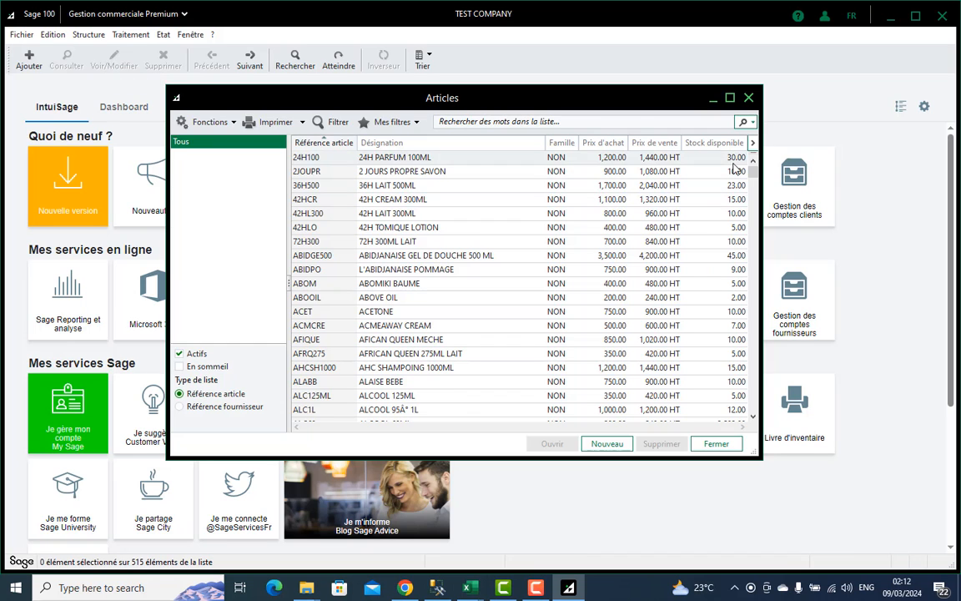
pyautogui.scroll(-6, 734, 167)
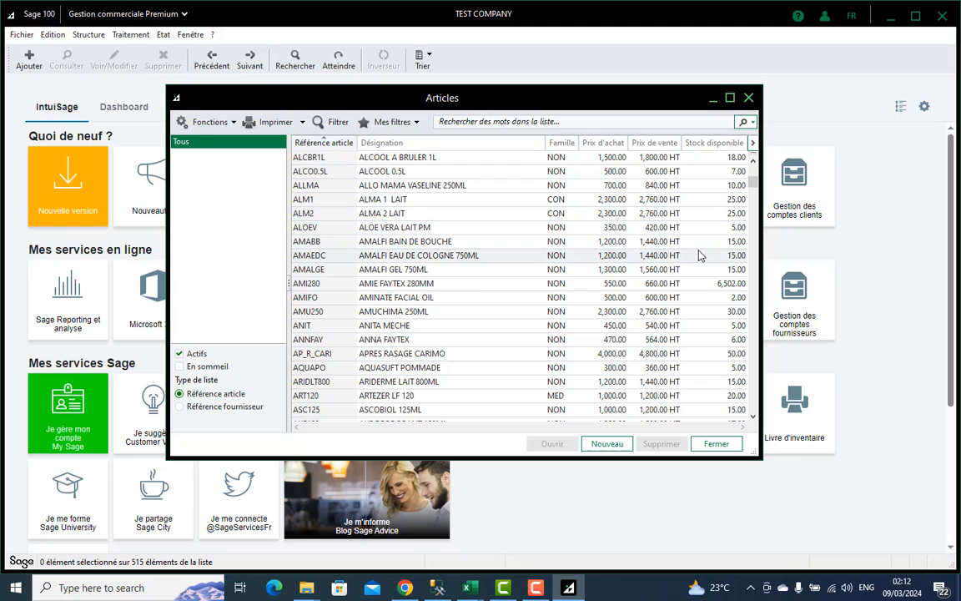
pyautogui.scroll(-20, 699, 256)
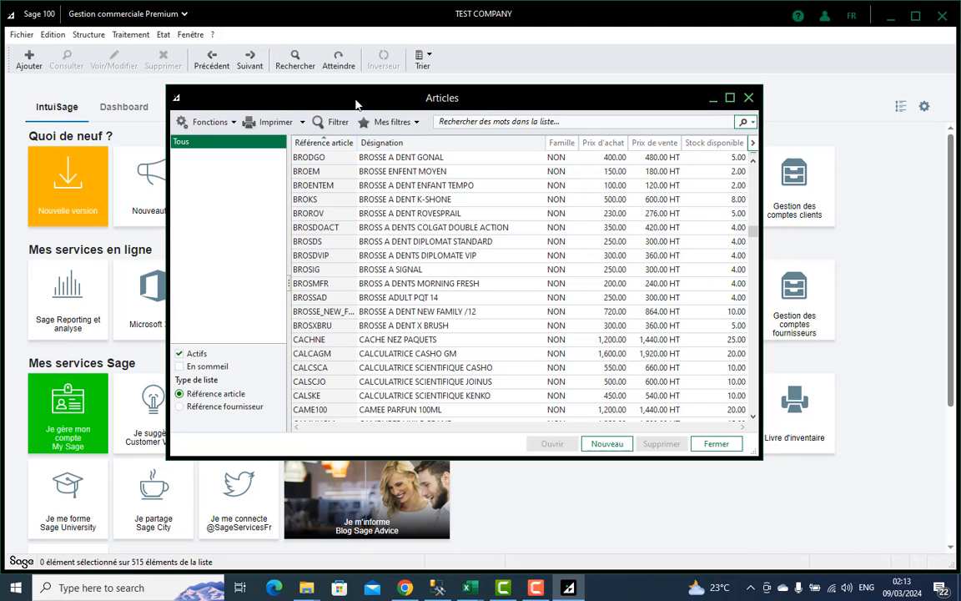
# Open entry movement 2 dated 100324 from the stock documents, review its article quantities, and close all the open windows
pyautogui.click(125, 37)
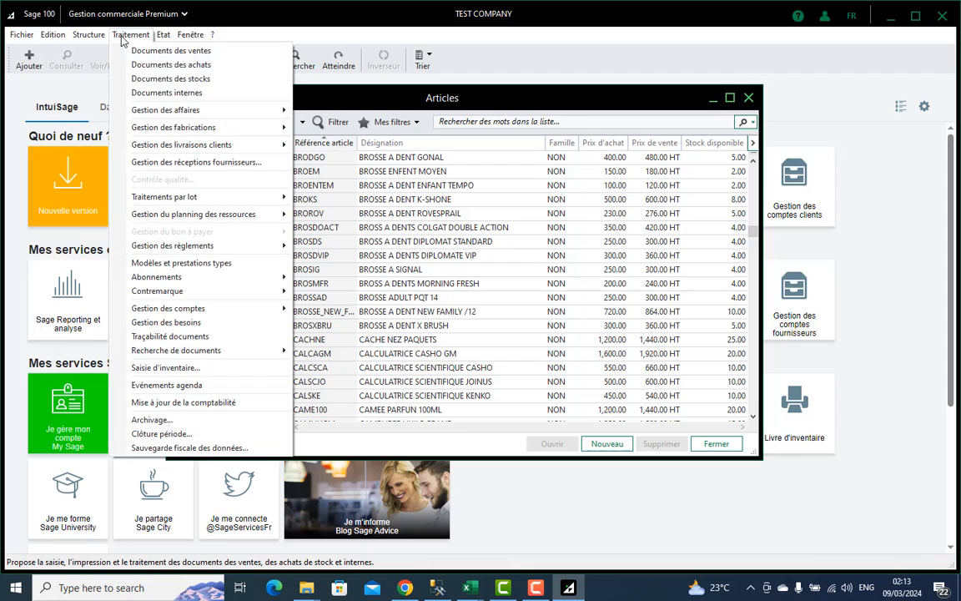
pyautogui.click(167, 79)
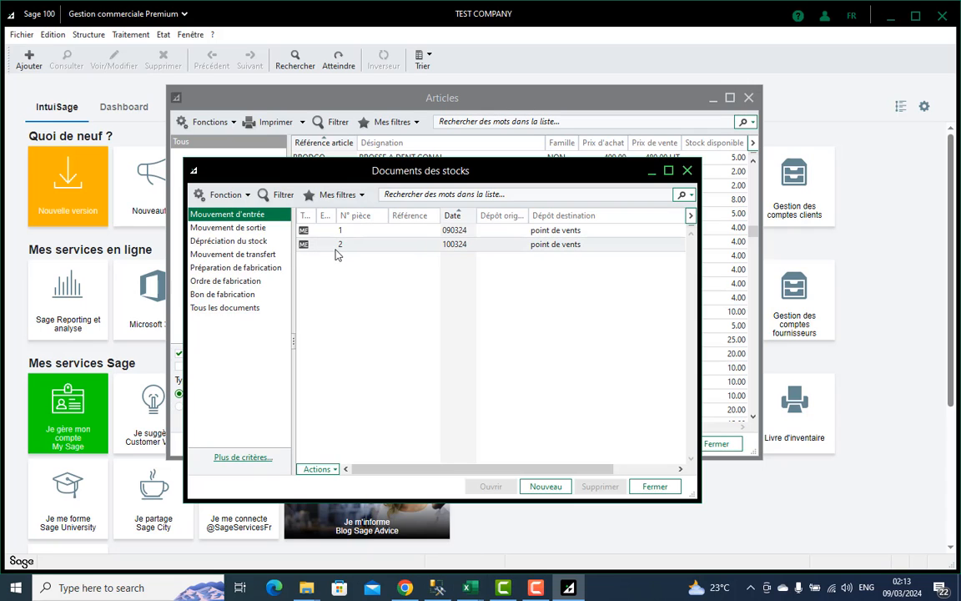
pyautogui.doubleClick(455, 245)
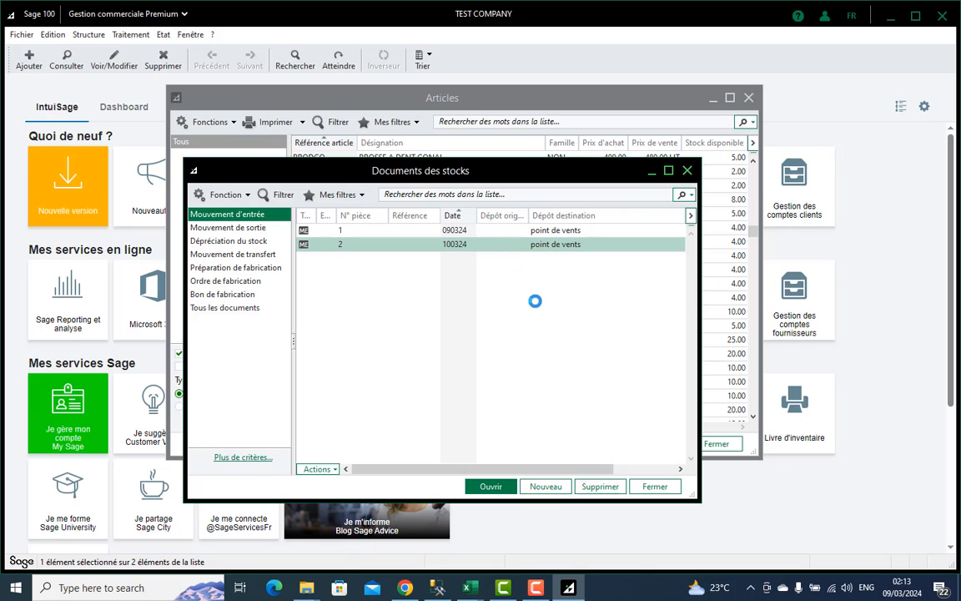
pyautogui.scroll(-15, 552, 405)
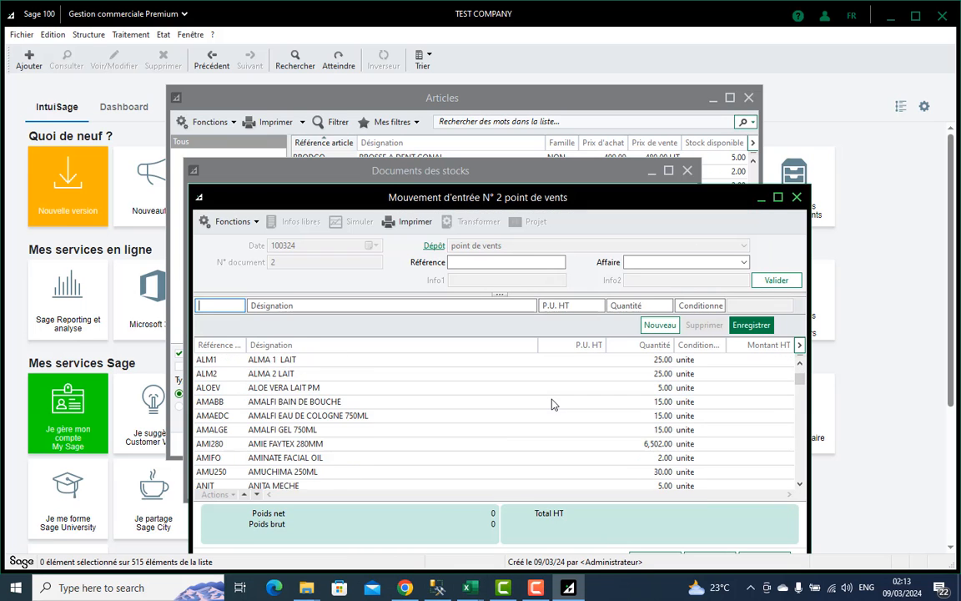
pyautogui.scroll(15, 643, 435)
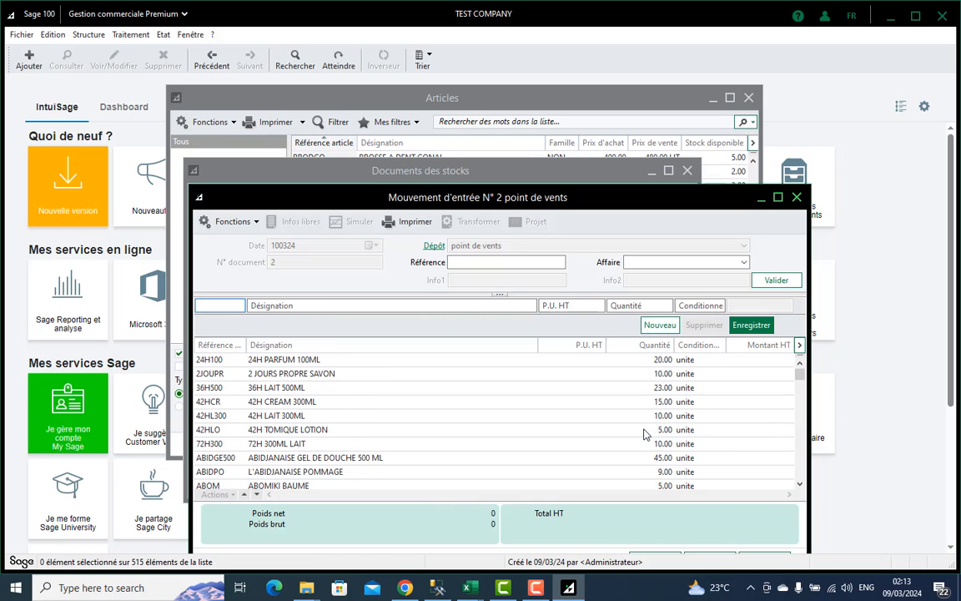
pyautogui.click(796, 197)
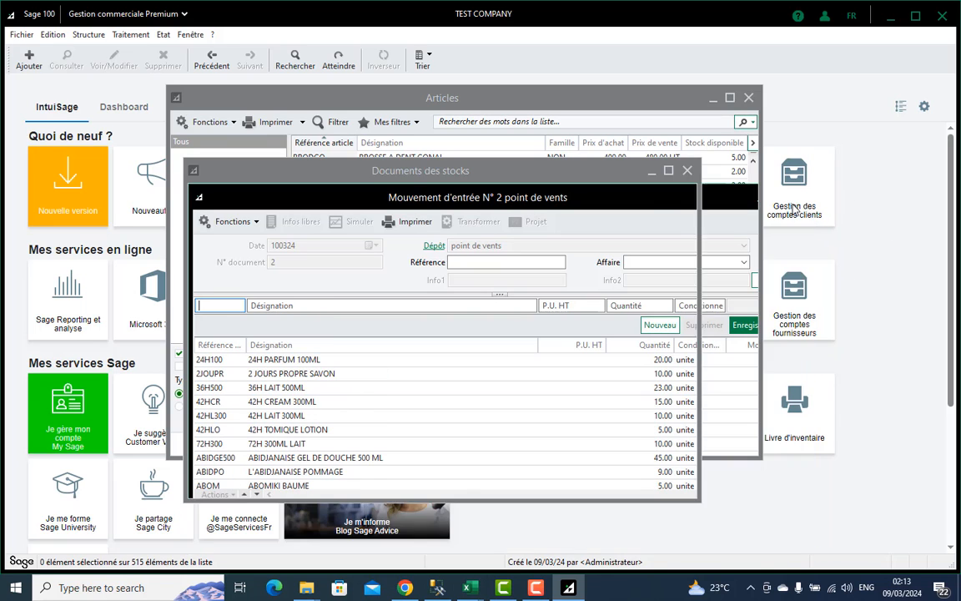
pyautogui.click(687, 171)
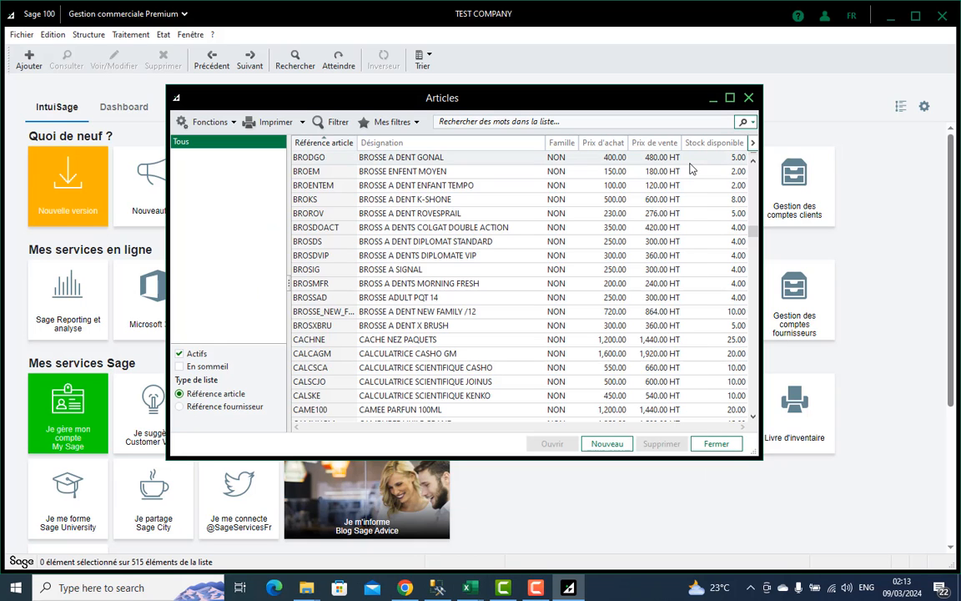
pyautogui.click(749, 98)
pyautogui.click(89, 34)
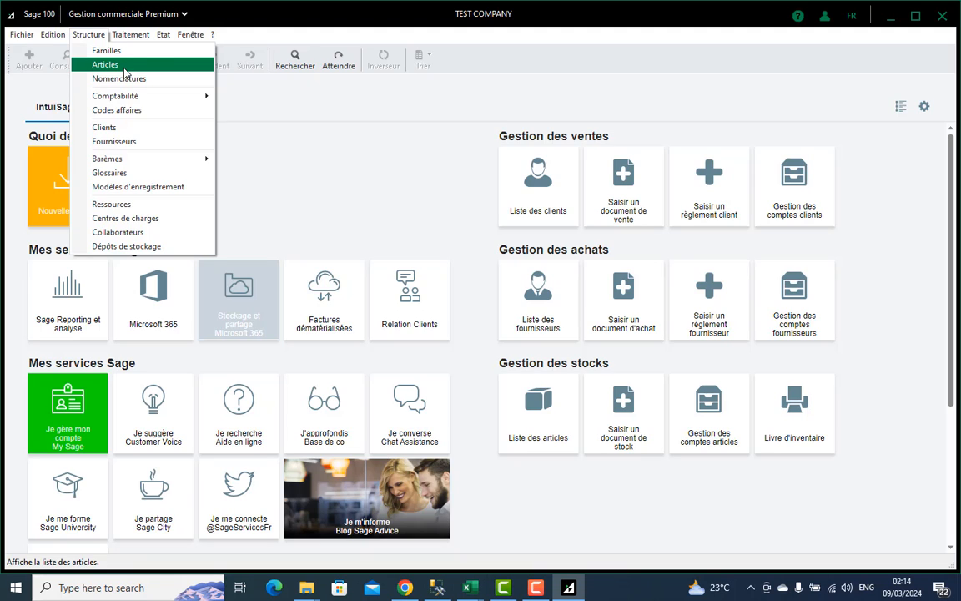
pyautogui.click(321, 151)
pyautogui.click(19, 36)
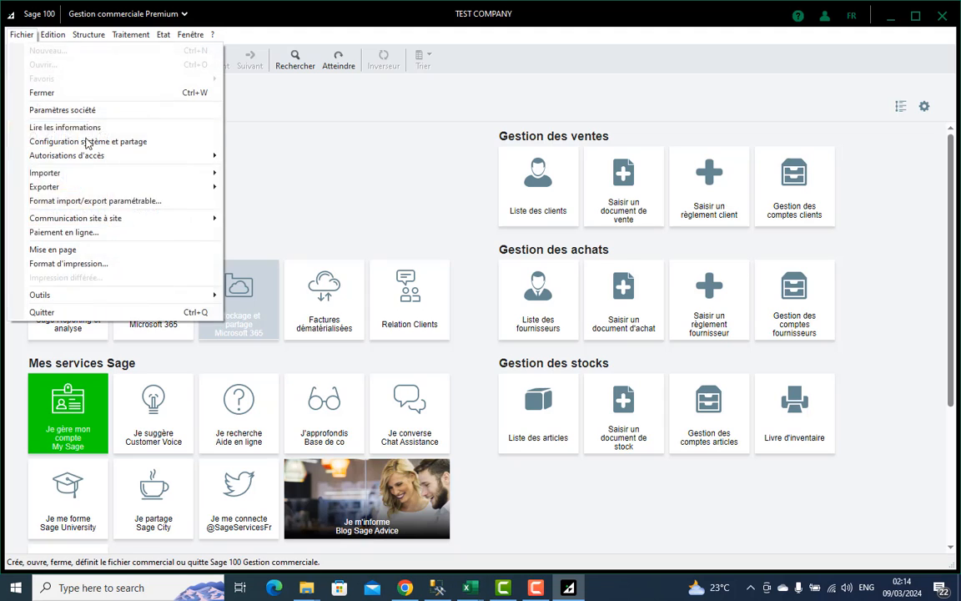
# Open the article list, look over the articles' families and available stock, and close the list
pyautogui.click(363, 201)
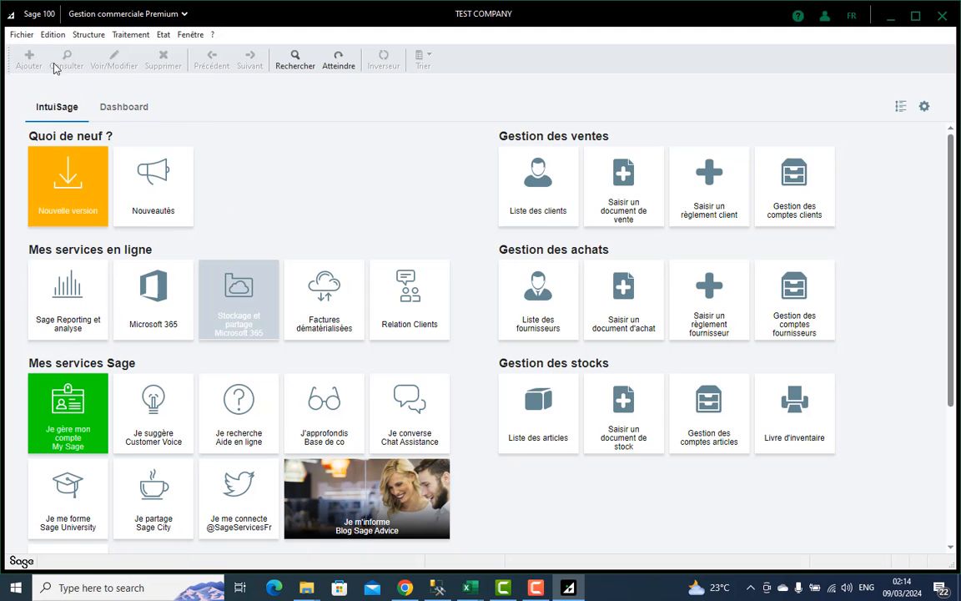
pyautogui.click(88, 34)
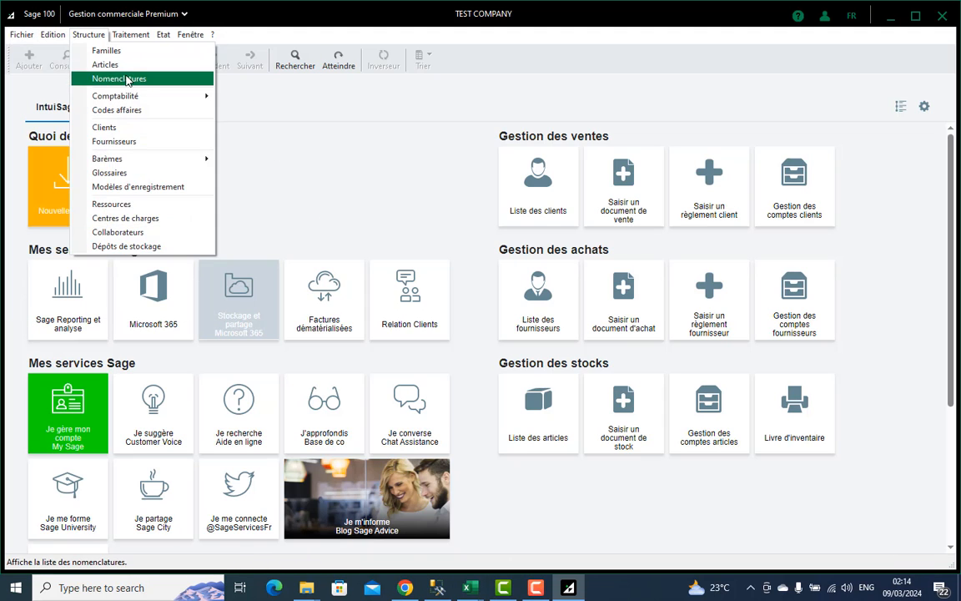
pyautogui.click(132, 65)
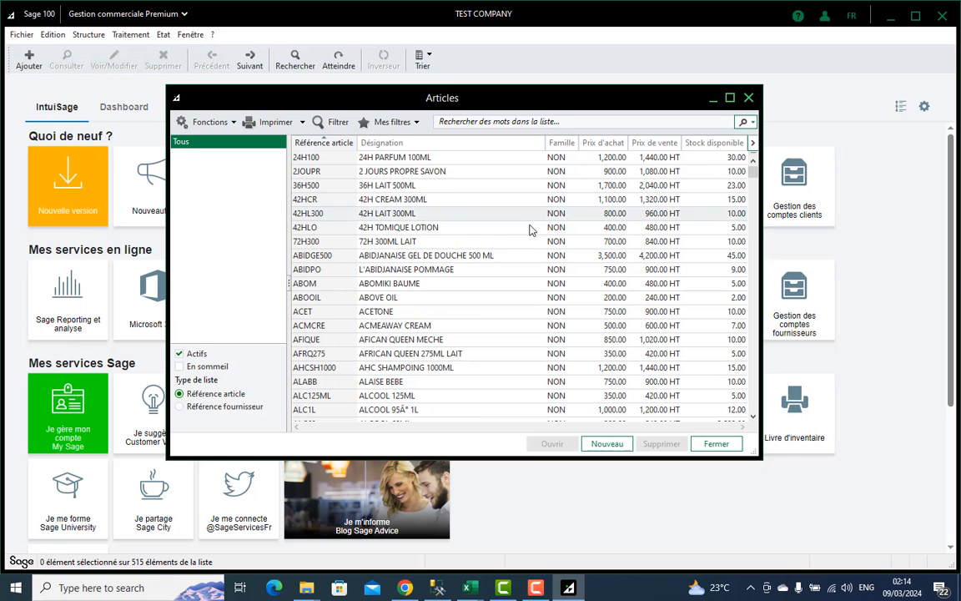
pyautogui.click(749, 98)
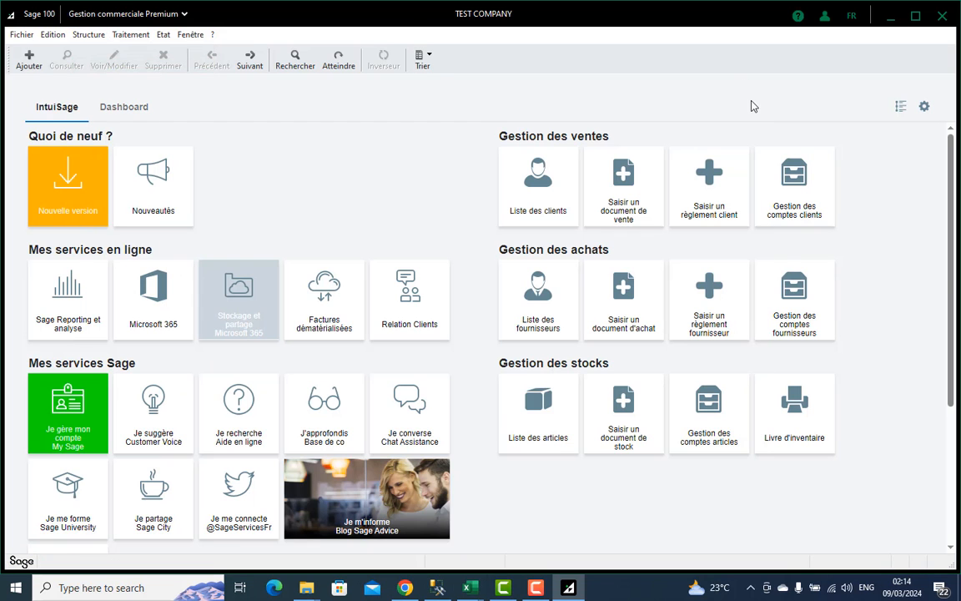
# Open the list of article families, review the family codes and titles, and close it
pyautogui.click(88, 34)
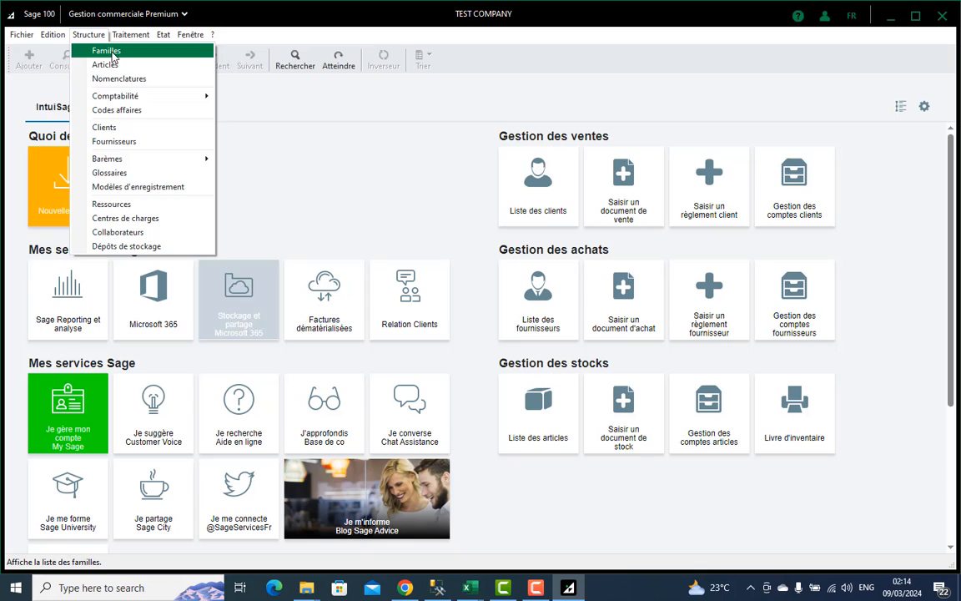
pyautogui.click(106, 51)
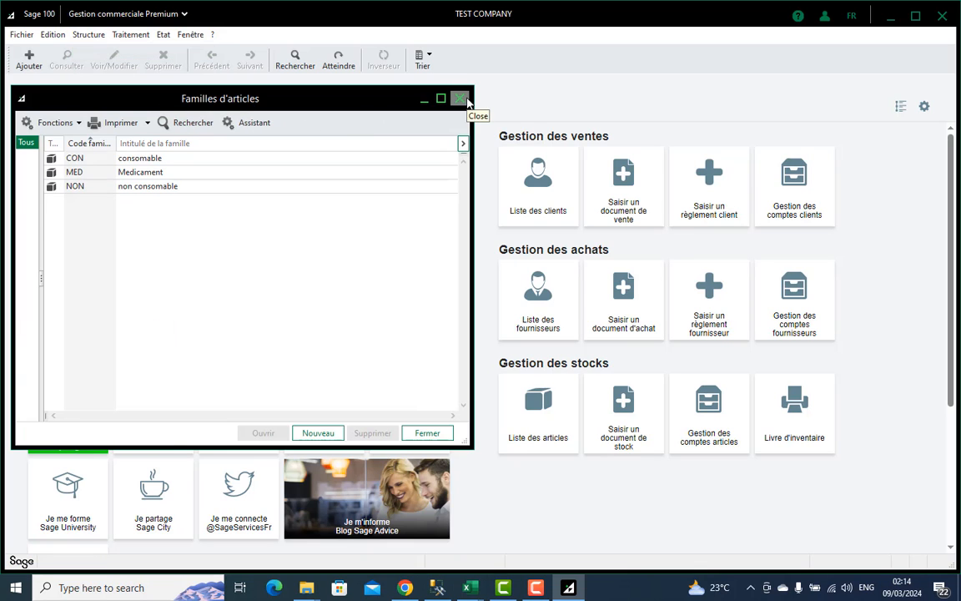
pyautogui.click(134, 36)
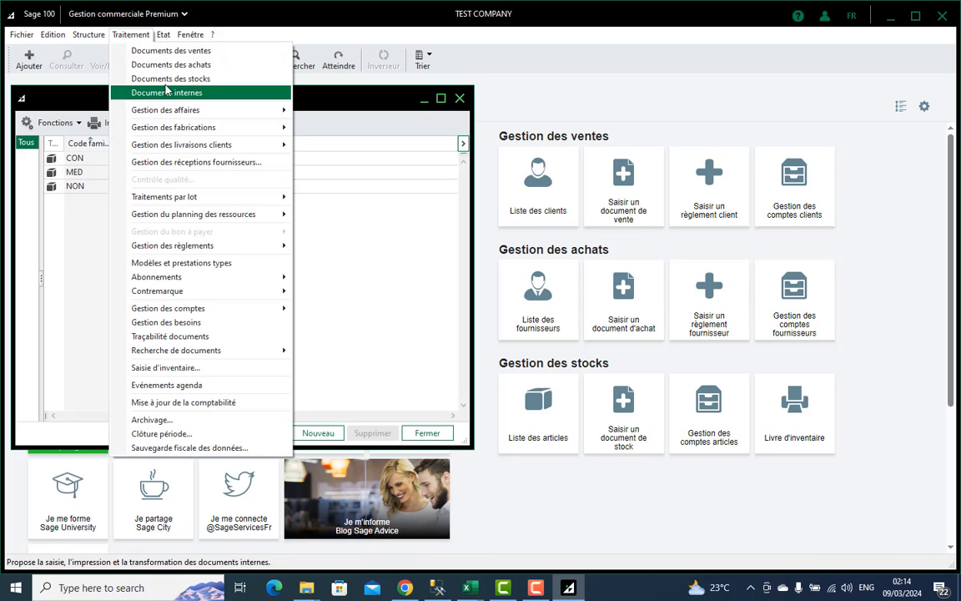
pyautogui.click(462, 100)
pyautogui.click(462, 100)
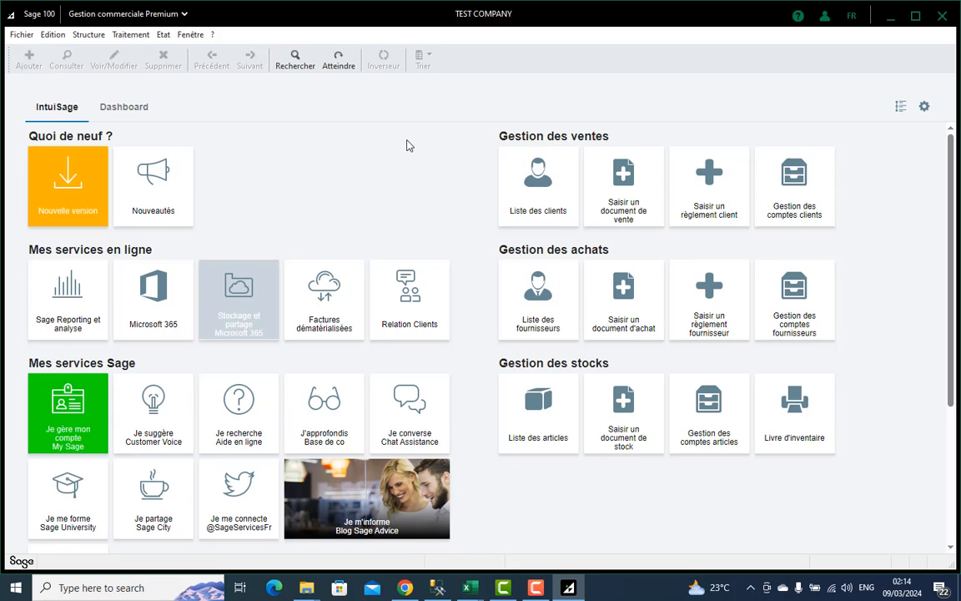
# Try to open a customizable import/export format named format famille, and dismiss the error message
pyautogui.click(22, 36)
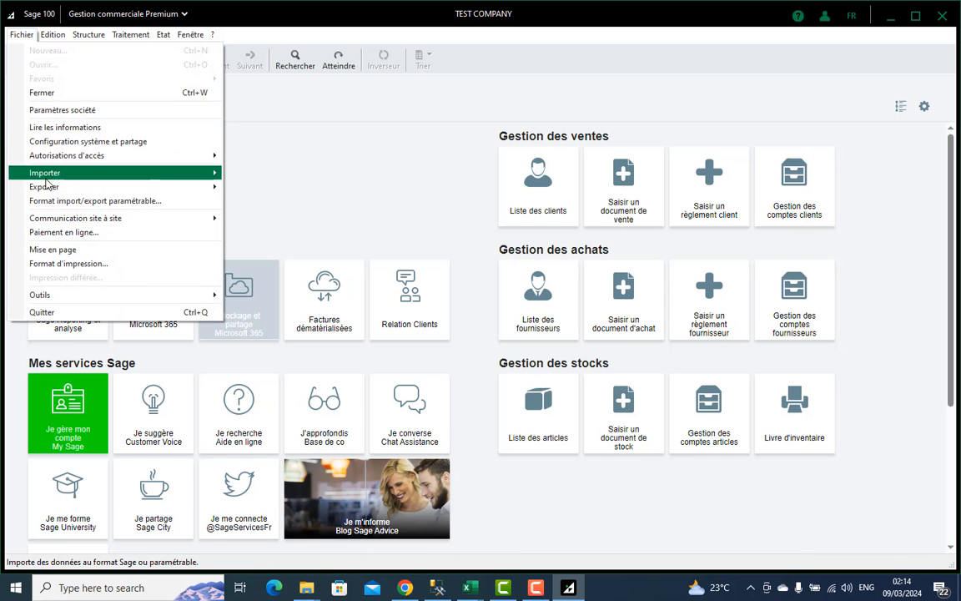
pyautogui.click(50, 202)
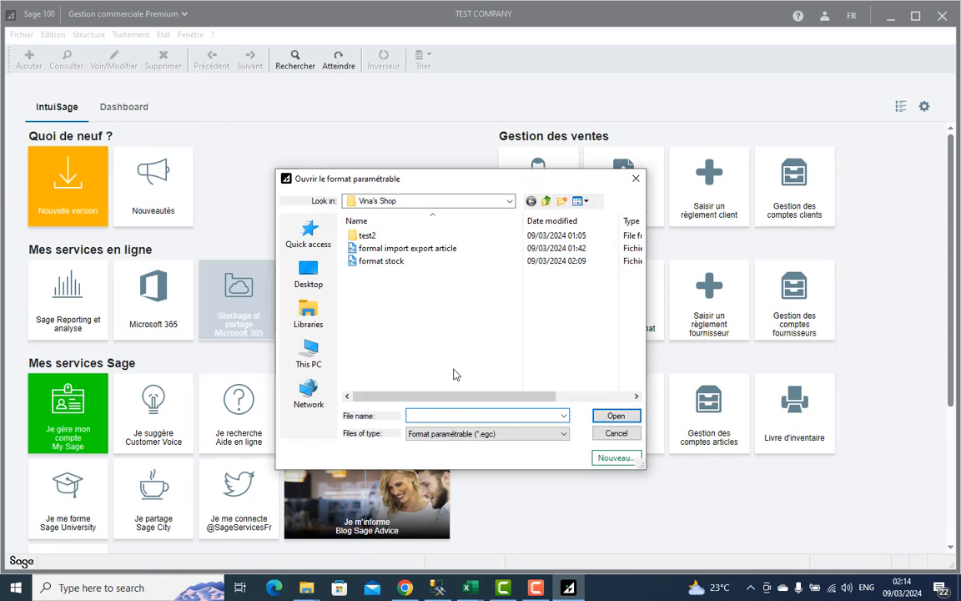
pyautogui.write('for')
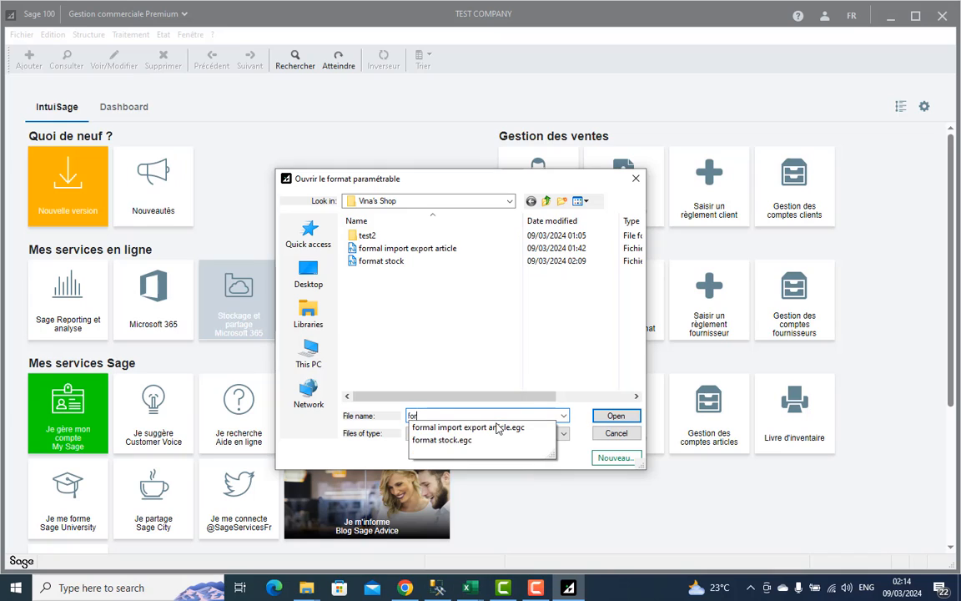
pyautogui.write('mat famille')
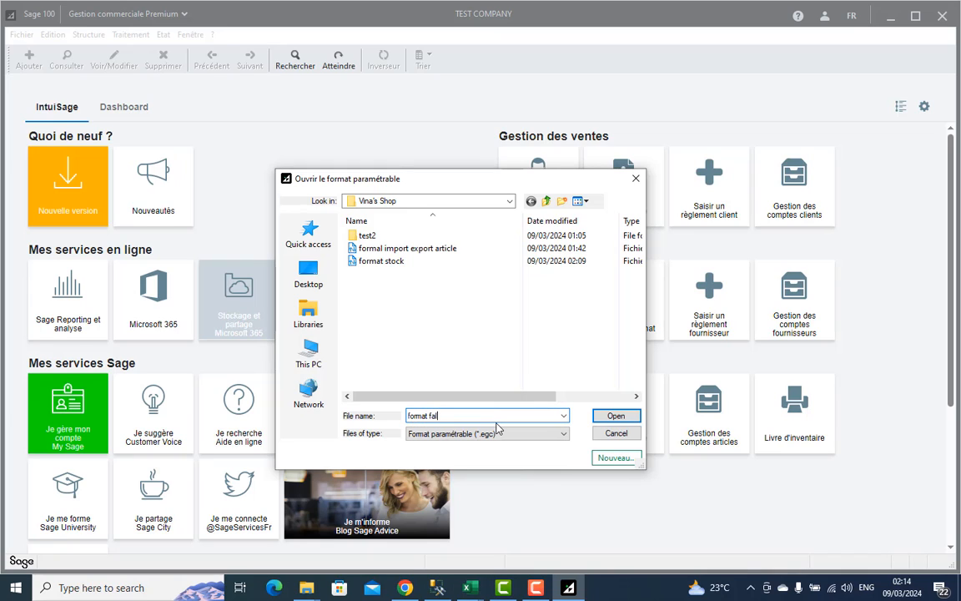
pyautogui.click(615, 416)
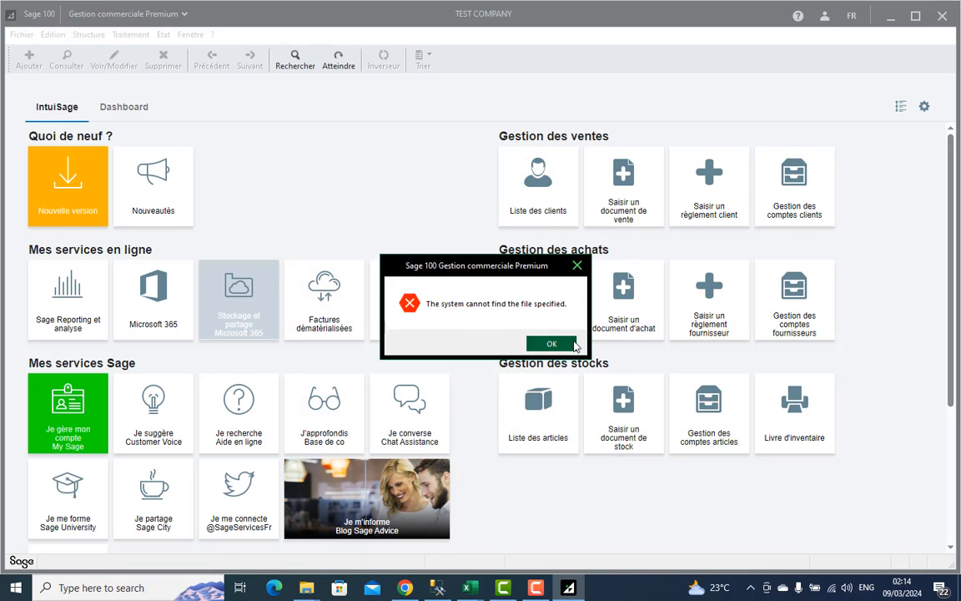
pyautogui.click(570, 342)
# Create a new customizable import/export format and save it as format famille
pyautogui.click(22, 35)
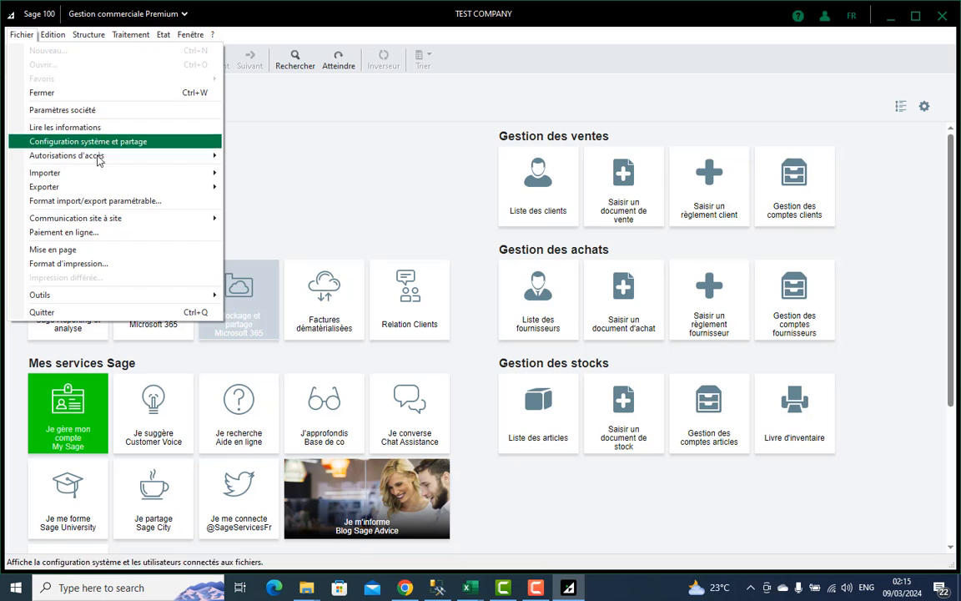
pyautogui.click(98, 201)
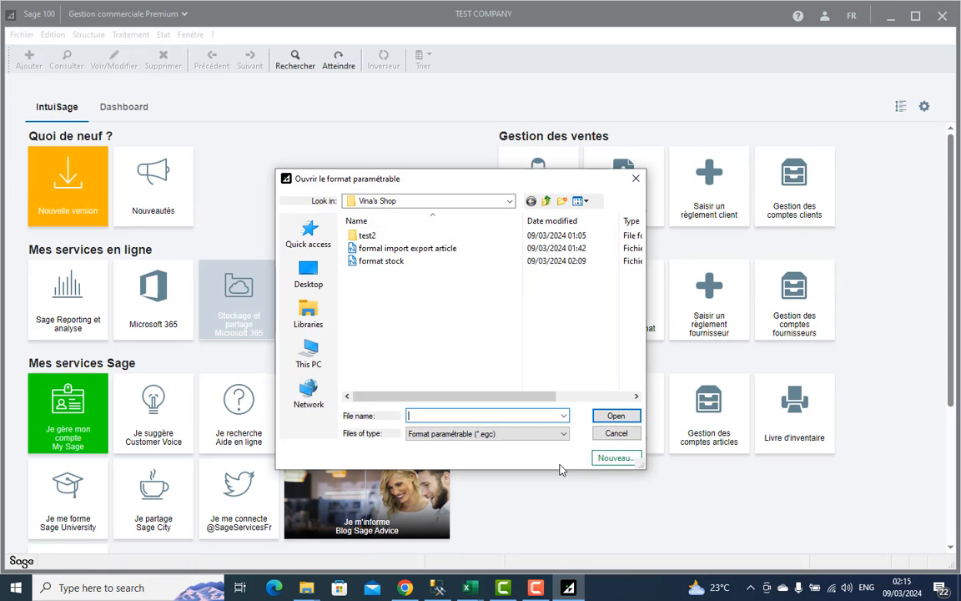
pyautogui.click(614, 457)
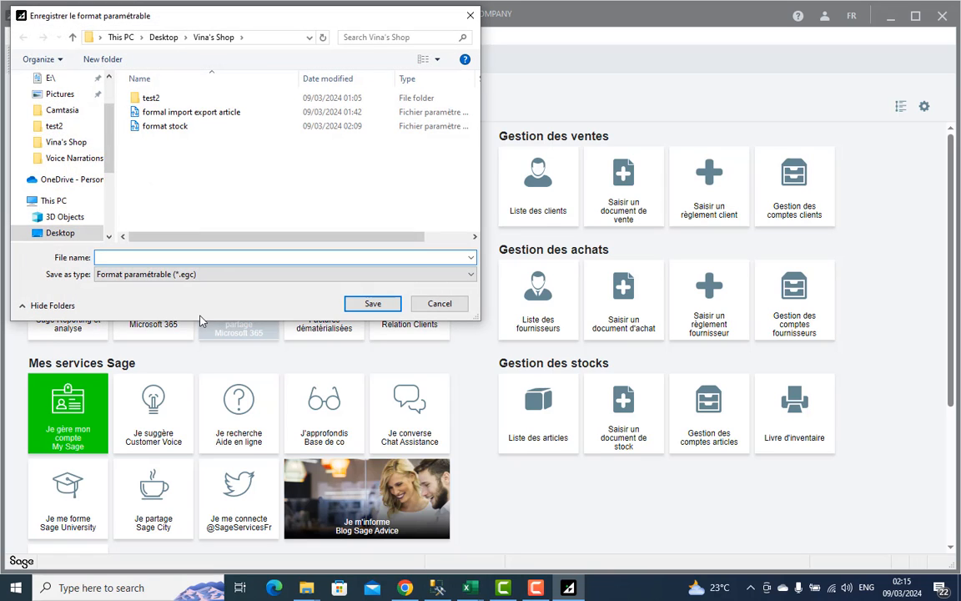
pyautogui.write('format ')
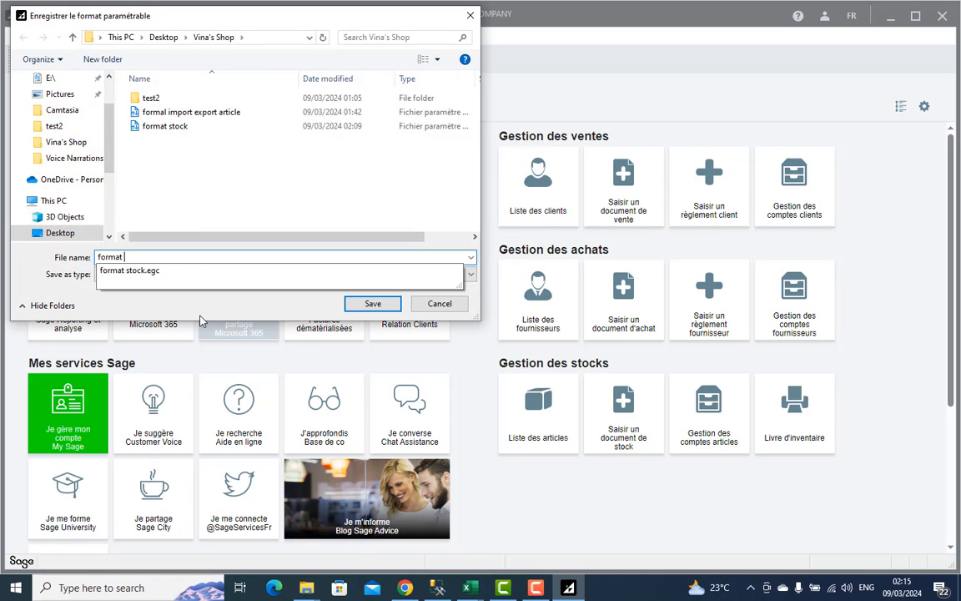
pyautogui.write('famille')
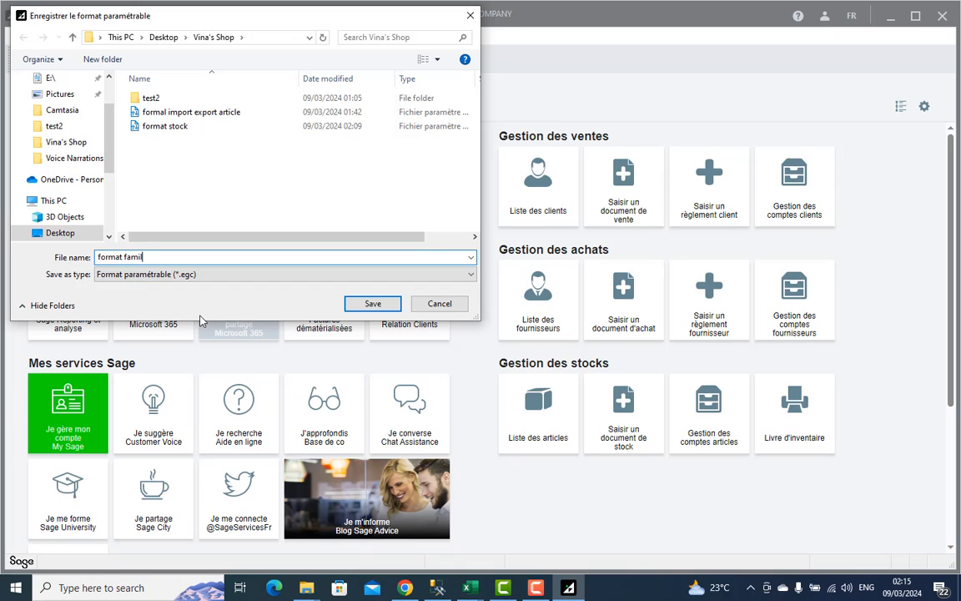
pyautogui.click(374, 304)
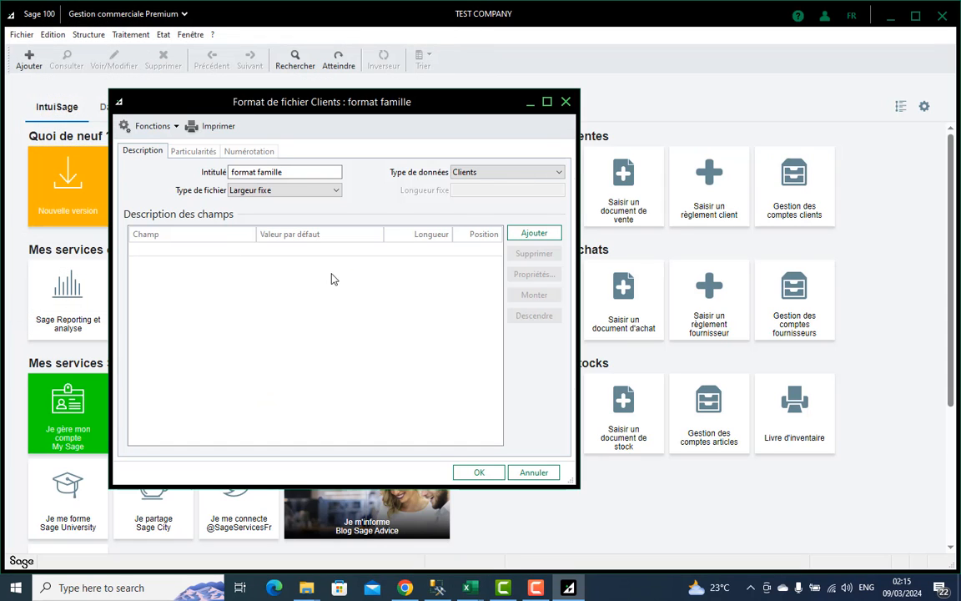
# Set the format's data type to Familles and add Code as its first field
pyautogui.click(524, 172)
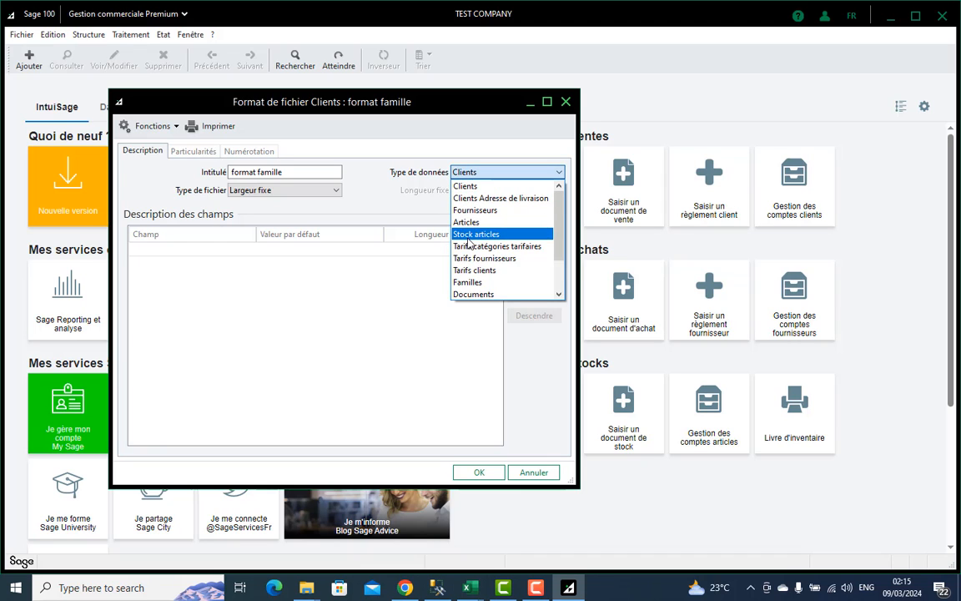
pyautogui.click(471, 282)
pyautogui.click(534, 234)
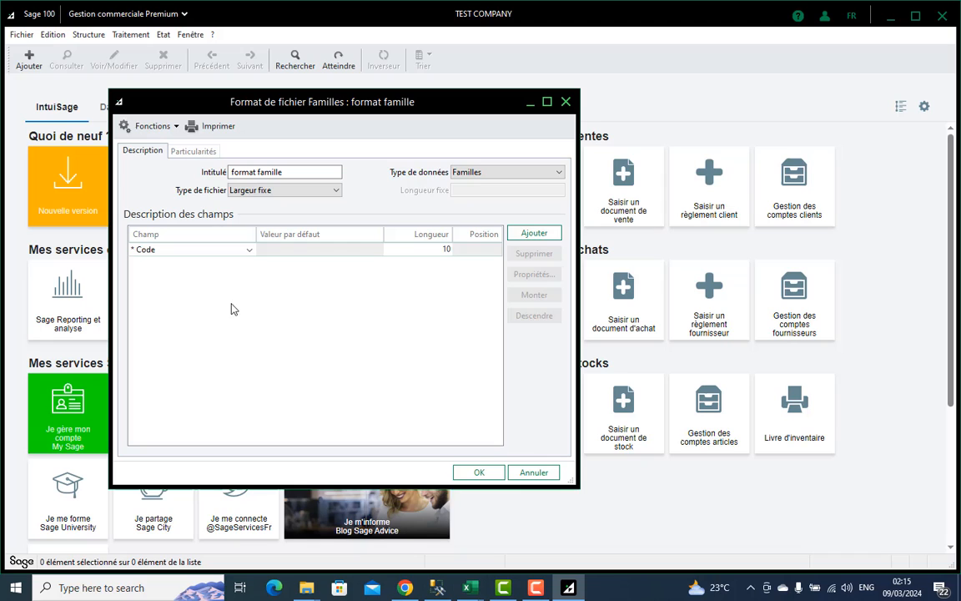
pyautogui.click(536, 238)
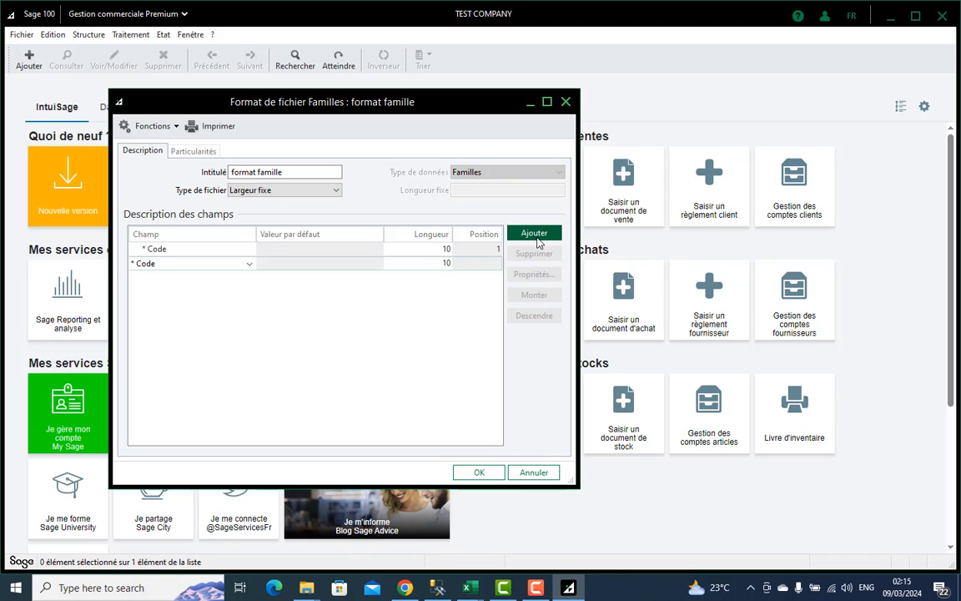
# Set the format's second field to Intitulé
pyautogui.click(239, 250)
pyautogui.click(254, 251)
pyautogui.click(253, 251)
pyautogui.click(254, 251)
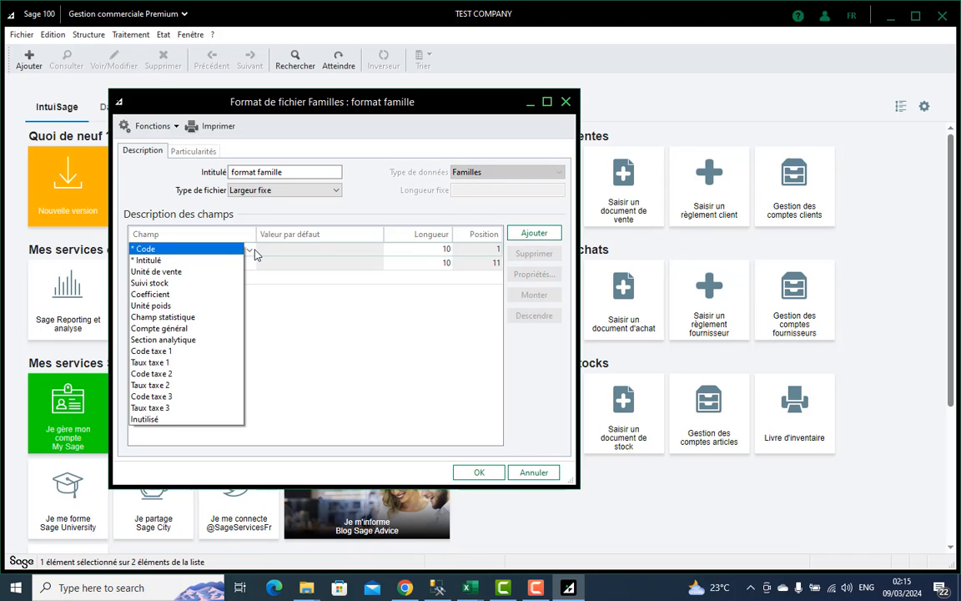
pyautogui.click(250, 264)
pyautogui.click(249, 266)
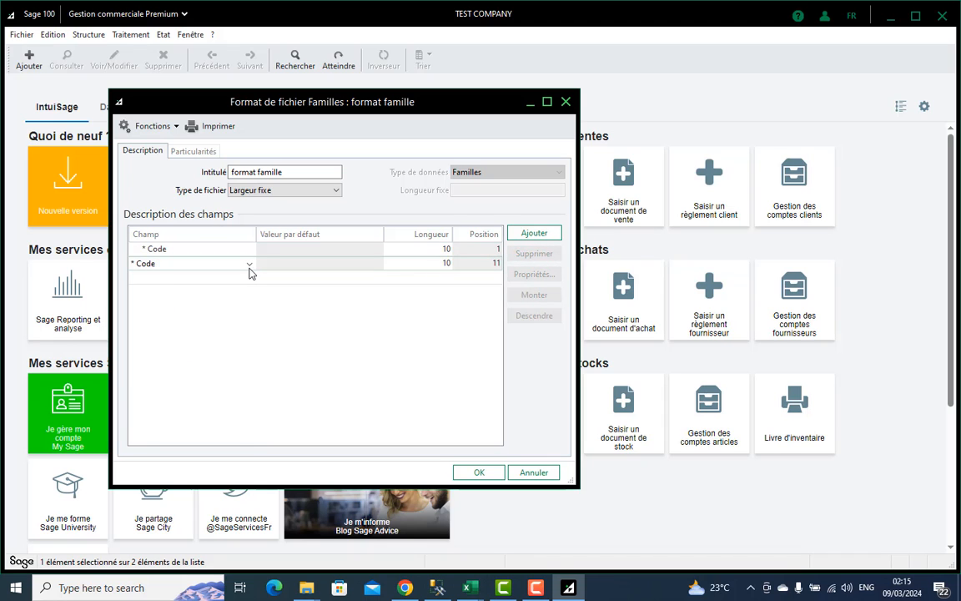
pyautogui.click(248, 266)
pyautogui.click(247, 275)
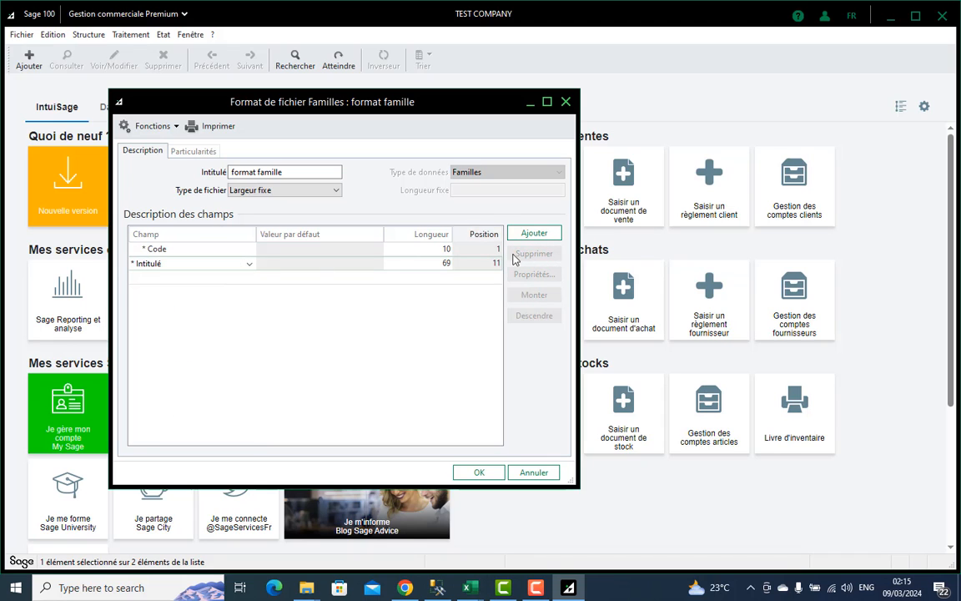
# Add the fields Unité de vente and Suivi stock to the format, followed by a second Code field
pyautogui.click(535, 236)
pyautogui.click(249, 278)
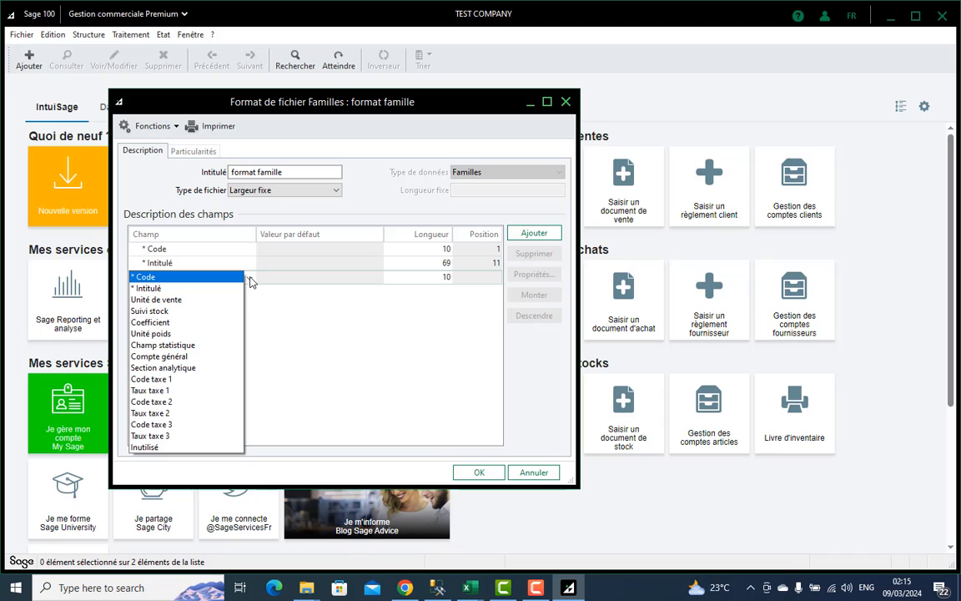
pyautogui.click(235, 299)
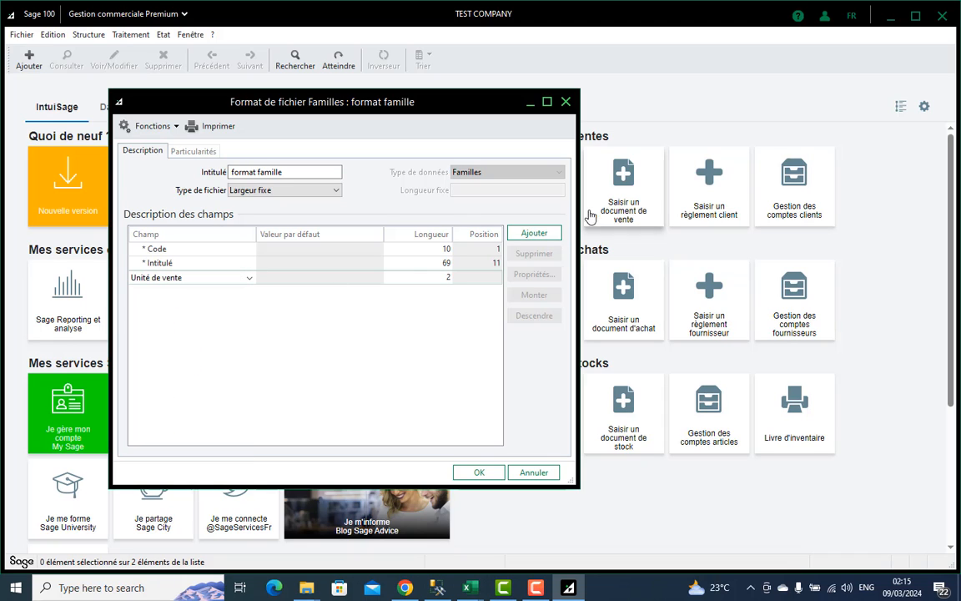
pyautogui.click(534, 235)
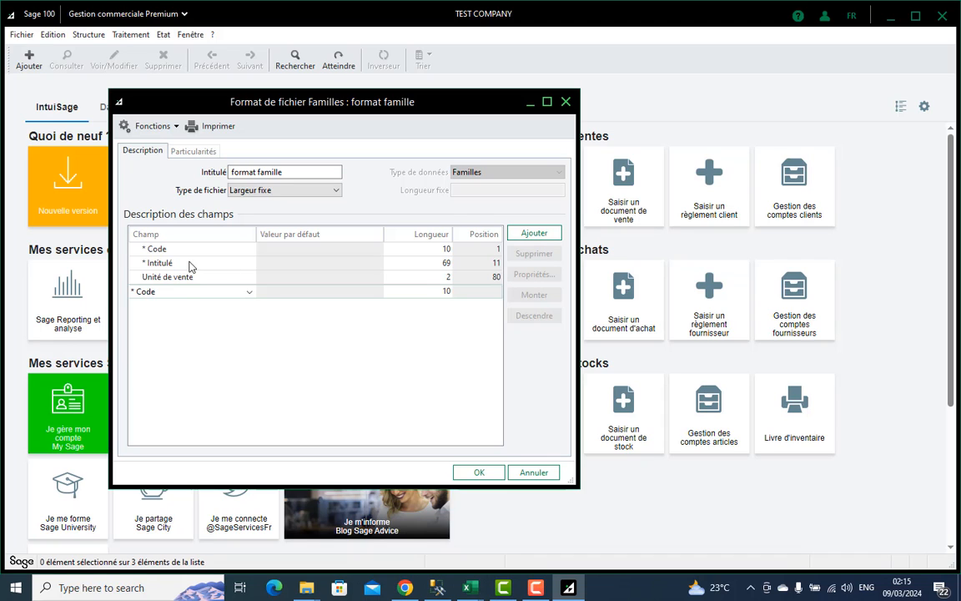
pyautogui.click(249, 292)
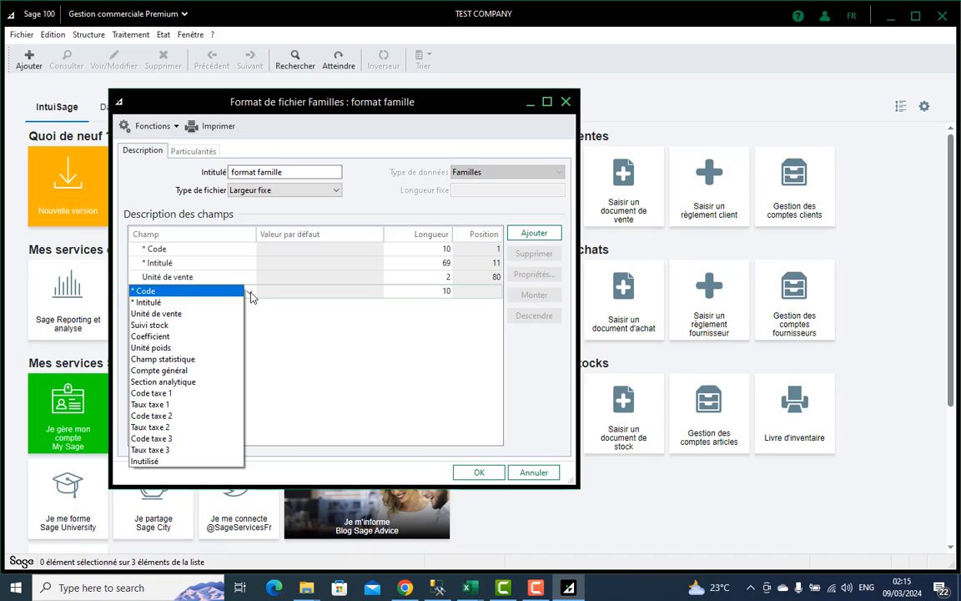
pyautogui.click(201, 326)
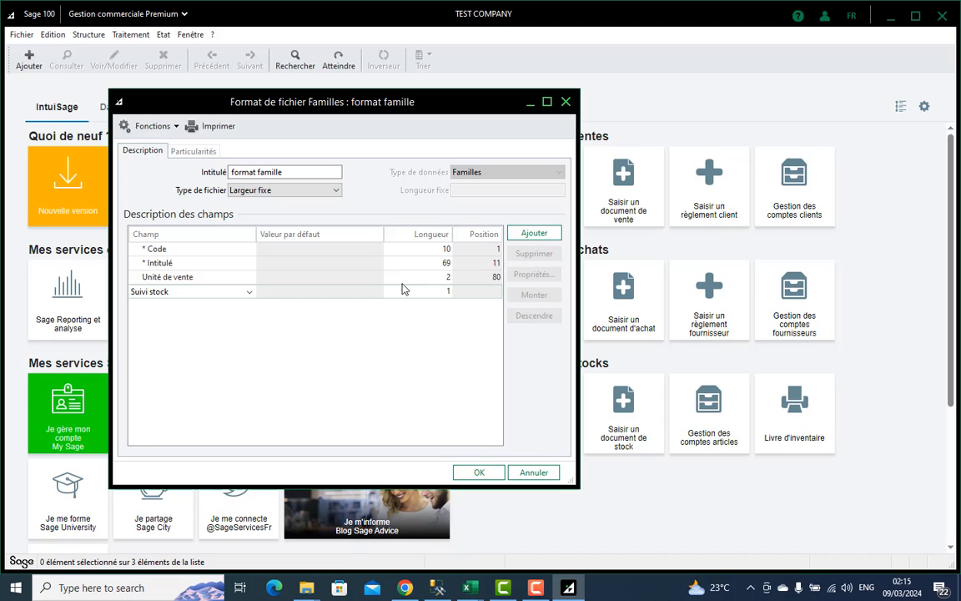
pyautogui.click(535, 233)
pyautogui.click(249, 306)
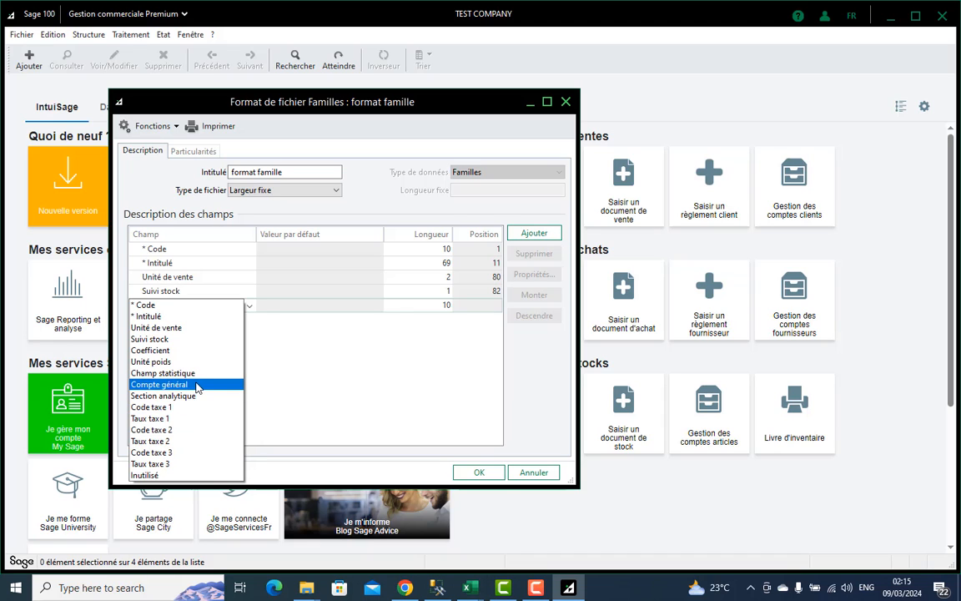
pyautogui.click(320, 336)
# Delete the Unité de vente, Suivi stock and second Code fields from the format, and close its window
pyautogui.click(227, 279)
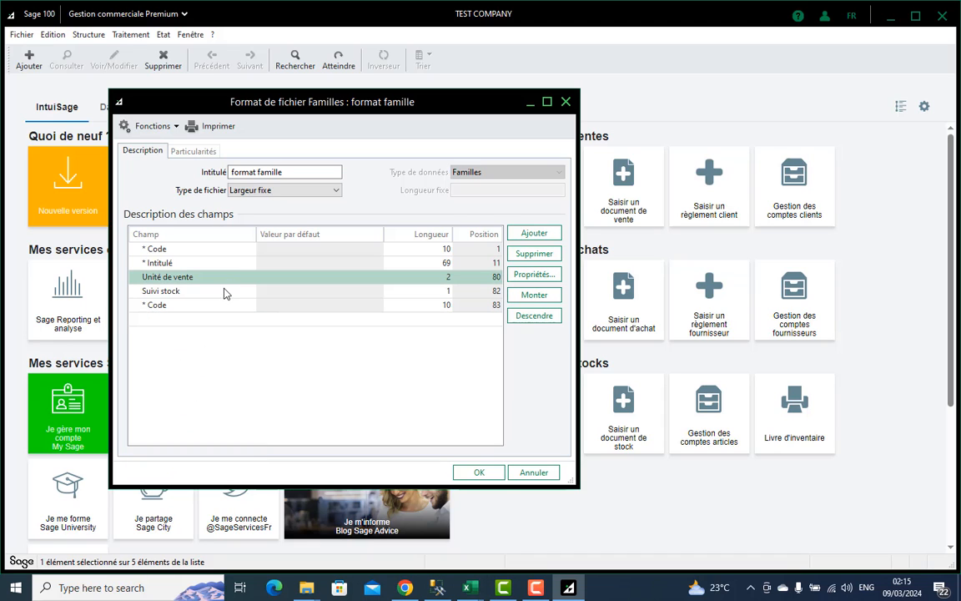
pyautogui.press('Delete')
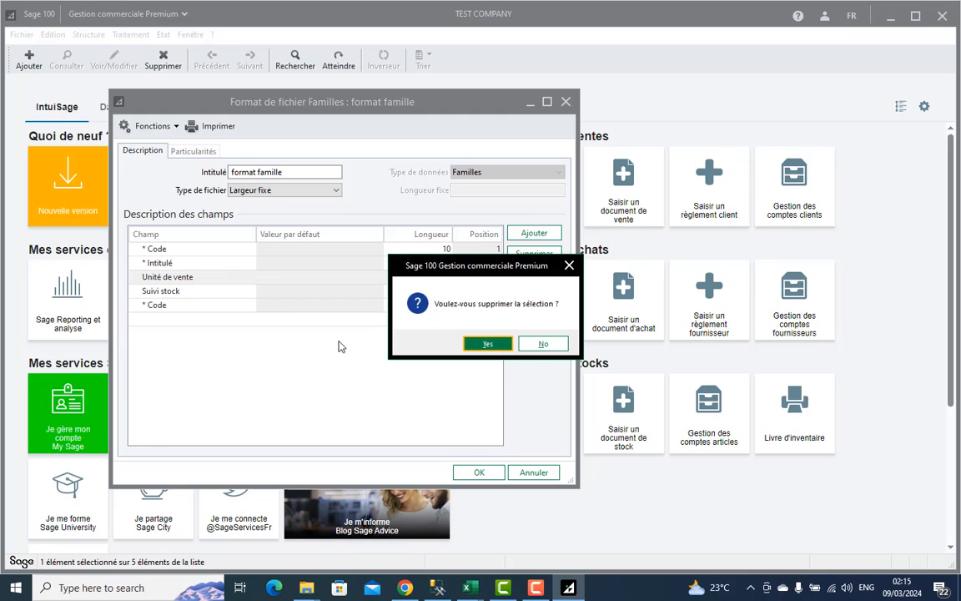
pyautogui.click(488, 343)
pyautogui.click(197, 279)
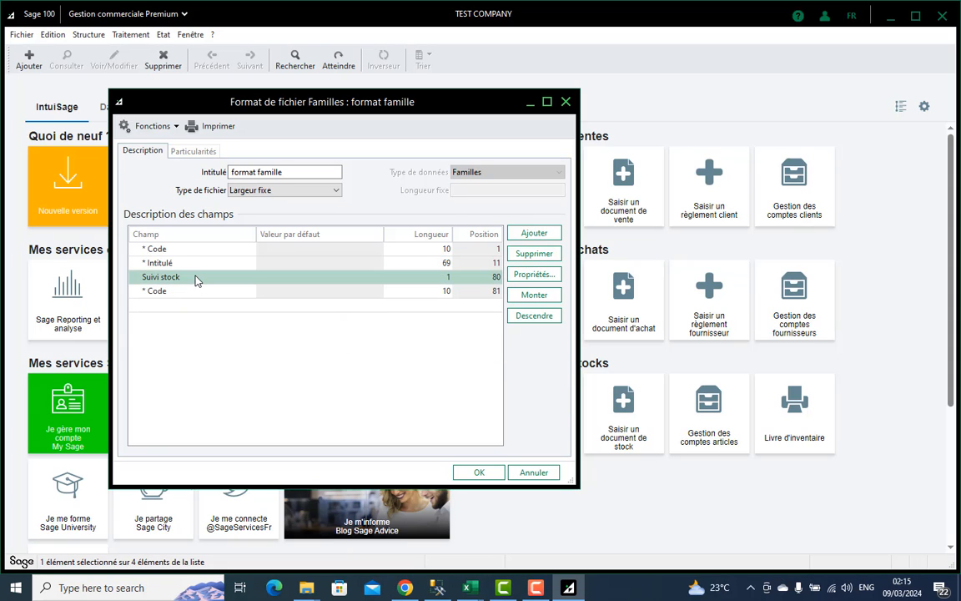
pyautogui.press('Delete')
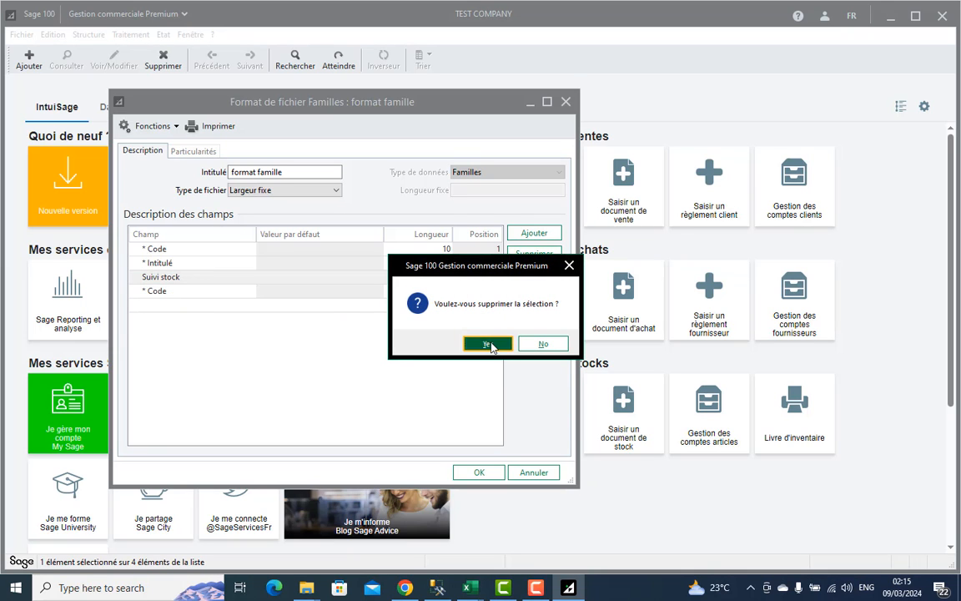
pyautogui.click(472, 342)
pyautogui.click(180, 280)
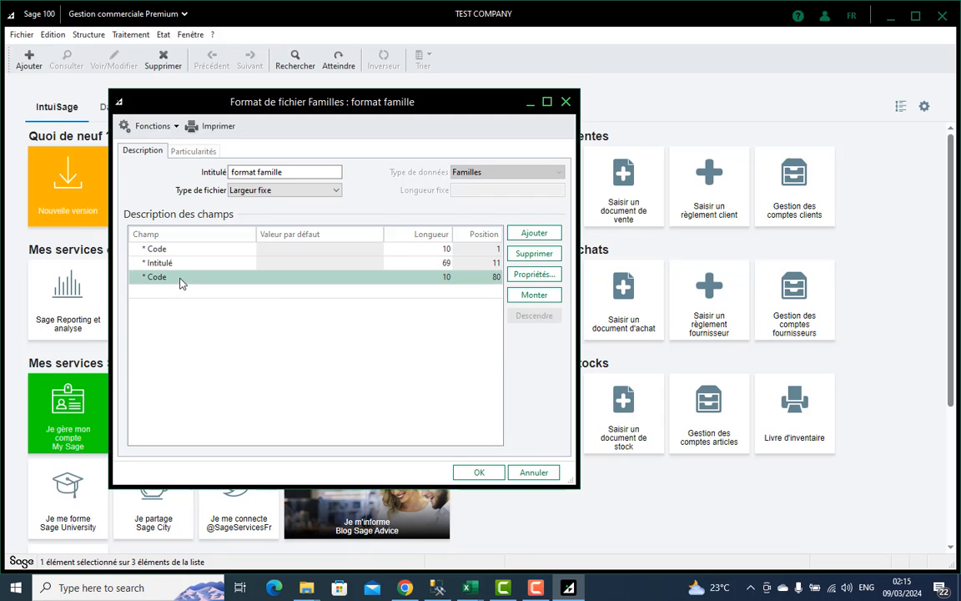
pyautogui.press('Delete')
pyautogui.click(477, 345)
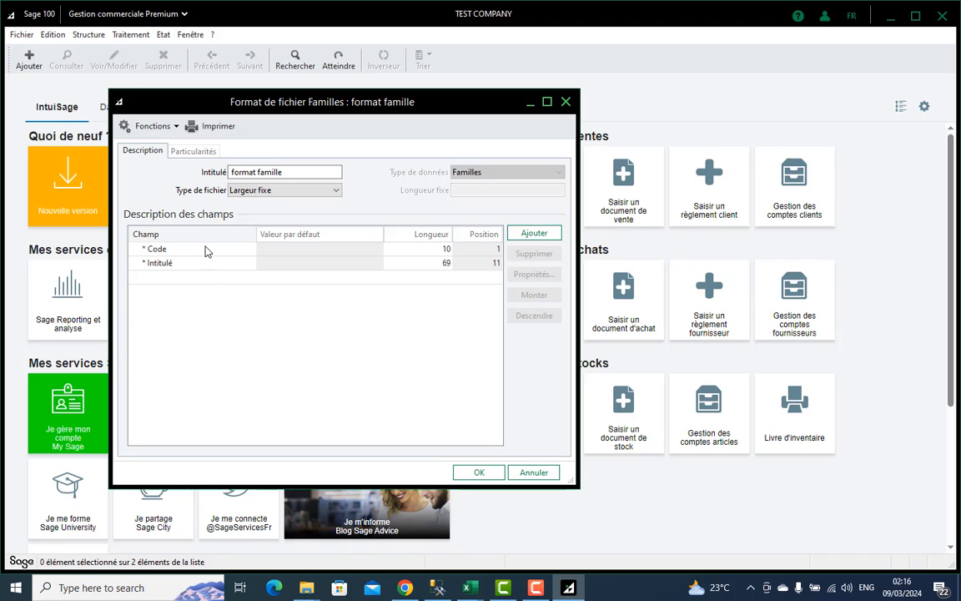
pyautogui.click(565, 102)
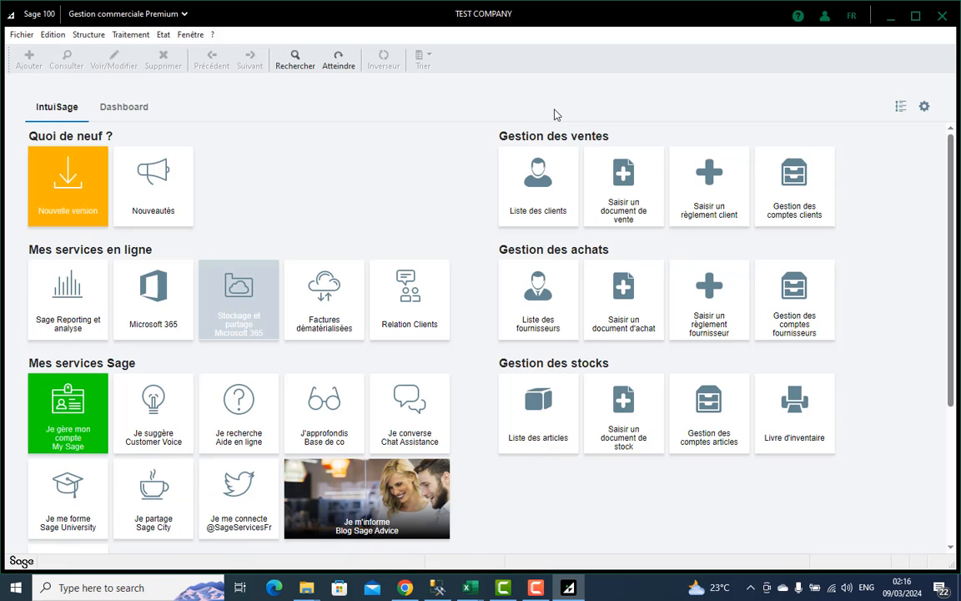
# Reopen the format famille import/export format and set its file type to Délimité
pyautogui.click(21, 35)
pyautogui.click(77, 204)
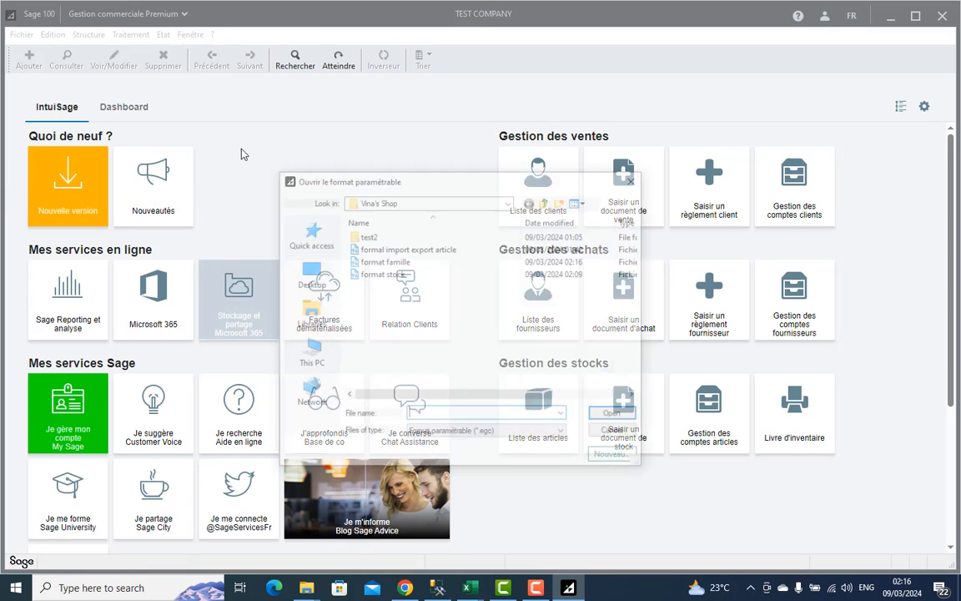
pyautogui.click(394, 274)
pyautogui.doubleClick(384, 261)
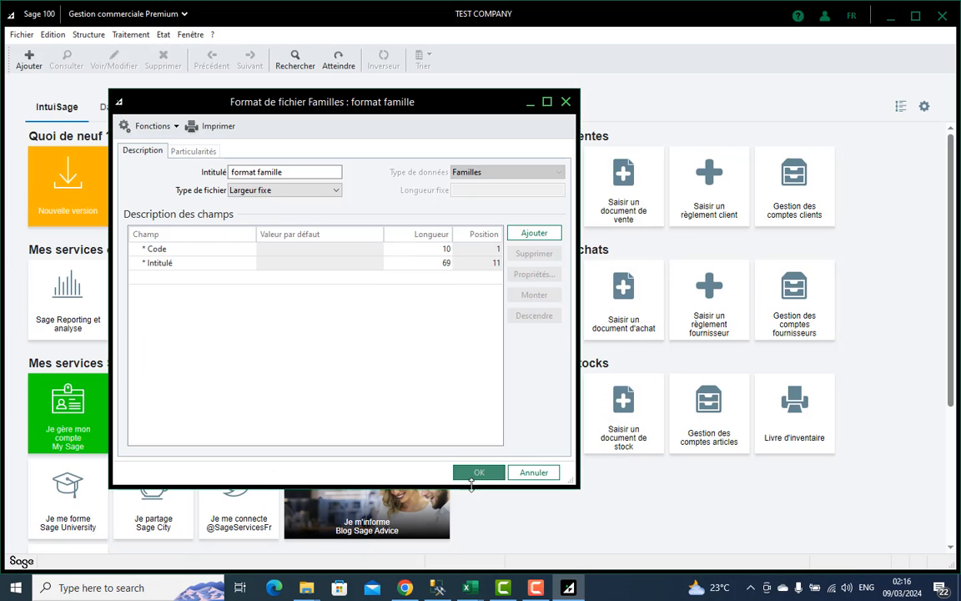
pyautogui.click(333, 191)
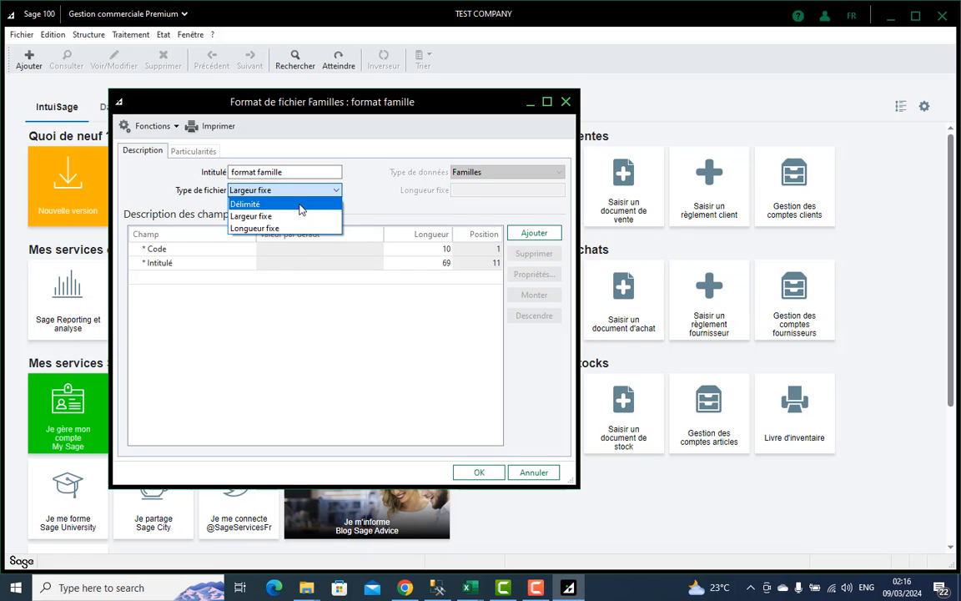
pyautogui.click(244, 204)
pyautogui.click(526, 352)
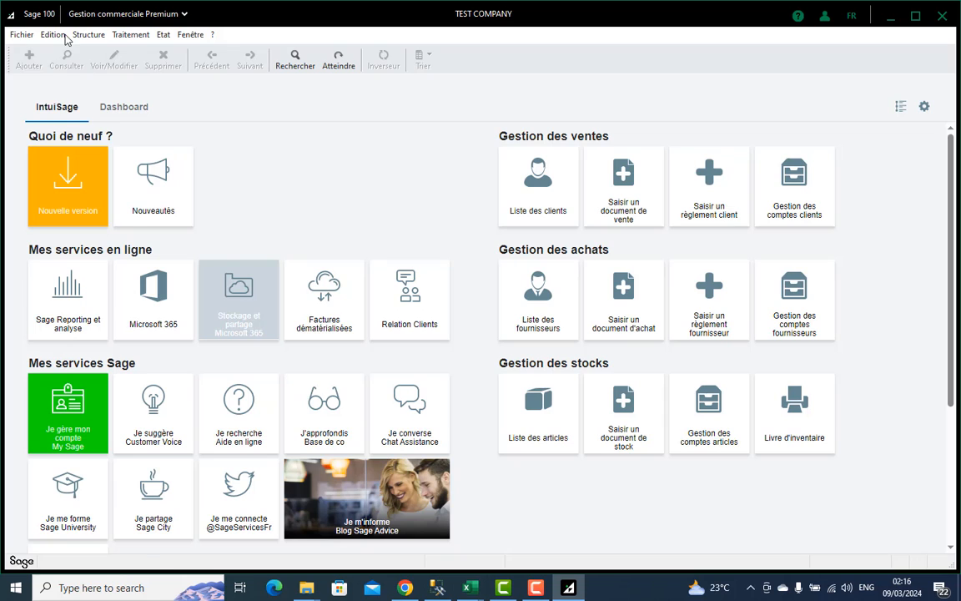
# Start a customizable export with format famille and save the export text file as famille
pyautogui.click(21, 35)
pyautogui.moveTo(95, 185)
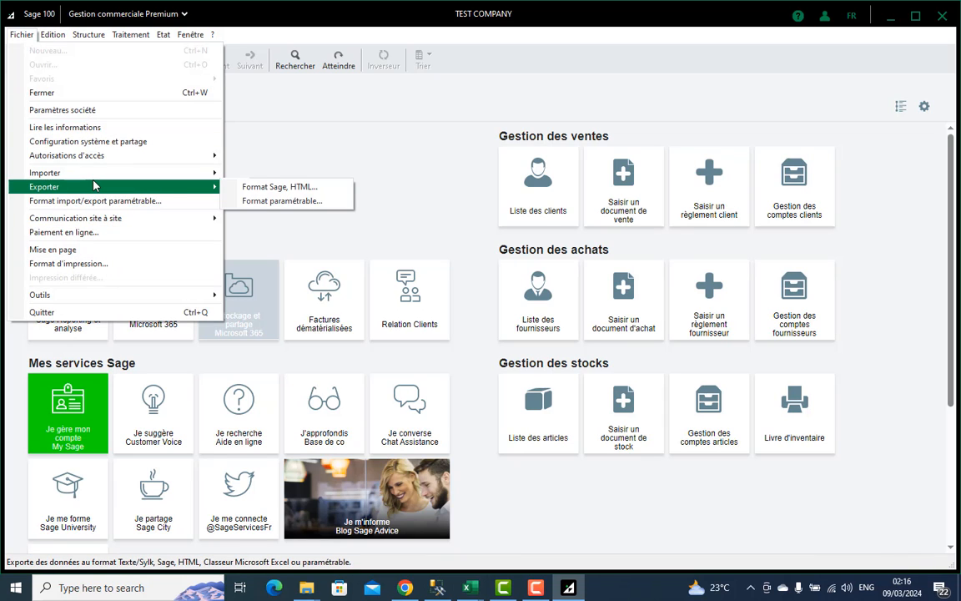
pyautogui.click(251, 205)
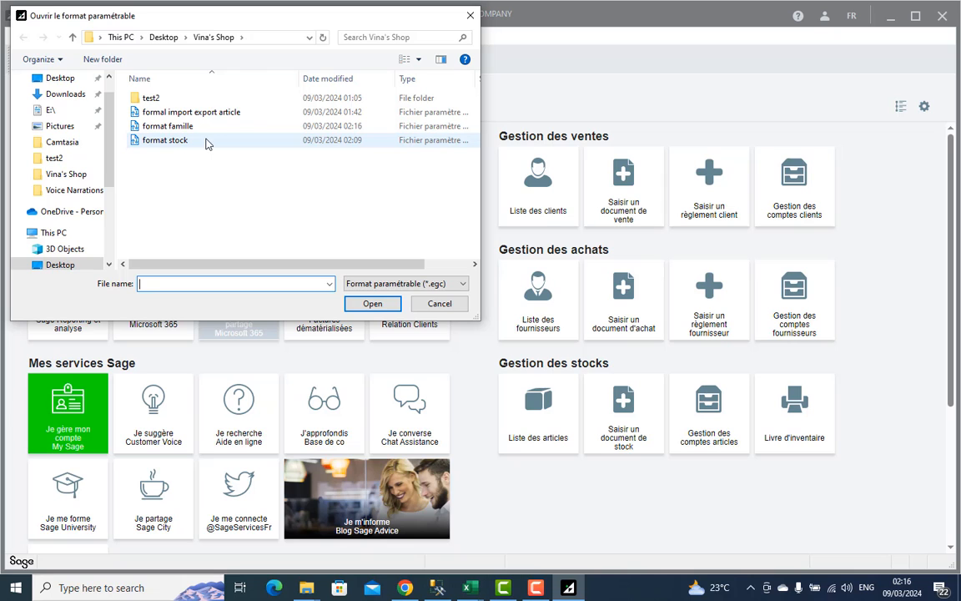
pyautogui.click(178, 128)
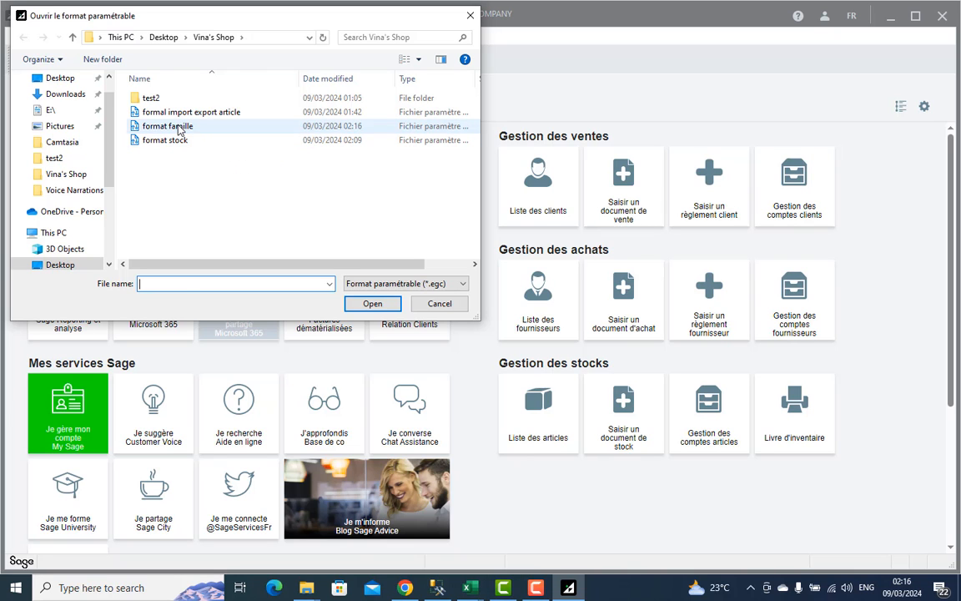
pyautogui.doubleClick(179, 129)
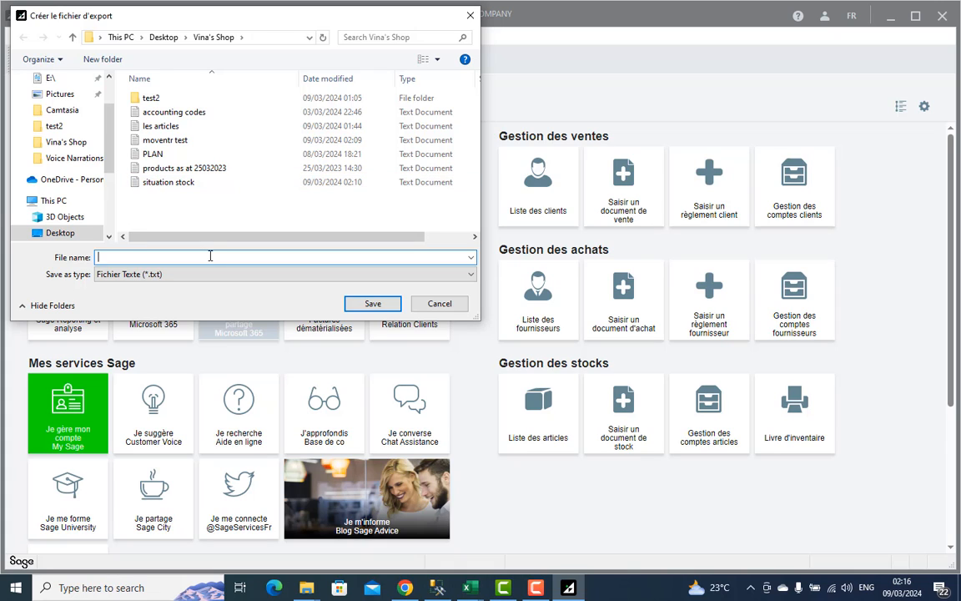
pyautogui.write('famille')
pyautogui.click(386, 303)
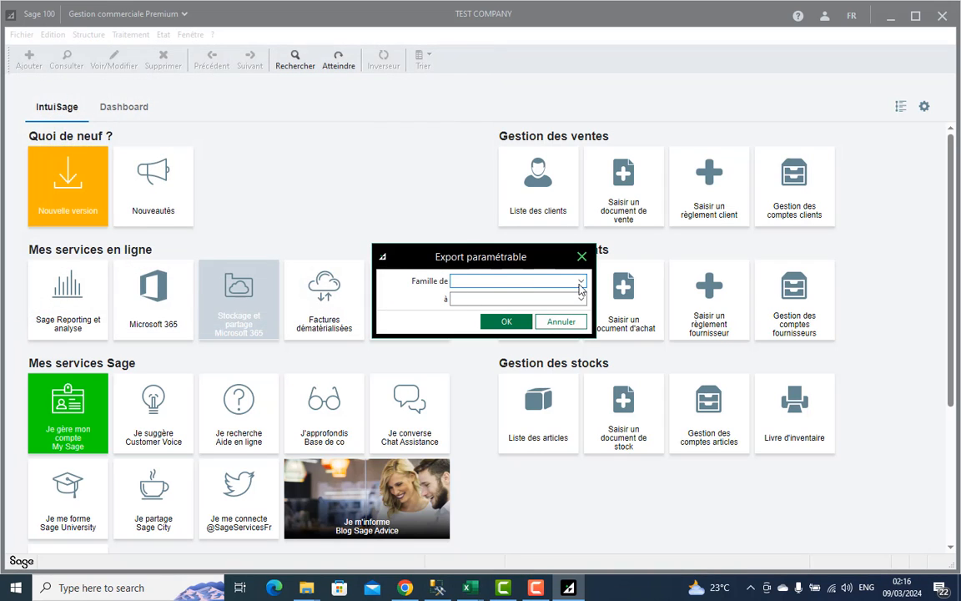
# Set the family range from CON to NON and run the export
pyautogui.click(578, 285)
pyautogui.click(569, 284)
pyautogui.click(581, 301)
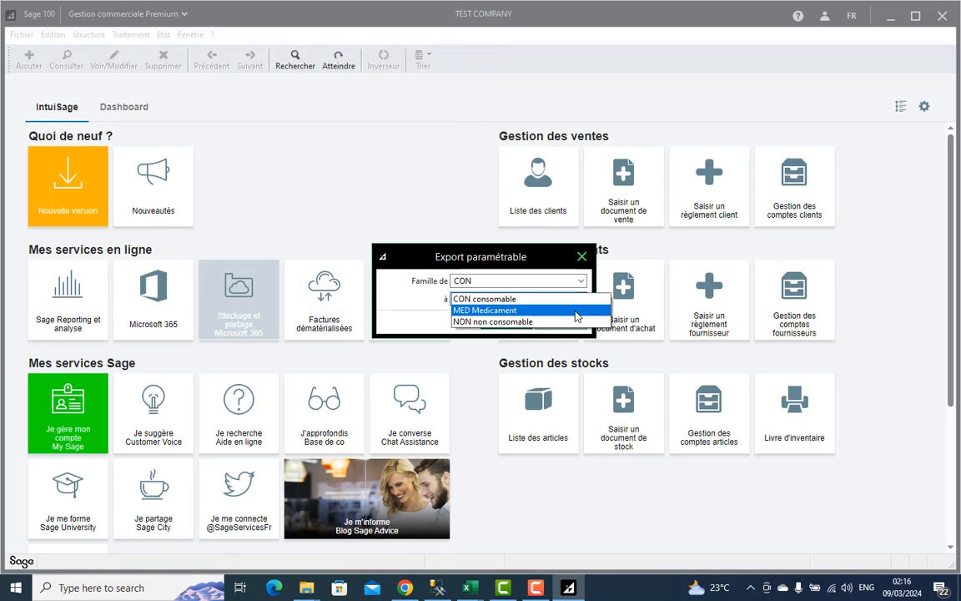
pyautogui.click(554, 325)
pyautogui.click(508, 323)
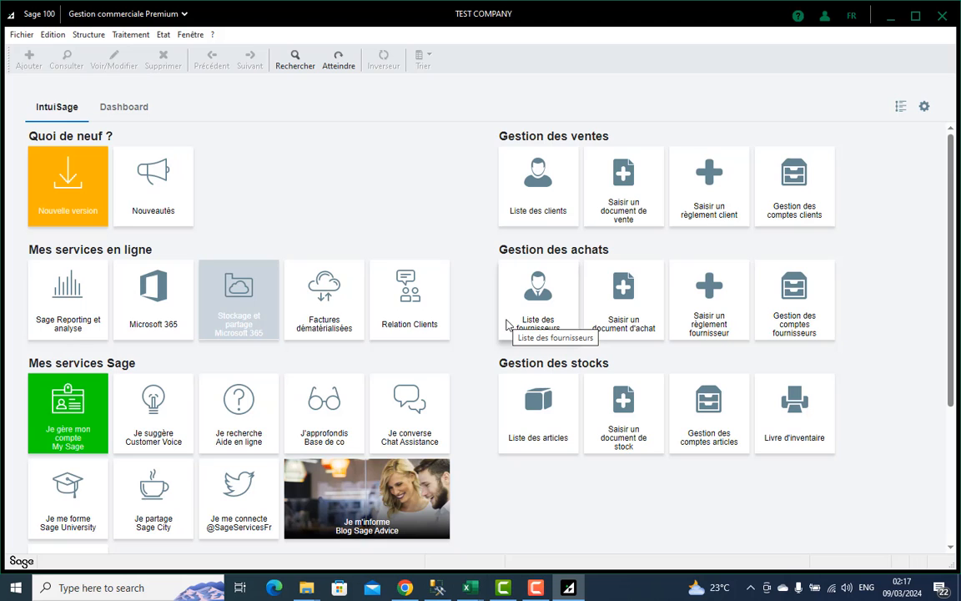
# Switch to File Explorer, examine the exported famille text file in Notepad, and return to Sage 100
pyautogui.click(318, 589)
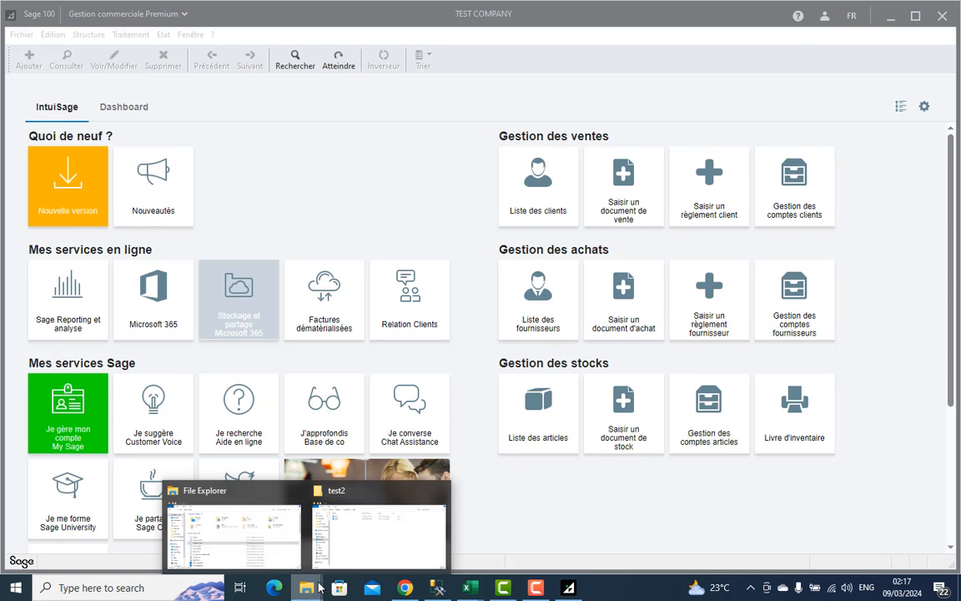
pyautogui.click(242, 530)
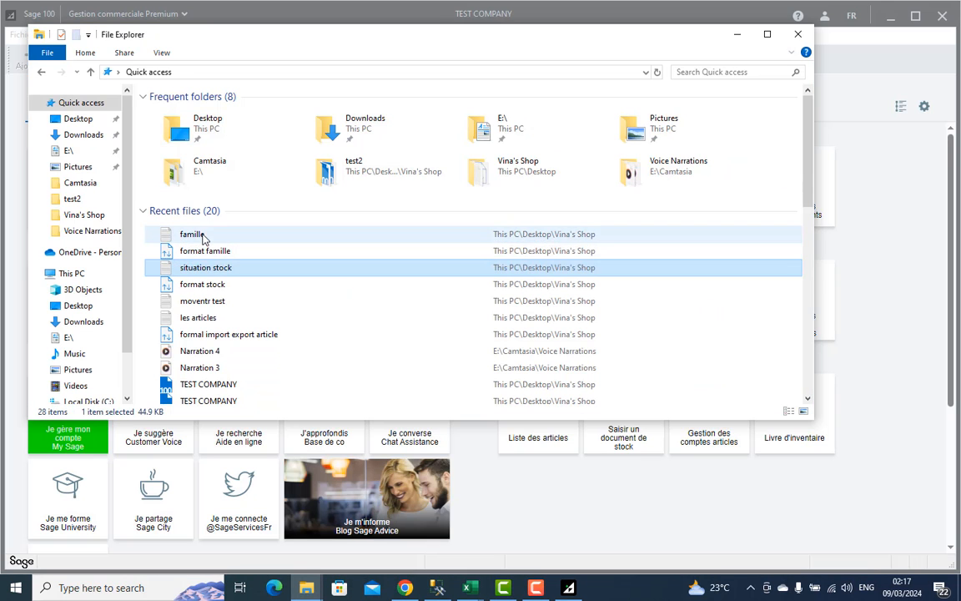
pyautogui.doubleClick(202, 238)
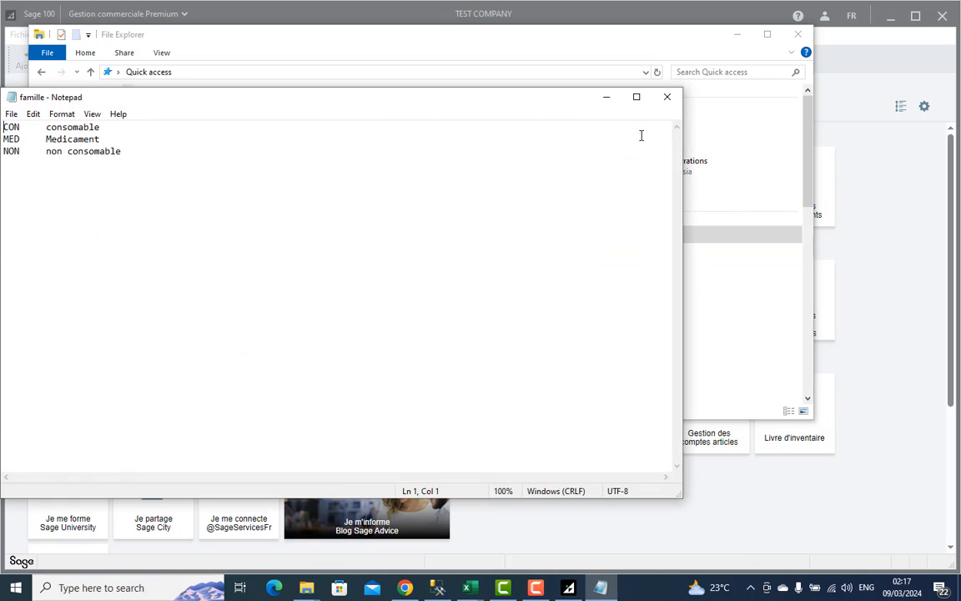
pyautogui.click(667, 97)
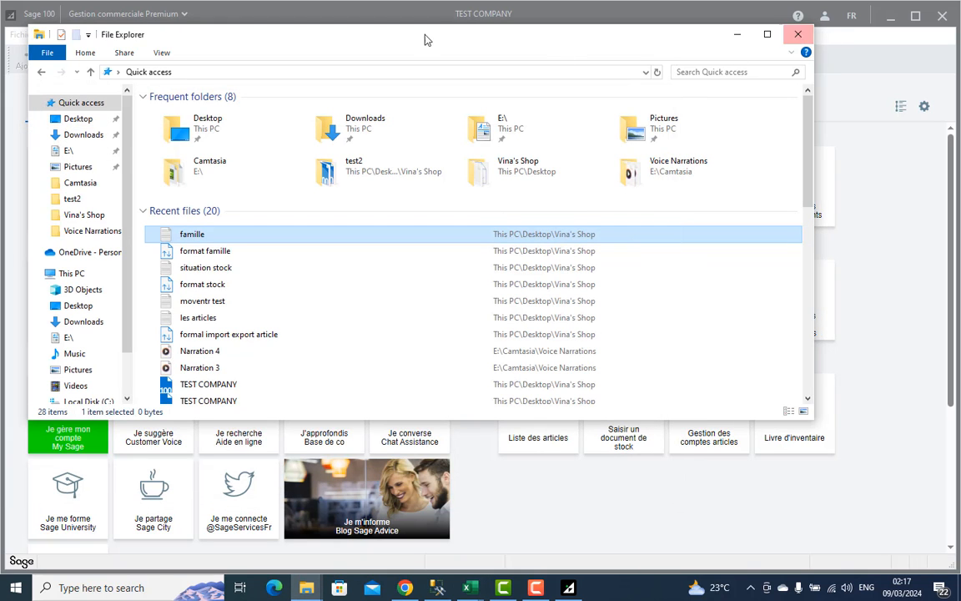
pyautogui.click(234, 10)
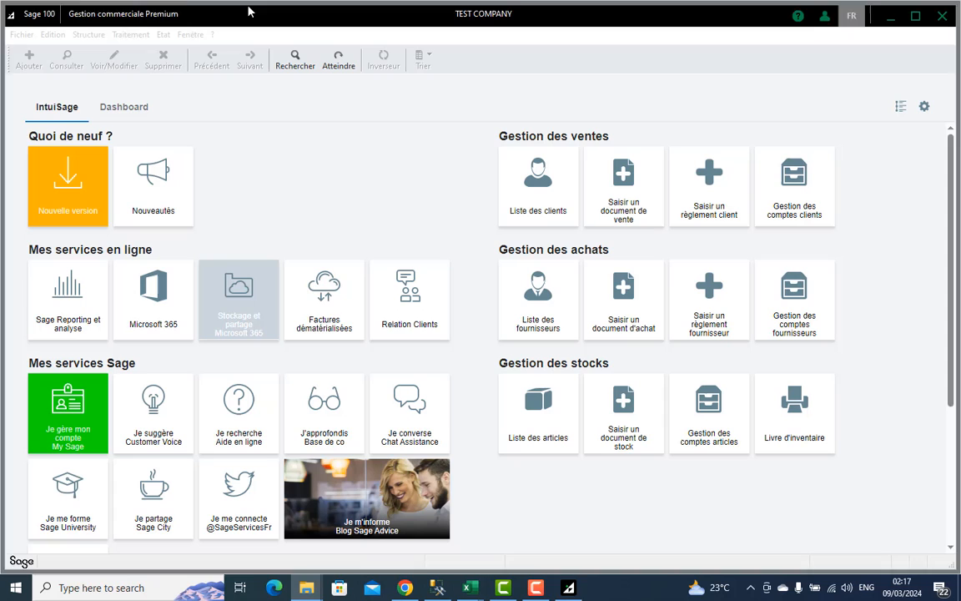
# Start a customizable export with the formal import export article format and save the text file as liste des articles
pyautogui.click(90, 35)
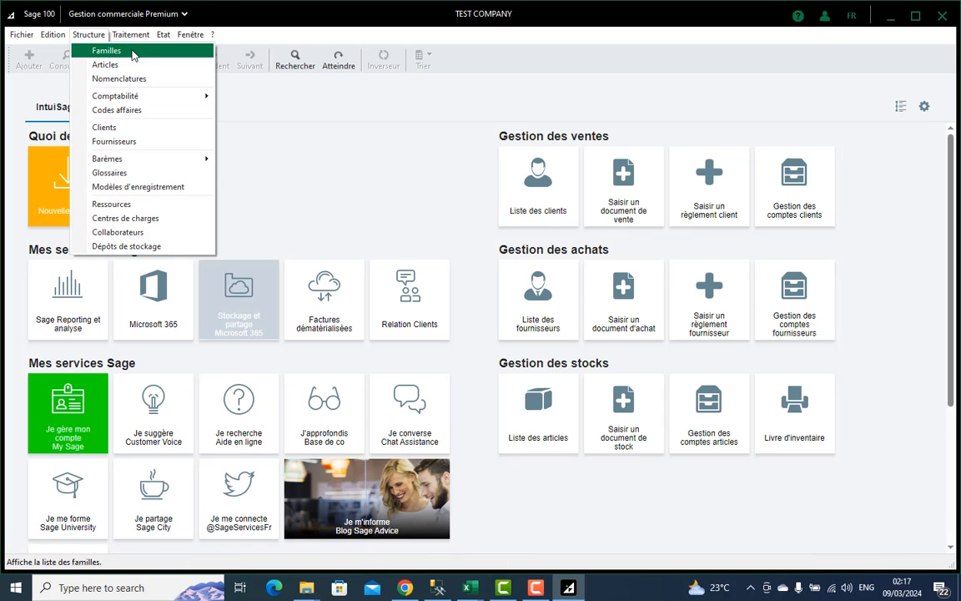
pyautogui.click(22, 34)
pyautogui.moveTo(161, 189)
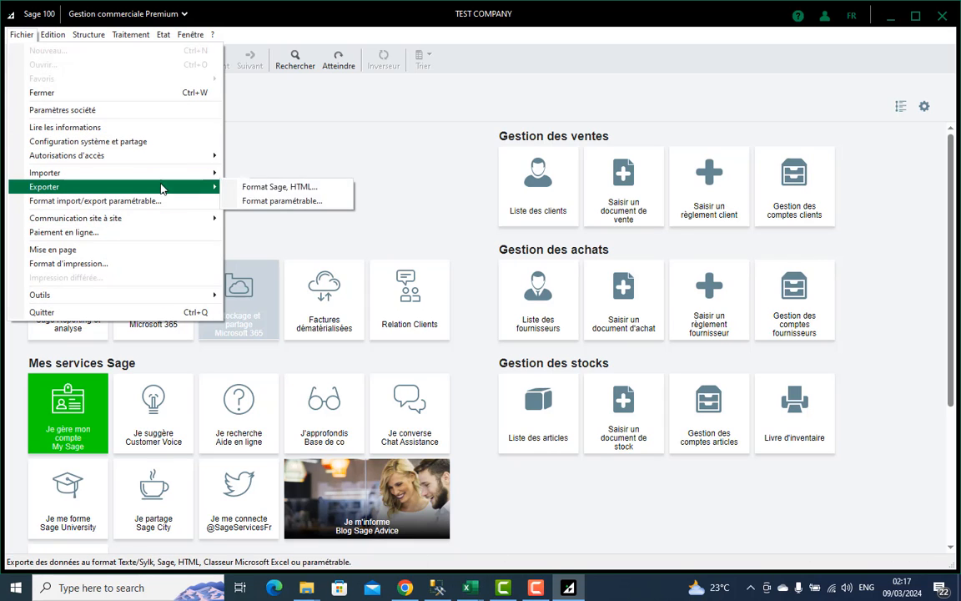
pyautogui.click(281, 201)
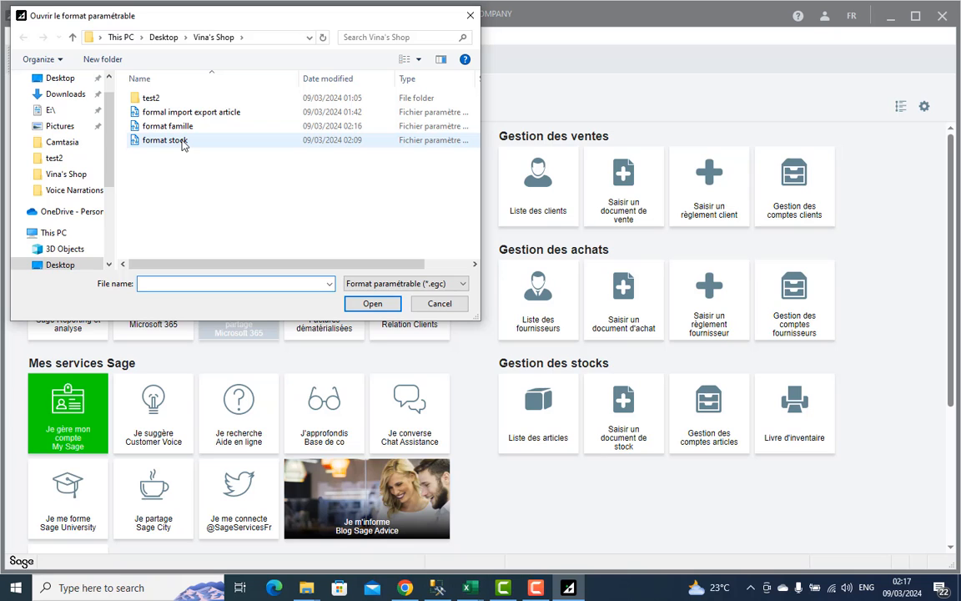
pyautogui.doubleClick(198, 114)
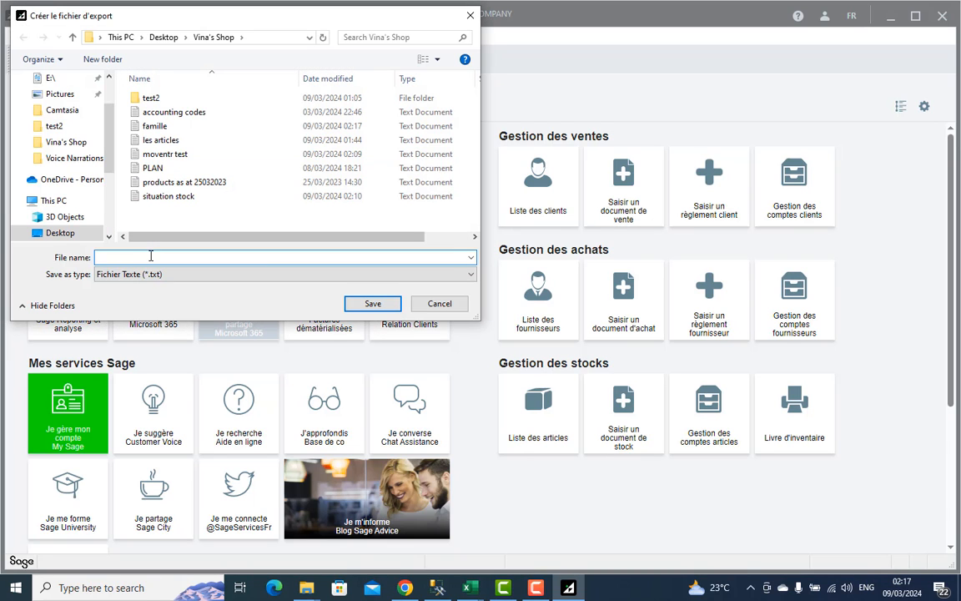
pyautogui.write('list')
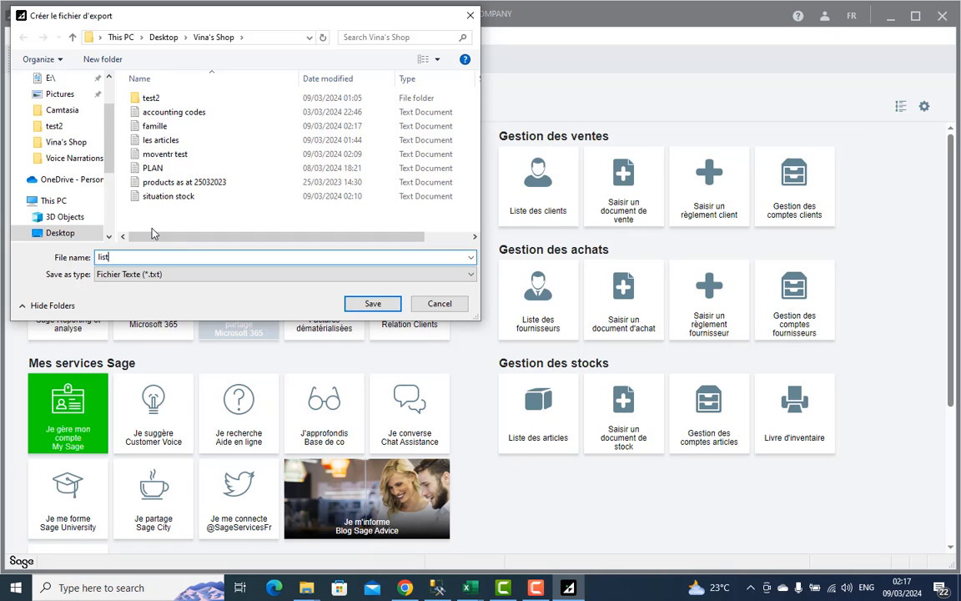
pyautogui.write('e des articles')
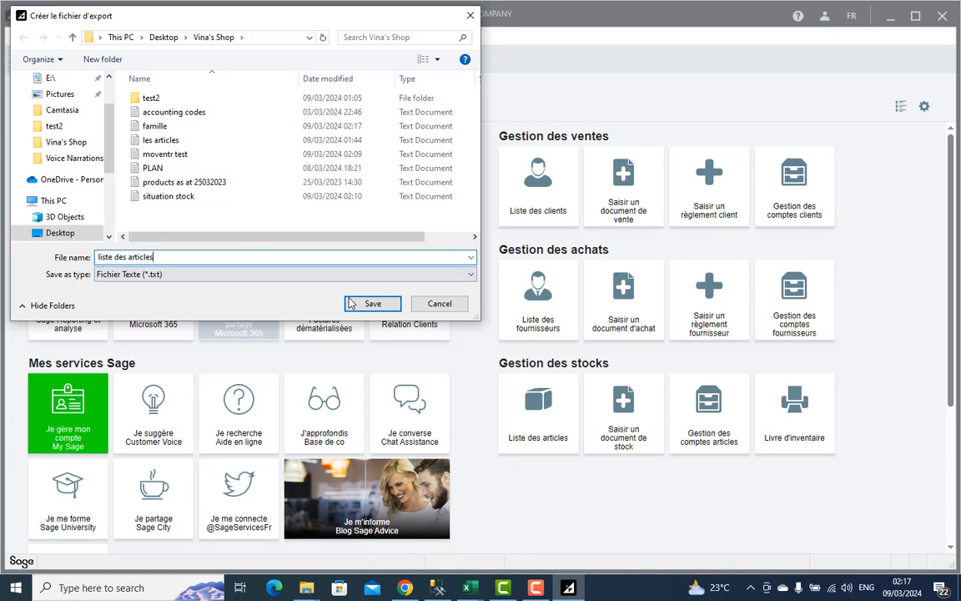
pyautogui.click(394, 307)
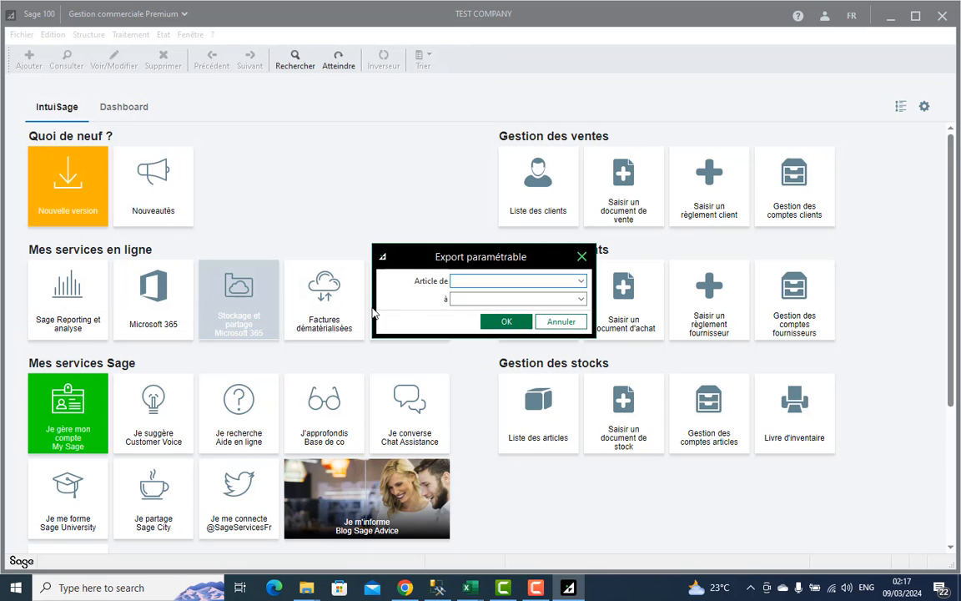
# Set the article range for the export from 24H100 to AMAEDC
pyautogui.click(582, 283)
pyautogui.click(581, 293)
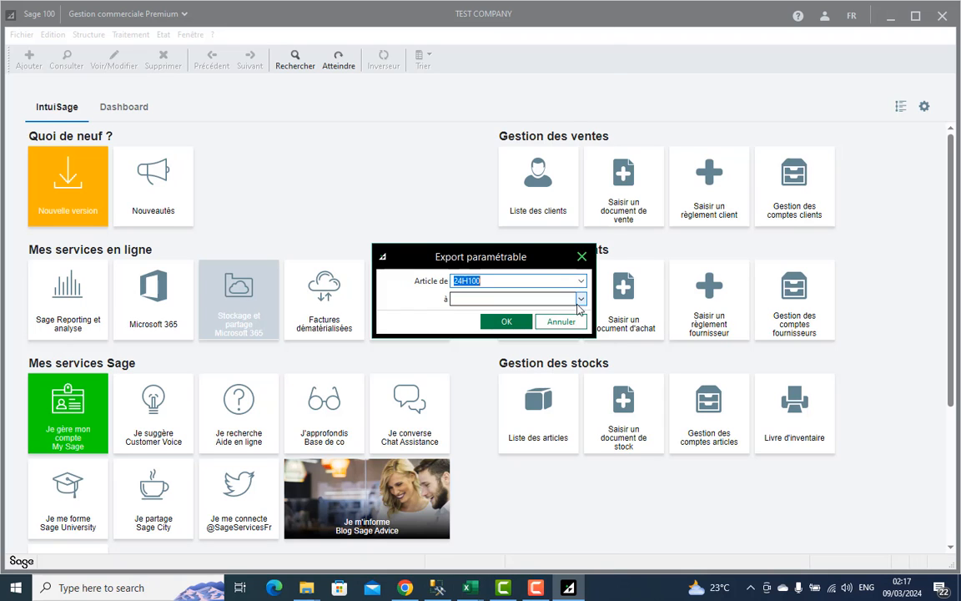
pyautogui.click(547, 301)
pyautogui.write('Y')
pyautogui.click(580, 298)
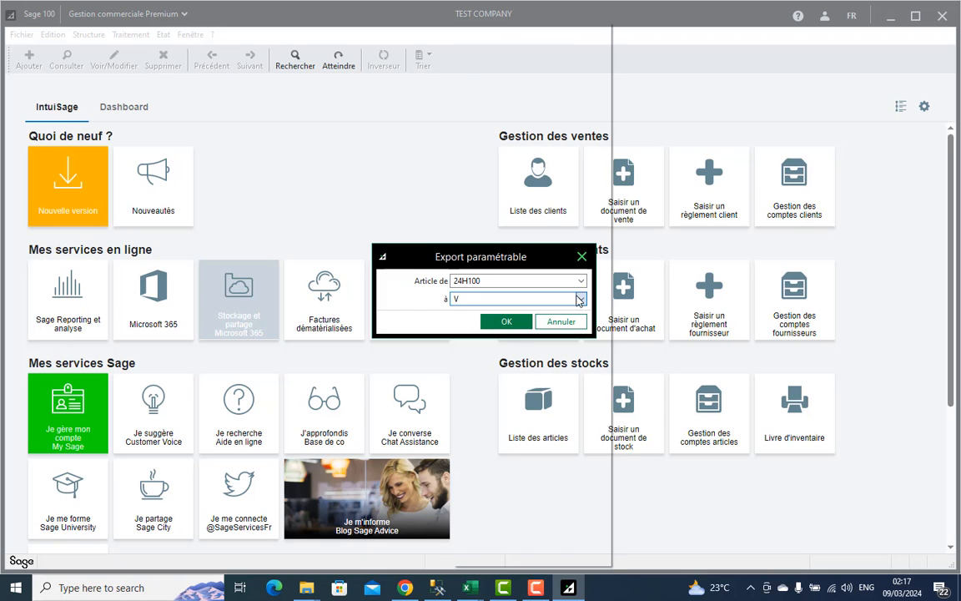
pyautogui.click(528, 437)
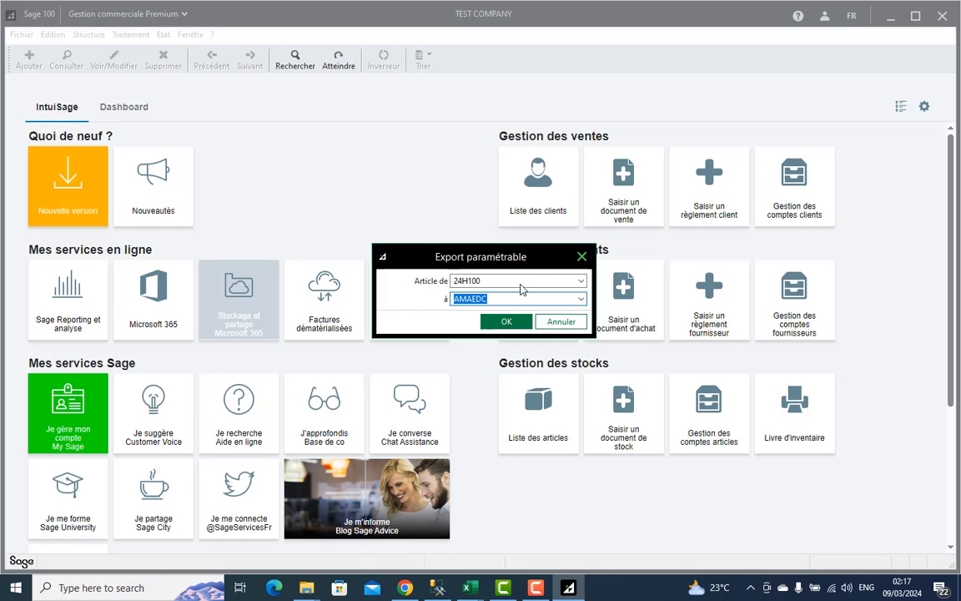
# Change the end of the article range to HUILCHOL177 and run the export
pyautogui.press('BackSpace')
pyautogui.write('F')
pyautogui.click(580, 298)
pyautogui.moveTo(556, 544); pyautogui.dragTo(560, 558)
pyautogui.scroll(-5, 559, 550)
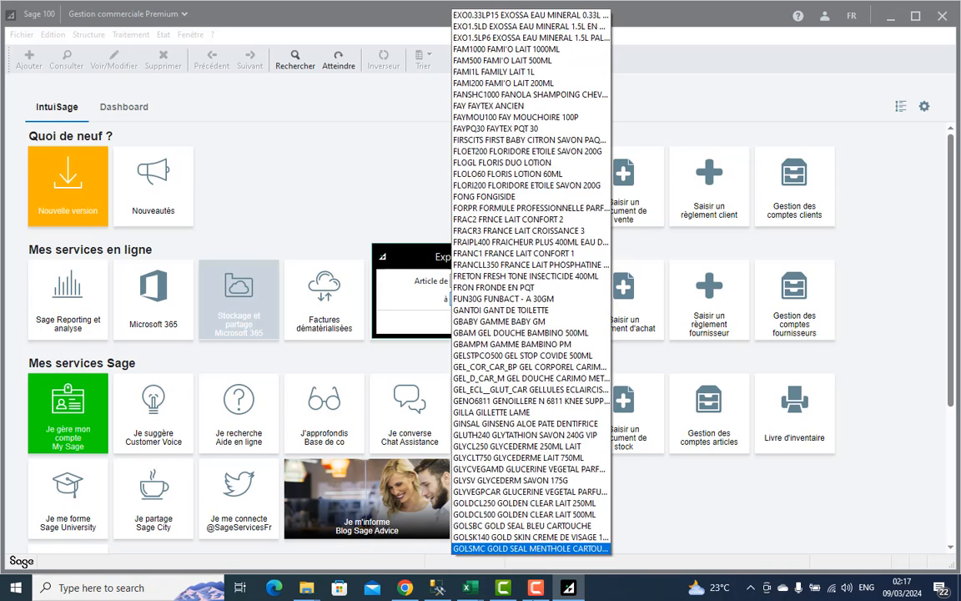
pyautogui.scroll(-3, 576, 540)
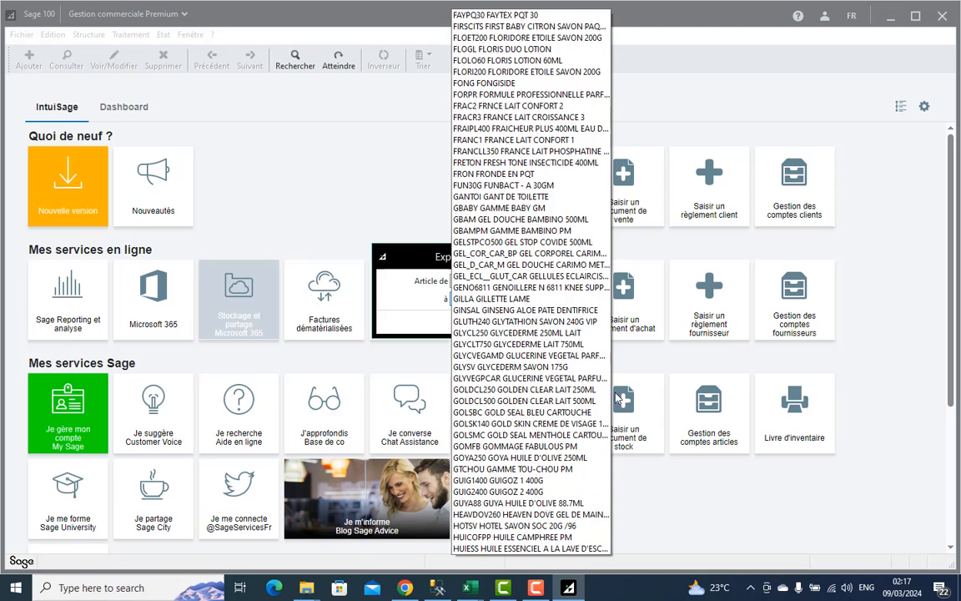
pyautogui.scroll(-2, 576, 541)
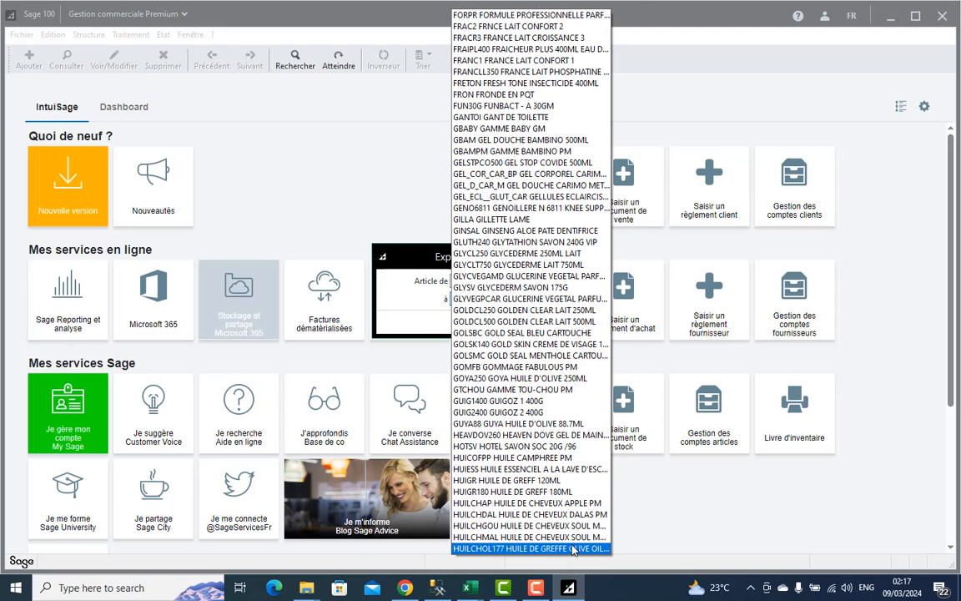
pyautogui.click(569, 548)
pyautogui.click(506, 322)
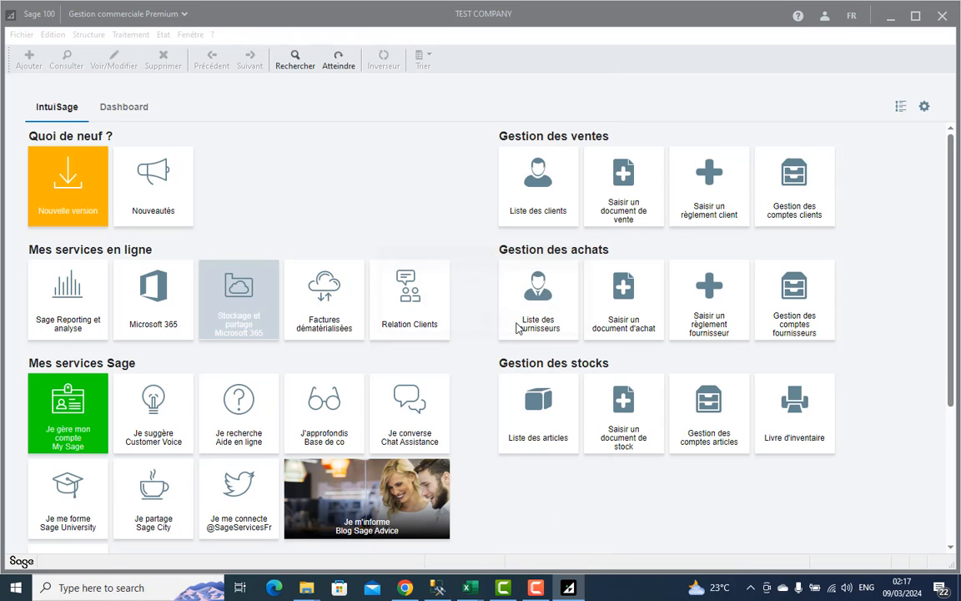